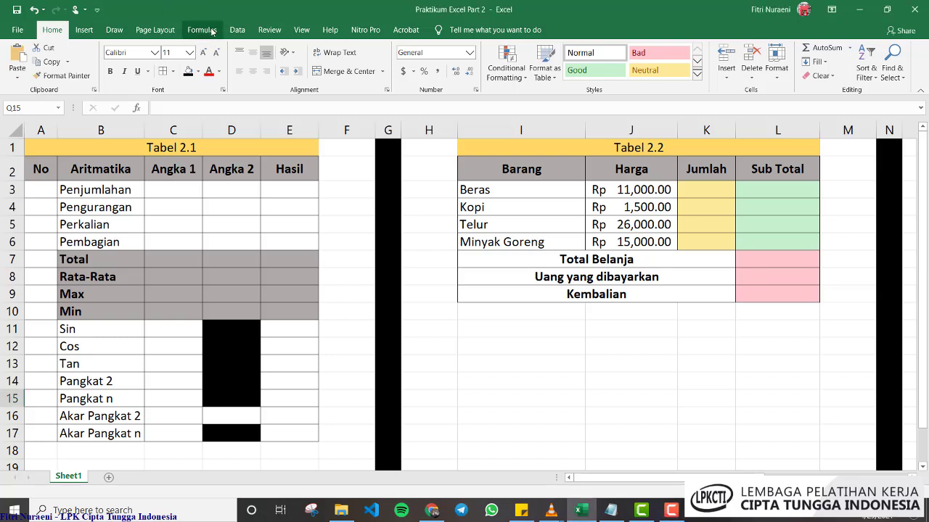
Examine the function library categories, including AutoSum, Recently Used, Financial, Logical, Text, Lookup & Reference and More Functions
left_click(203, 31)
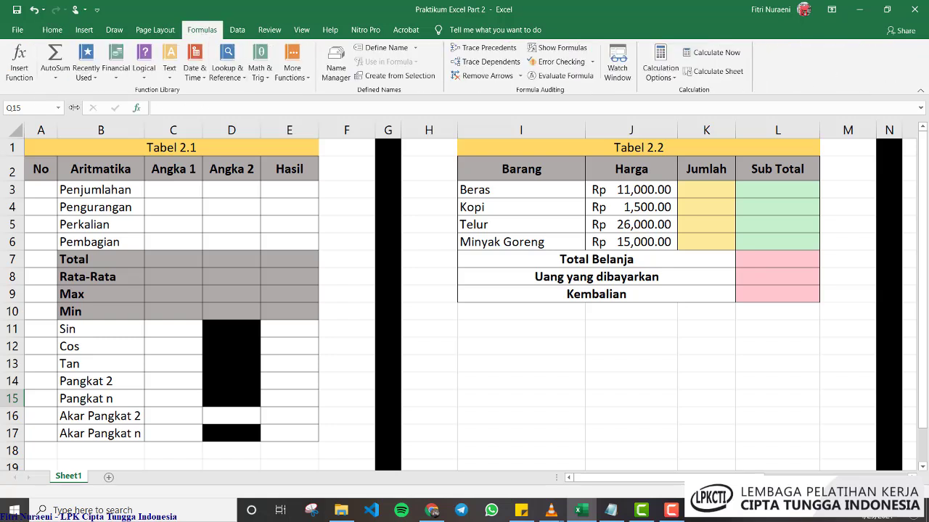
left_click(47, 75)
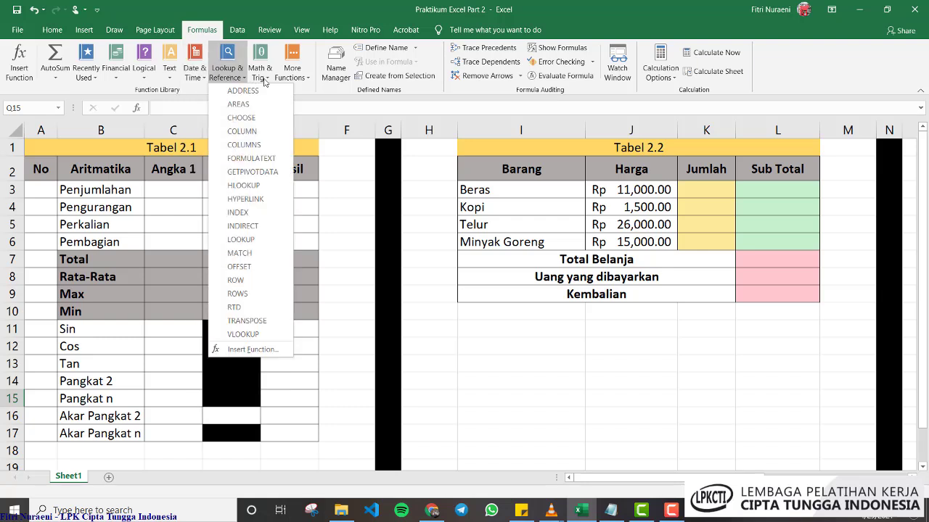
mouse_move(285, 78)
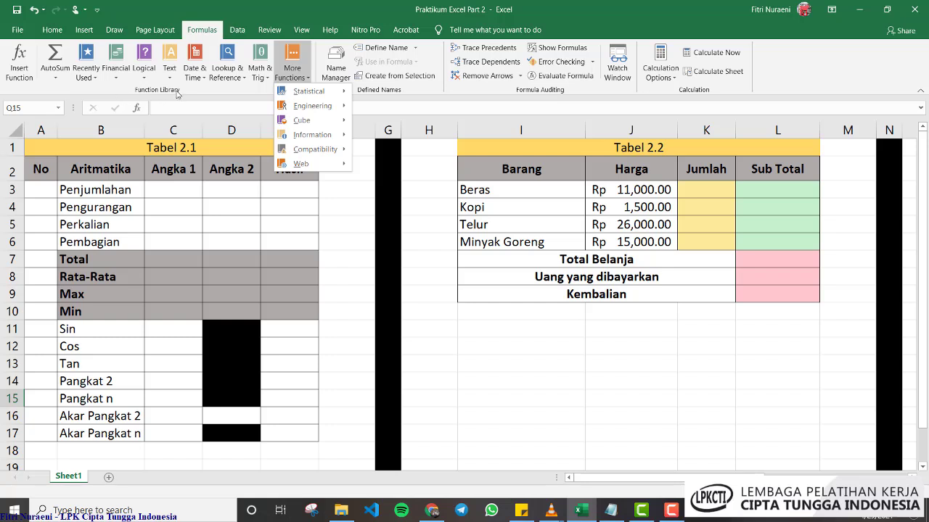
left_click(55, 78)
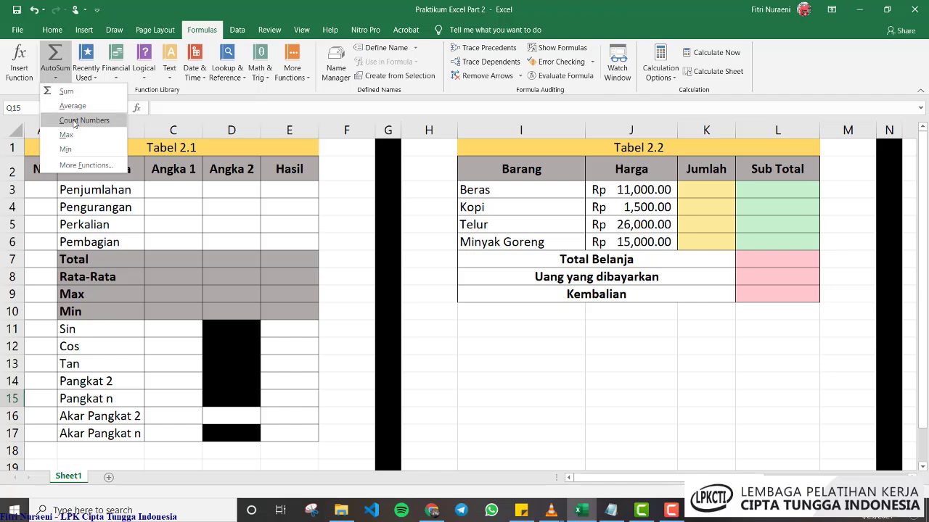
left_click(74, 168)
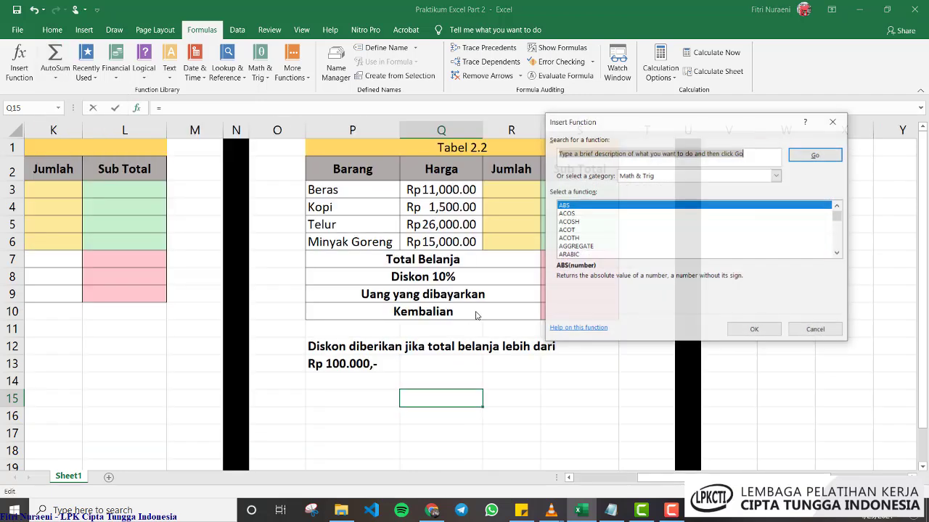
left_click(807, 331)
left_click(93, 78)
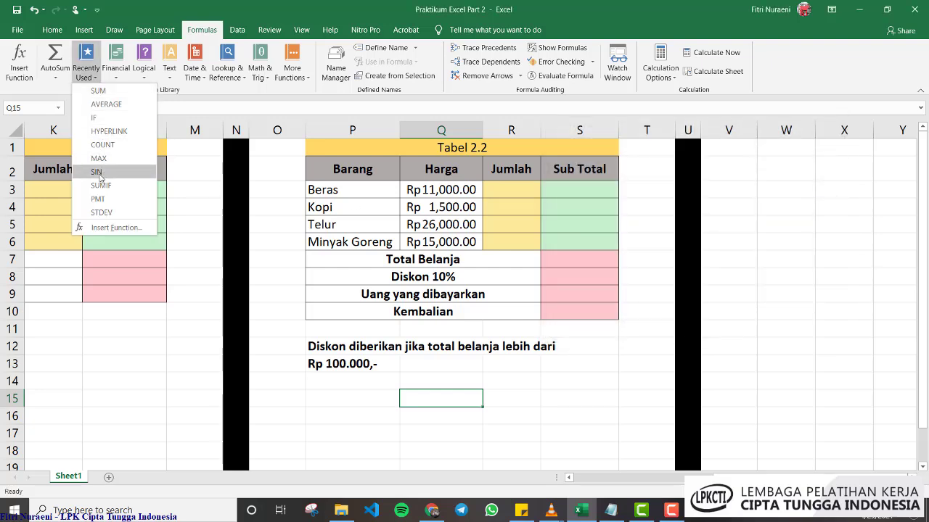
left_click(116, 72)
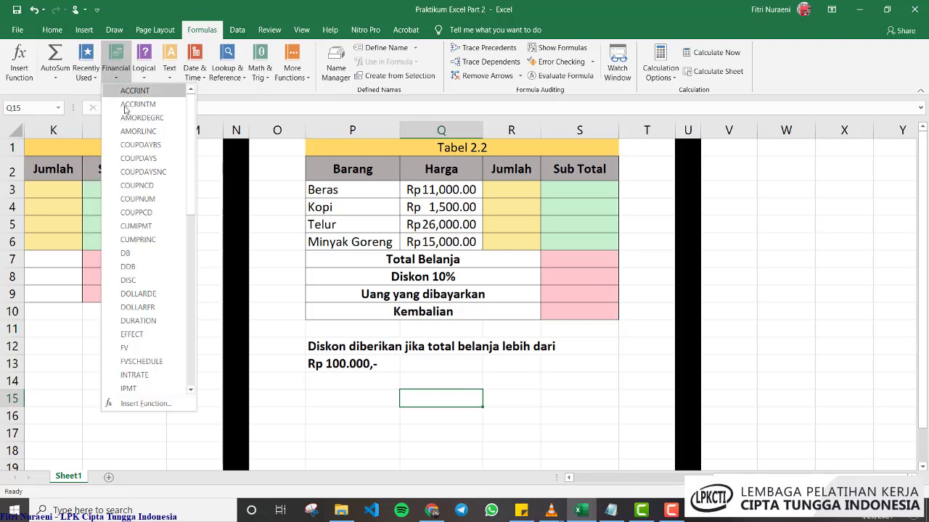
left_click(143, 72)
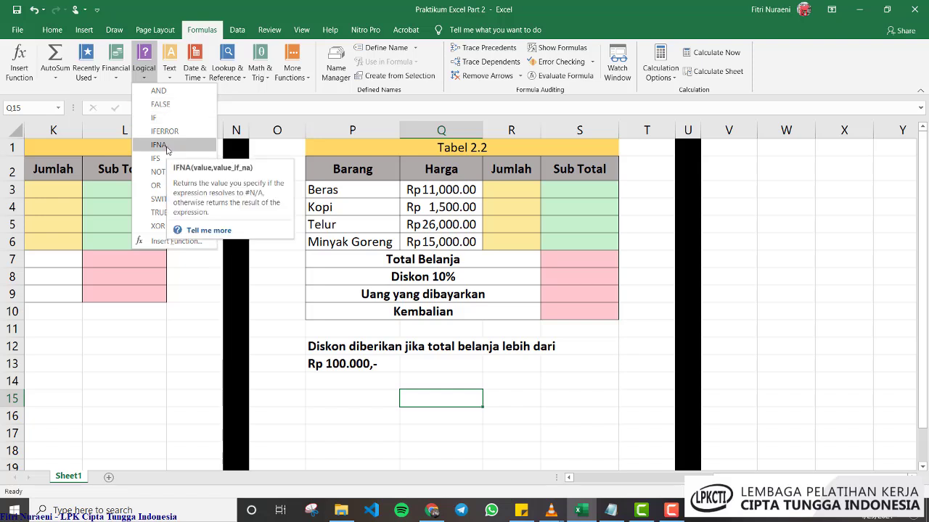
left_click(169, 69)
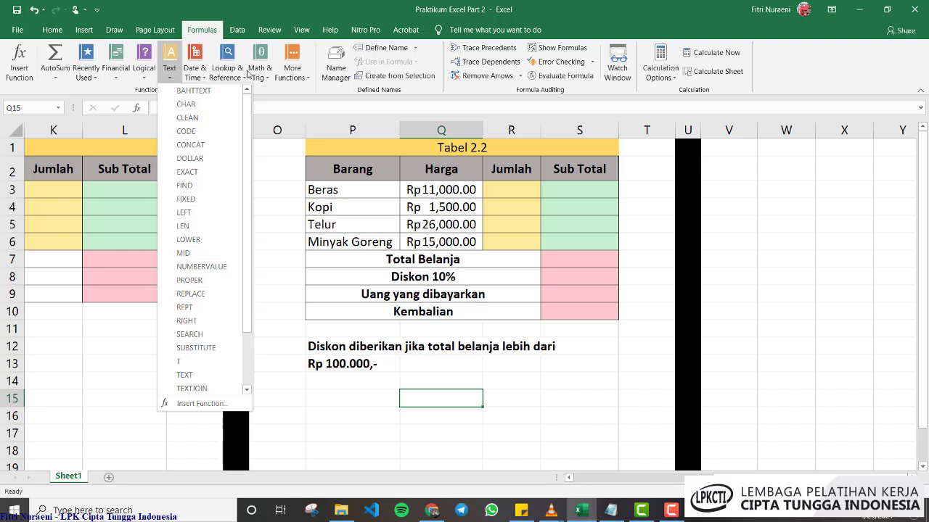
left_click(786, 226)
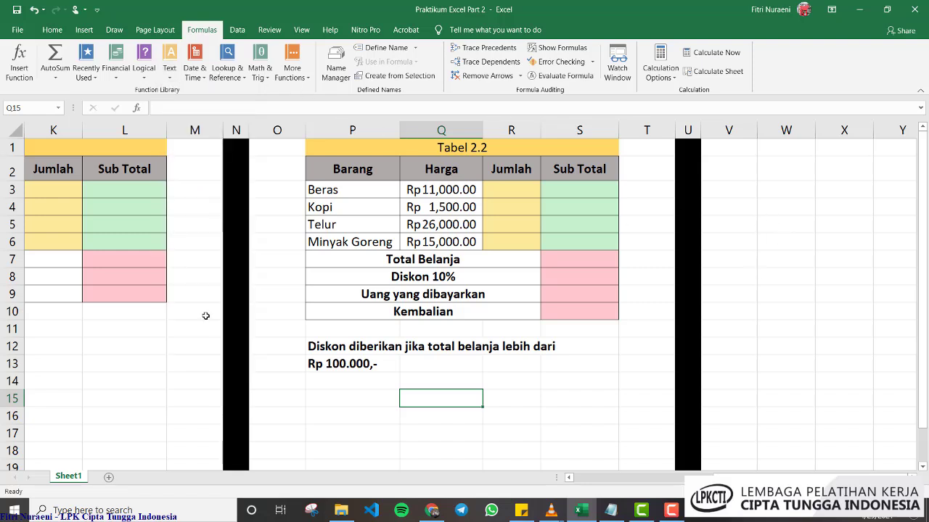
Enter the formula =COS(90) in cell I14 below Tabel 2.2, picking COS from the function suggestions
left_click_drag(616, 477, 586, 473)
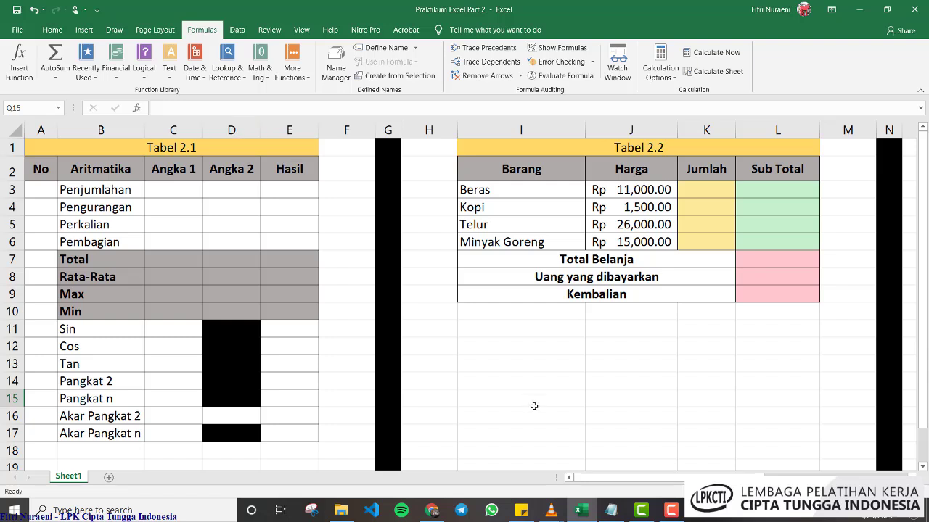
left_click(480, 377)
type("=")
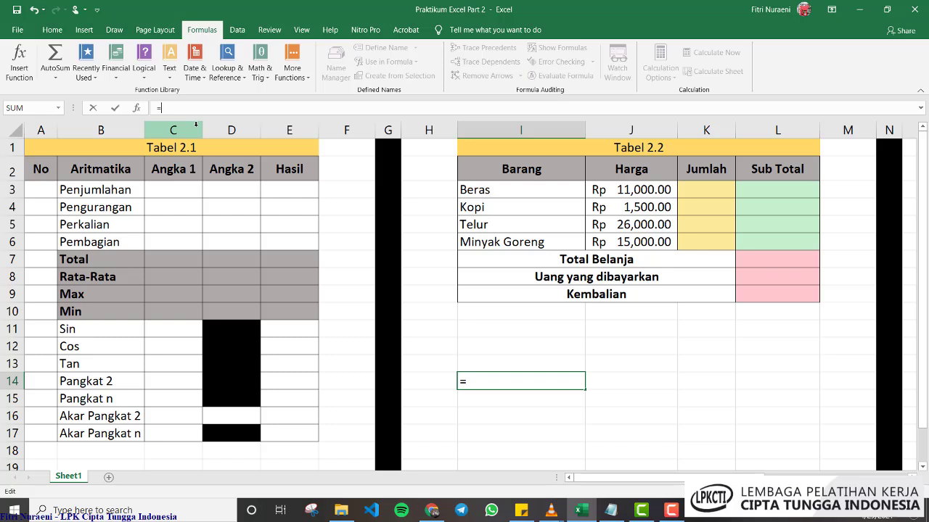
type("co")
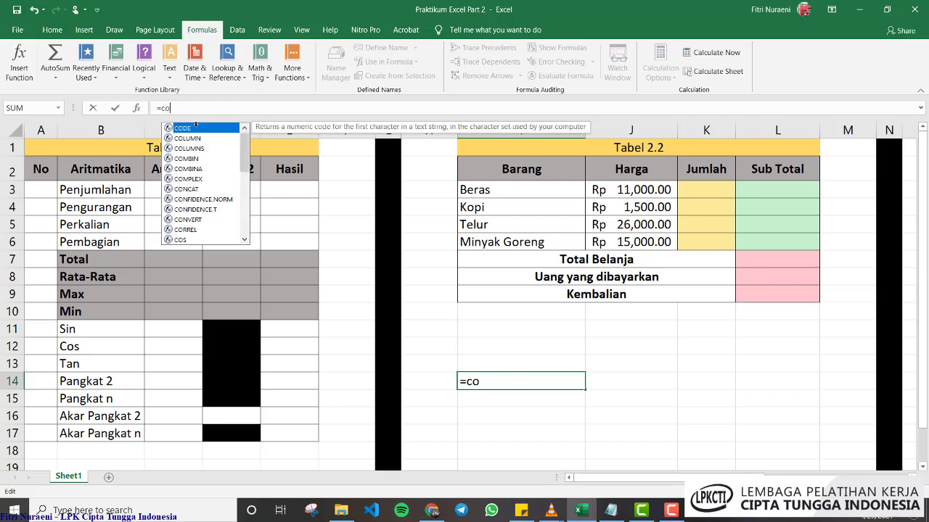
type("s")
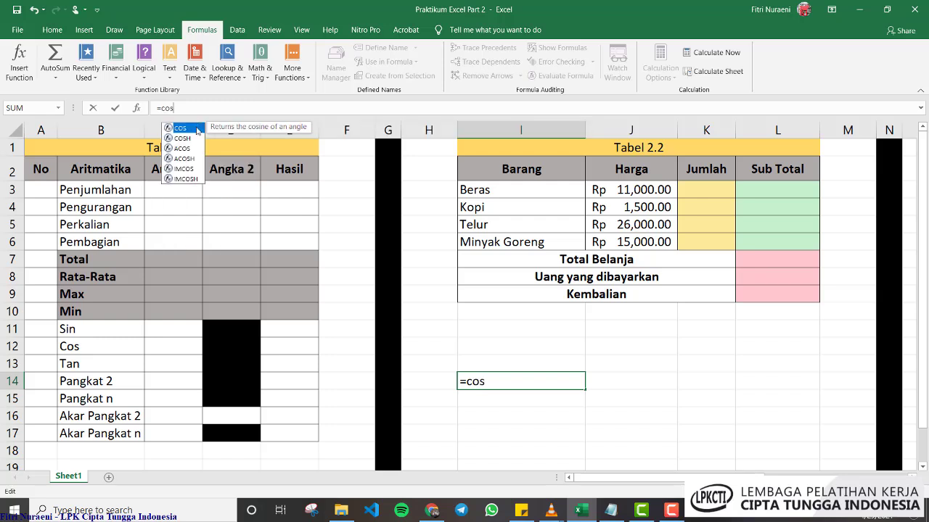
double_click(196, 128)
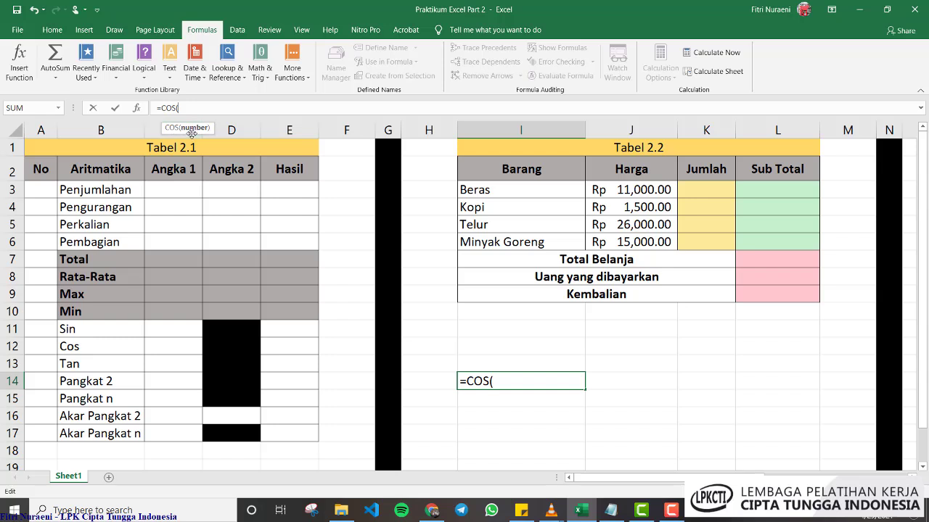
type("90)")
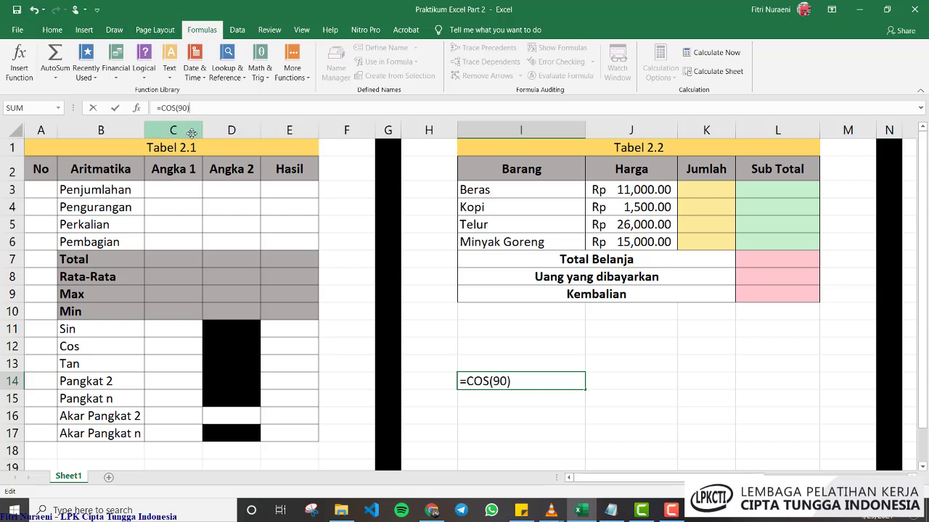
key("Return")
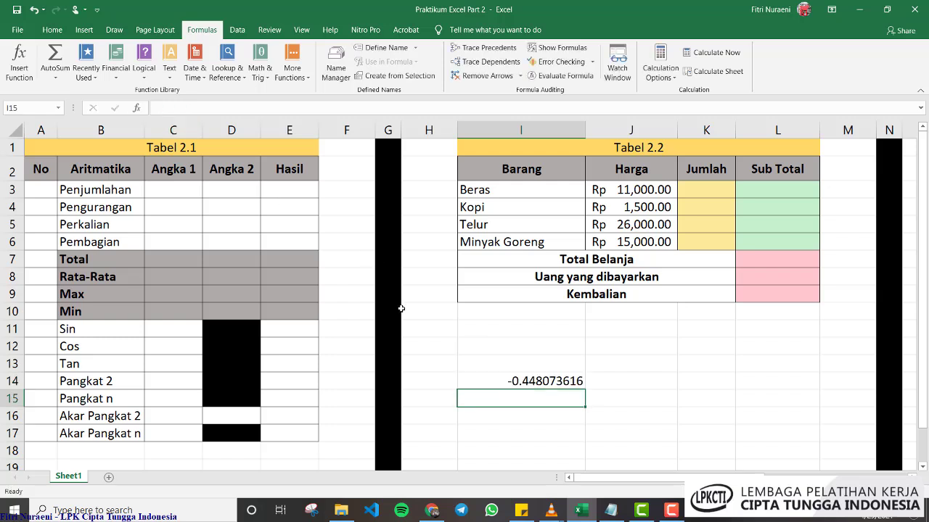
Try the Fraction format on the cosine result in I14 and change the cell to the Number format
left_click(562, 379)
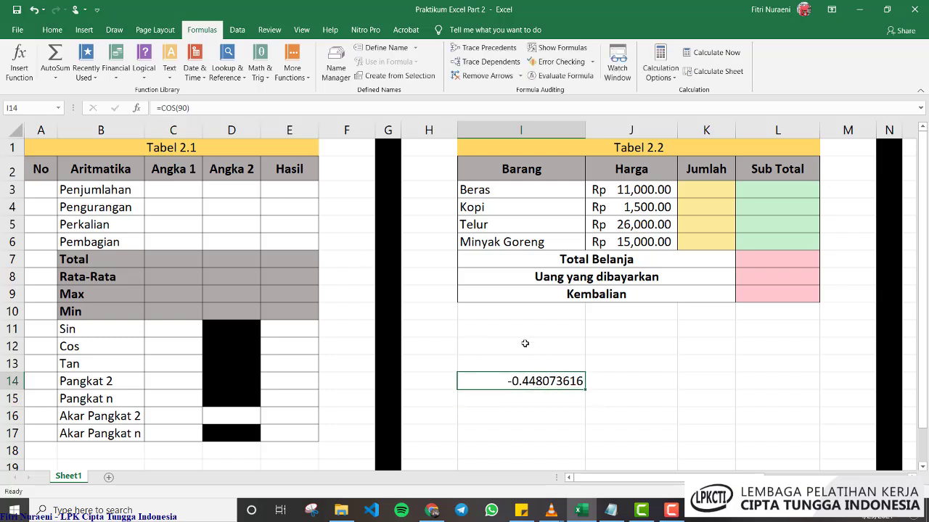
left_click(53, 30)
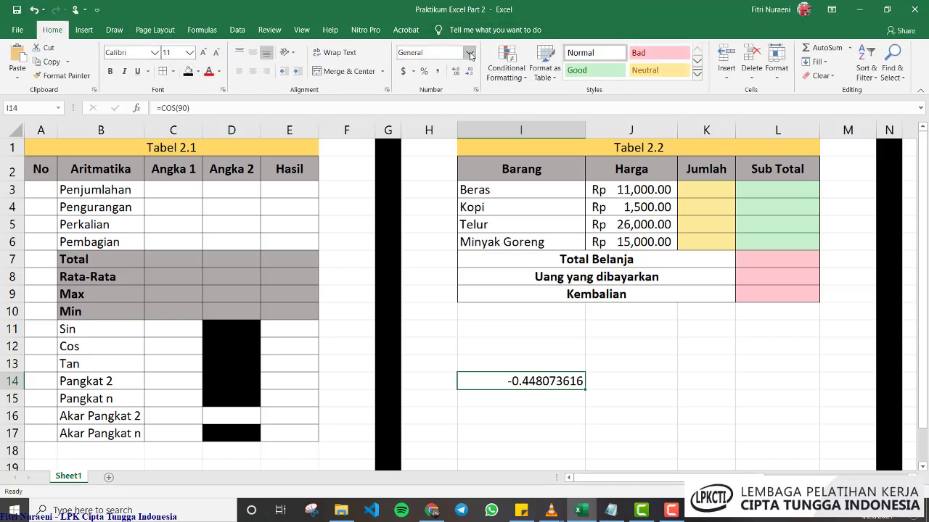
left_click(471, 56)
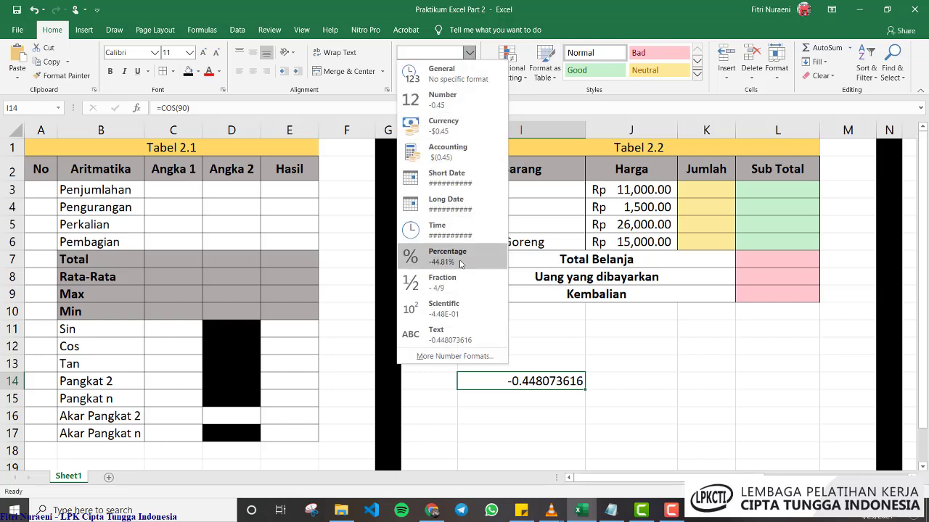
left_click(459, 285)
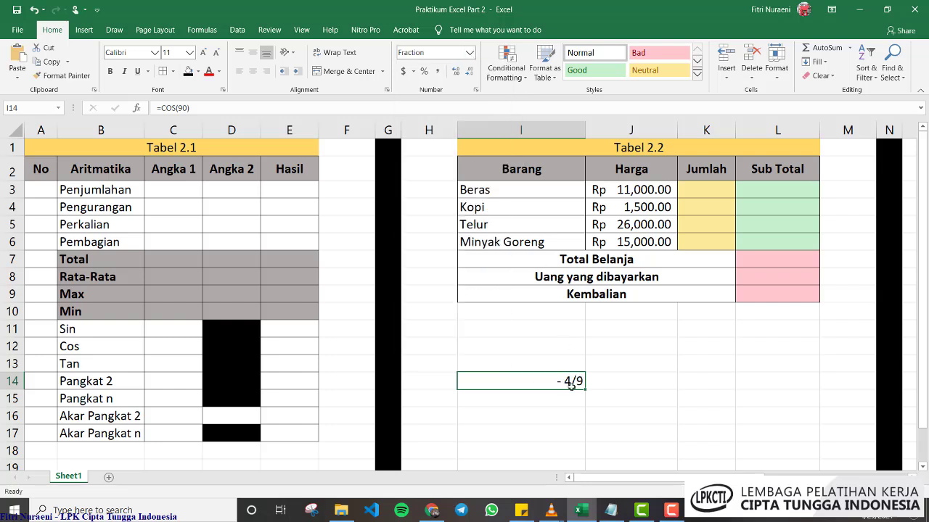
left_click(470, 53)
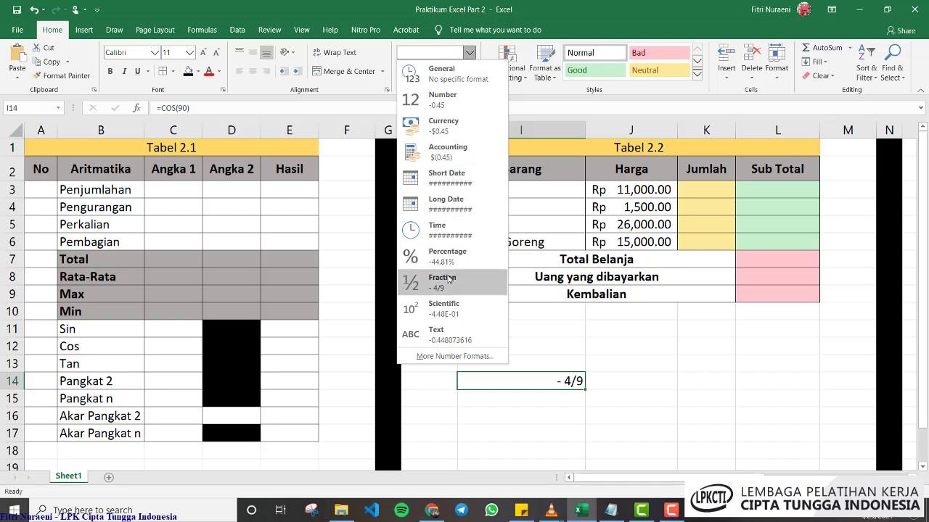
left_click(450, 100)
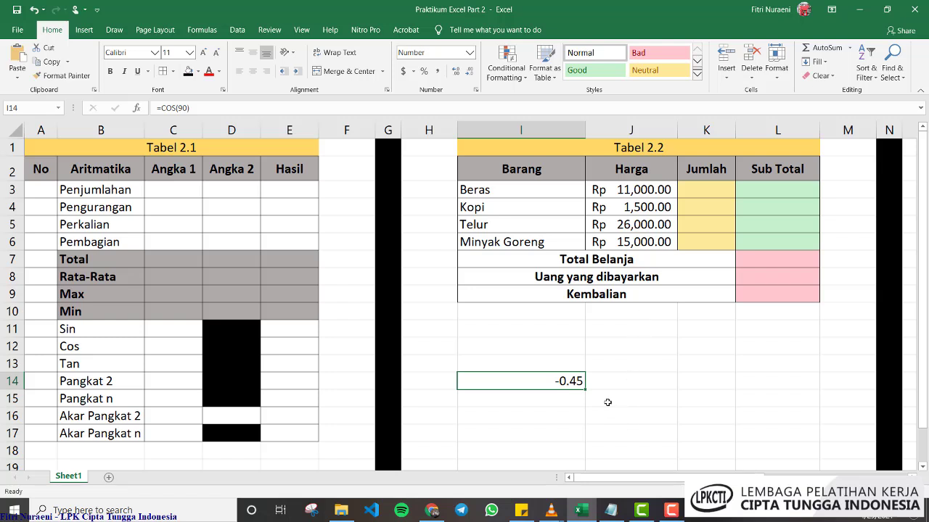
Write the formula =RANDBETWEEN(1,9) in cell I15, picking RANDBETWEEN from the function suggestions
left_click(539, 396)
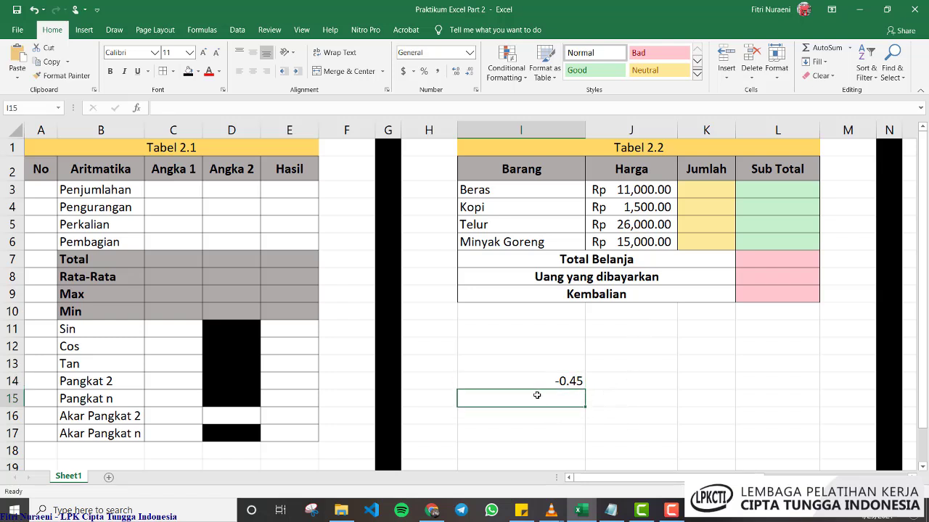
type("=")
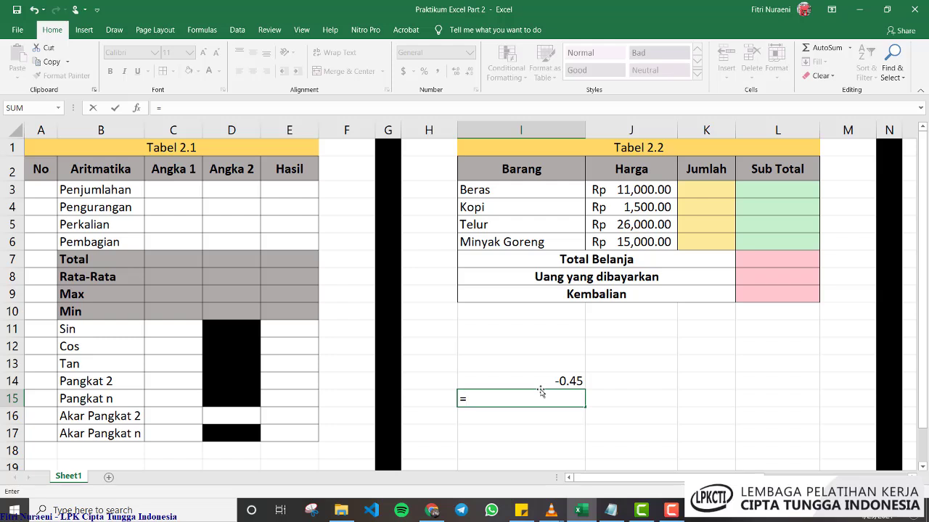
type("ra")
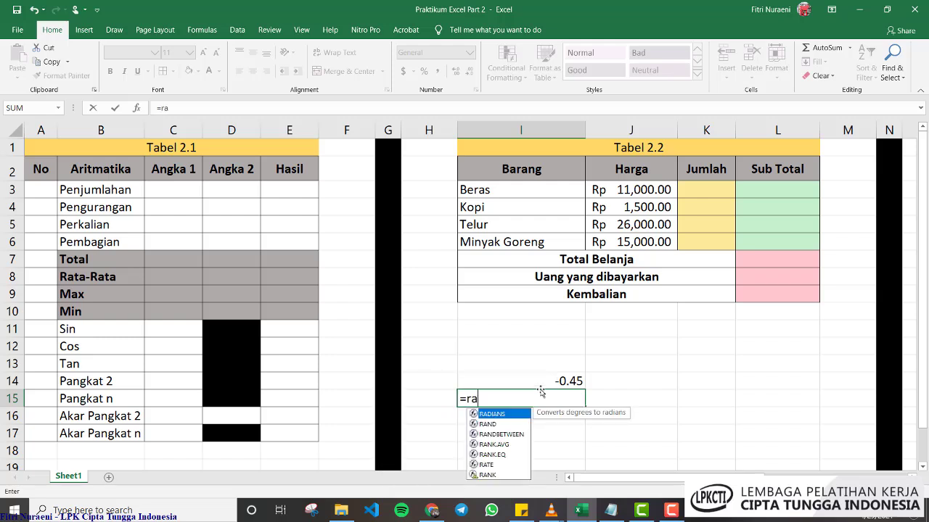
key("Down")
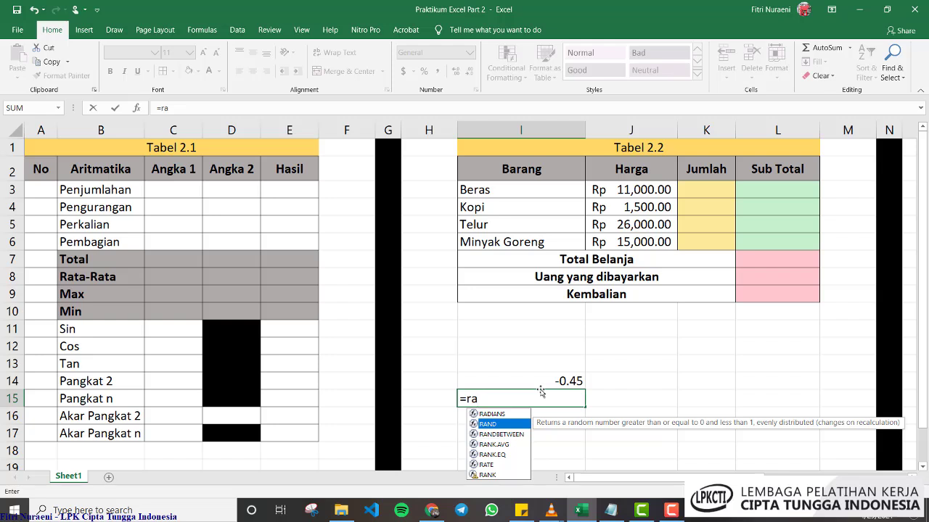
key("Down")
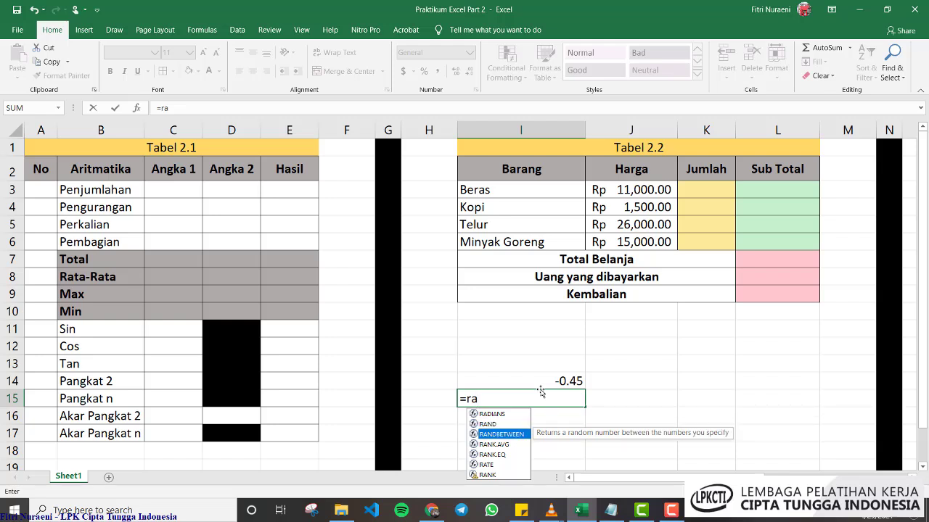
key("Tab")
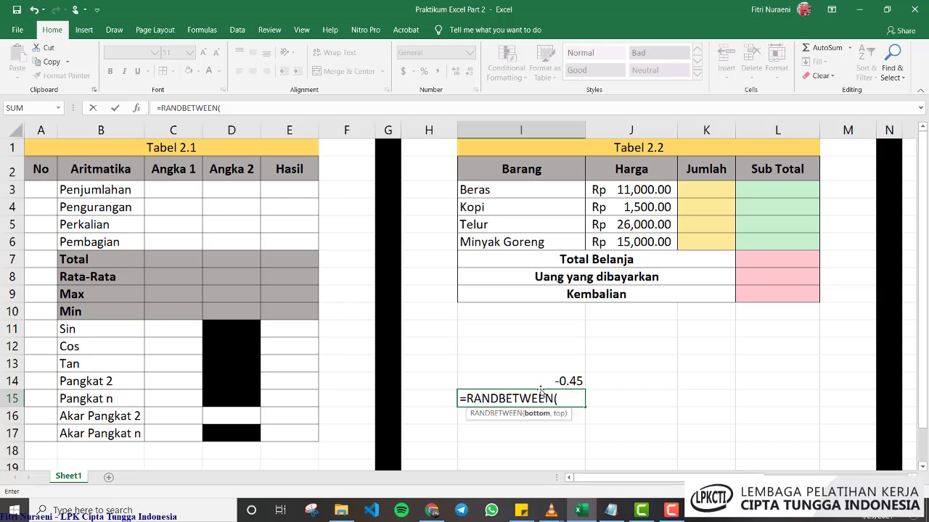
type("1,9")
type(")")
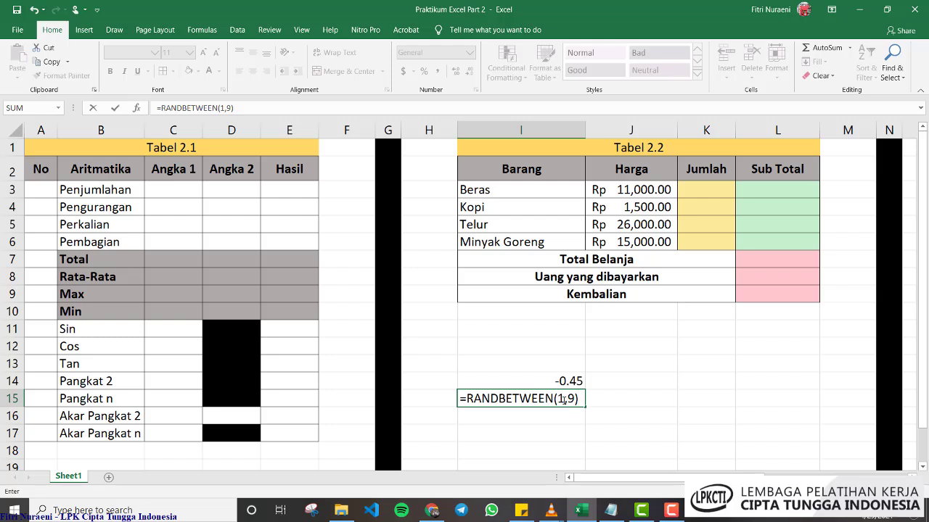
Try a semicolon as the argument separator in the I15 formula, restore the comma and commit =RANDBETWEEN(1,9)
left_click(566, 399)
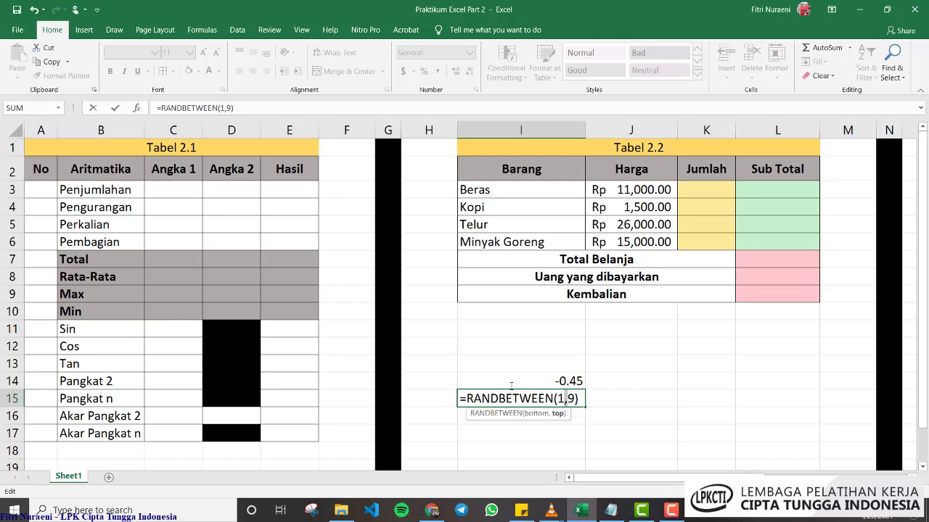
left_click(226, 108)
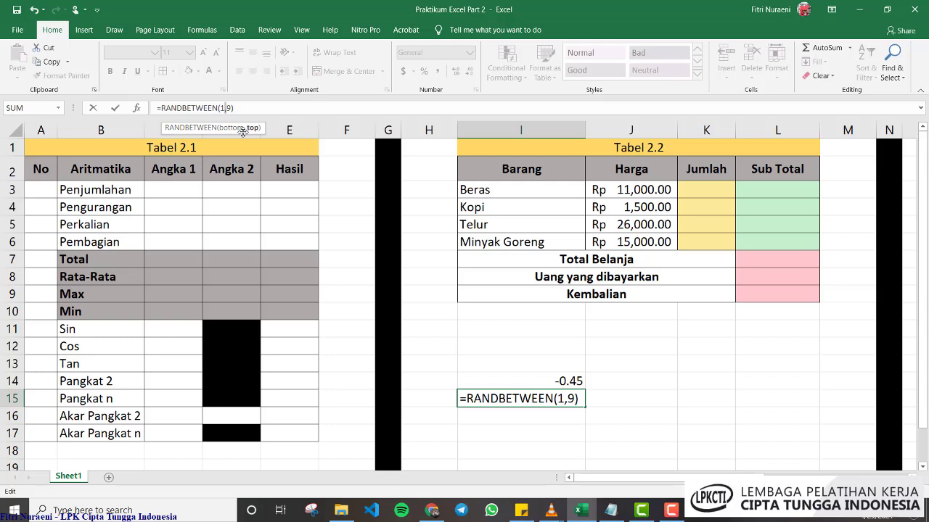
key("BackSpace")
type(";")
key("BackSpace")
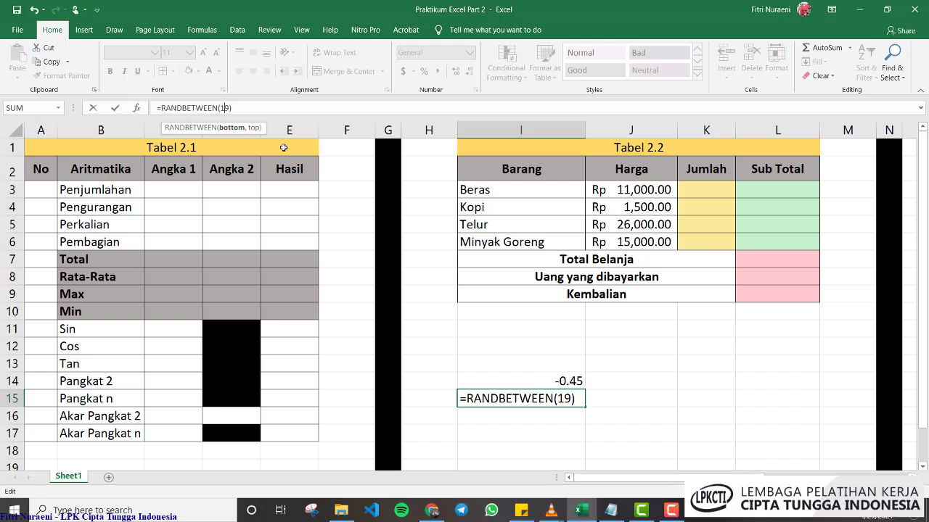
type(",")
key("Return")
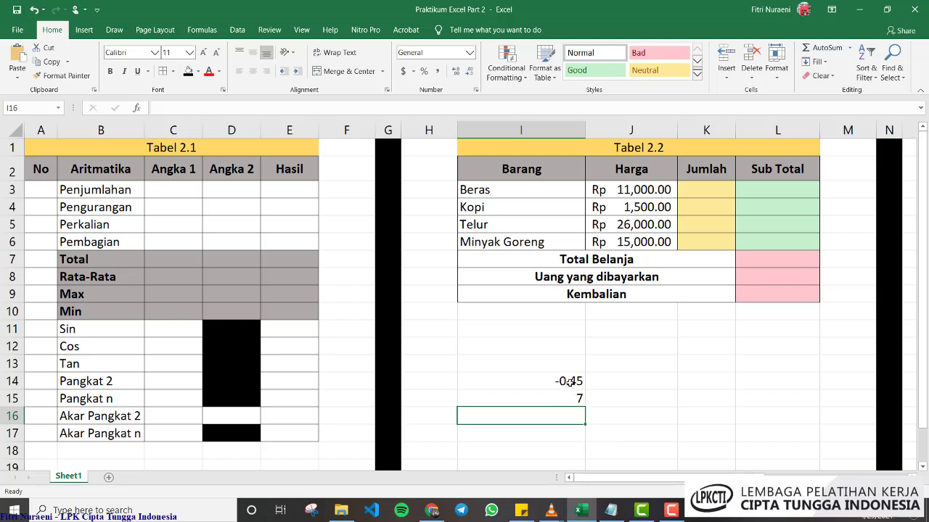
Clear the contents of the two example formula cells I14:I15
left_click_drag(574, 385, 575, 396)
key("Delete")
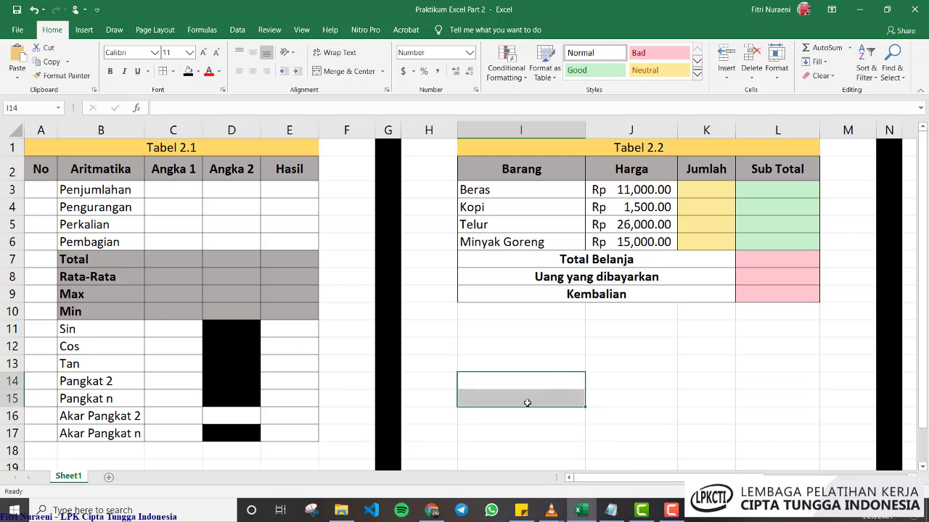
left_click(515, 341)
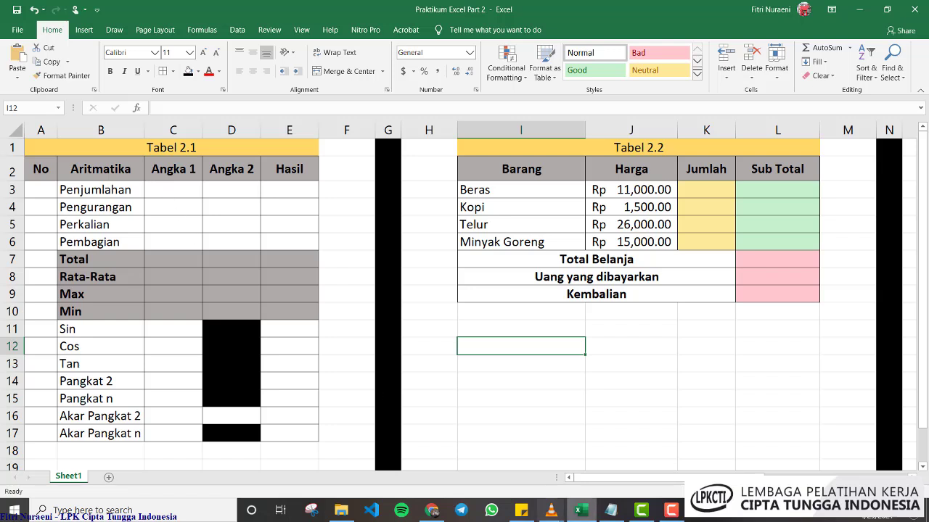
left_click(609, 511)
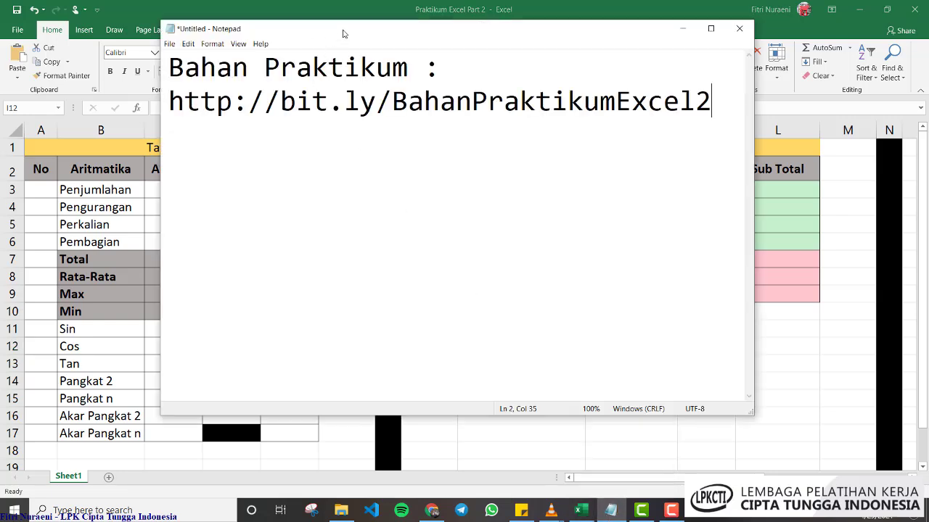
left_click_drag(344, 33, 336, 102)
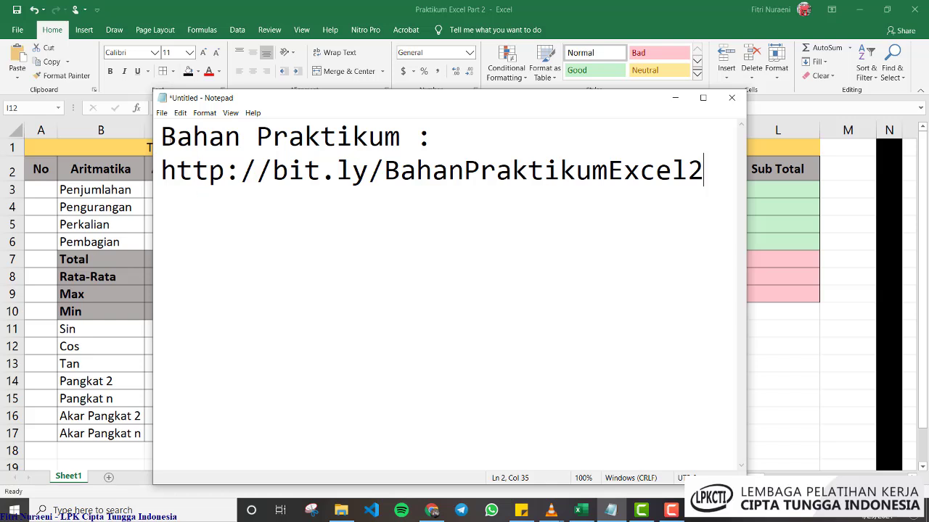
left_click_drag(161, 135, 707, 204)
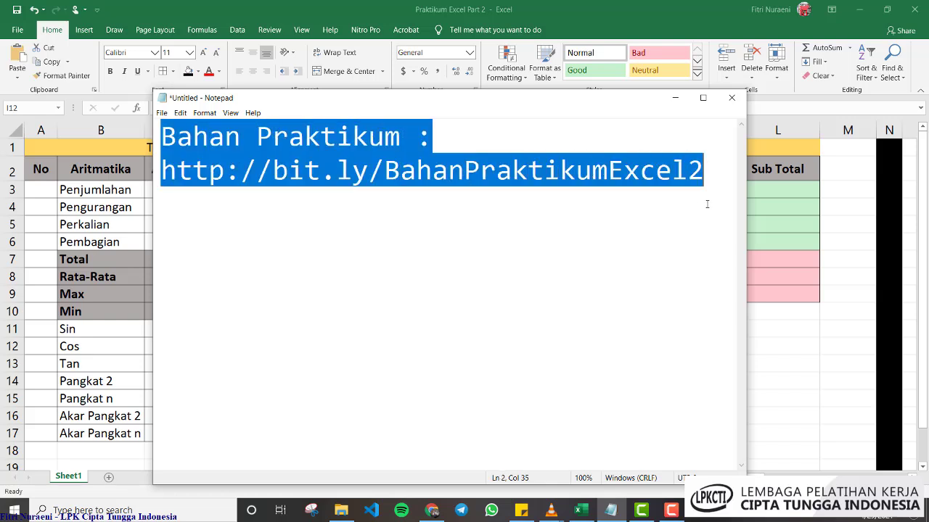
left_click(572, 242)
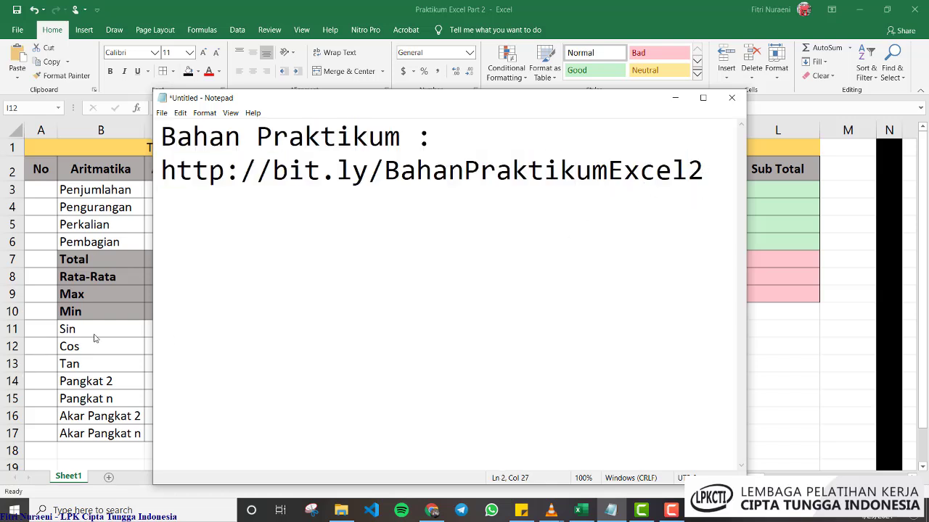
key("alt+Tab")
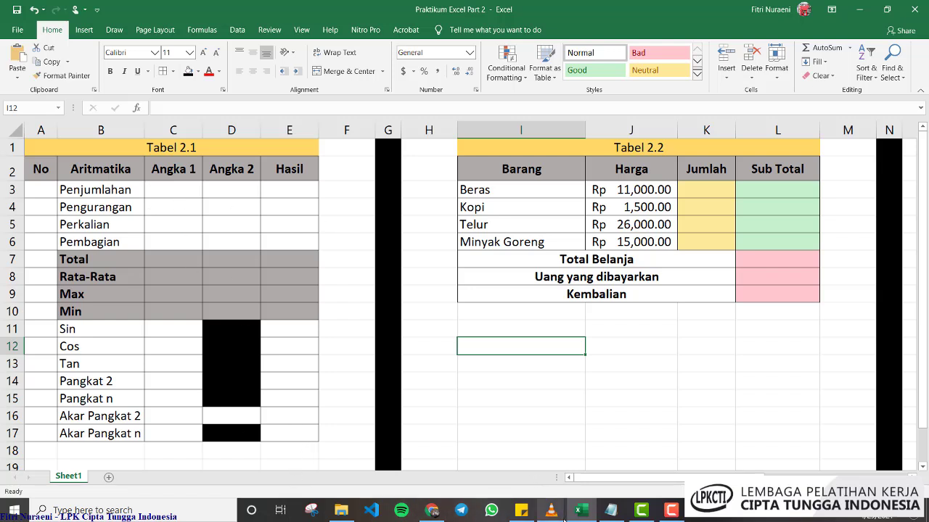
mouse_move(551, 510)
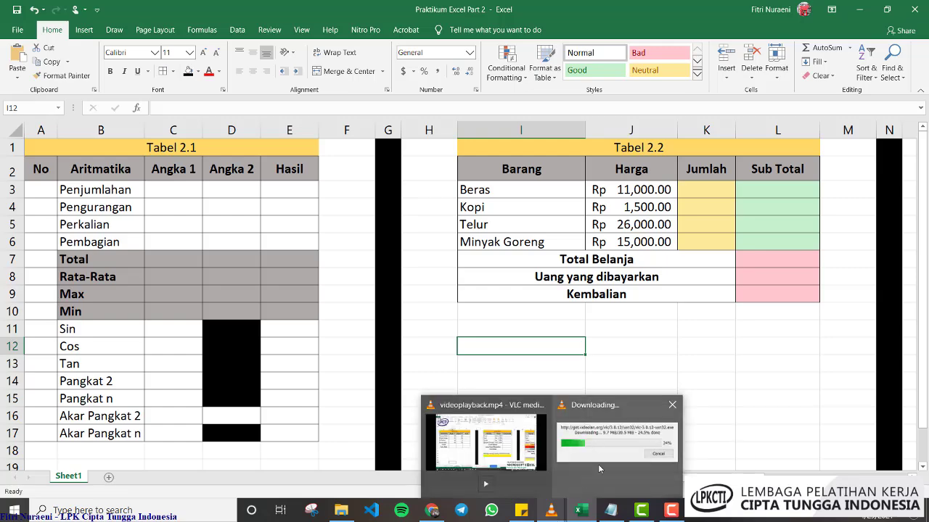
mouse_move(575, 471)
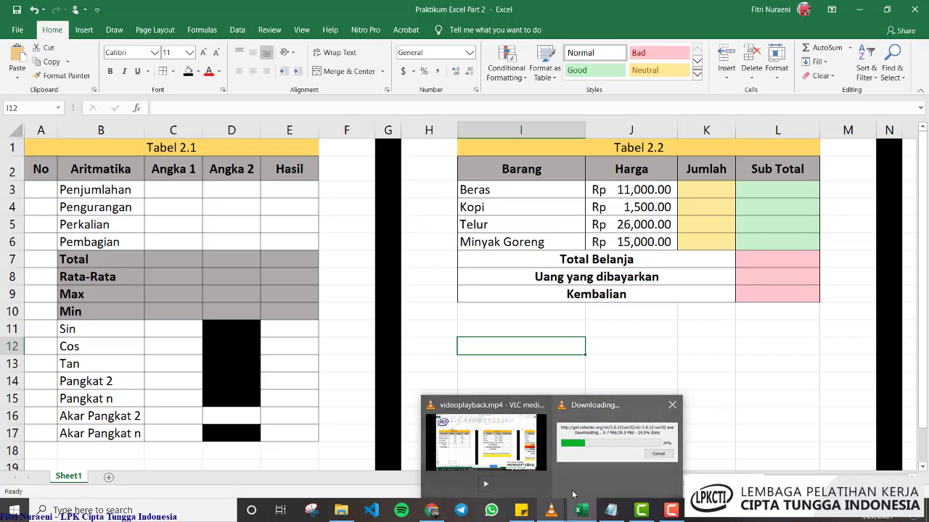
left_click(610, 510)
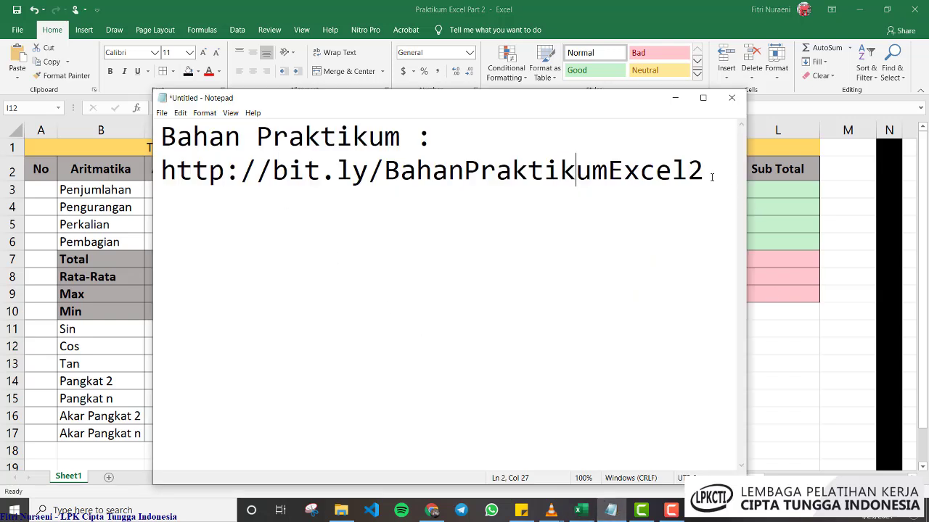
left_click_drag(712, 177, 160, 190)
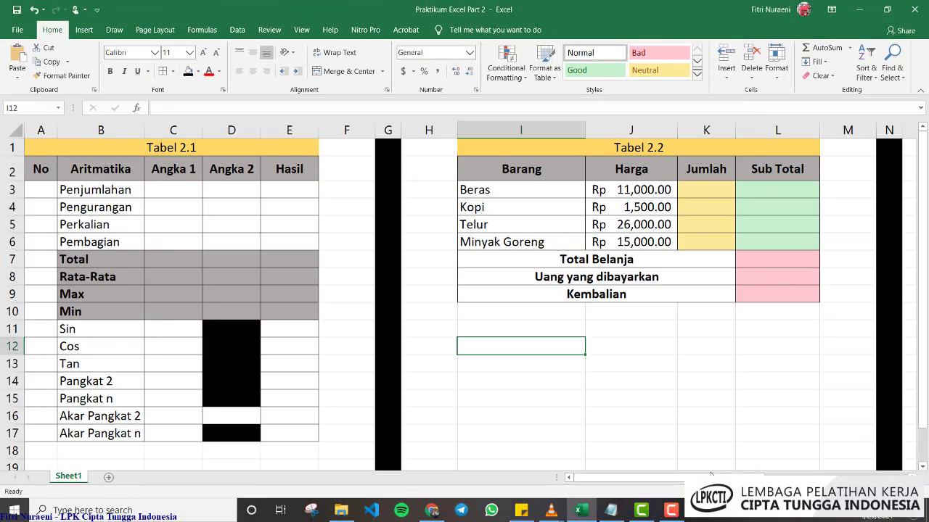
Examine the Tabel 2.1 title and its Aritmatika labels, from the basic operations through Total, Rata-Rata, Max, Min and the Sin to Akar Pangkat n rows
left_click(182, 148)
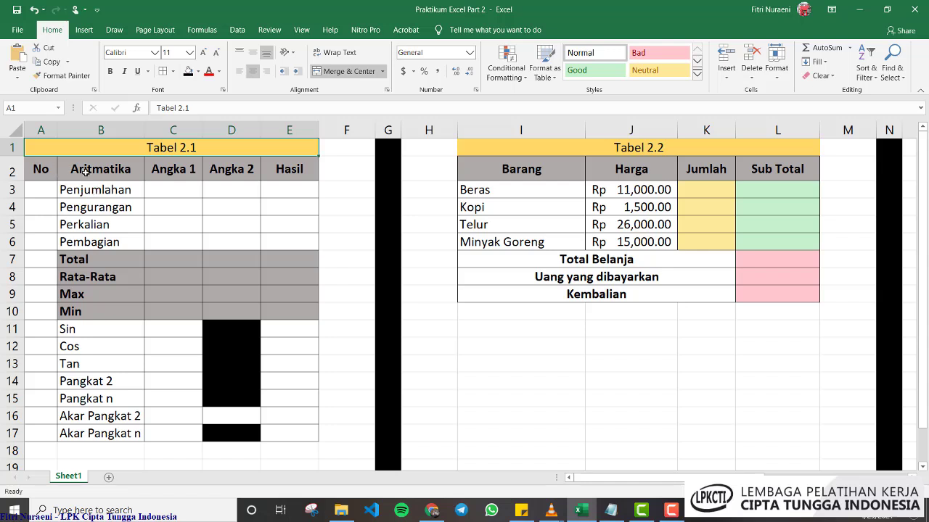
left_click_drag(86, 170, 87, 434)
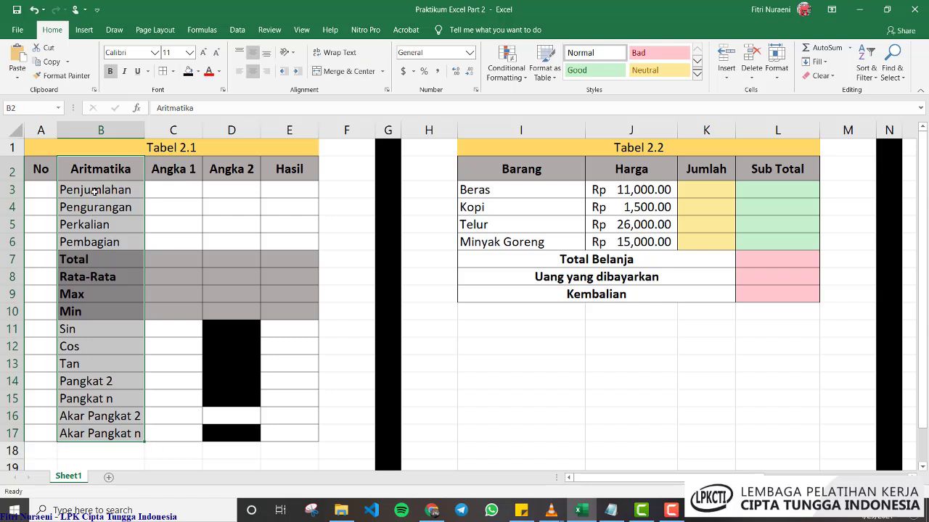
left_click_drag(95, 191, 90, 309)
left_click(92, 263)
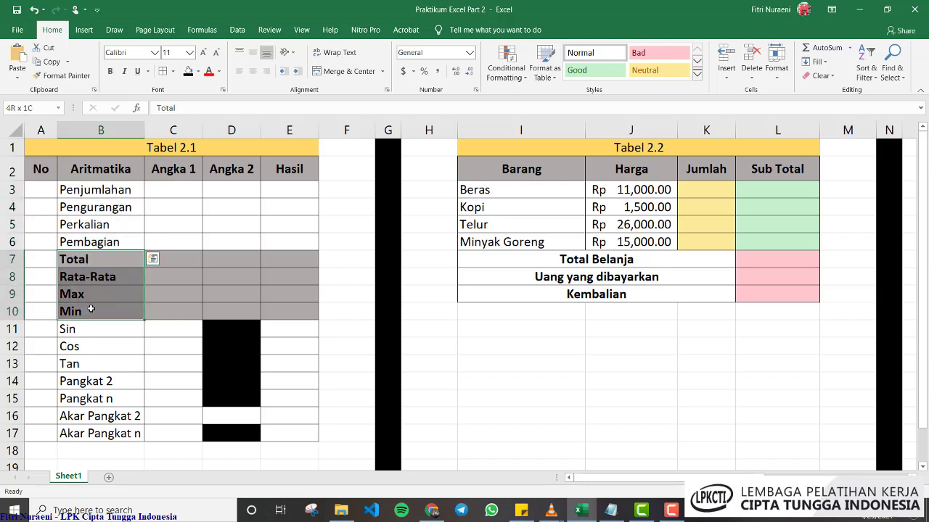
left_click(90, 258)
left_click(106, 277)
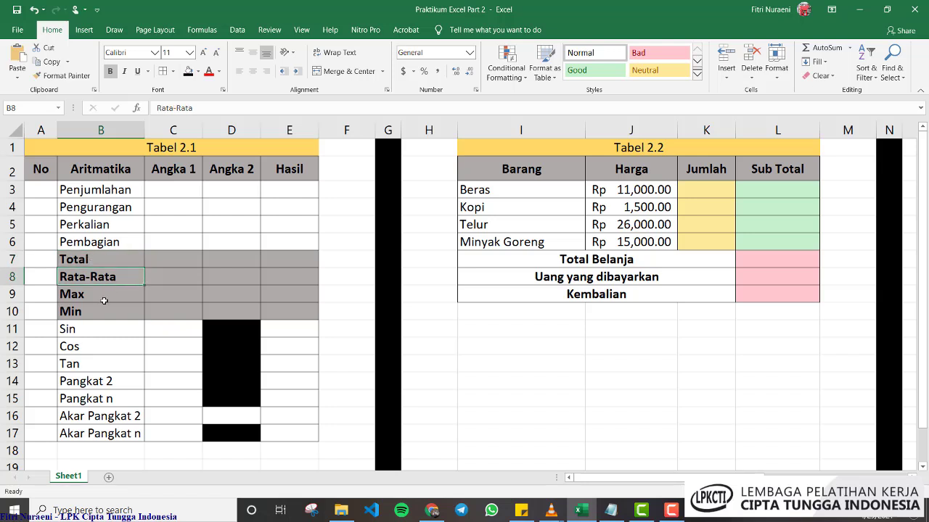
left_click(101, 295)
left_click(97, 313)
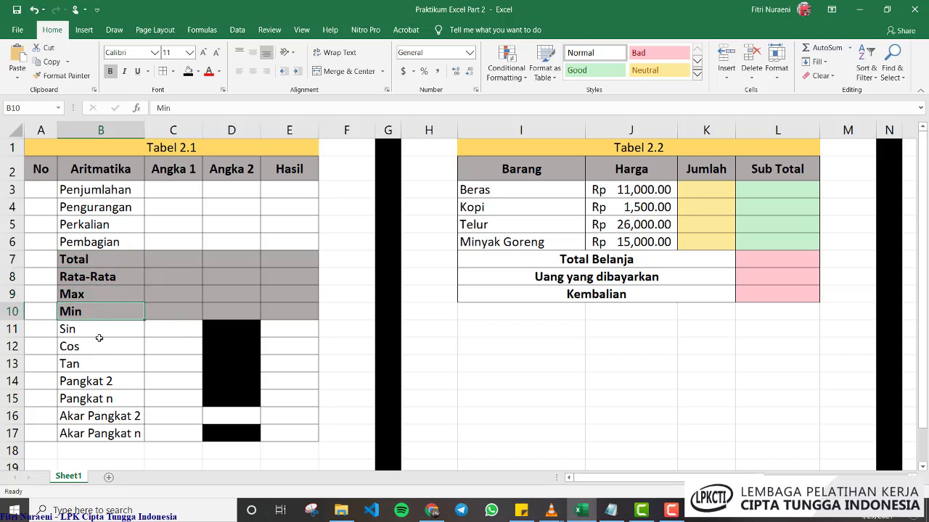
left_click_drag(100, 329, 164, 434)
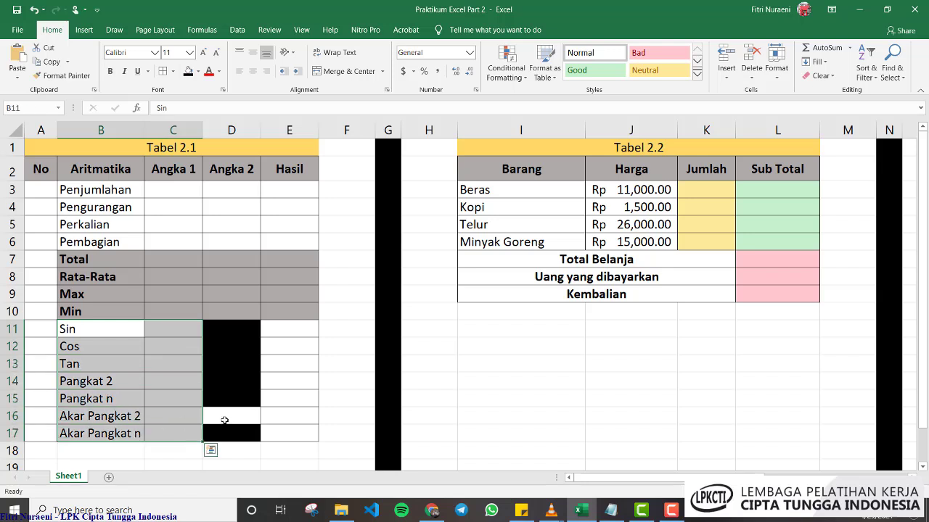
Copy the unfilled formatting of D16 onto the Angka 2 cells D15 and D17 with Format Painter
left_click(225, 421)
left_click(61, 75)
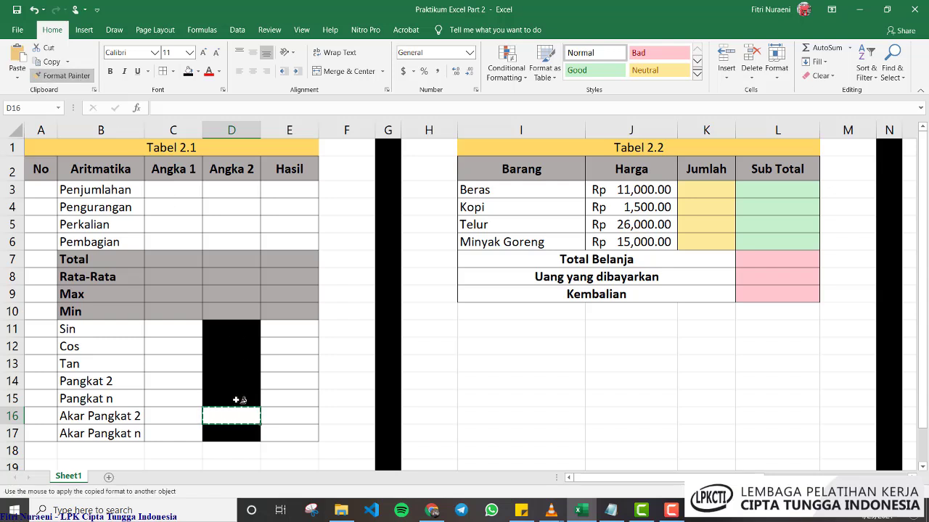
left_click(239, 400)
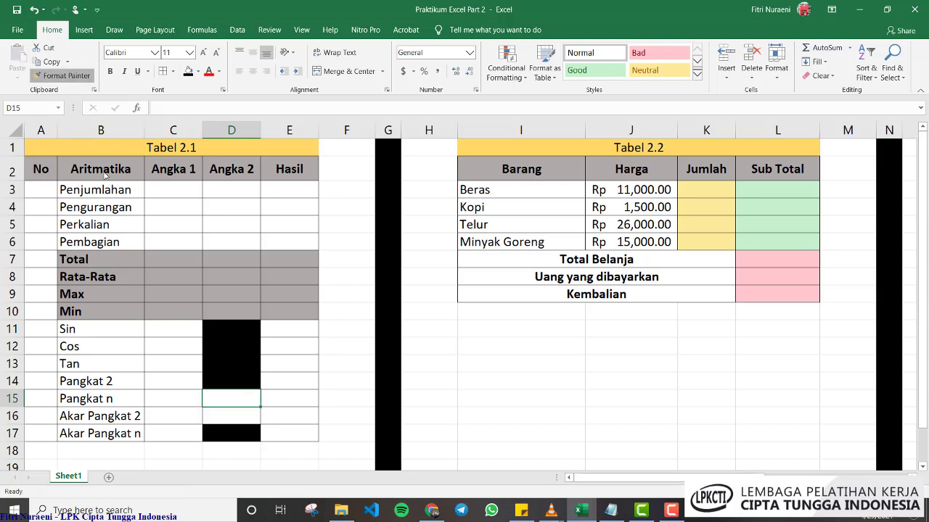
left_click(241, 430)
Copy the black fill of D14 onto the Akar Pangkat 2 cell D16 with Format Painter
left_click(221, 379)
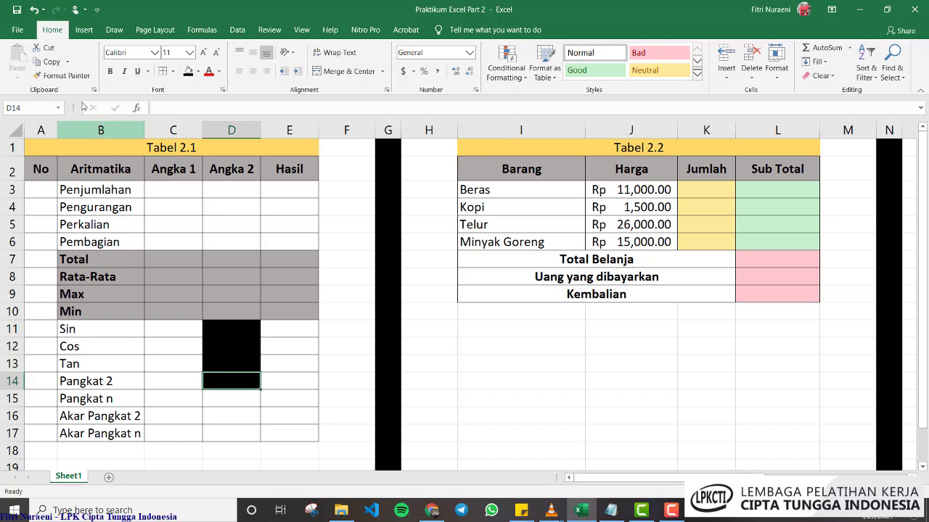
left_click(62, 76)
left_click(243, 415)
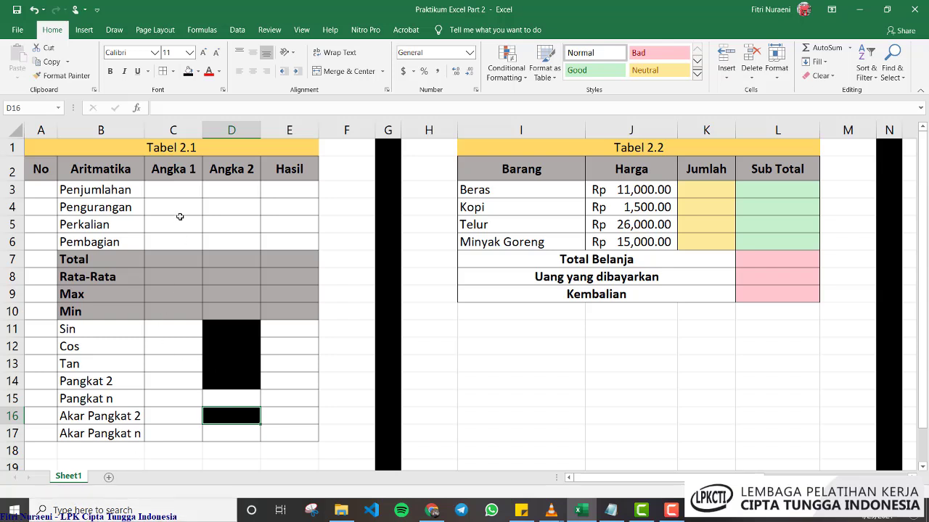
Examine which Angka 1 and Angka 2 cells of Tabel 2.1 need input and which are blacked out
left_click(174, 186)
left_click(228, 193)
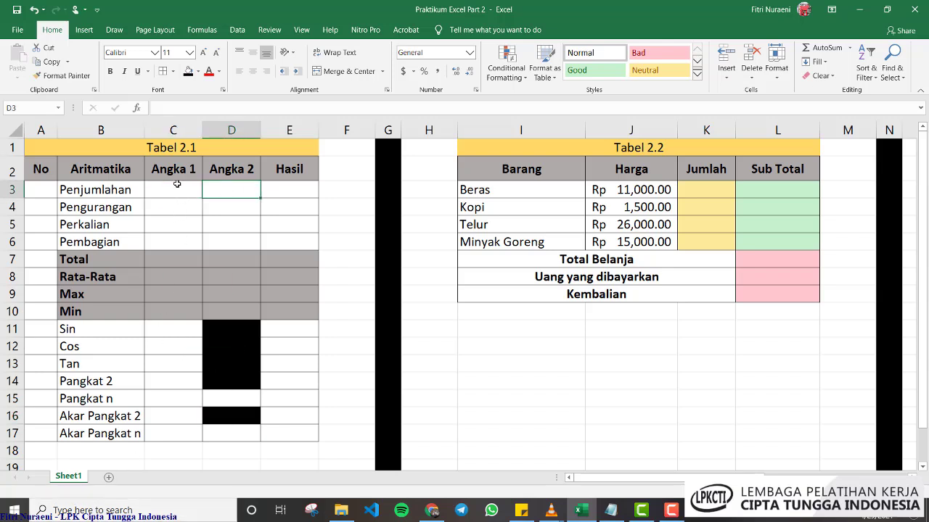
left_click(173, 294)
left_click(170, 328)
left_click(169, 416)
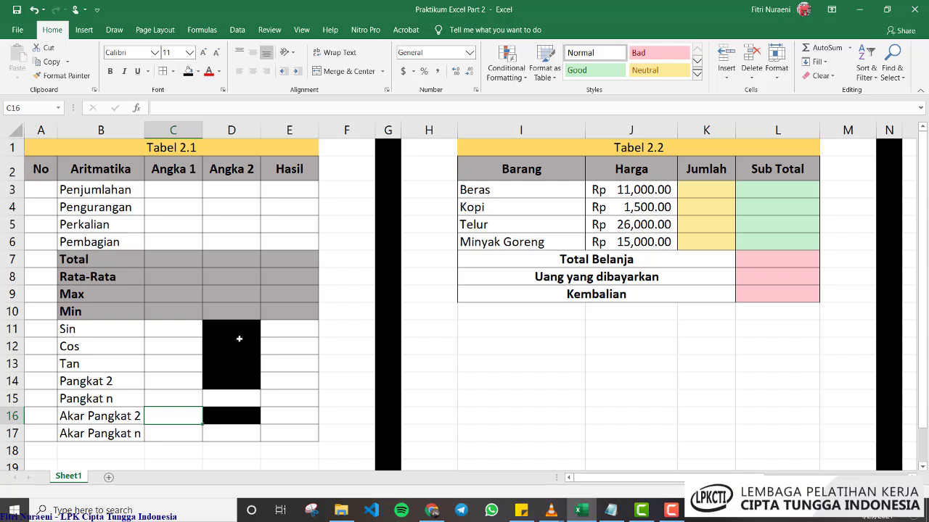
left_click_drag(238, 339, 238, 381)
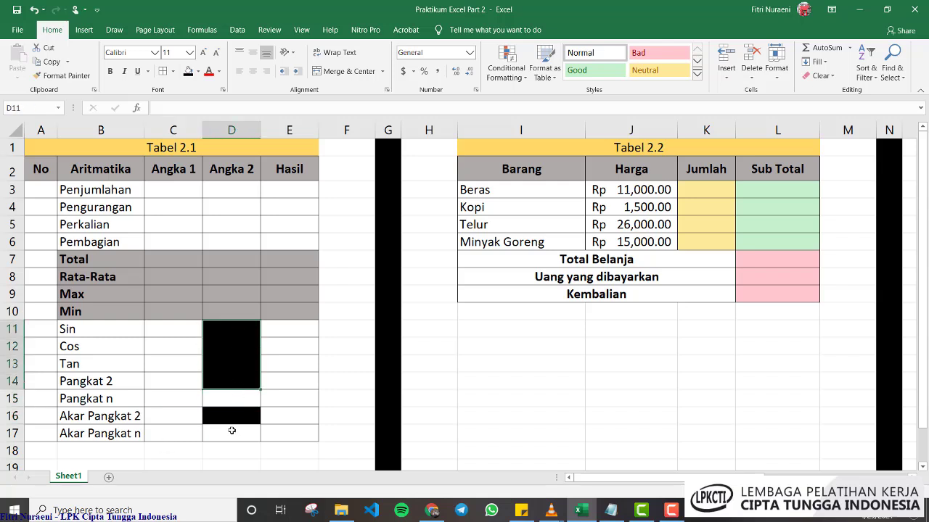
left_click(229, 420)
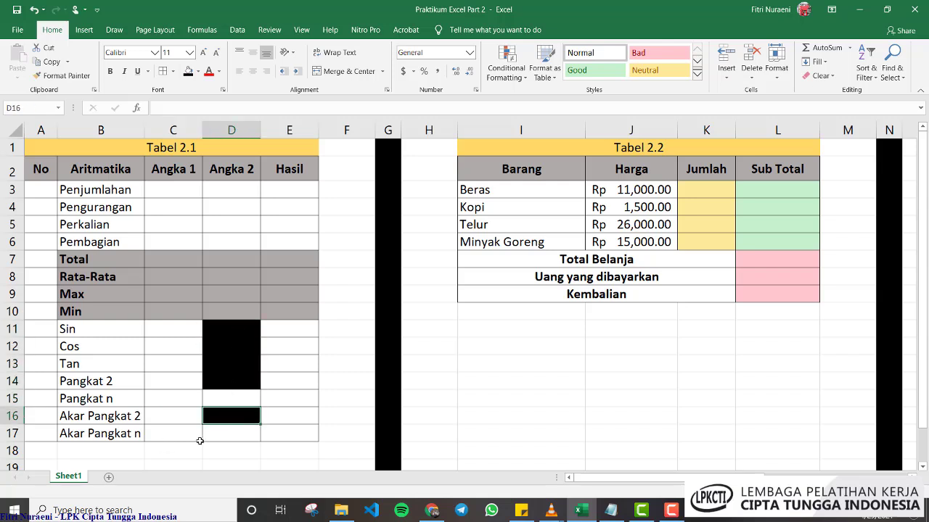
Enter 1 in A3 and 2 in A4 as the first numbers of the No column
left_click(44, 191)
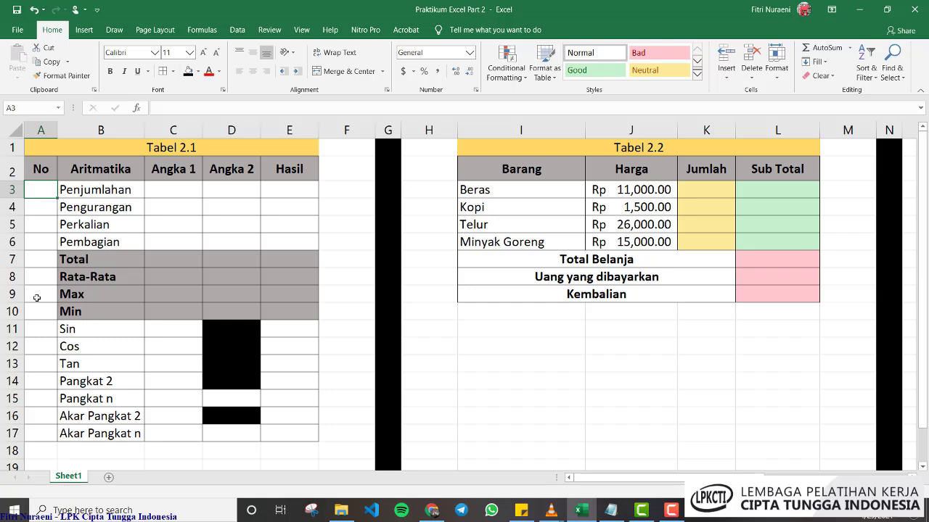
type("1")
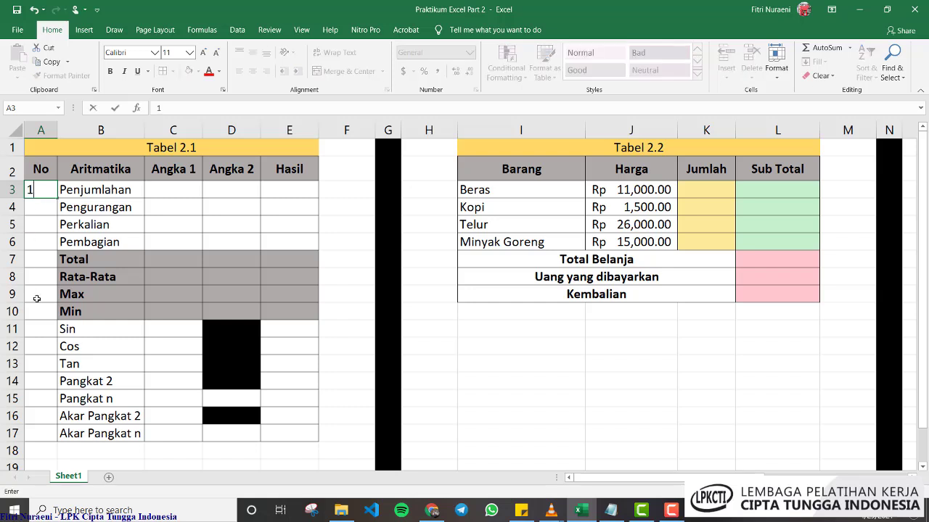
key("Return")
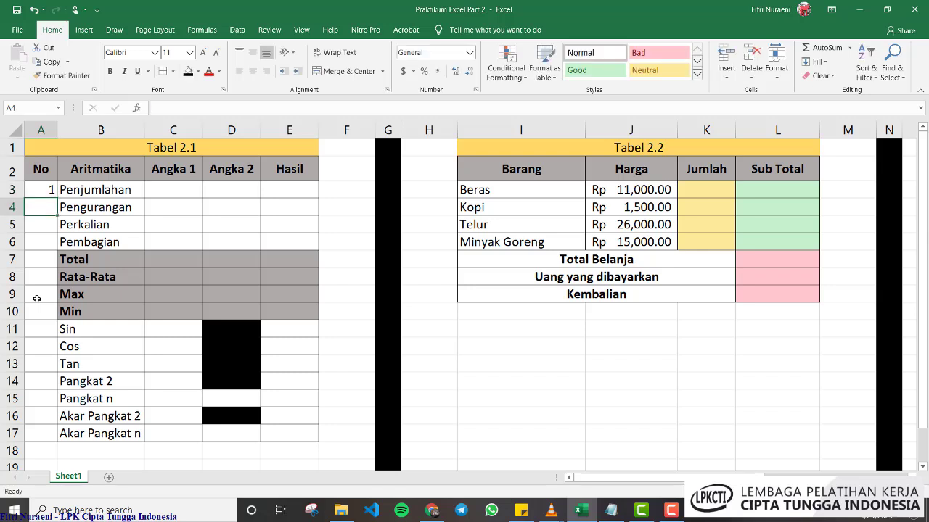
type("2")
key("Return")
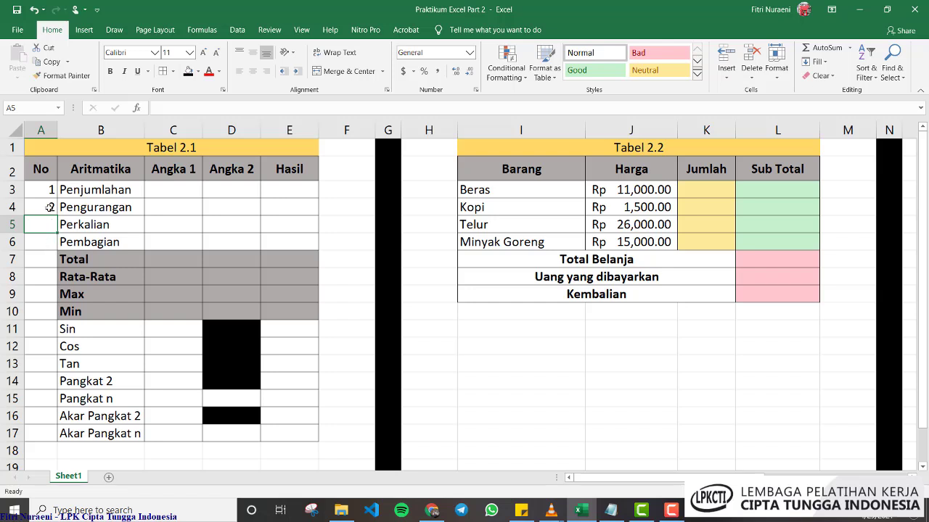
Extend the number series from A3:A4 down to A17 and center the numbers in the No column
left_click_drag(47, 190, 47, 206)
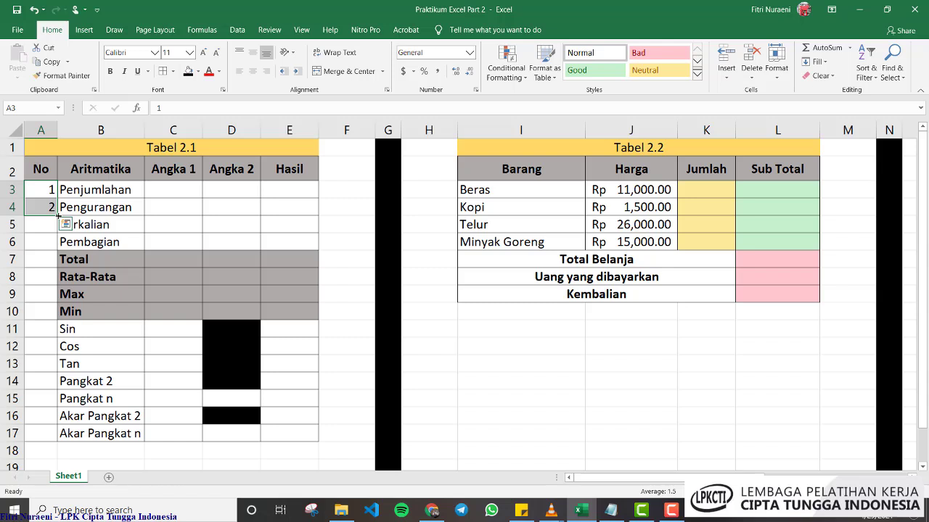
left_click_drag(58, 216, 58, 438)
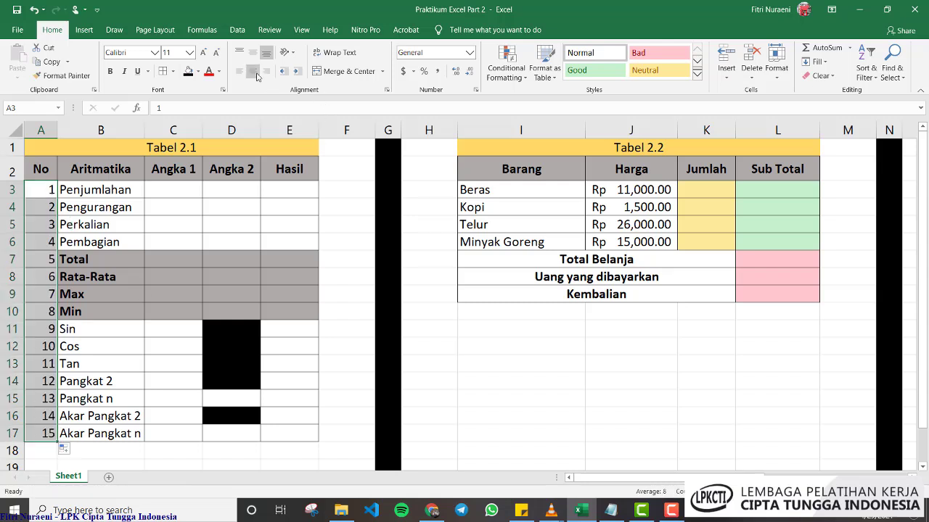
left_click(253, 70)
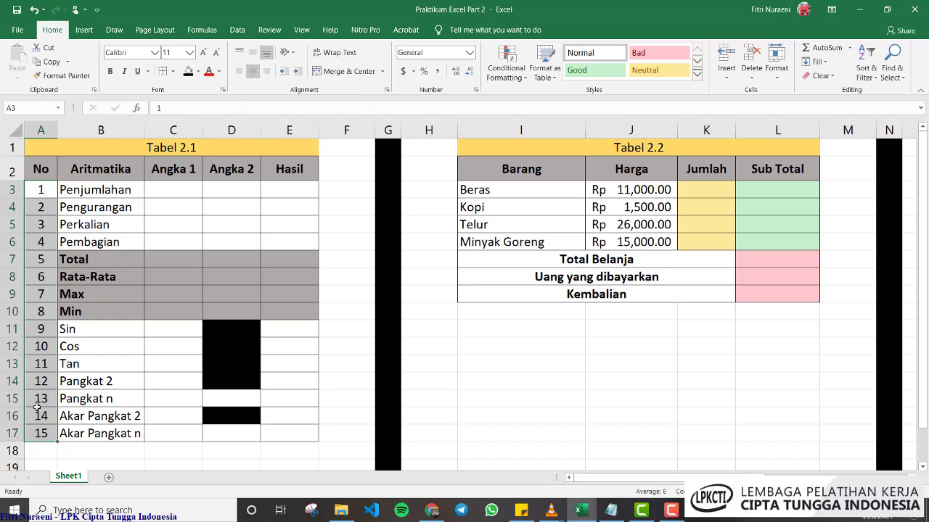
left_click(43, 246)
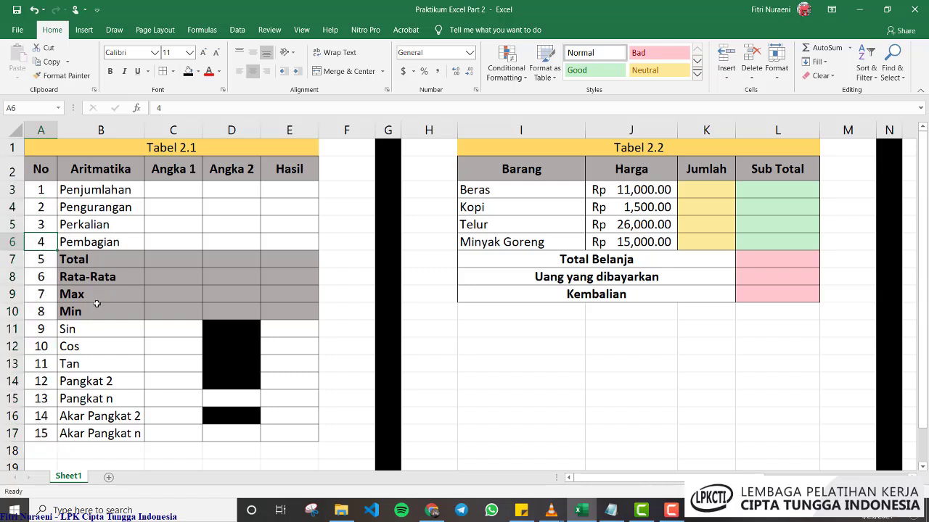
Undo the centering, the filled number series and the two starting numbers in the No column
key("ctrl+z")
key("ctrl+z")
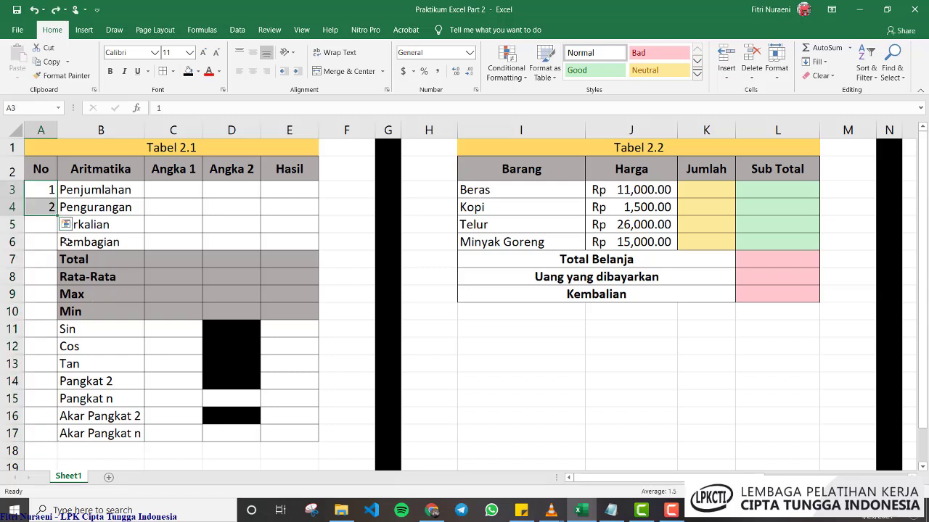
key("ctrl+z")
key("ctrl+z")
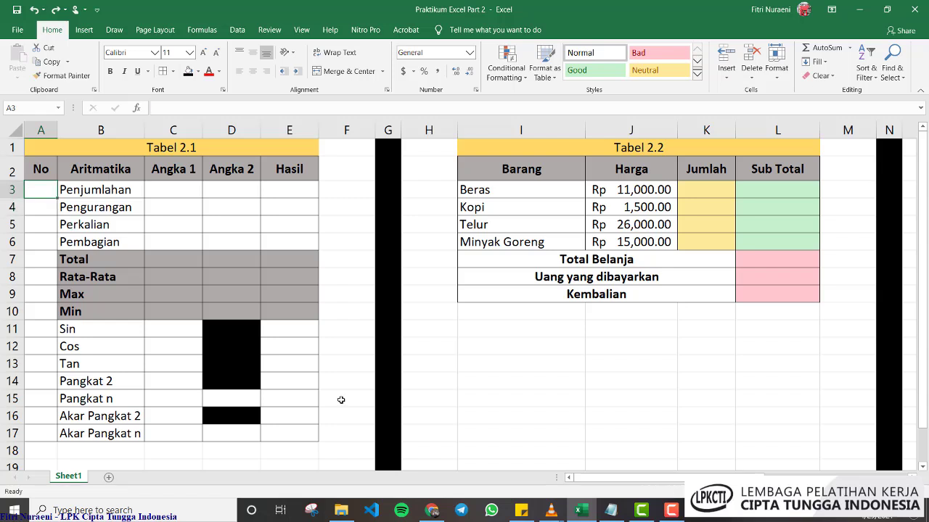
Restart the No column numbering of Tabel 2.1 by entering 1 in A3 and 2 in A4
type("1")
key("Return")
type("2")
key("Return")
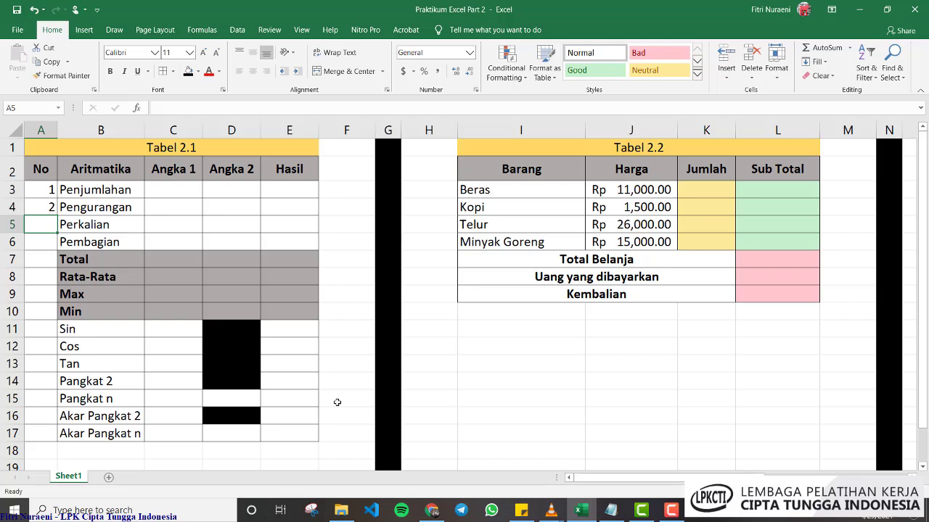
Extend the number series from A3:A4 down to A17 and center the numbers in the No column
left_click(52, 192)
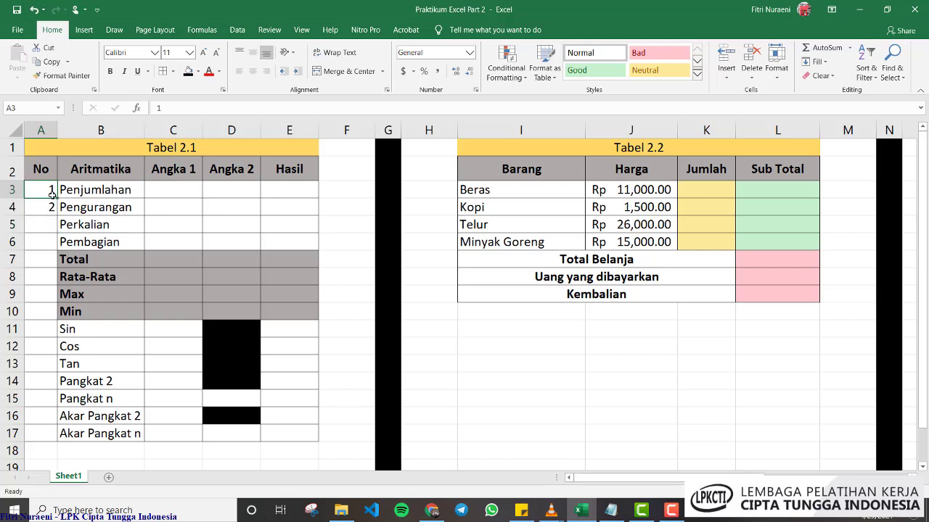
left_click_drag(52, 193, 52, 208)
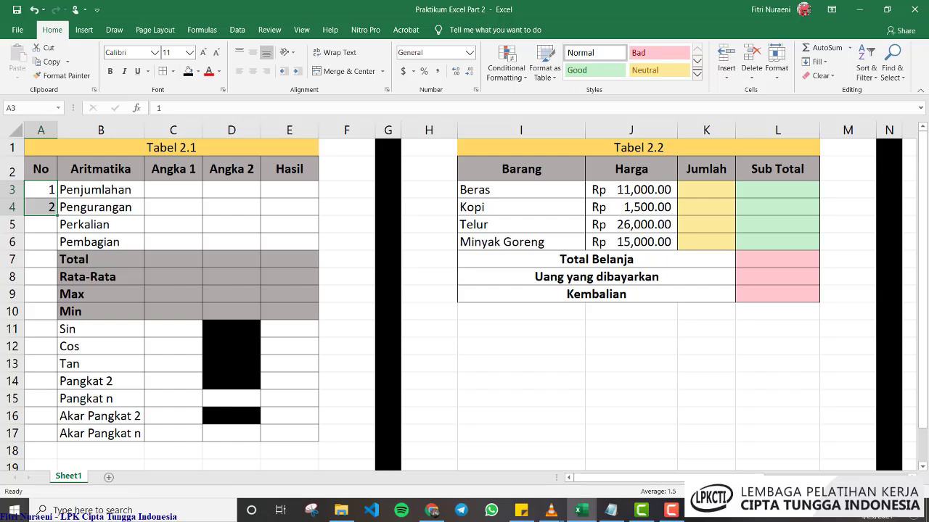
scroll(574, 404, "up", 2)
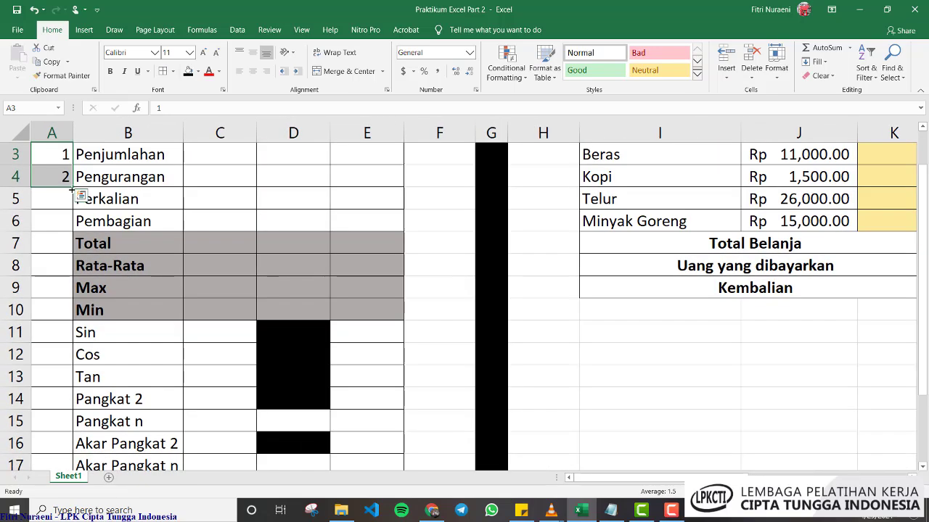
left_click_drag(73, 187, 74, 428)
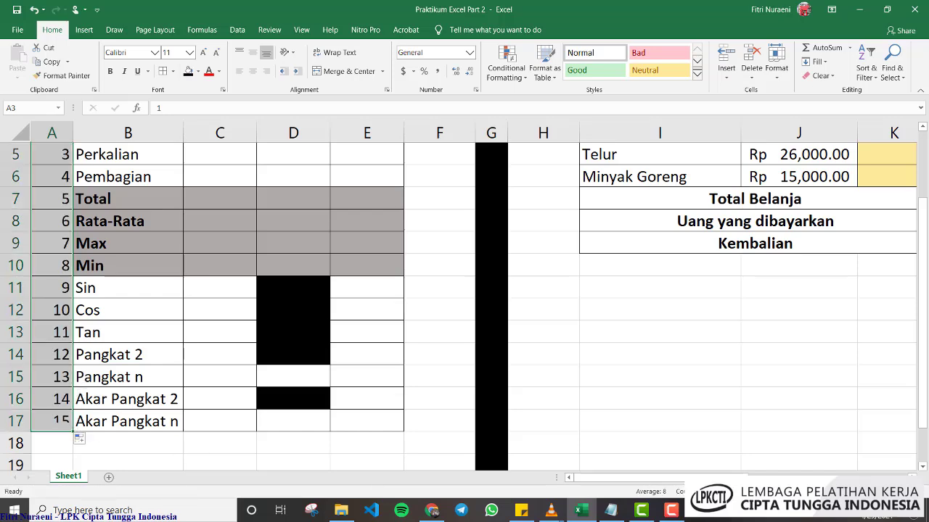
scroll(465, 296, "down", 1)
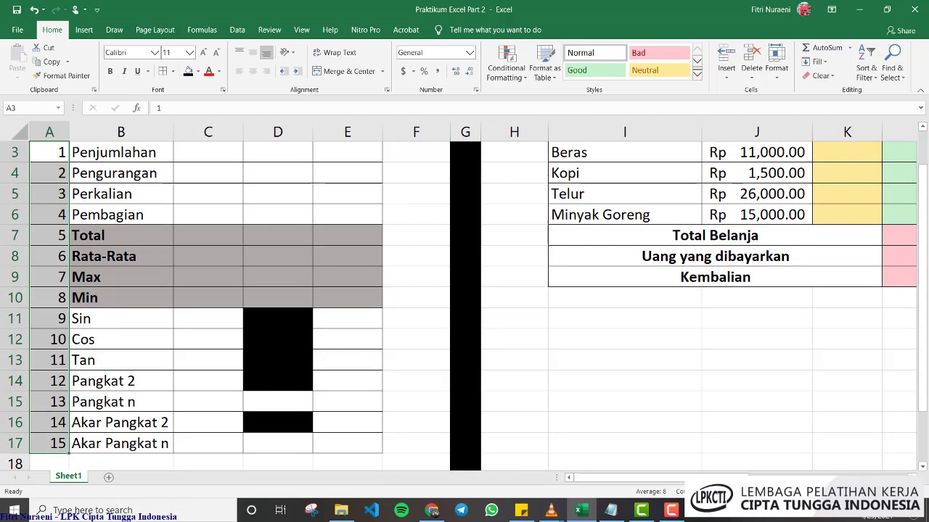
scroll(464, 296, "down", 1)
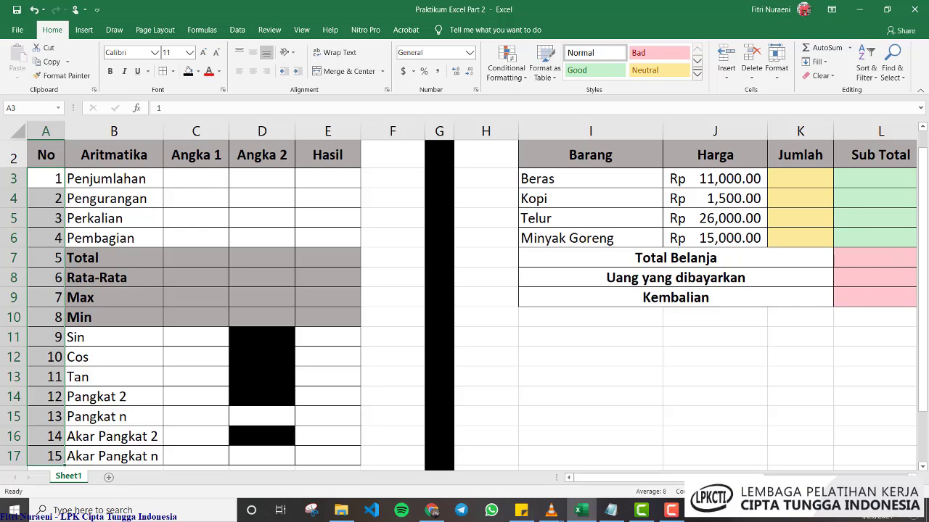
left_click_drag(861, 492, 860, 492)
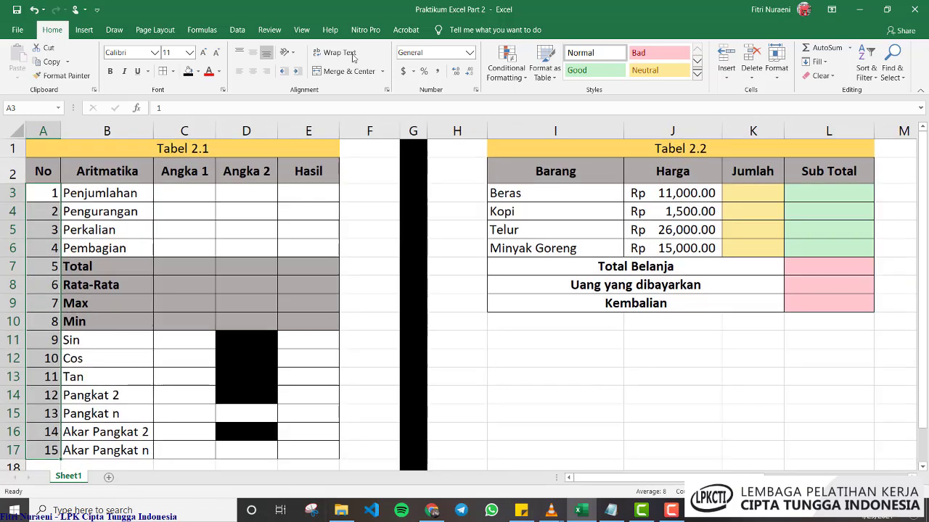
left_click(256, 75)
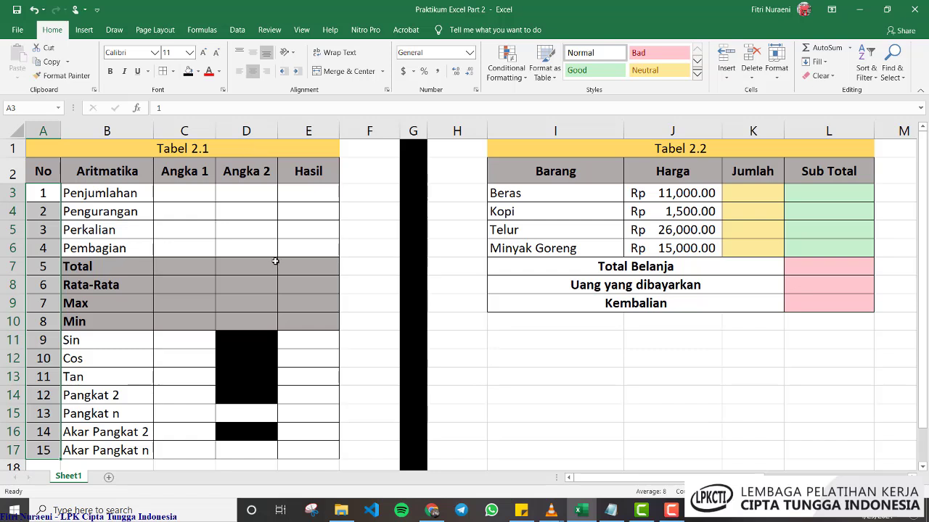
left_click(220, 227)
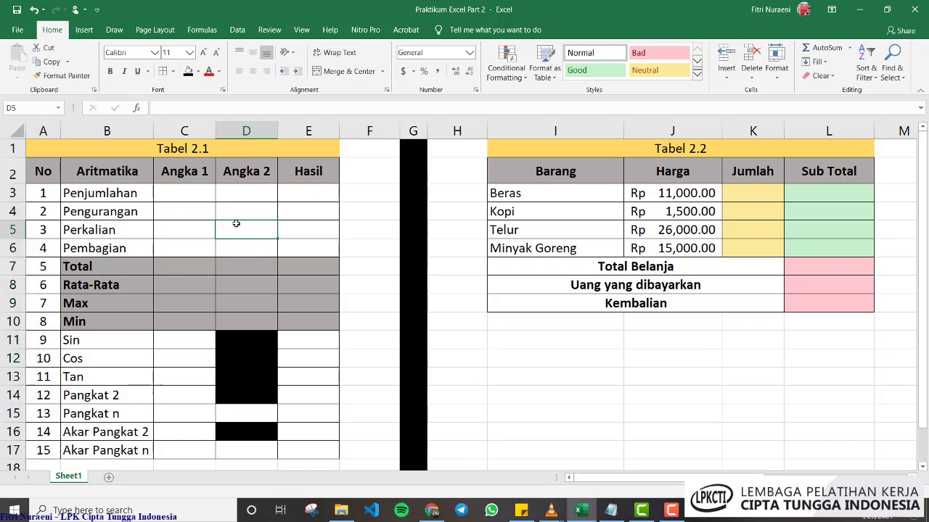
left_click(185, 196)
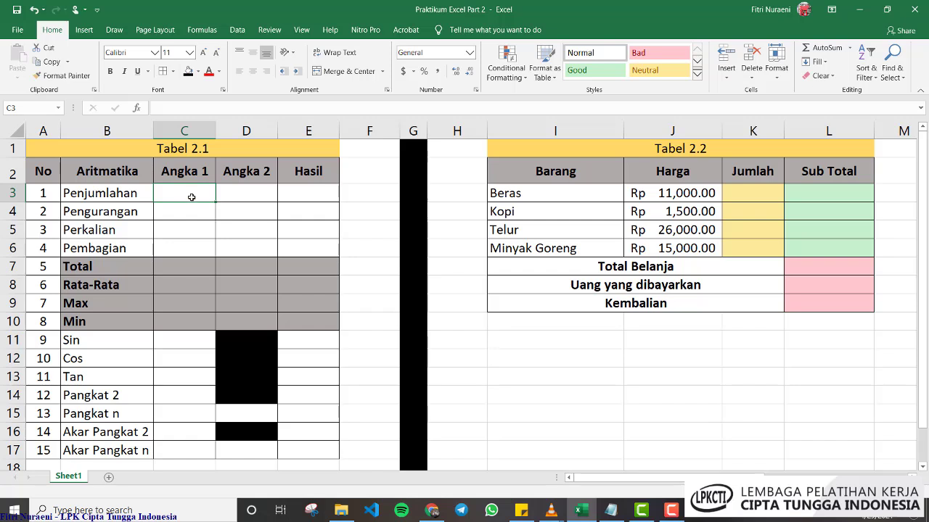
type("=")
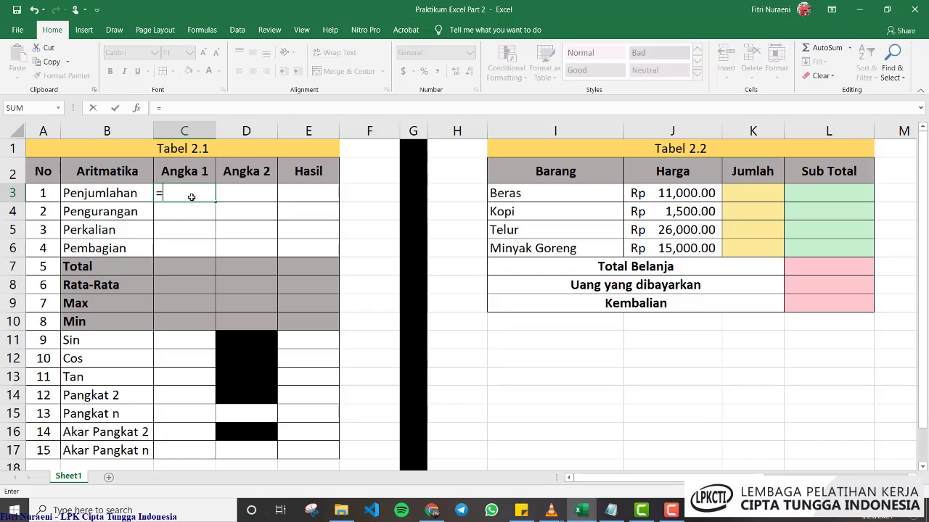
key("BackSpace")
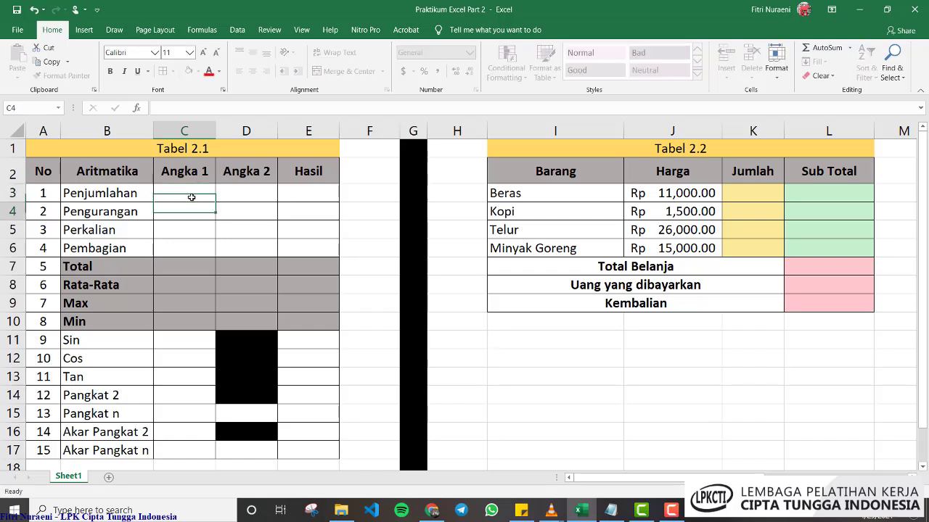
key("Escape")
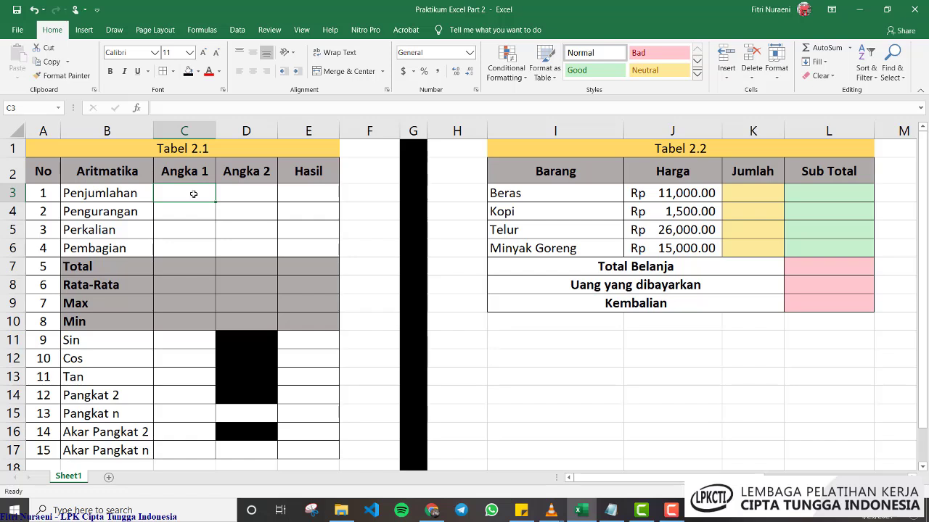
Write the formula =RANDBETWEEN(1,20) in cell C3, the Angka 1 value of the Penjumlahan row
type("=")
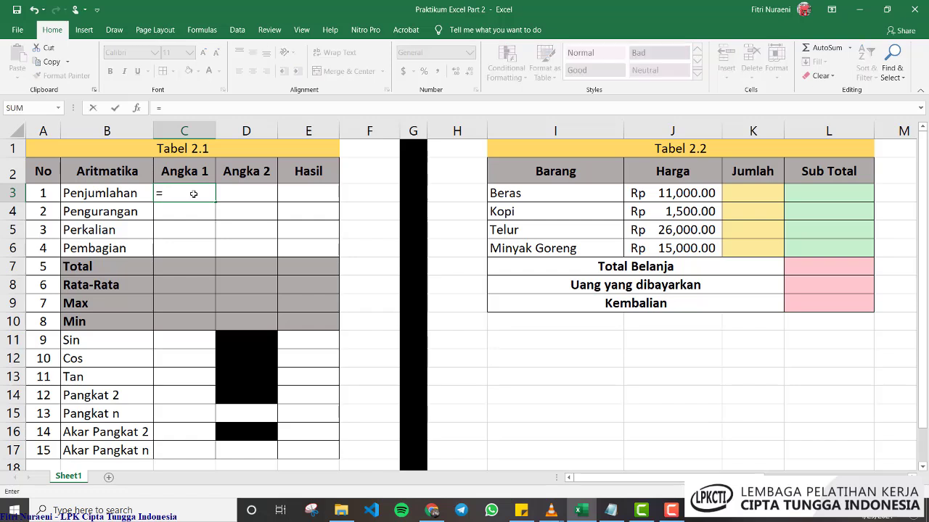
type("RA")
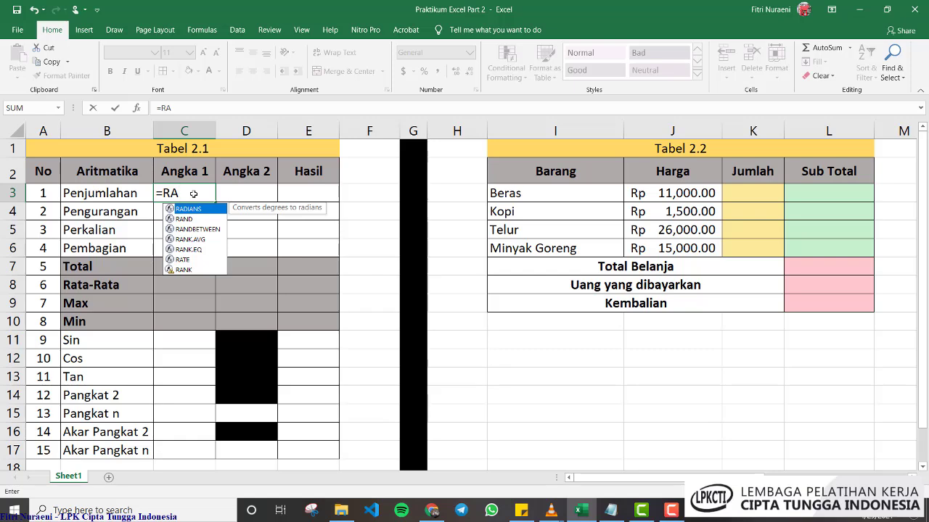
key("Down")
key("Down")
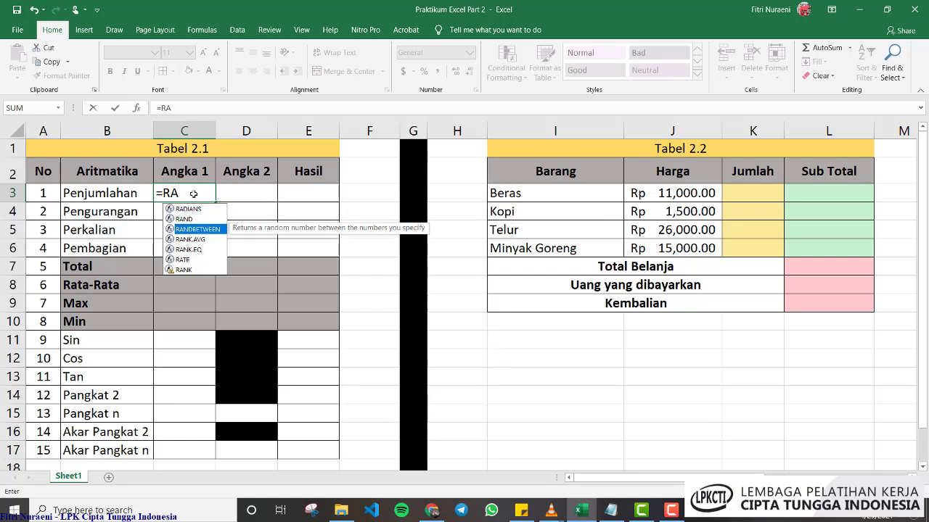
key("Tab")
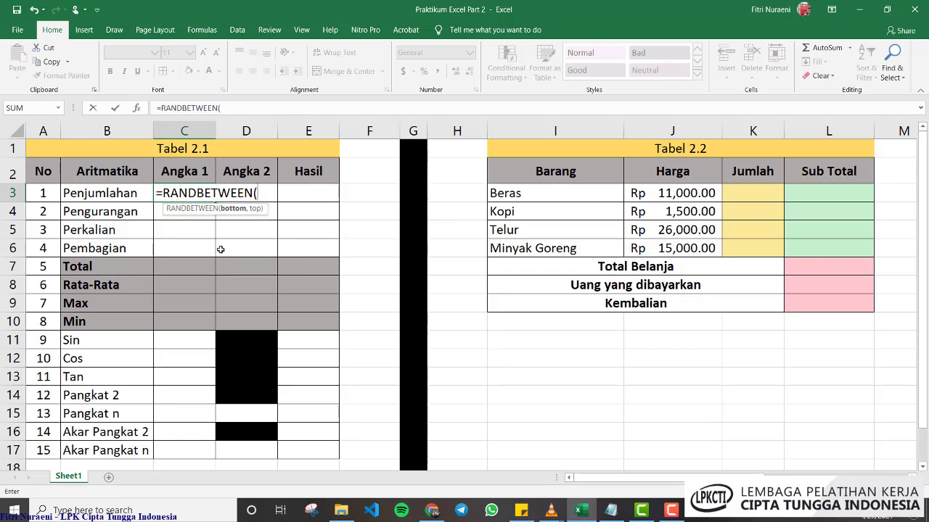
key("End")
type(",")
key("BackSpace")
key("End")
key("End")
type("1,")
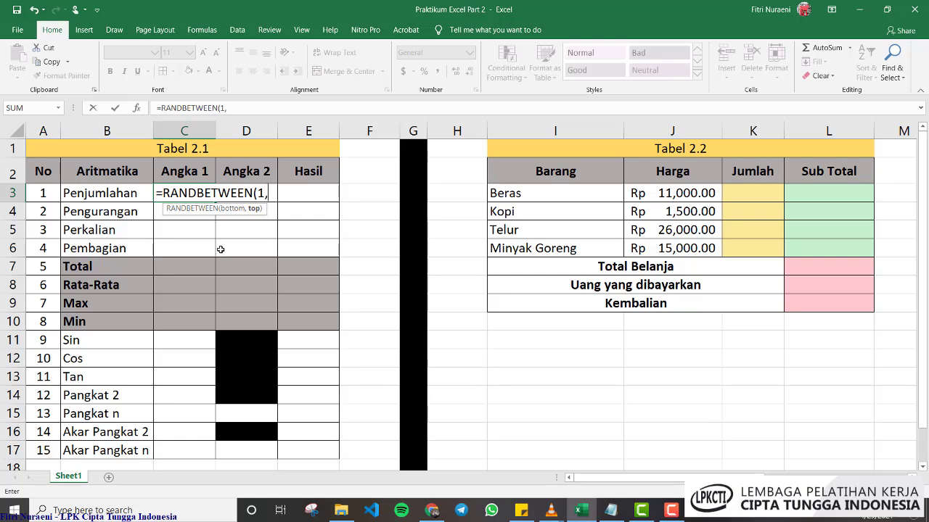
type("20)")
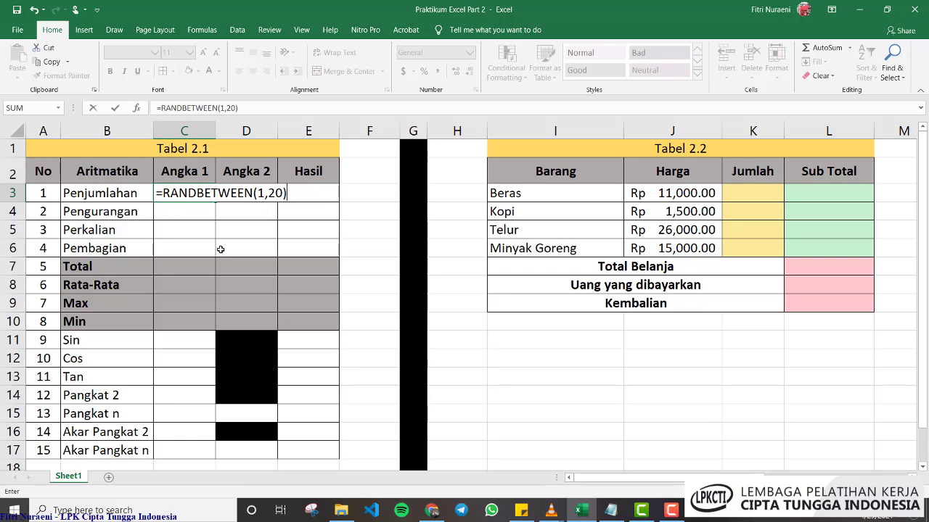
Replace the argument separator in the C3 formula with a semicolon, restore the comma, and commit =RANDBETWEEN(1,20)
left_click(227, 109)
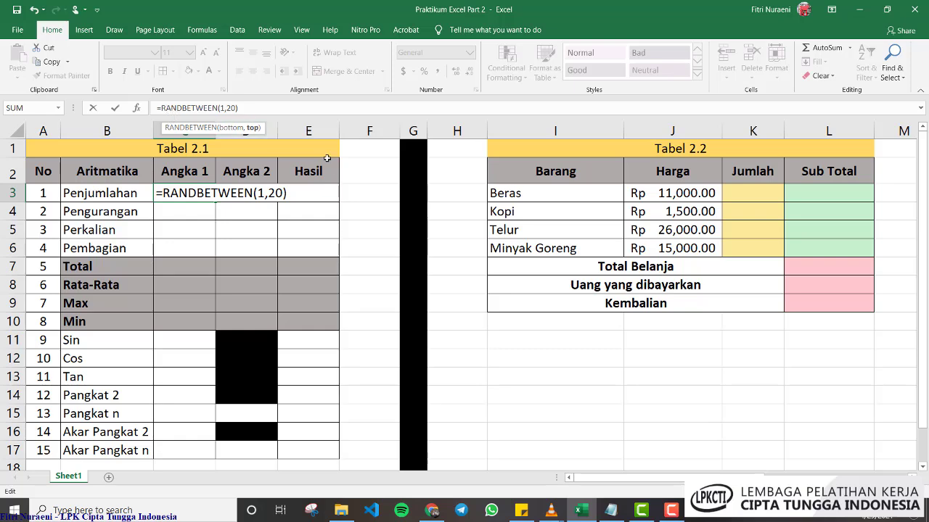
key("BackSpace")
type(";")
key("BackSpace")
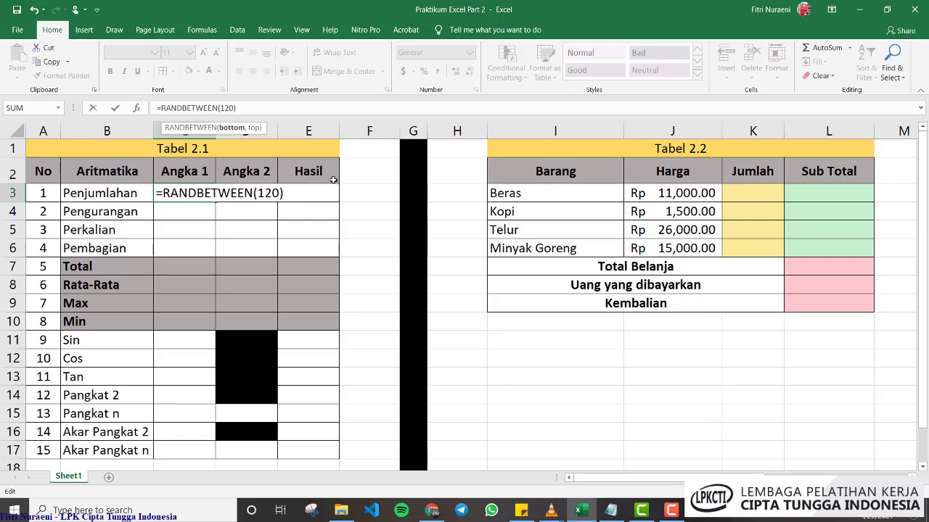
type(",")
key("Return")
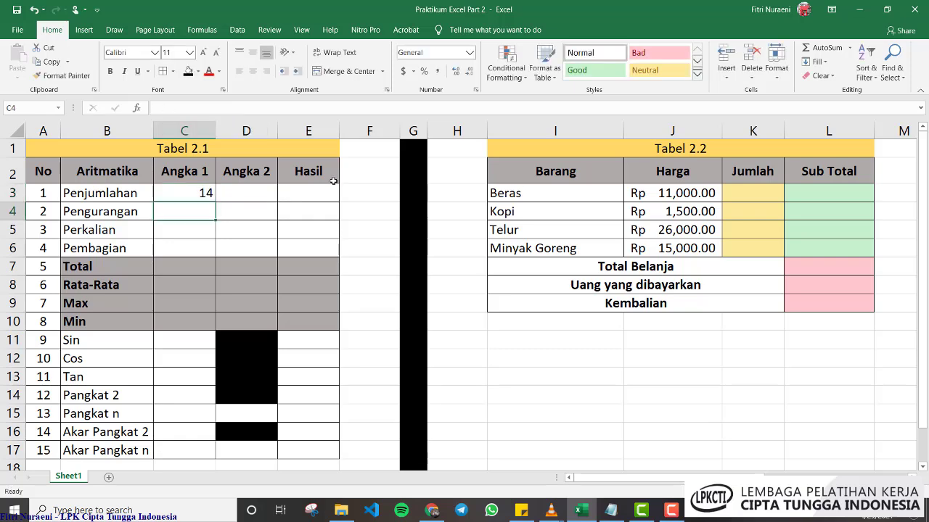
Fill the RANDBETWEEN formula from C3 across the Angka 1 and Angka 2 cells C3:D6
left_click(196, 195)
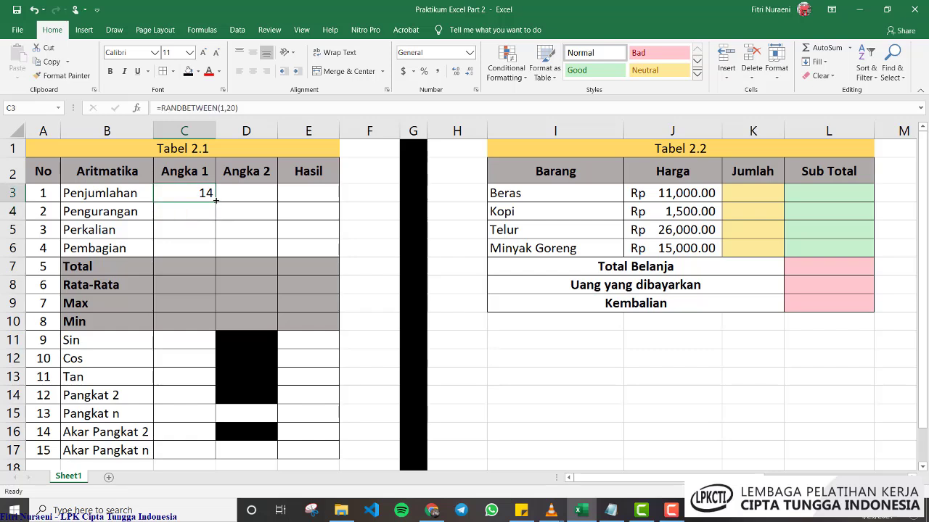
left_click_drag(215, 201, 277, 260)
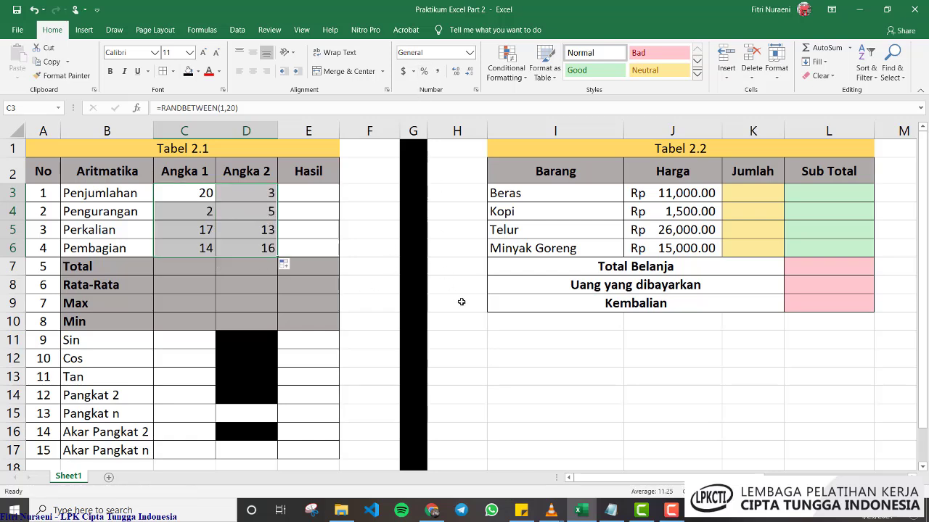
left_click(379, 201)
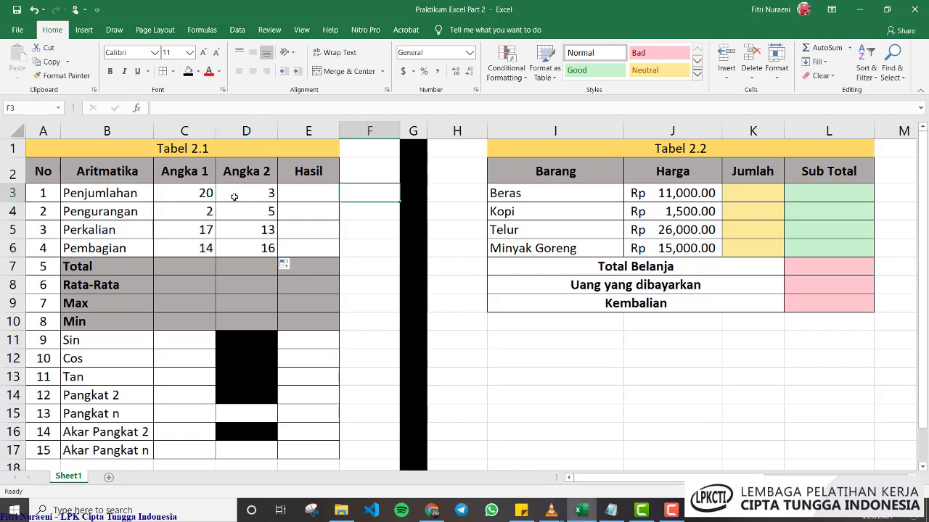
Enter 1 in E3 and E4 to trigger recalculation of the random numbers, and clear both cells
left_click(299, 191)
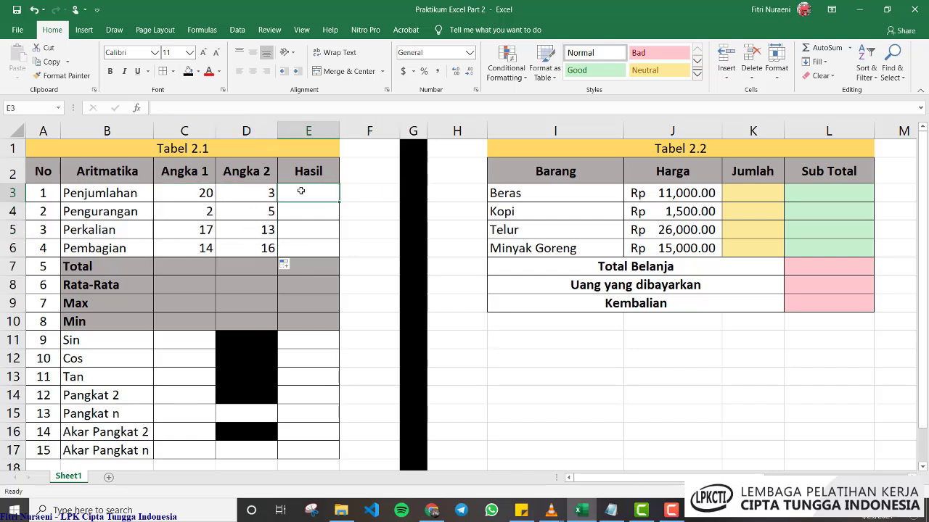
type("1")
key("Return")
type("1")
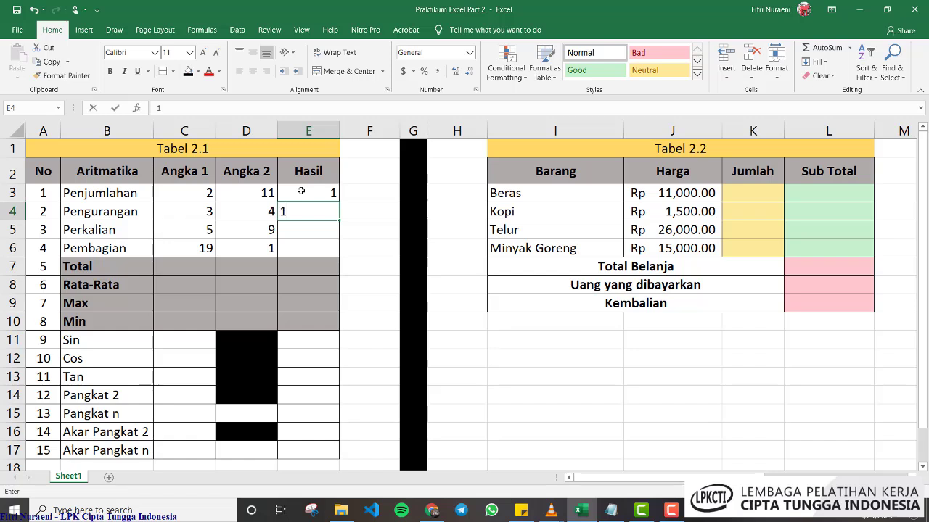
key("Return")
left_click_drag(301, 191, 302, 217)
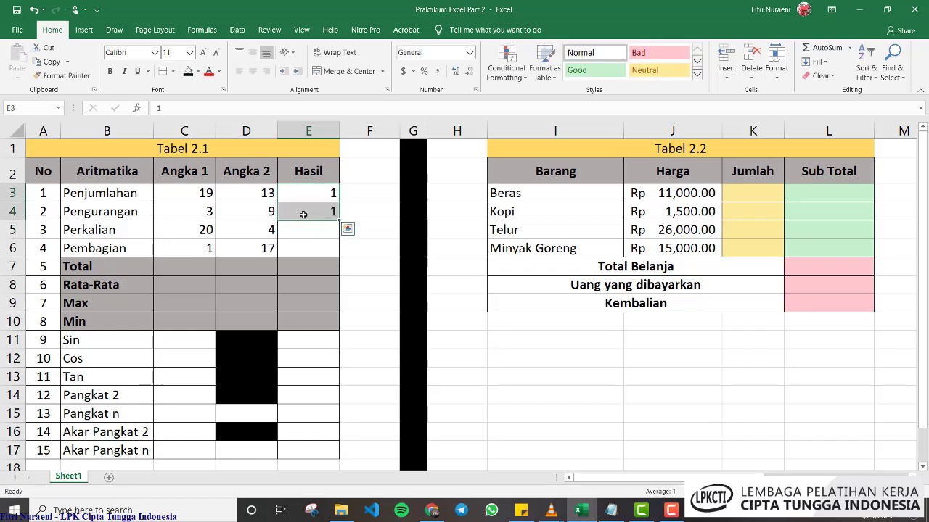
key("Delete")
Convert the random formulas in C3:D6 to fixed numbers by copying the range and pasting it over itself as values
left_click_drag(193, 193, 239, 252)
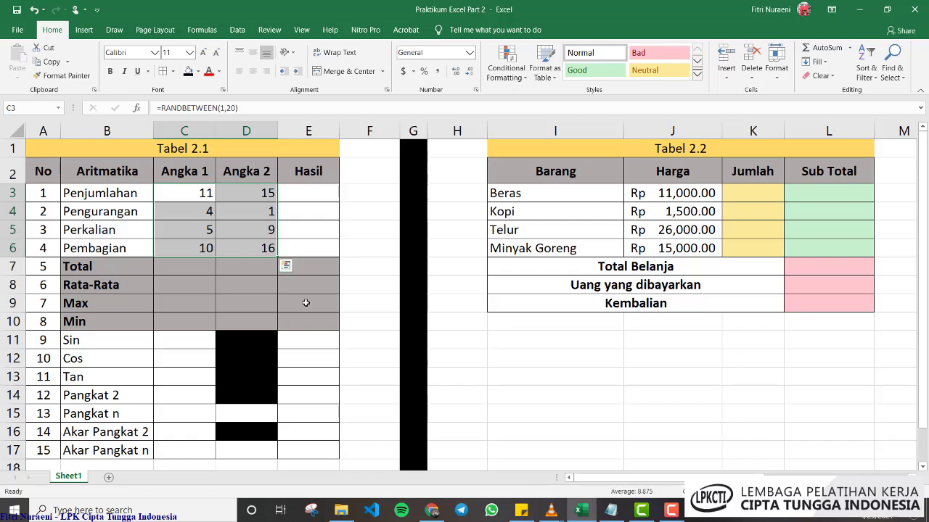
left_click_drag(210, 194, 250, 248)
key("ctrl+q")
right_click(245, 216)
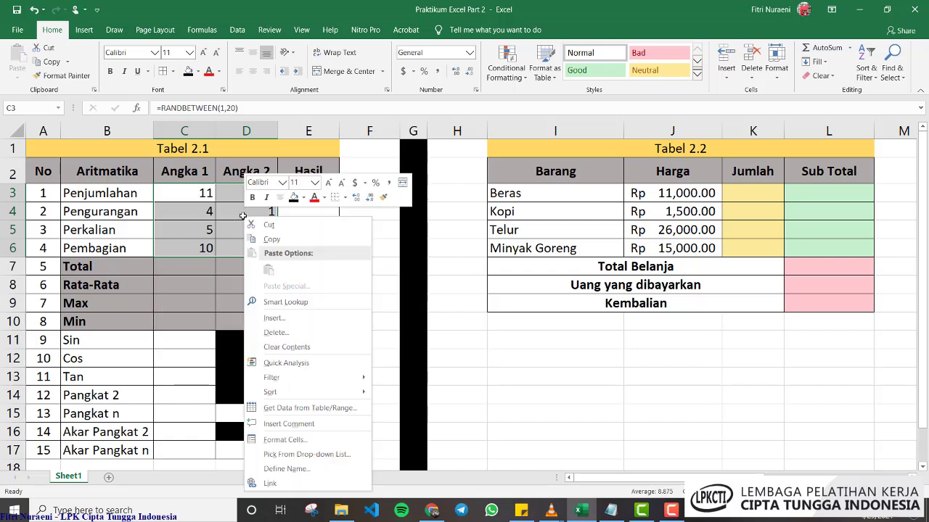
left_click(274, 241)
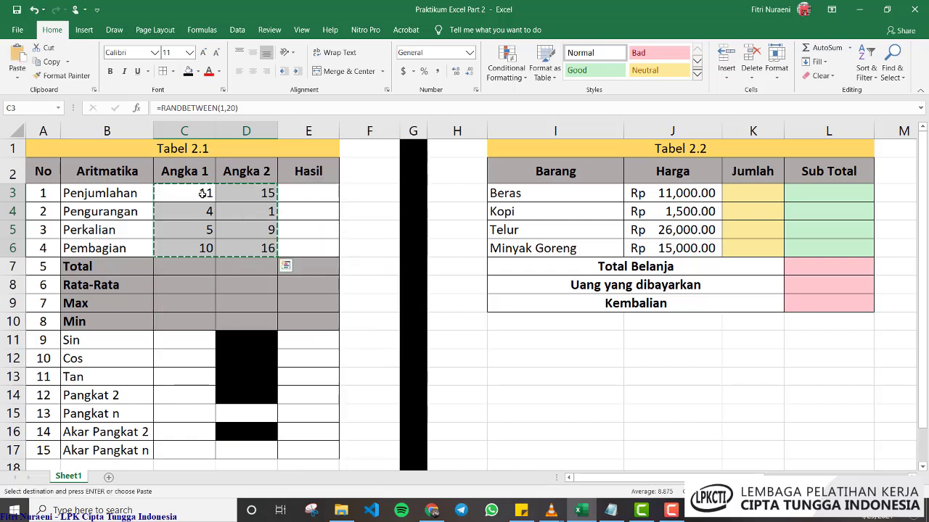
right_click(204, 194)
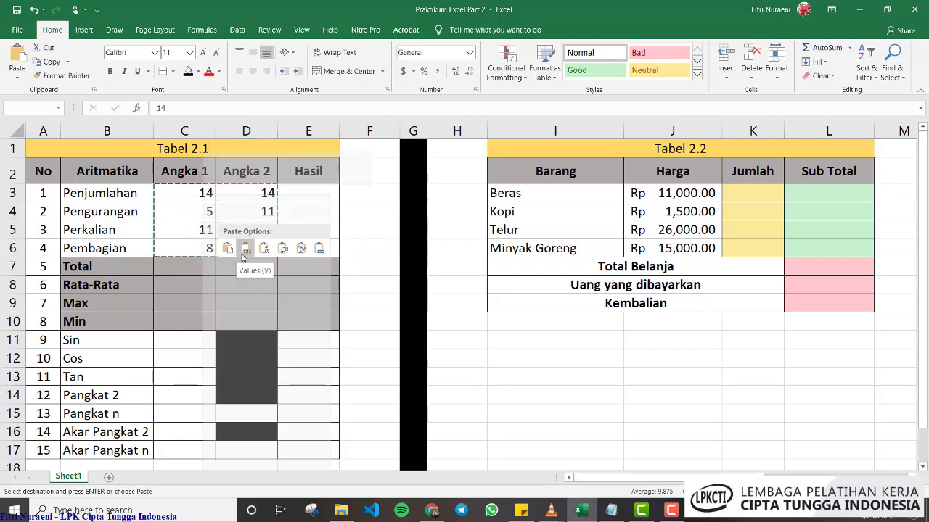
left_click(244, 251)
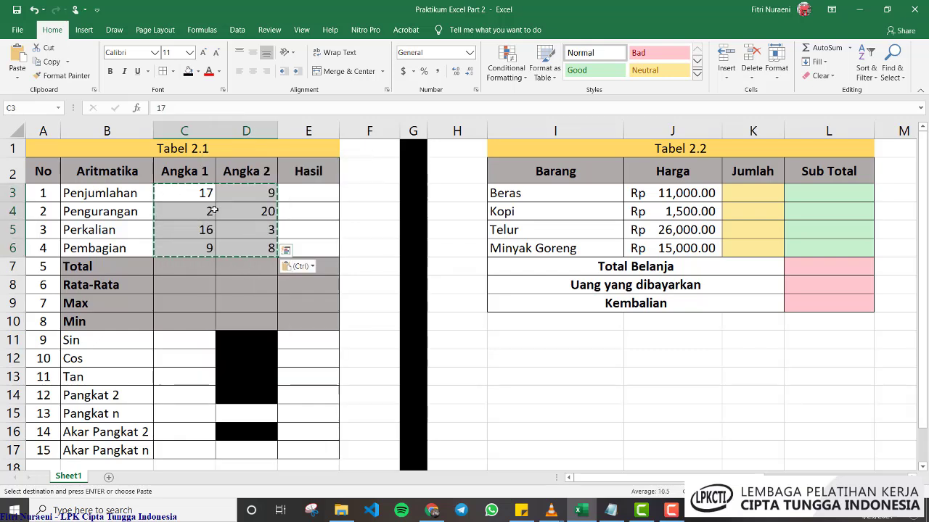
left_click(206, 195)
key("Escape")
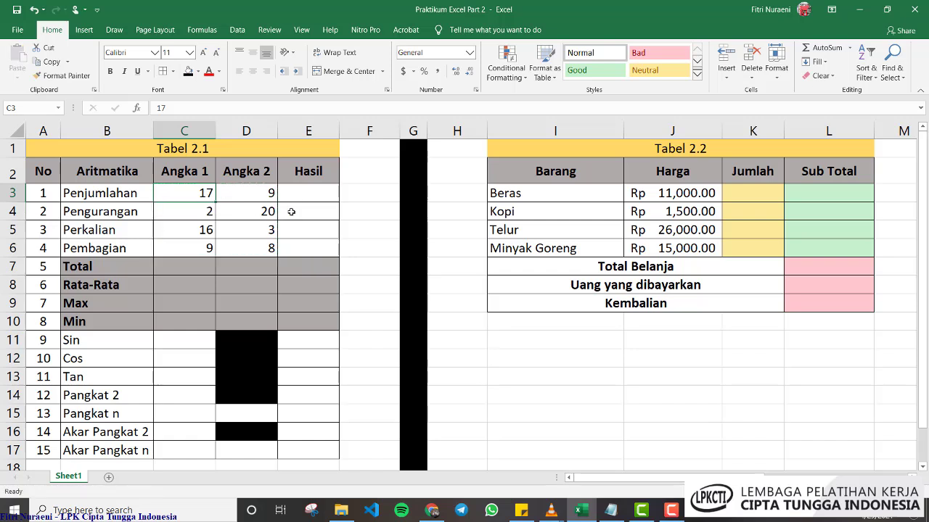
Enter 4 in Hasil cell E3 to test that the Angka numbers stay fixed
left_click(299, 197)
type("4")
key("Return")
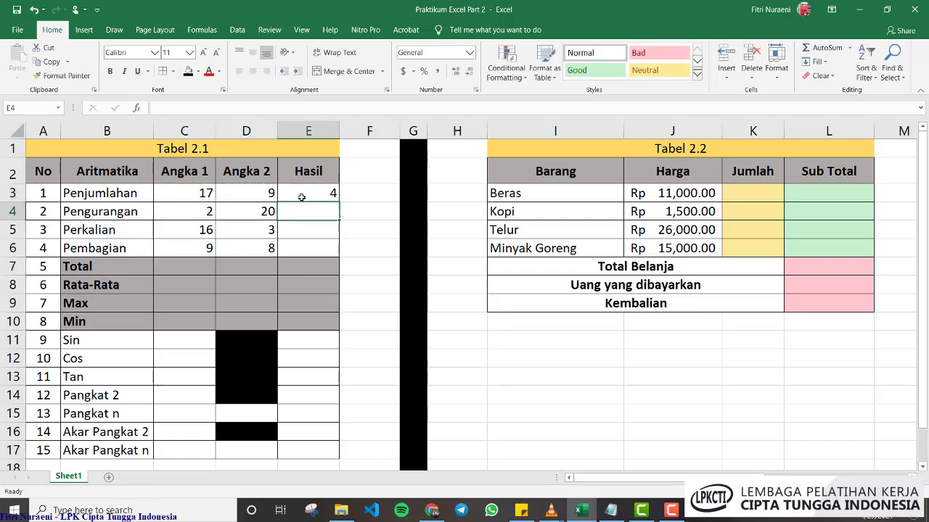
Clear the test value from Hasil cell E3
left_click(301, 198)
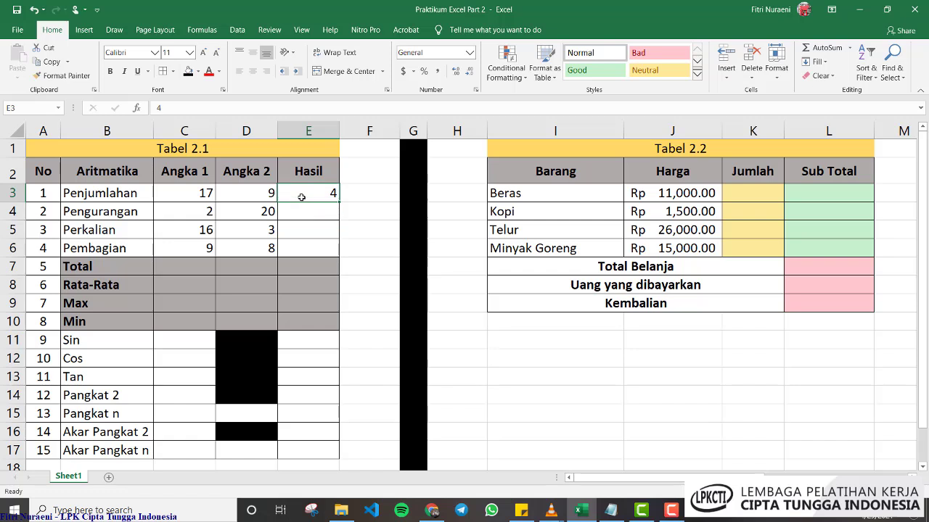
key("BackSpace")
key("Return")
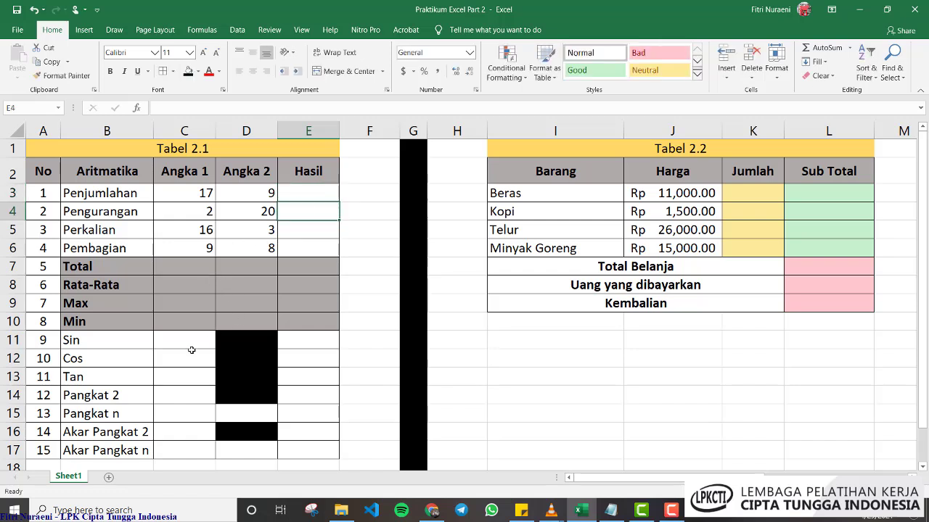
Apply the Good cell style to the Angka 1 cells C11:C17
left_click_drag(189, 342, 177, 455)
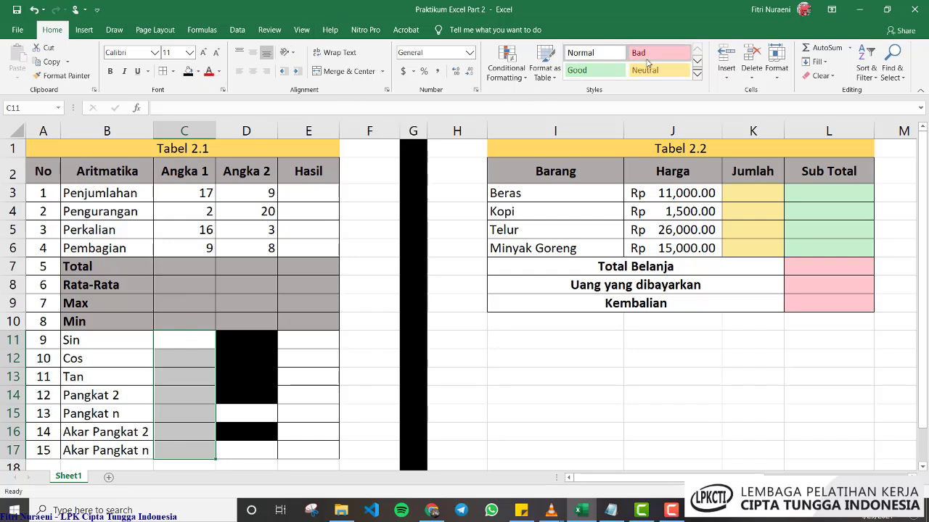
left_click(607, 70)
left_click_drag(181, 338, 173, 450)
Enter the formula =RANDBETWEEN(10,90) in the Sin row's Angka 1 cell C11
left_click(183, 342)
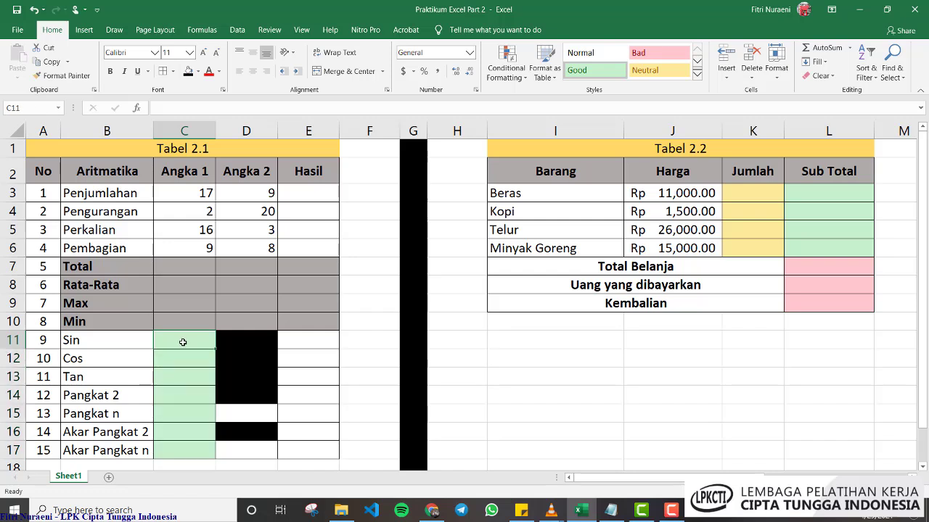
type("=")
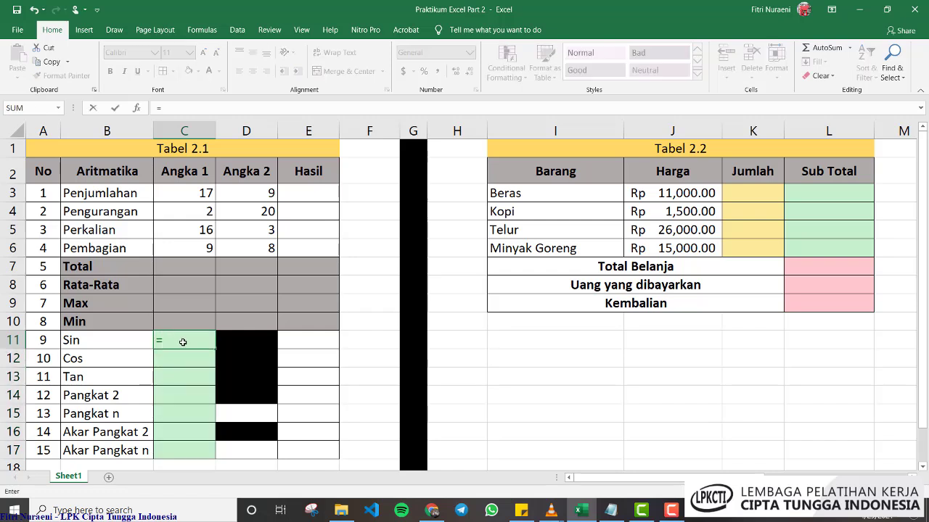
type("rand")
key("Down")
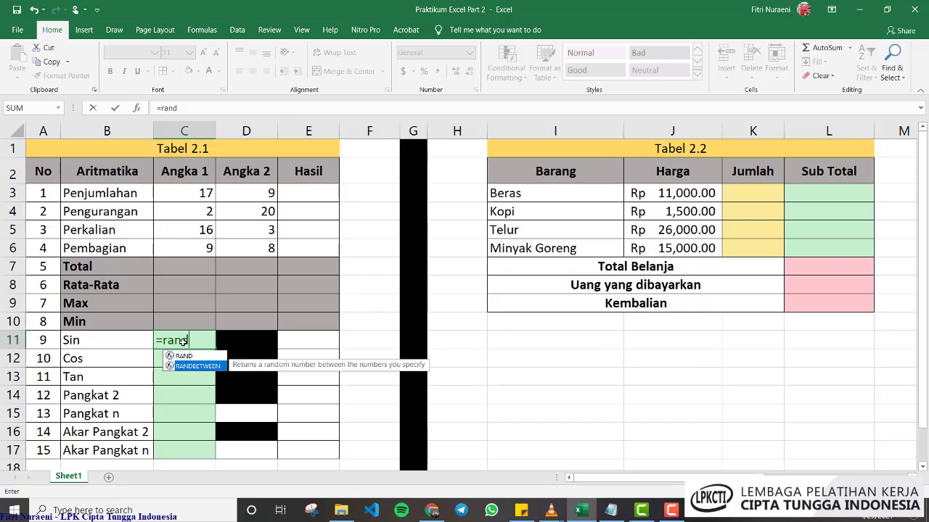
key("Tab")
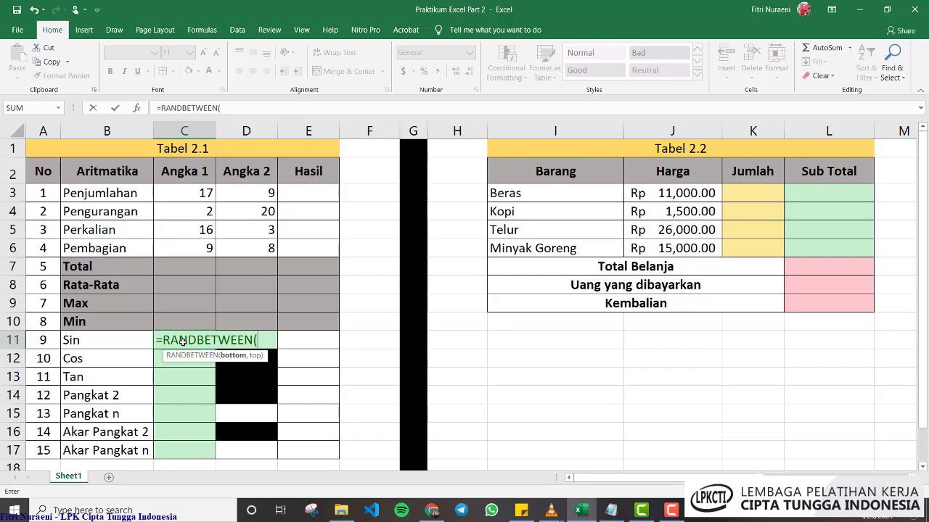
type("10,")
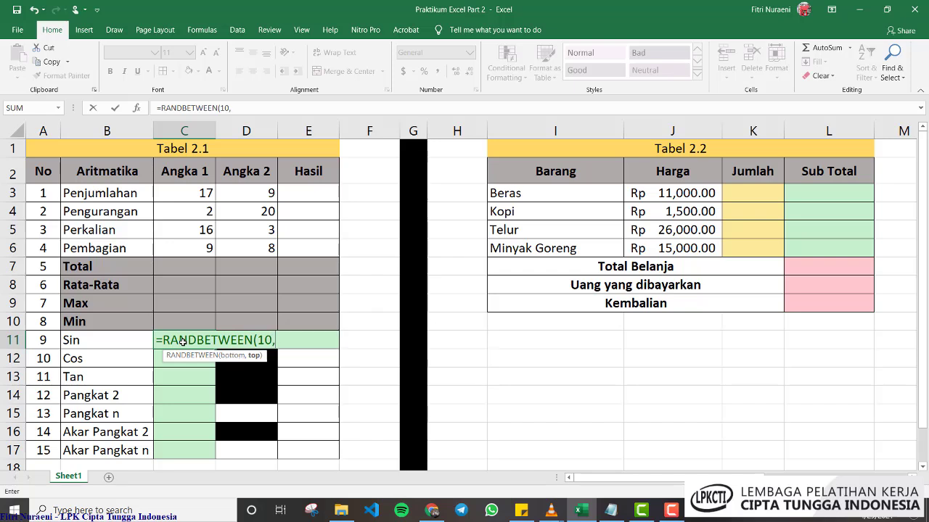
type("90)")
key("Return")
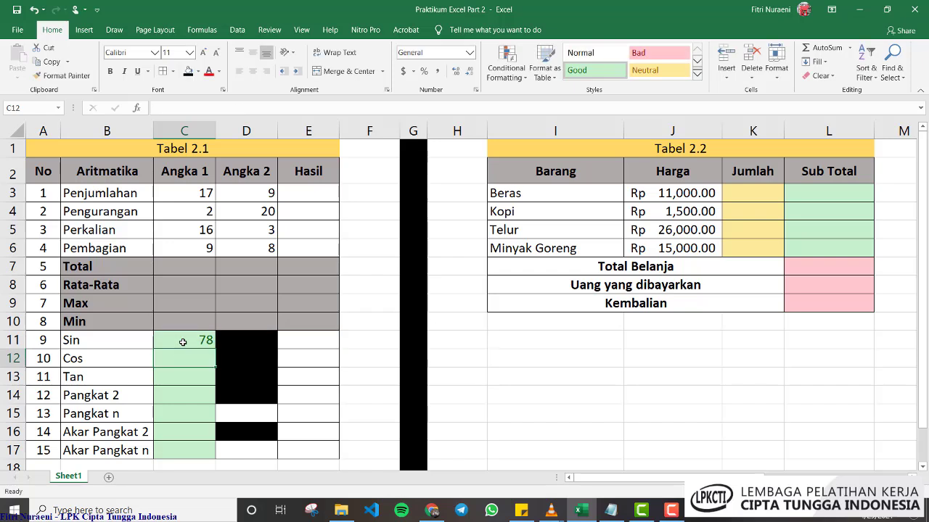
Fill the random formula from C11 down to C17, and undo both the fill and the formula
left_click(183, 341)
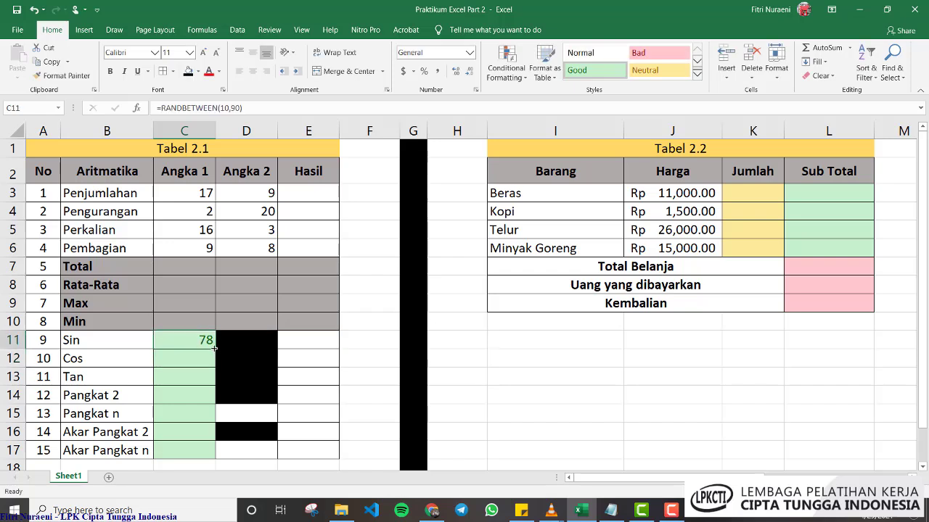
left_click_drag(215, 350, 222, 453)
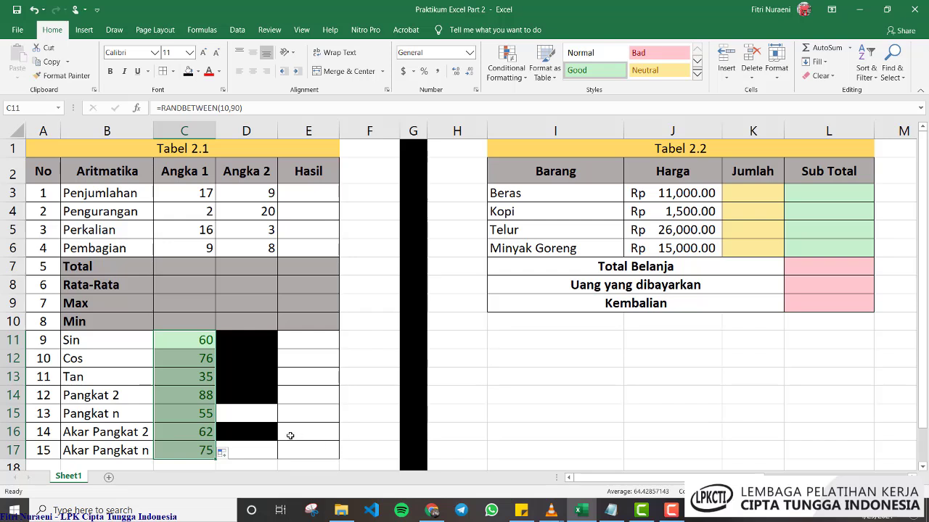
key("ctrl+z")
key("ctrl+z")
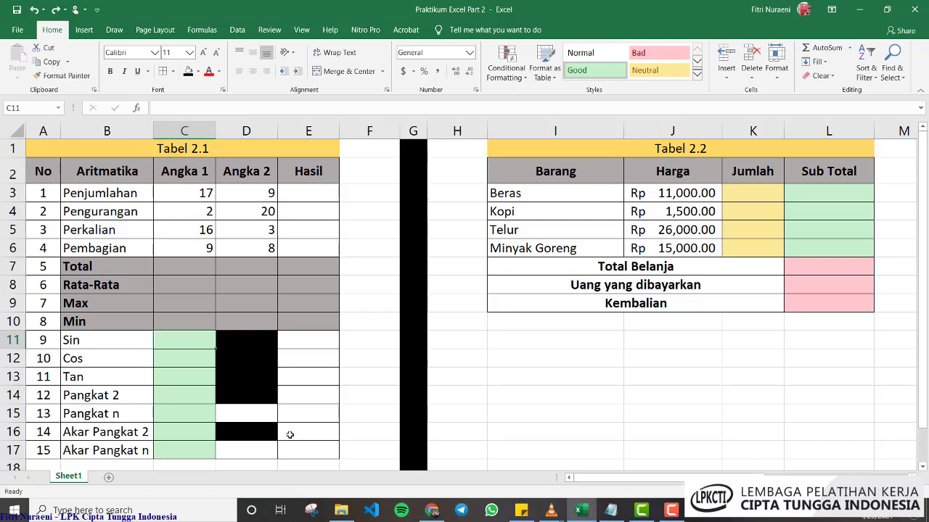
Enter the Angka 1 values 45 for Sin, 30 for Cos and 60 for Tan in C11:C13
mouse_move(551, 512)
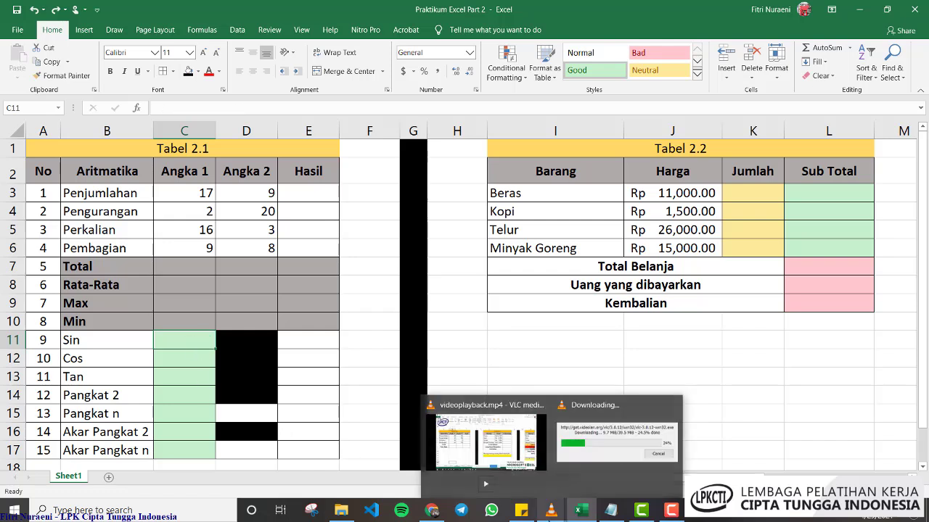
type("45")
key("Return")
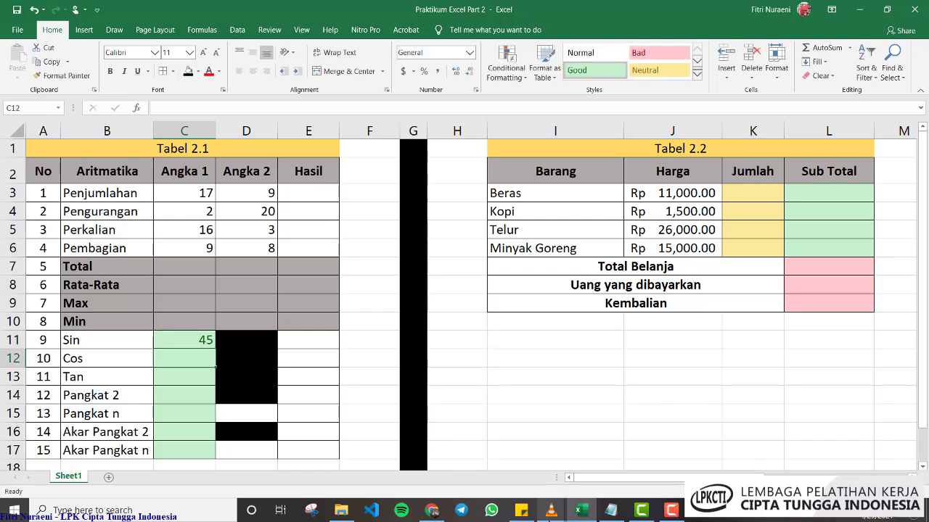
type("6")
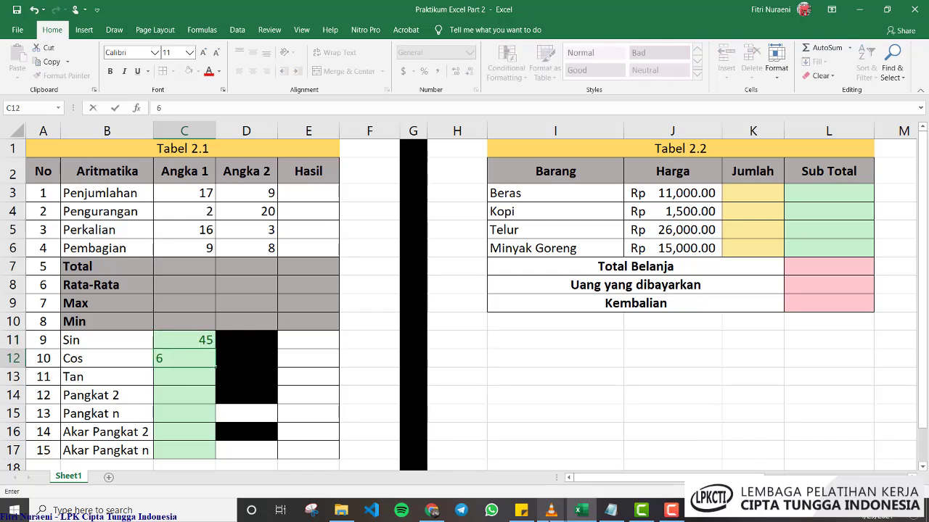
key("BackSpace")
type("30")
key("Return")
type("60")
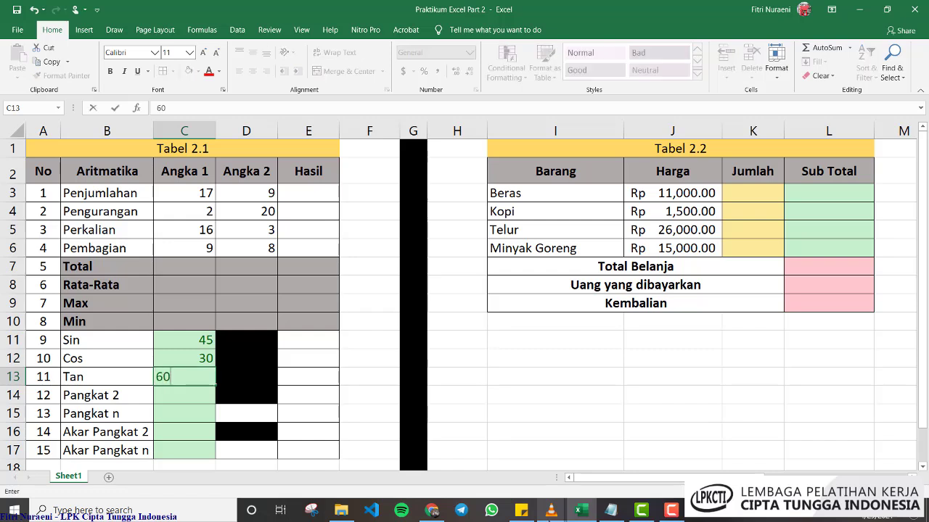
key("Return")
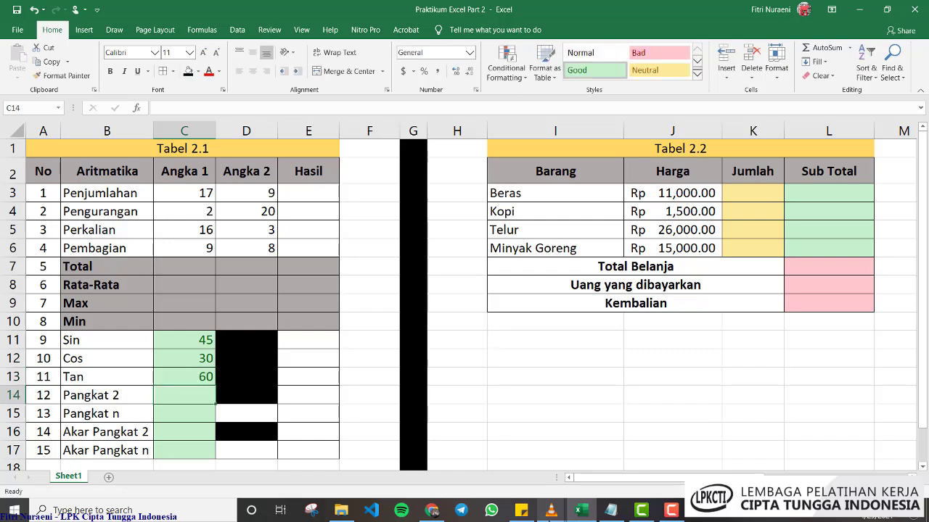
Enter 8 in C14 for Pangkat 2, and 5 in C15 with 4 in D15 for Pangkat n
type("8")
key("Return")
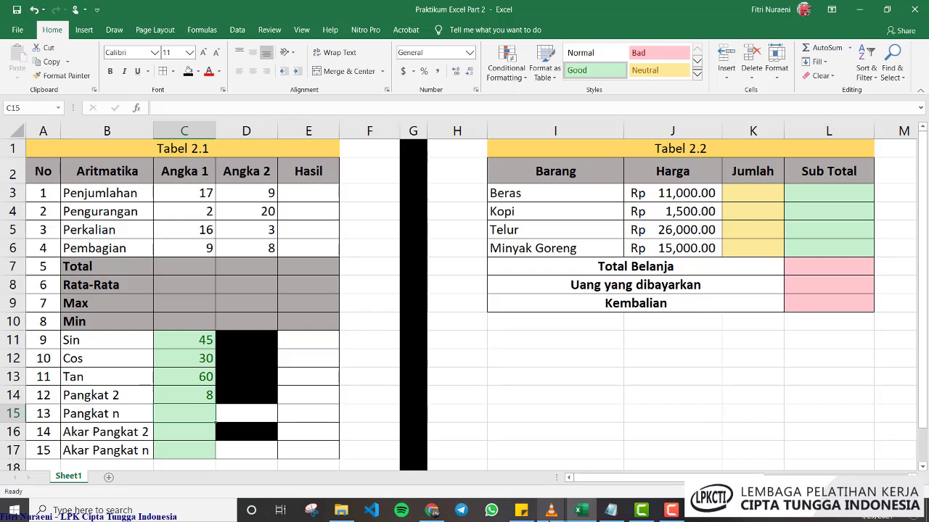
type("5")
key("Tab")
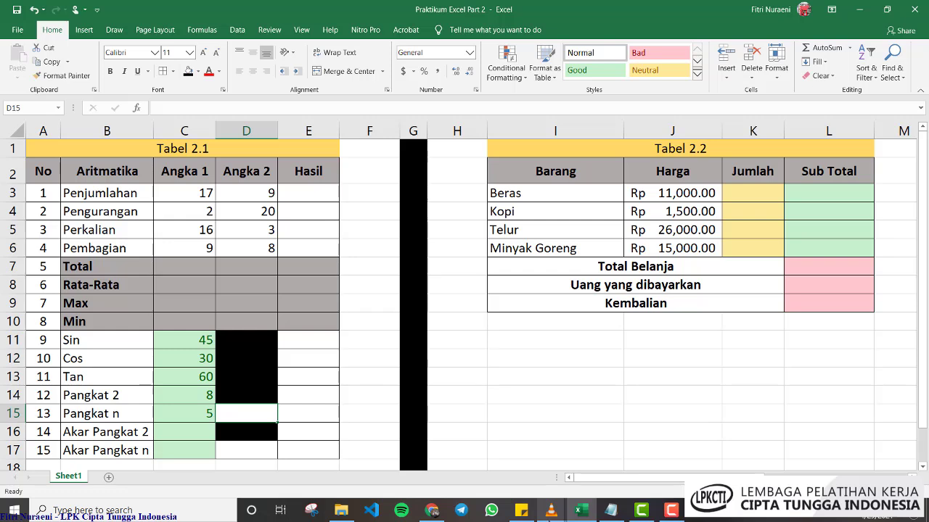
type("4")
key("Return")
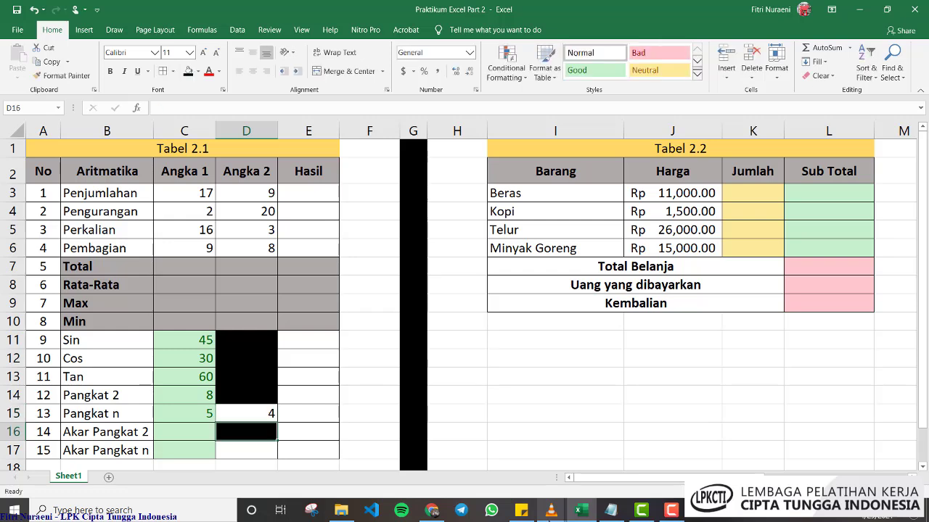
Enter 169 as Angka 1 for Akar Pangkat 2 in C16
left_click(246, 450)
key("Left")
key("Up")
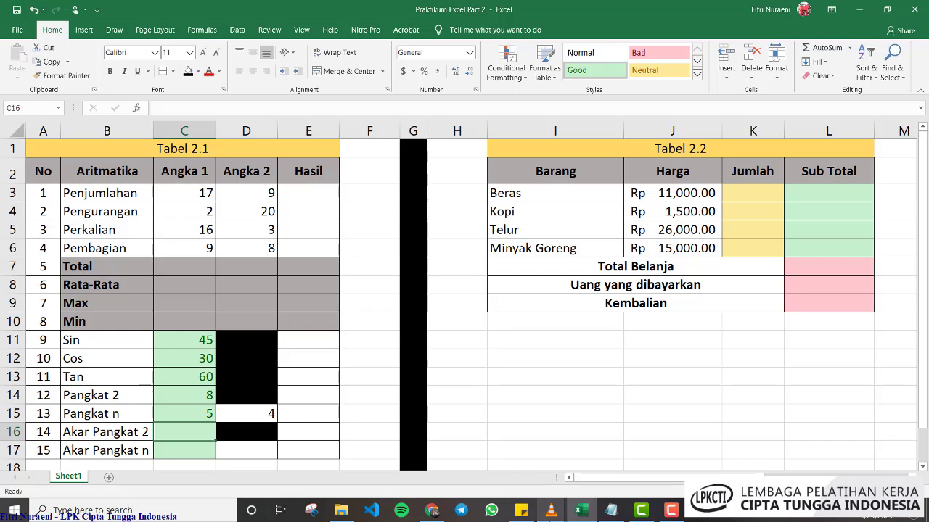
type("1")
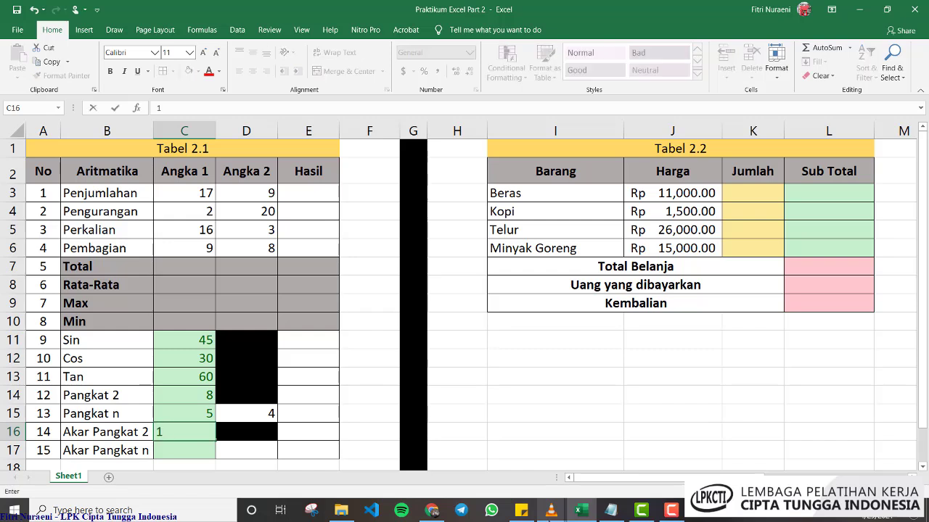
type("69")
key("Return")
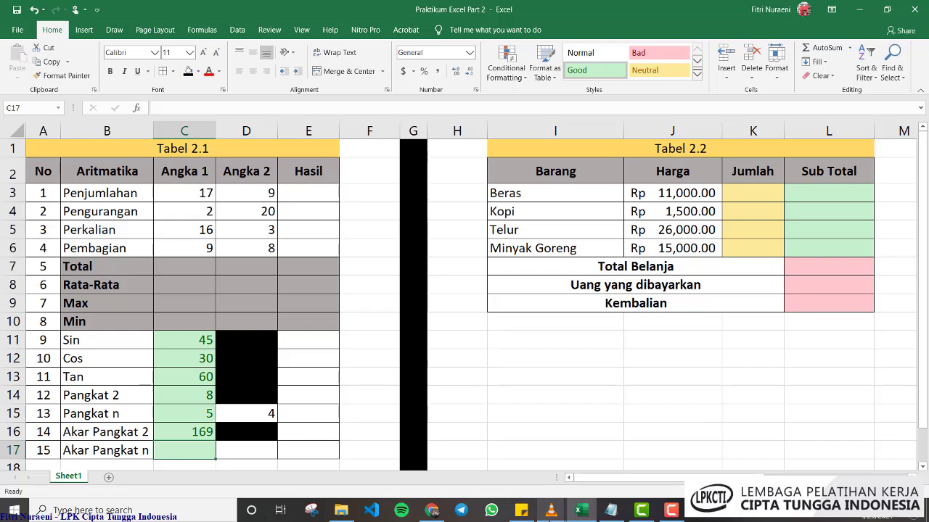
Enter 625 in C17 and 3 in D17 as the two numbers for Akar Pangkat n
type("625")
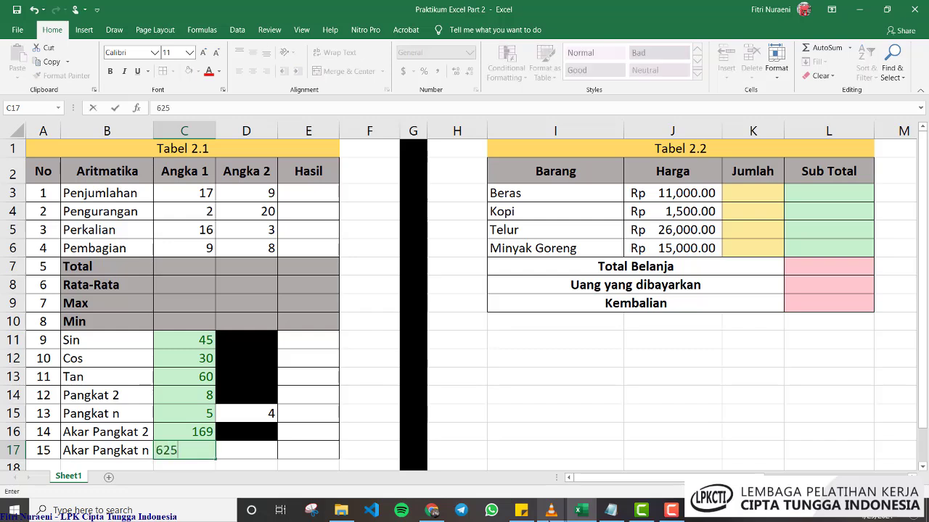
type("`")
key("BackSpace")
key("Tab")
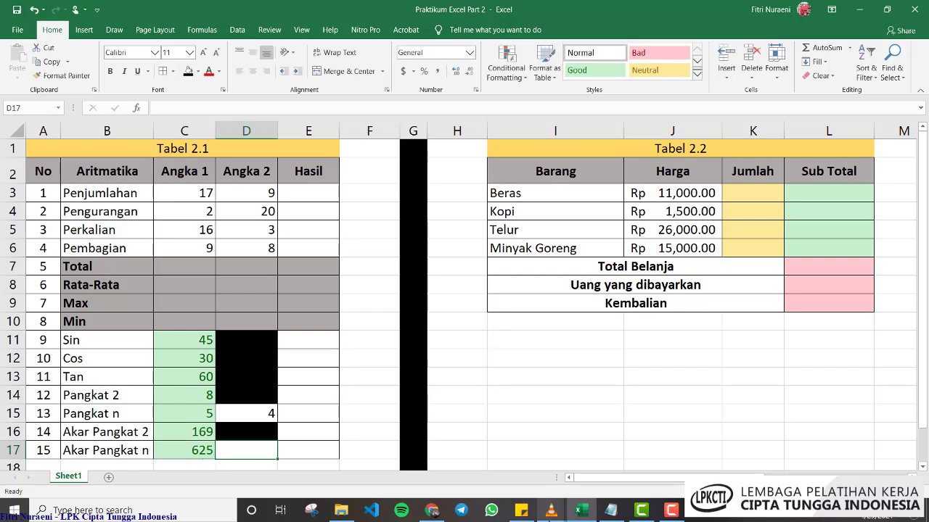
type("3")
key("Tab")
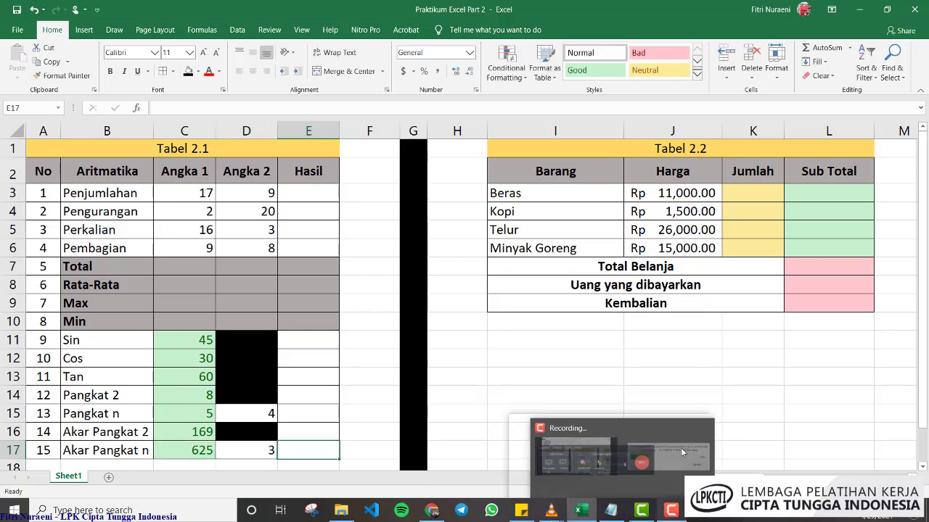
left_click(510, 389)
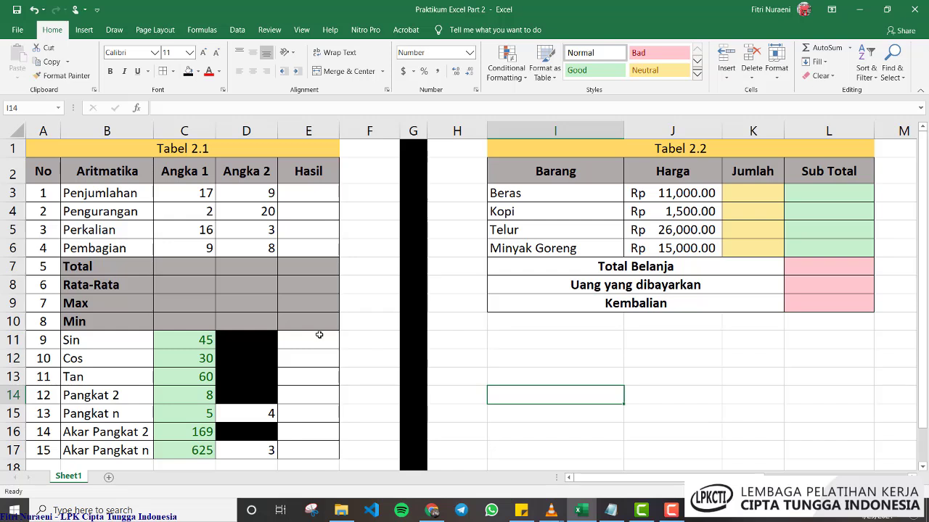
Apply the Bad cell style to the Hasil cells E3:E6 and E11:E17
left_click_drag(299, 195, 296, 247)
left_click(643, 56)
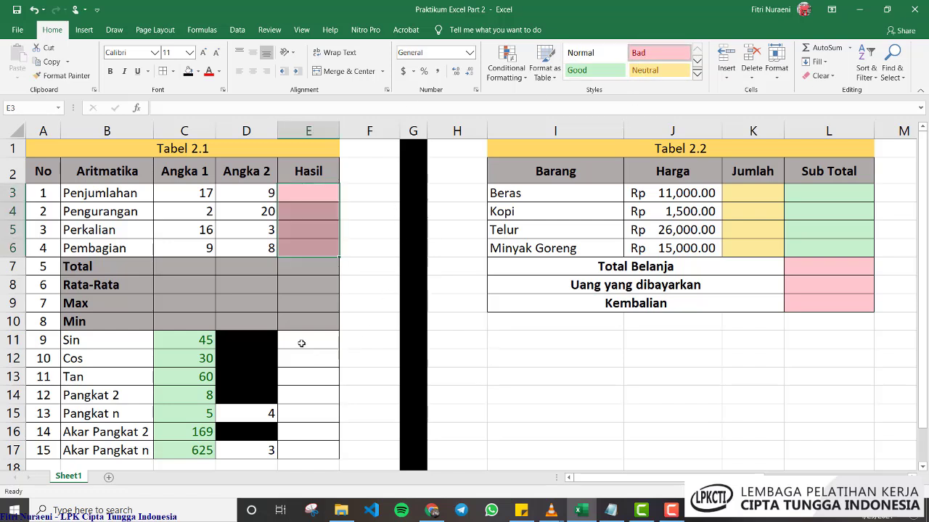
left_click_drag(301, 343, 305, 447)
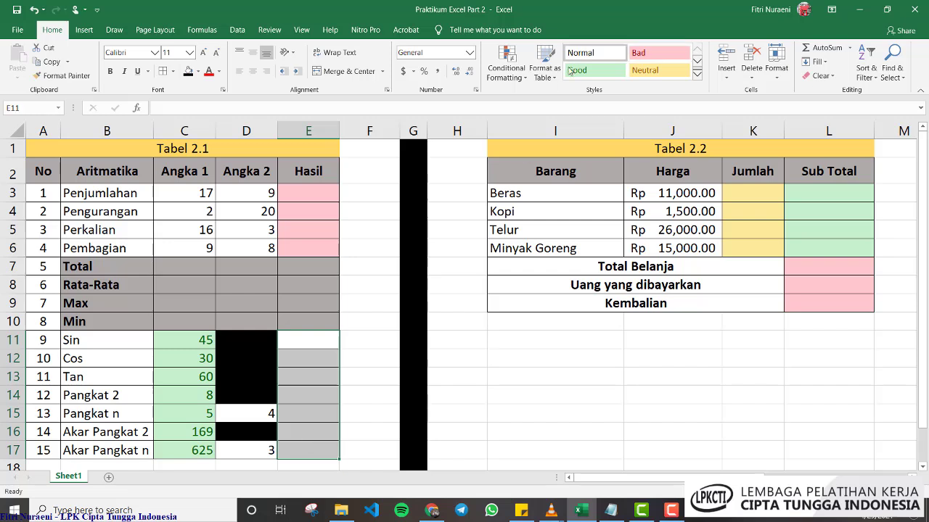
left_click(643, 53)
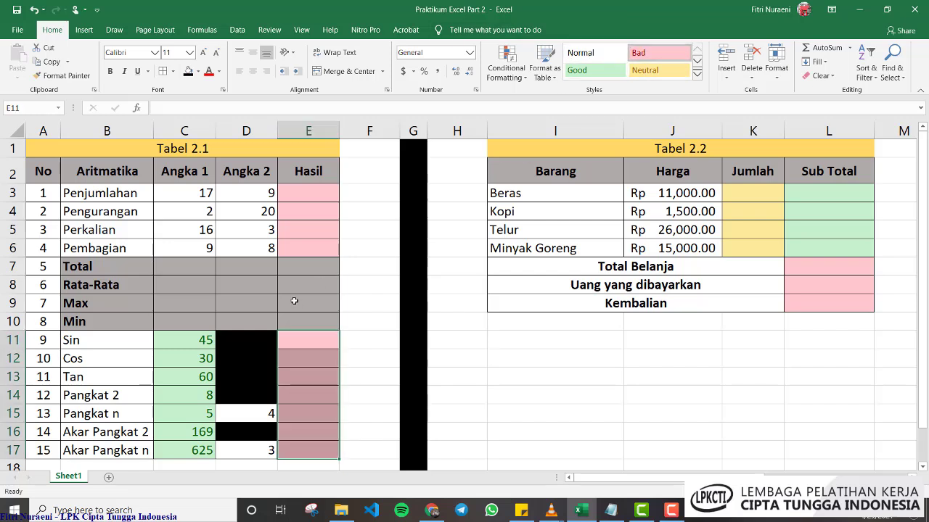
Change the cell style of the Hasil cells E11:E17 to Neutral
left_click(333, 196)
left_click_drag(307, 338, 308, 444)
left_click(657, 70)
left_click(370, 266)
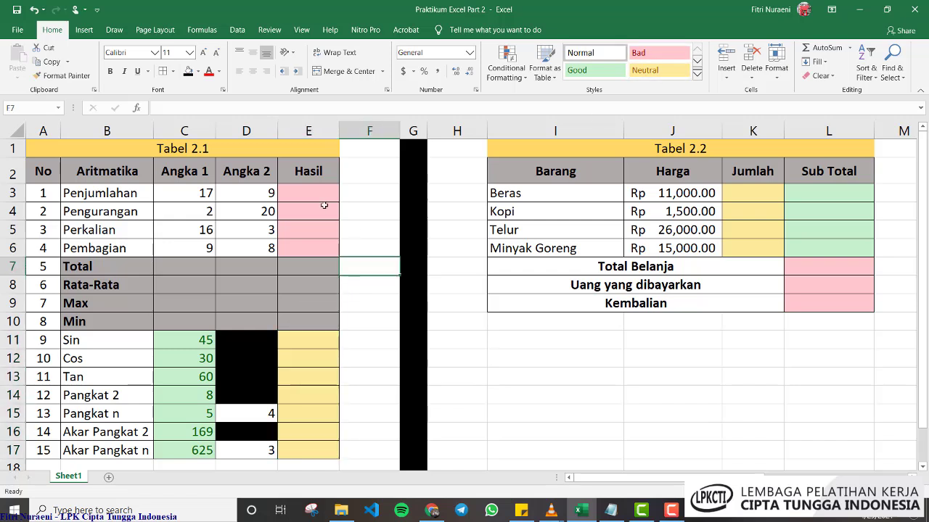
Enter the formula =C3+D3 in E3 to calculate the Hasil for Penjumlahan
mouse_move(310, 190)
left_mouse_down()
mouse_move(312, 250)
mouse_move(312, 192)
left_mouse_up()
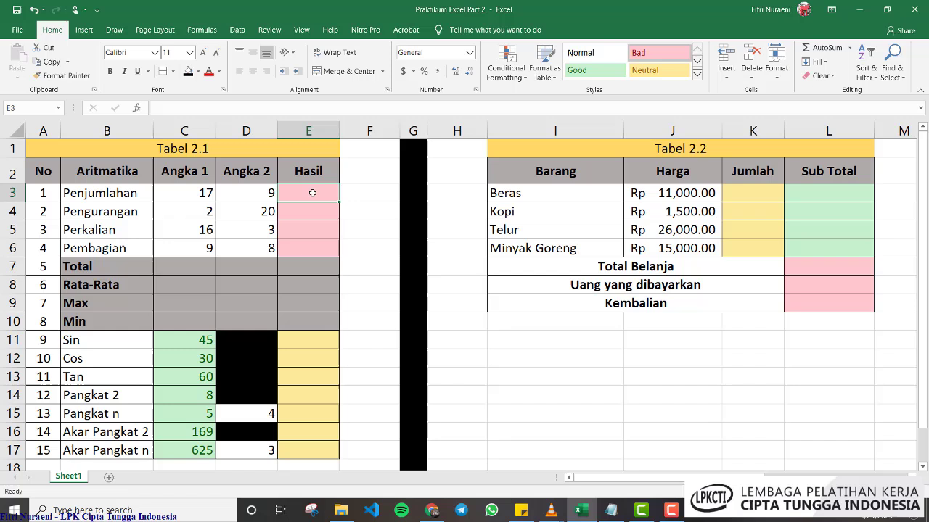
left_click(172, 192)
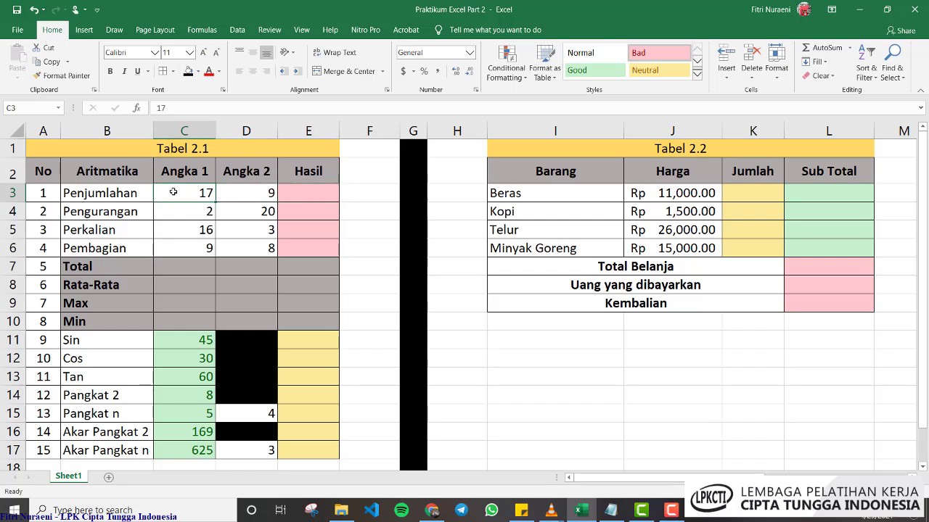
left_click(254, 190)
left_click(316, 191)
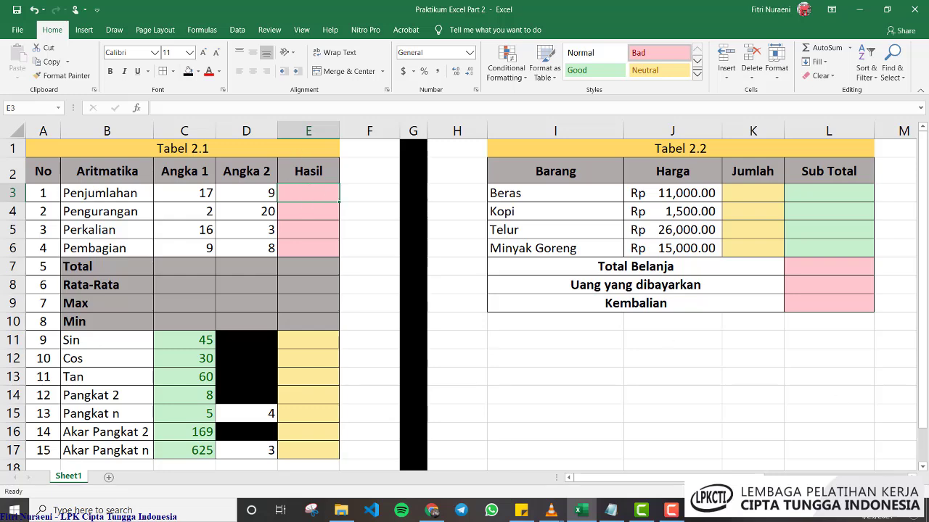
left_click(892, 492)
scroll(385, 268, "up", 1)
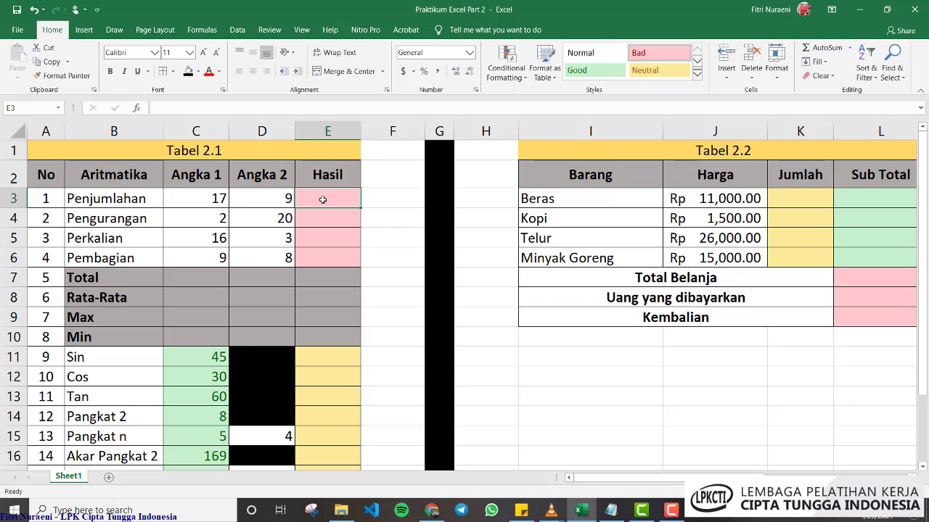
left_click(232, 108)
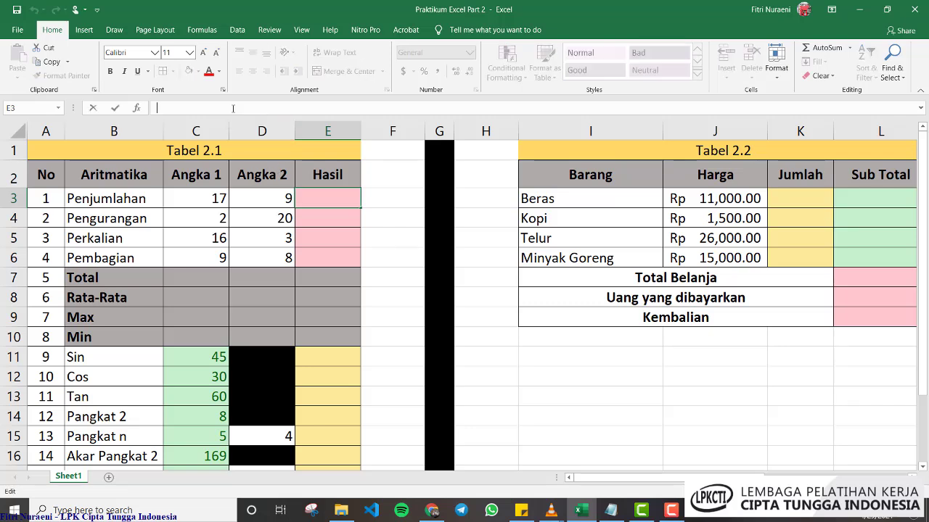
type("=")
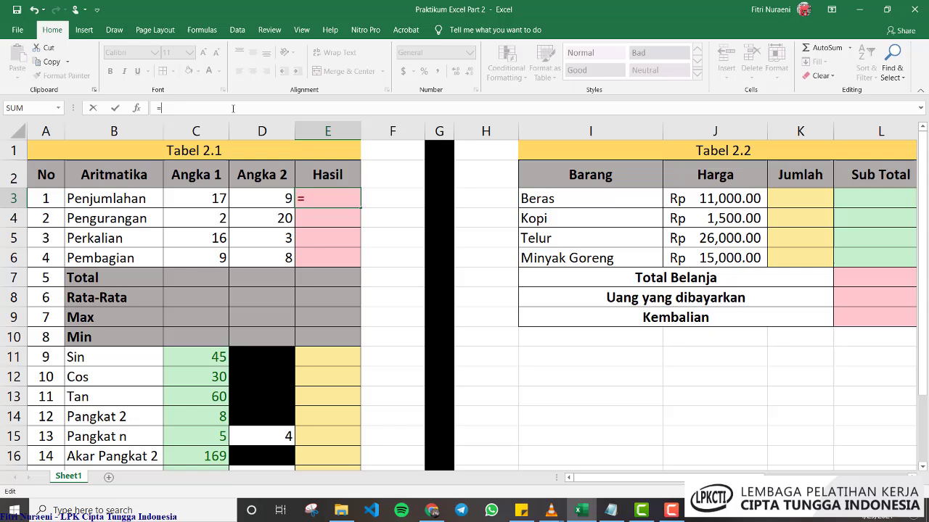
left_click(219, 198)
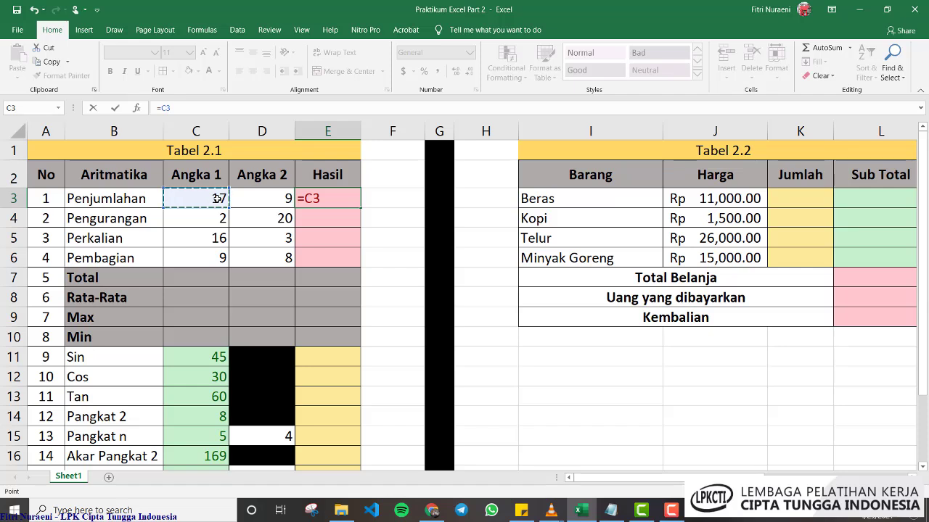
type("+")
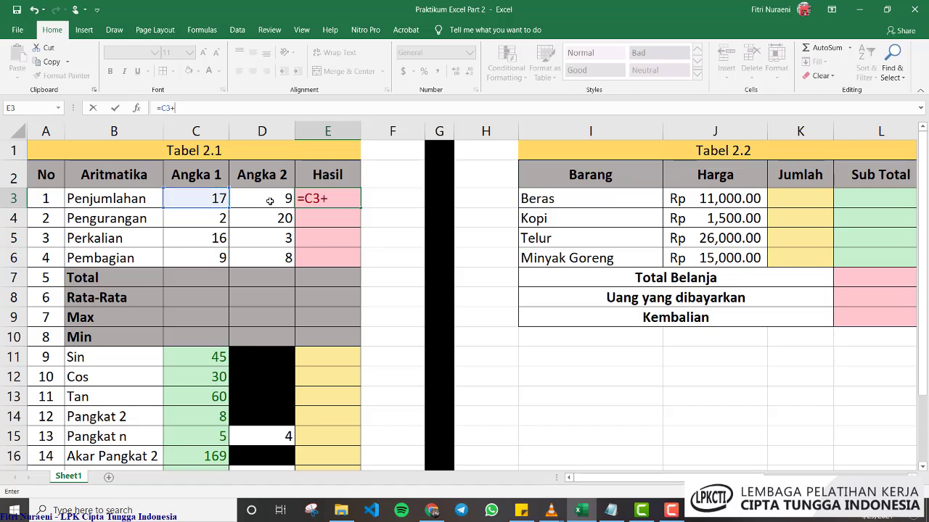
left_click(270, 201)
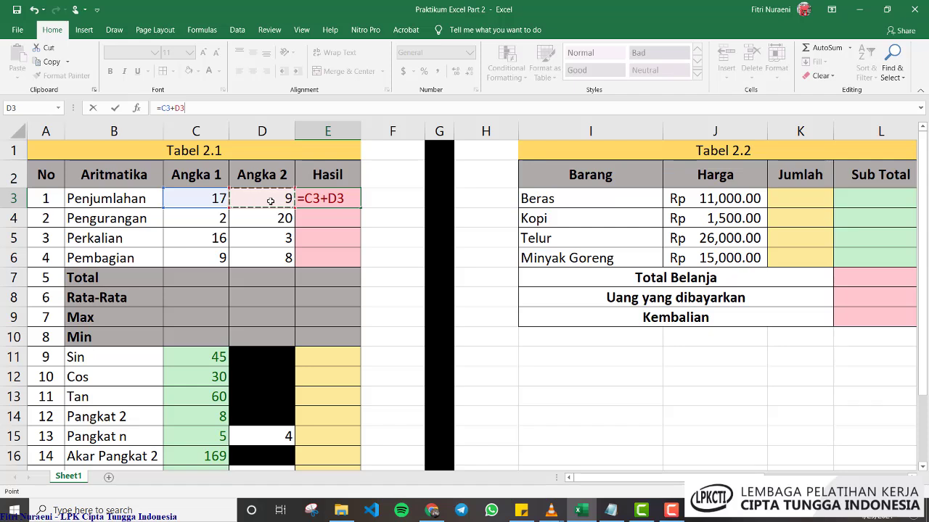
key("Return")
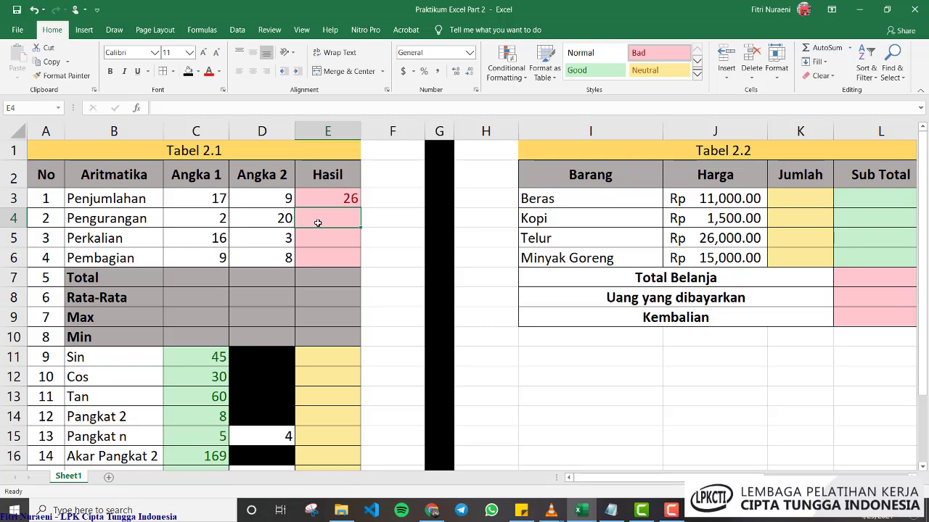
Enter the formula =C4-D4 in E4 to calculate the Hasil for Pengurangan
scroll(320, 218, "down", 1)
scroll(323, 242, "up", 1)
scroll(322, 241, "up", 1)
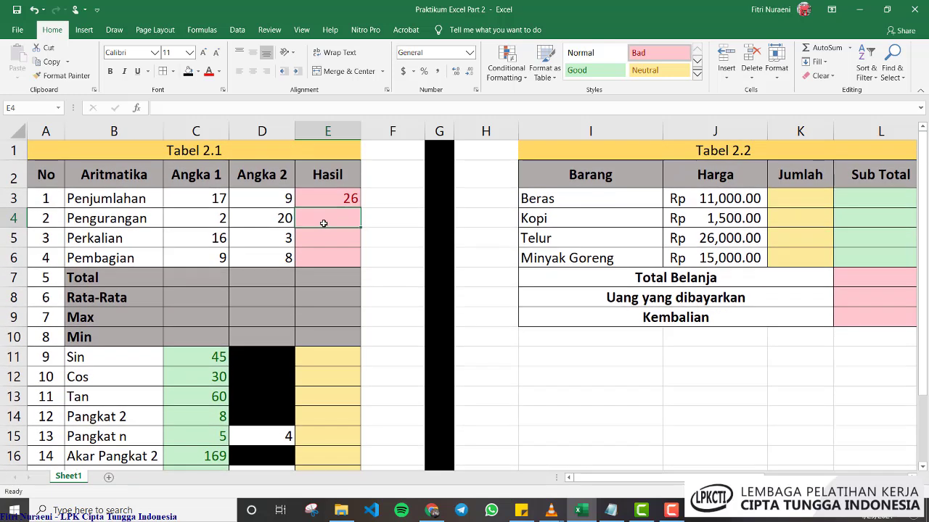
left_click(209, 107)
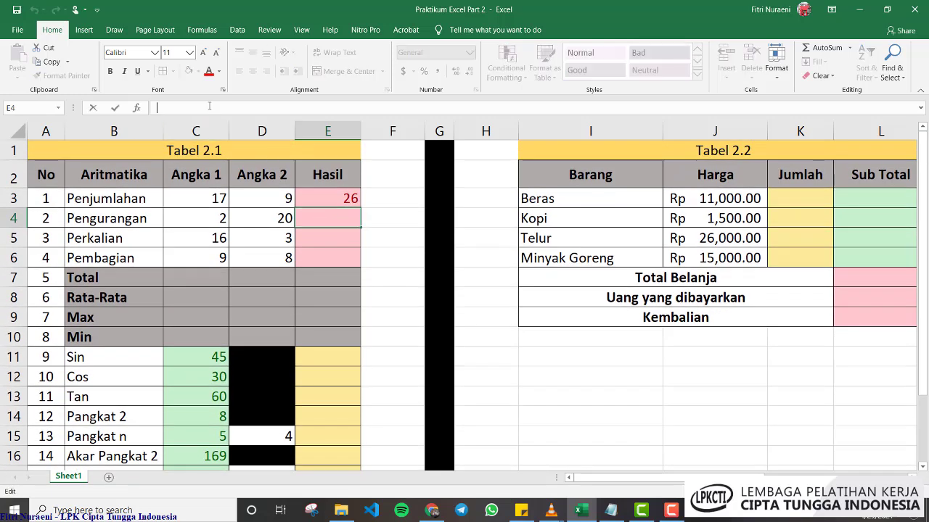
type("=")
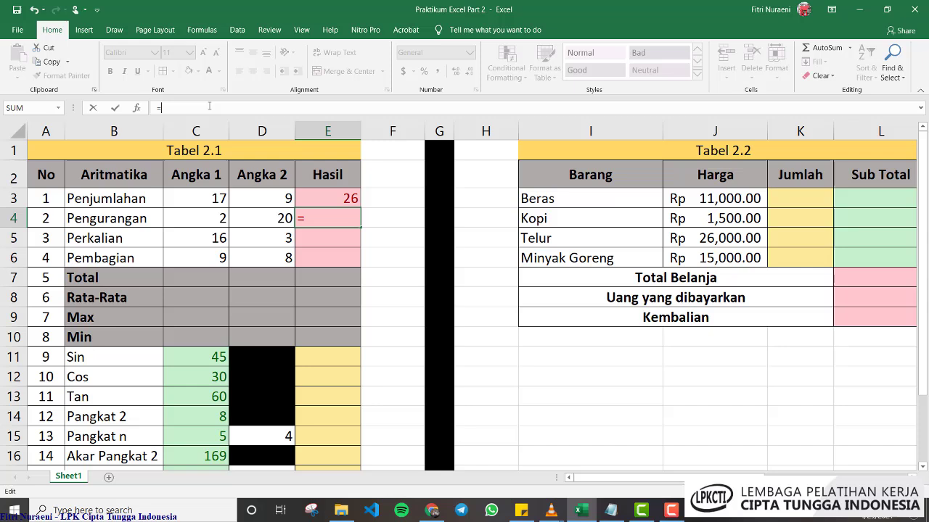
left_click(217, 218)
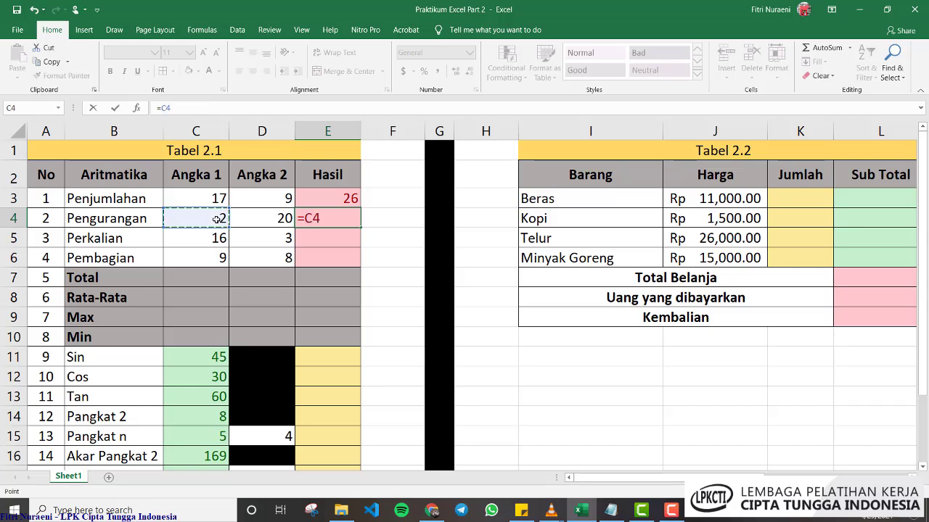
type("-")
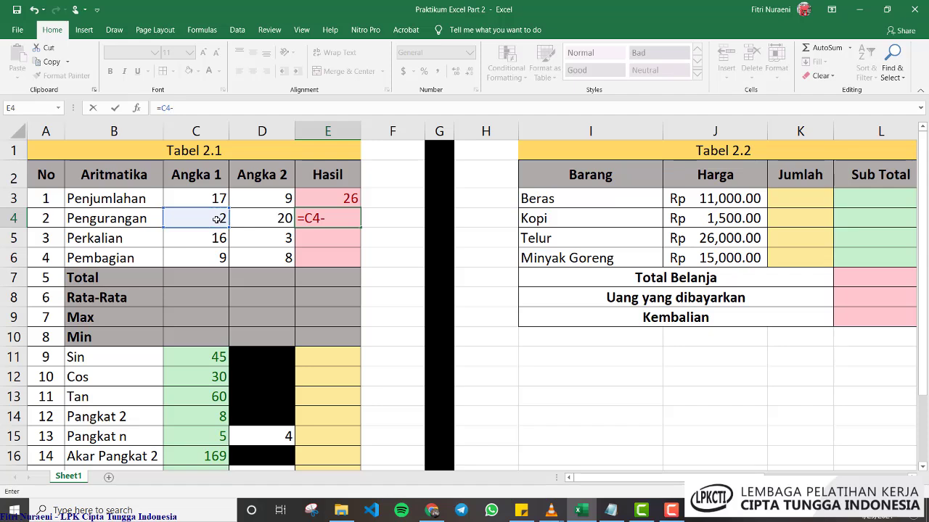
left_click(267, 223)
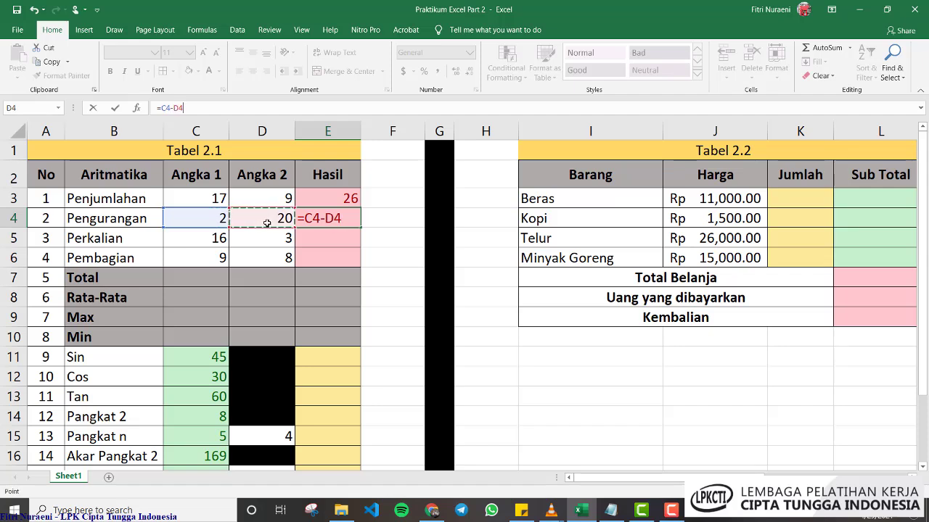
key("Return")
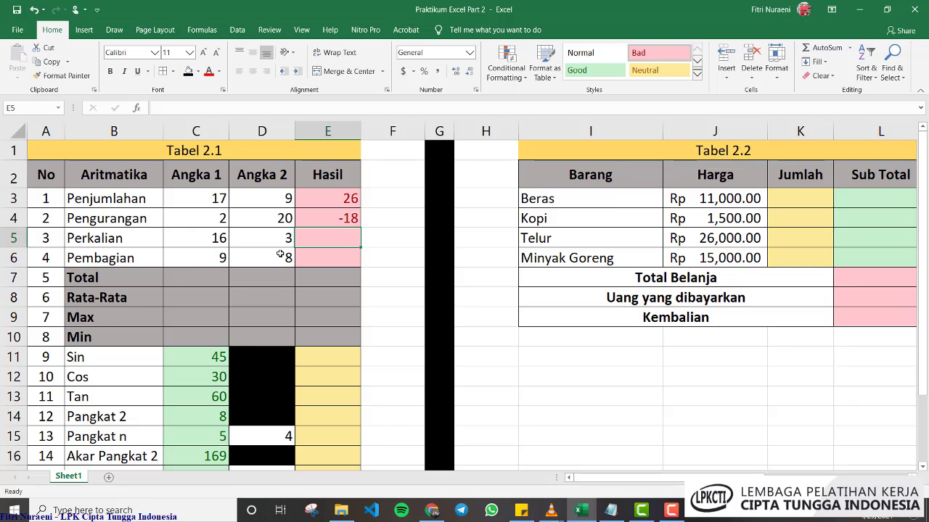
Review the addition and subtraction formulas in the Hasil cells E3 and E4
left_click(330, 200)
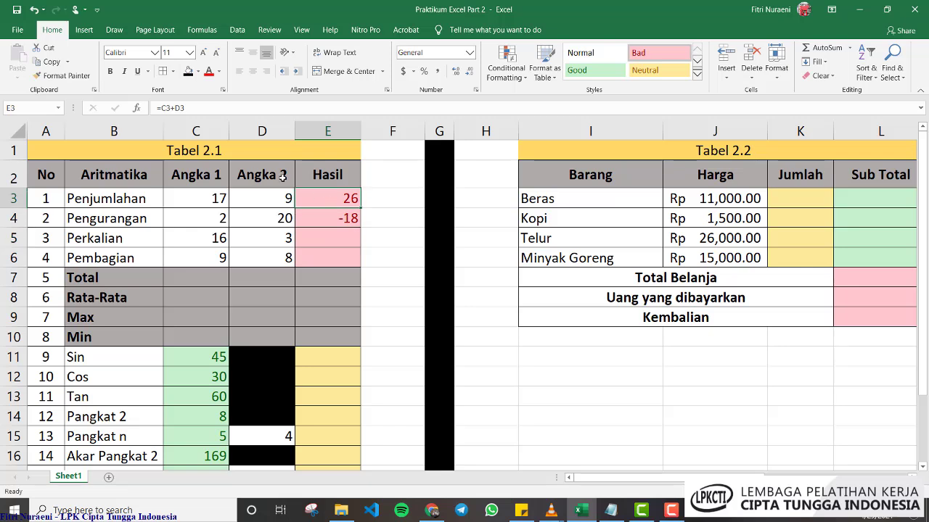
left_click_drag(156, 109, 213, 109)
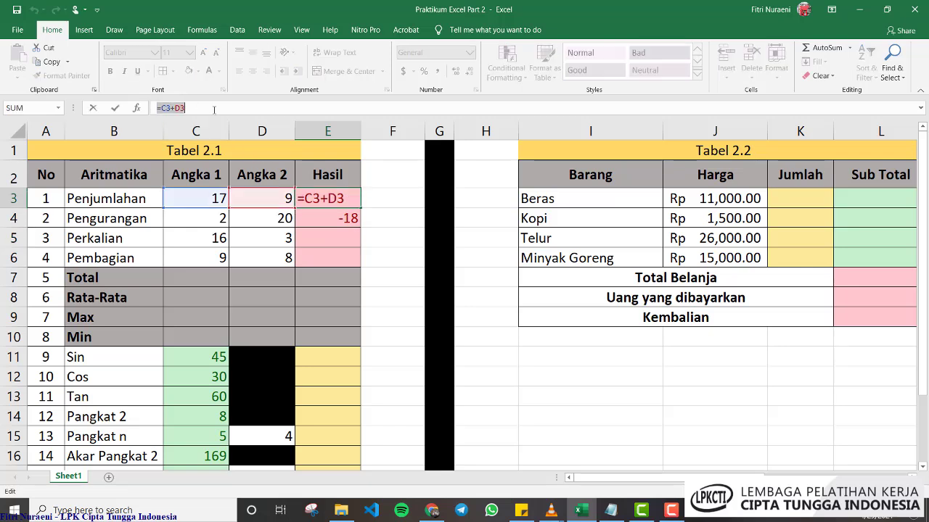
key("Return")
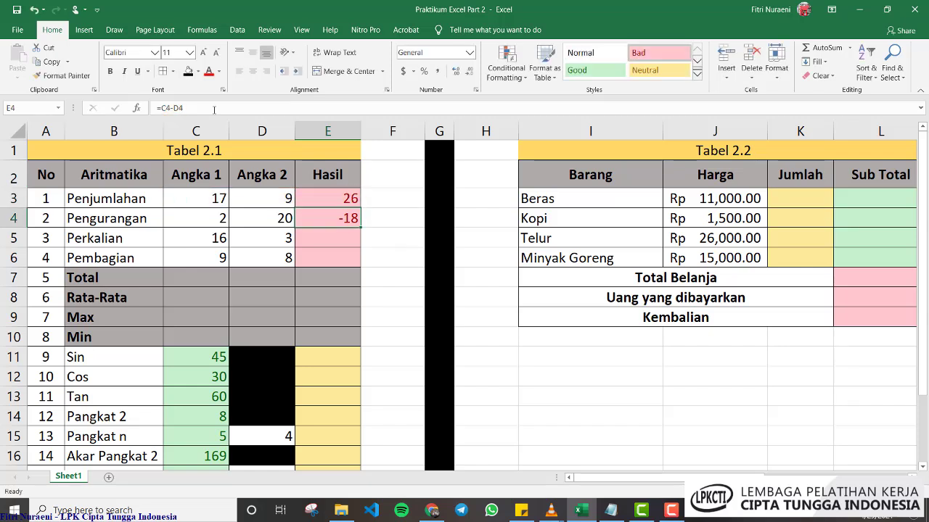
left_click_drag(154, 108, 214, 111)
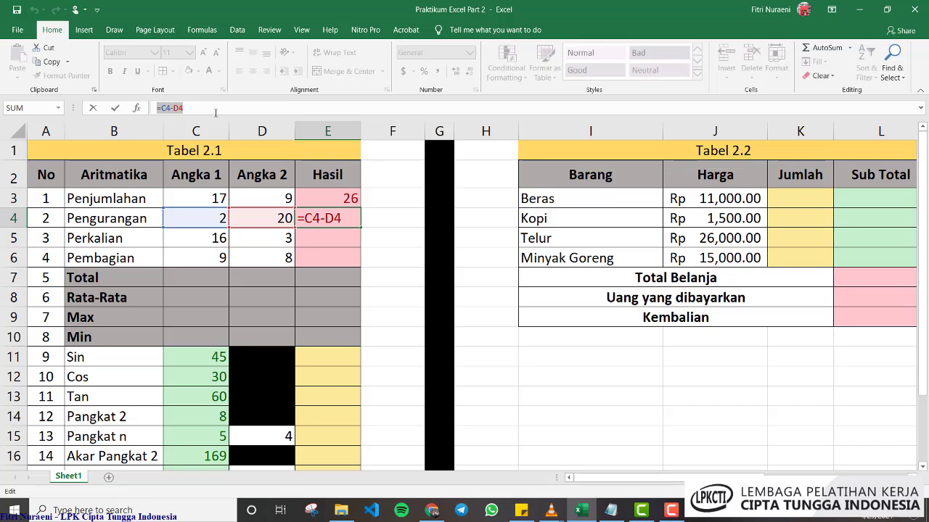
key("Return")
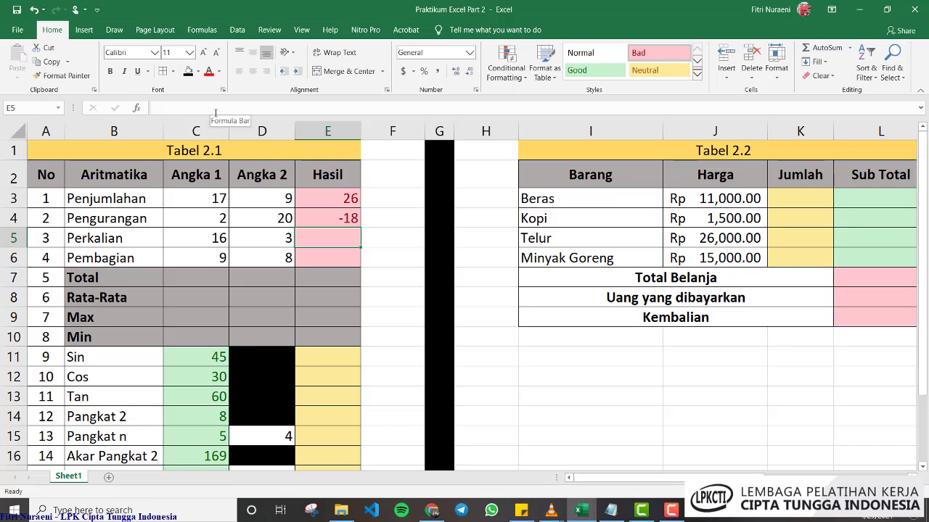
Enter the formula =C5*D5 in E5 to calculate the Hasil for Perkalian
type("=")
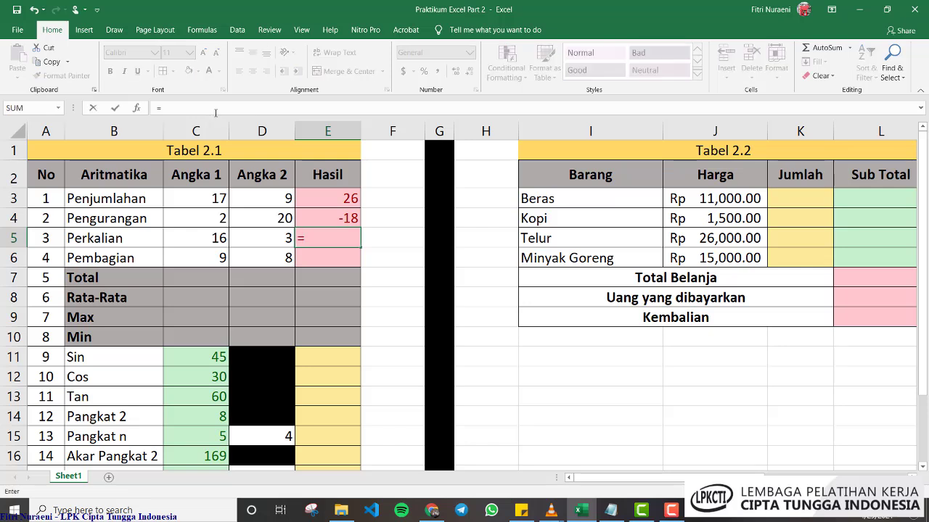
left_click(215, 241)
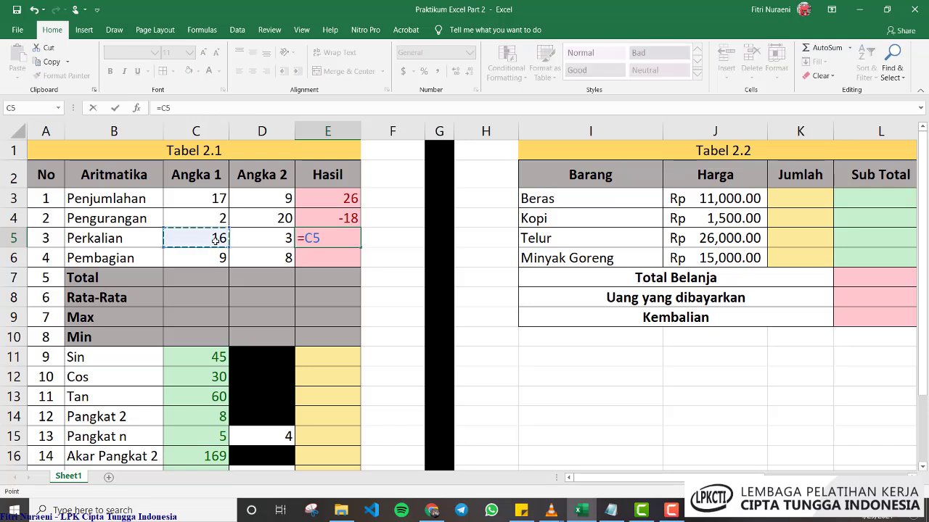
type("*")
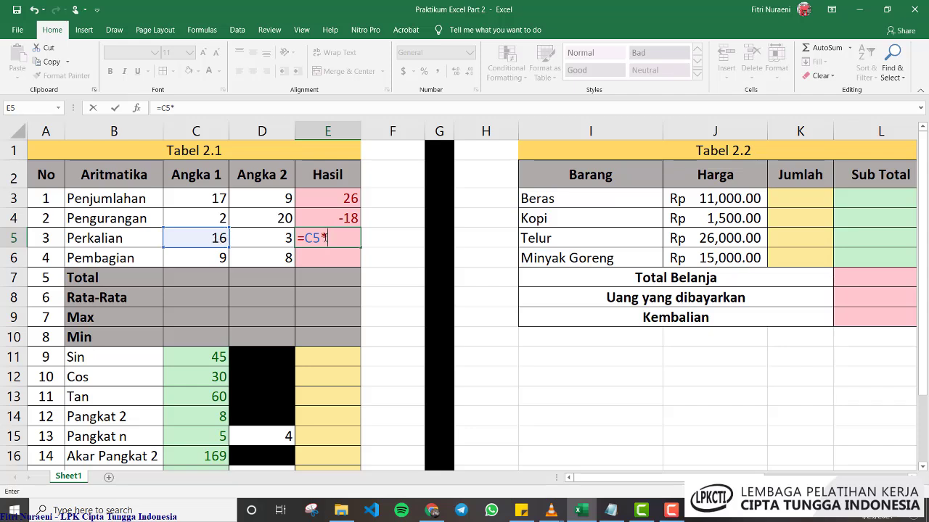
left_click(285, 238)
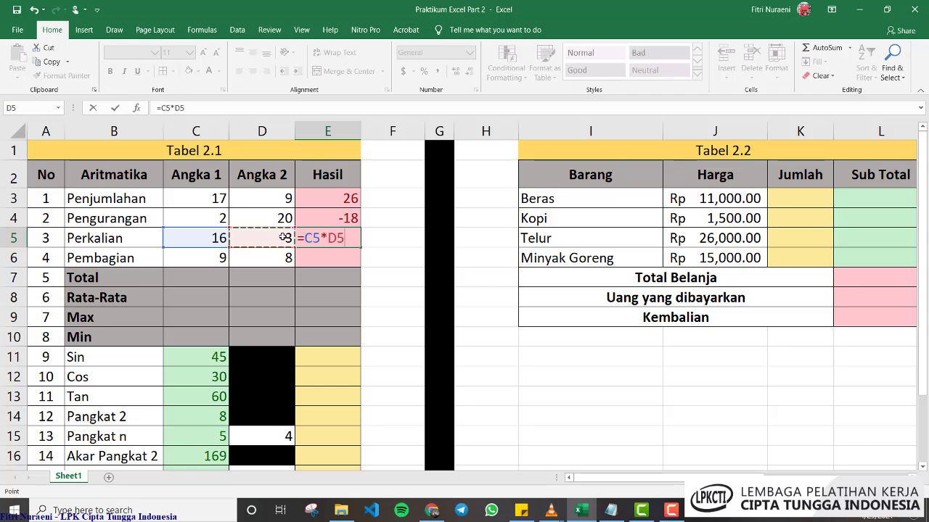
key("Return")
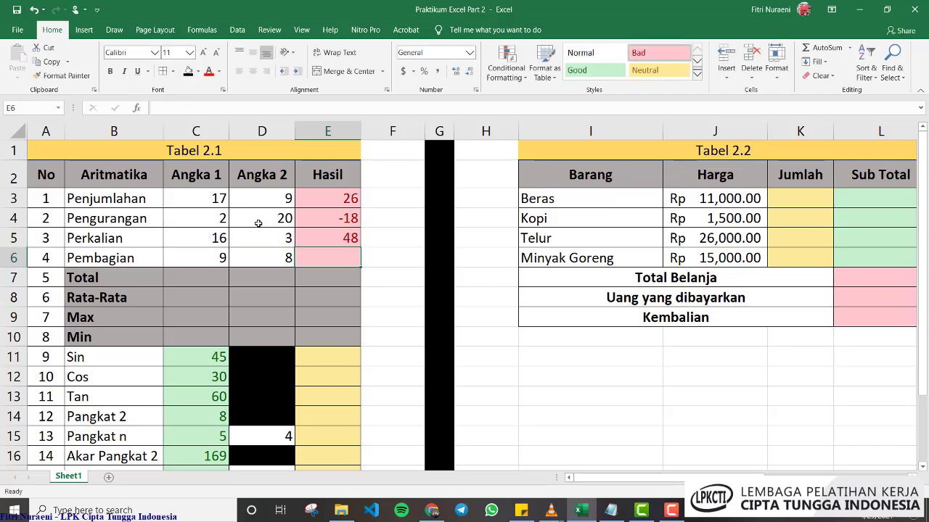
Enter the formula =C6/D6 in E6 to calculate the Hasil for Pembagian
type("=")
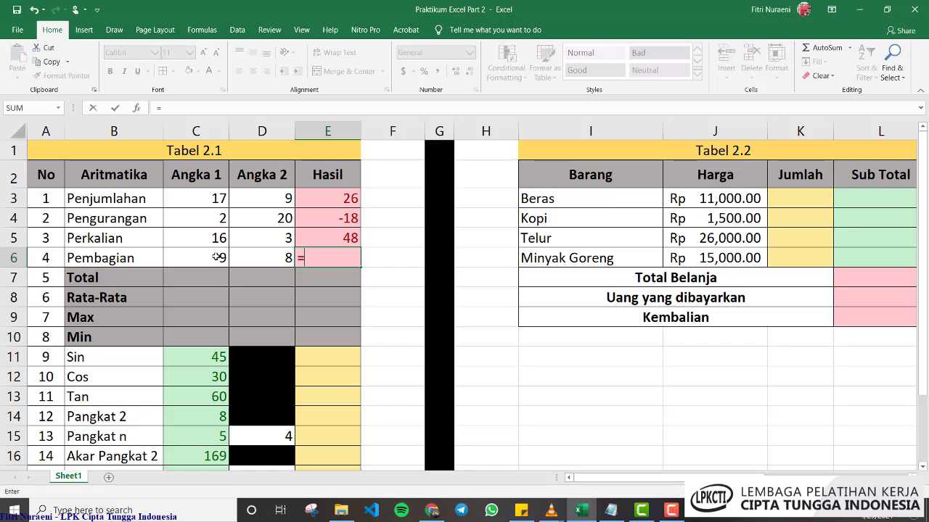
left_click(216, 257)
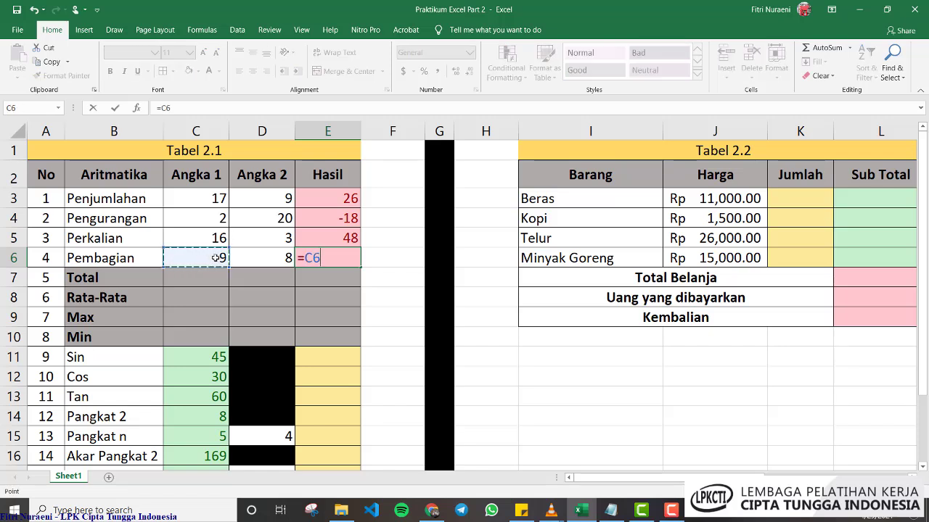
type("/")
left_click(280, 258)
key("Return")
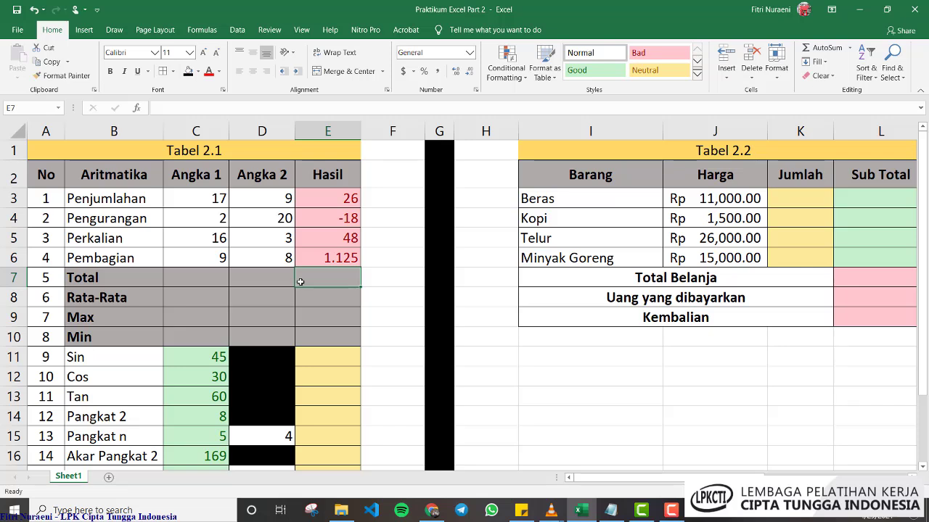
left_click(341, 261)
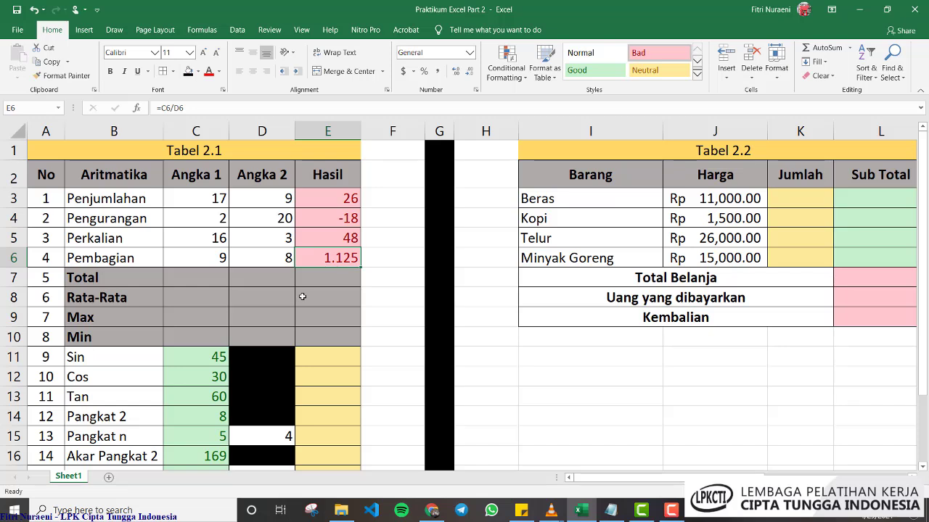
Examine which number ranges in rows 3 to 6 feed the Total and Rata-Rata cells in columns C to E
left_click_drag(197, 280, 317, 333)
left_click(214, 274)
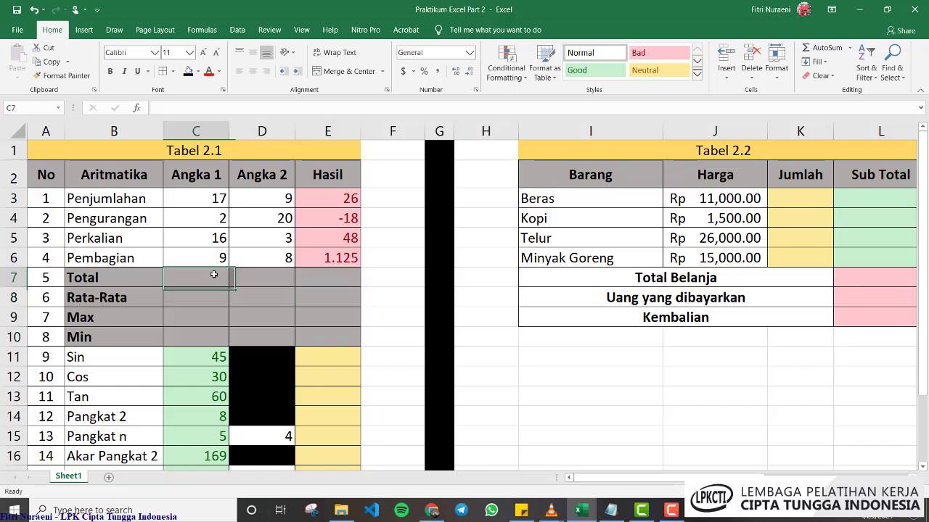
left_click_drag(215, 198, 214, 253)
left_click_drag(253, 197, 262, 280)
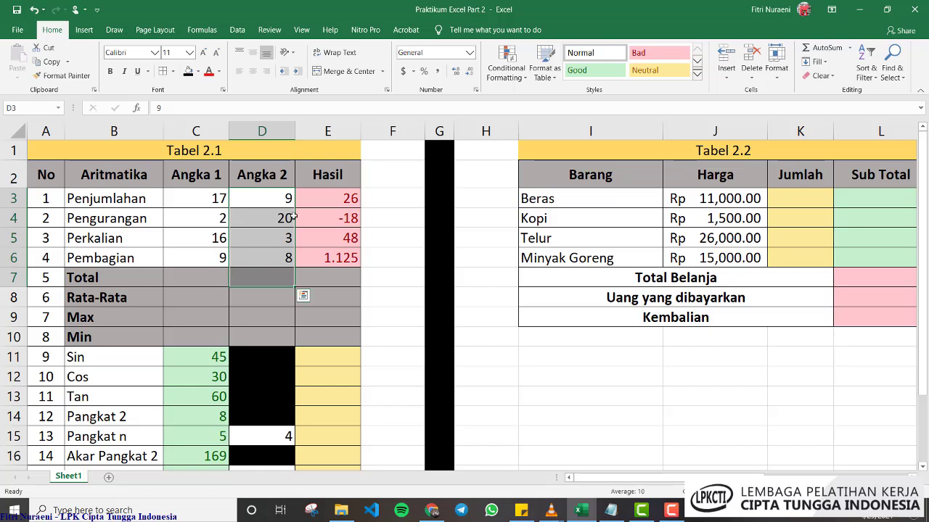
left_click(325, 198)
left_click_drag(187, 276, 325, 282)
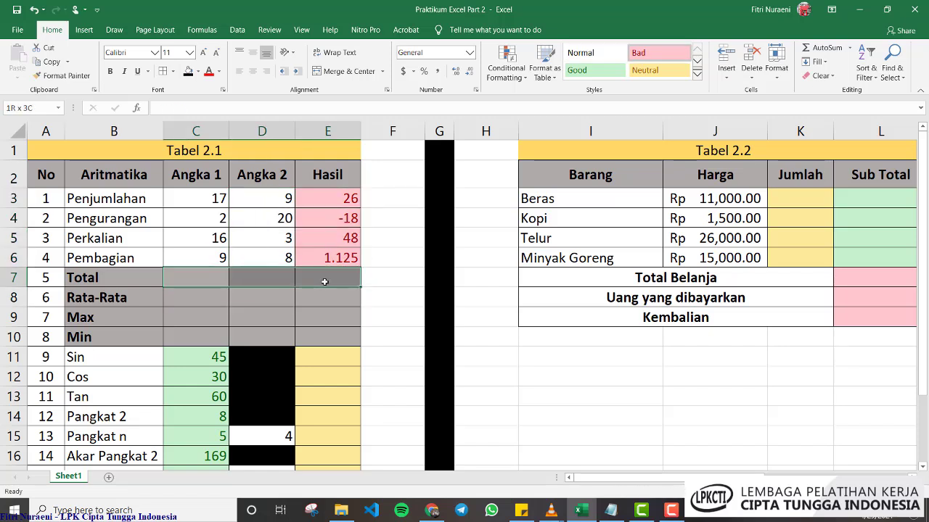
left_click(194, 298)
left_click_drag(194, 299, 306, 303)
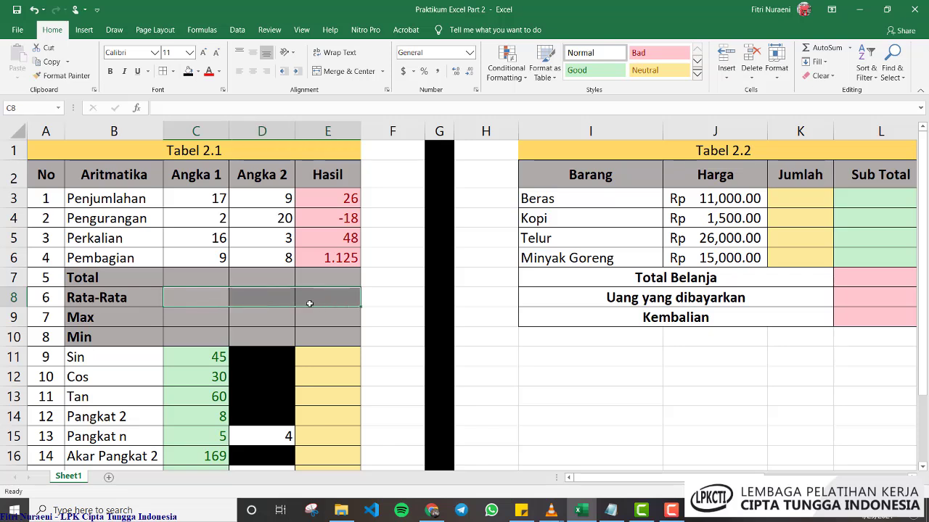
Examine the empty Total, Rata-Rata, Max and Min cells in columns C to E of Tabel 2.1
left_click(191, 318)
left_click_drag(234, 319, 310, 322)
left_click_drag(195, 338, 309, 337)
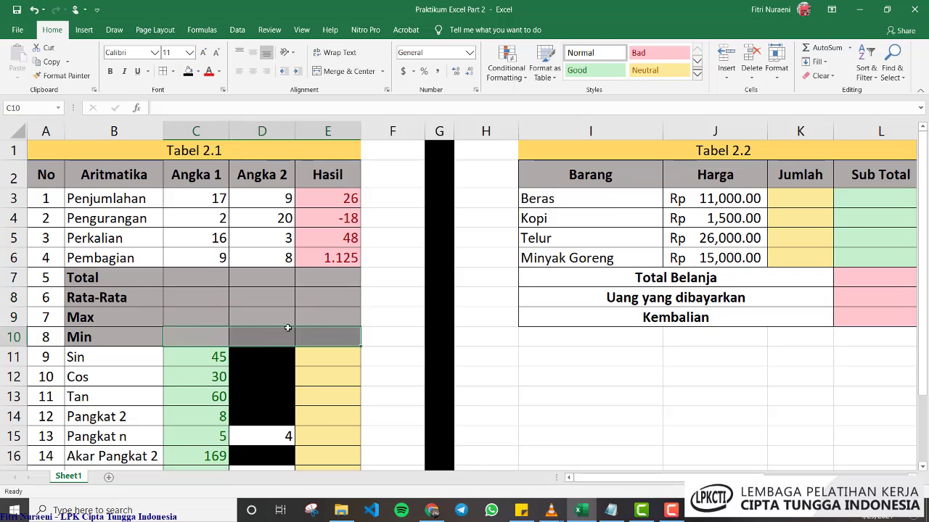
left_click(180, 276)
left_click_drag(180, 276, 186, 340)
left_click(220, 273)
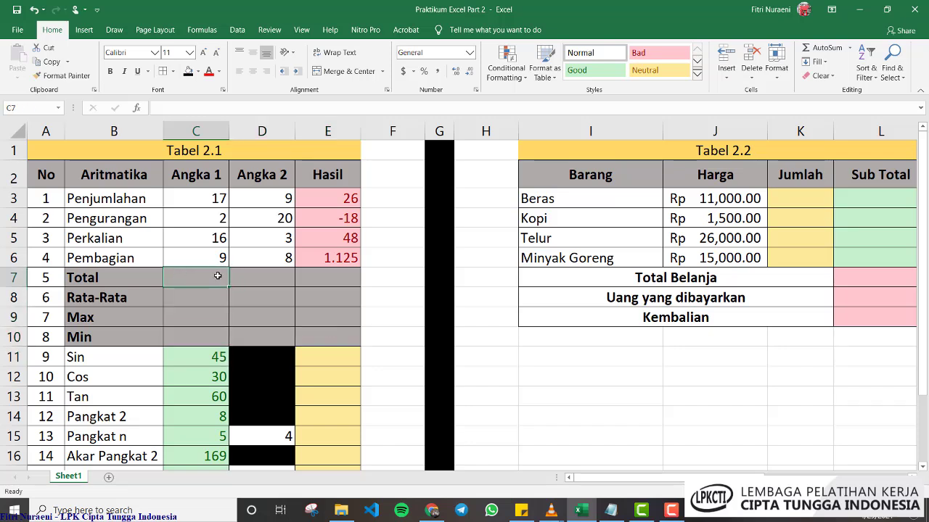
left_click(259, 276)
left_click(308, 279)
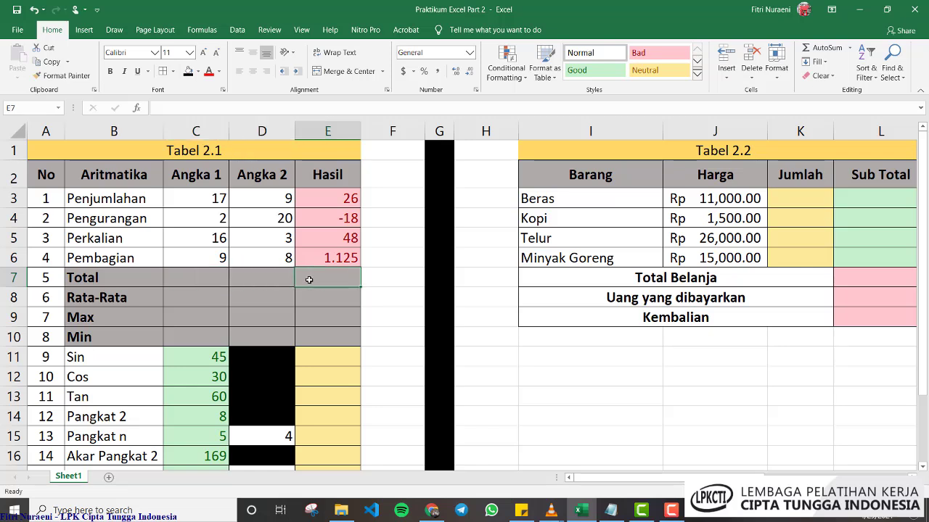
Enter the formula =SUM(C3:C6) in C7 to calculate the Total of the Angka 1 column
left_click(214, 278)
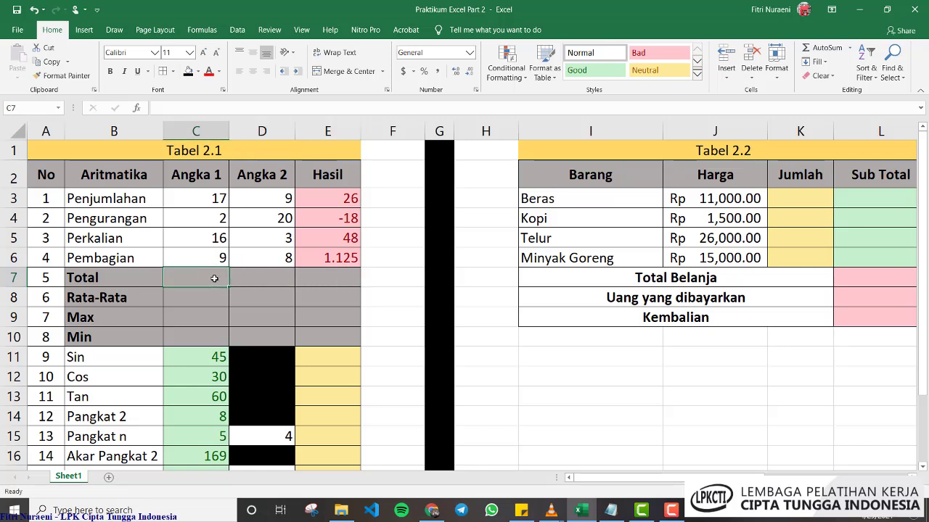
type("=")
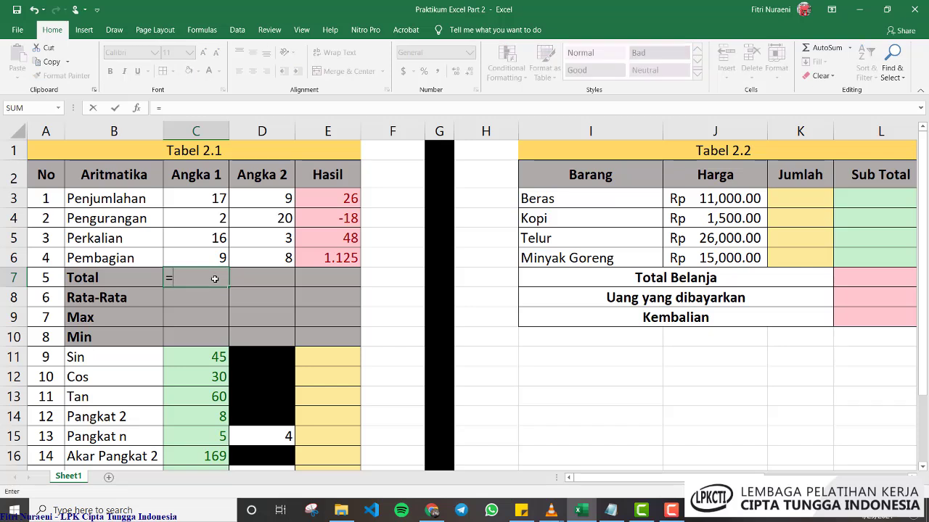
type("sum")
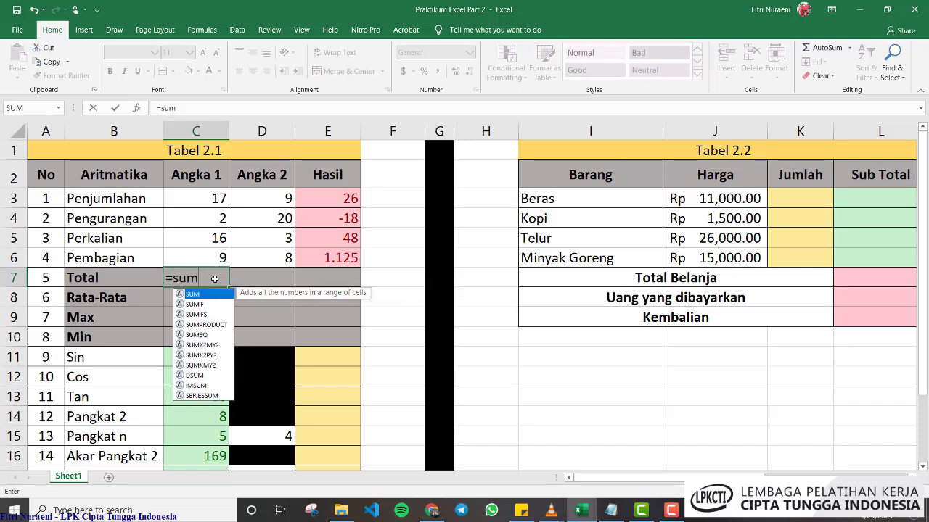
key("Tab")
mouse_move(218, 259)
left_mouse_down()
mouse_move(221, 198)
mouse_move(211, 258)
left_mouse_up()
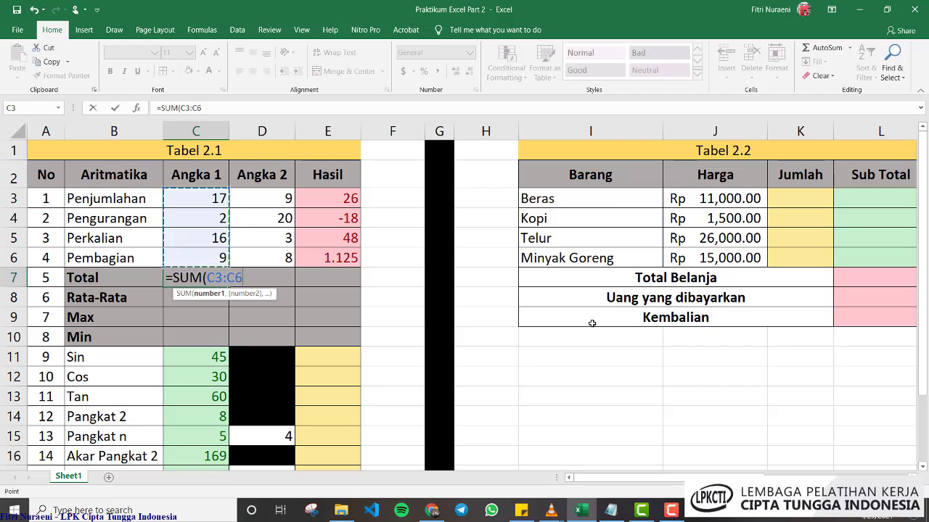
type(")")
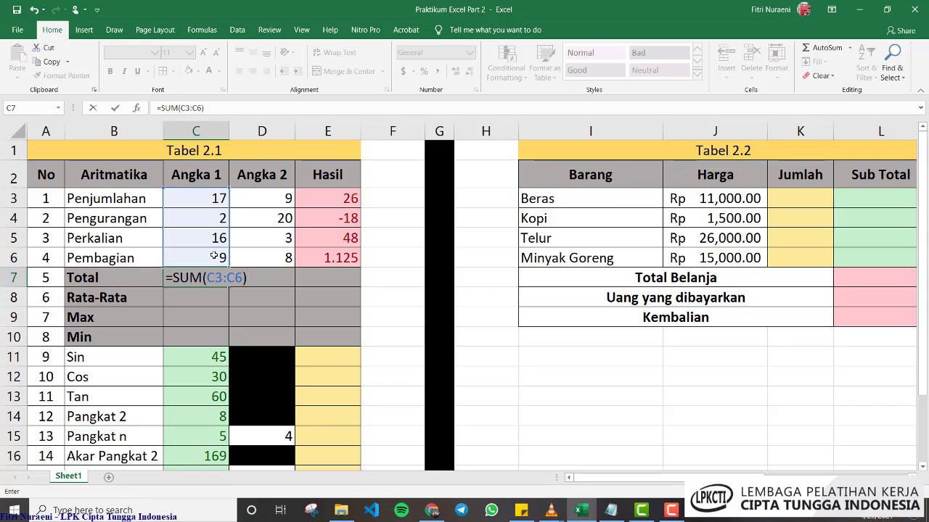
key("Return")
Copy the Total formula in C7 across to D7 and E7 by filling the row
left_click(225, 279)
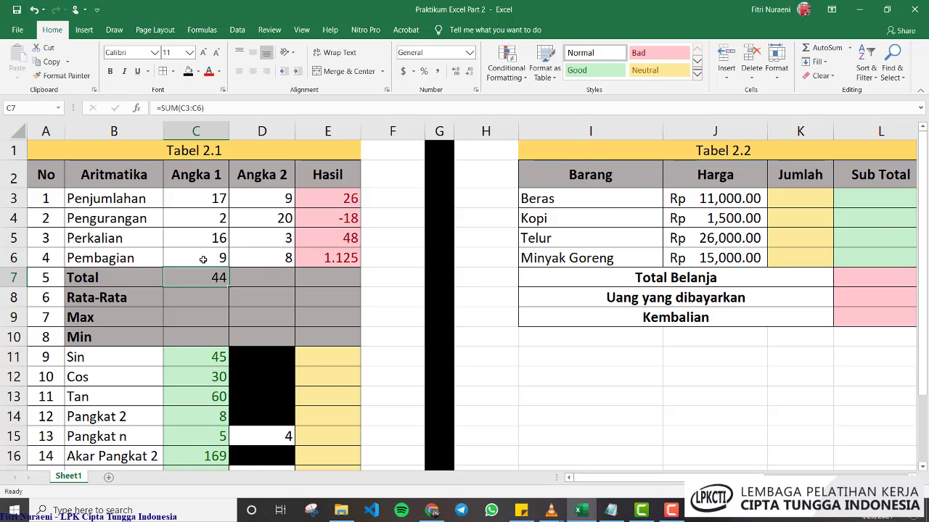
scroll(204, 259, "up", 1, "ctrl")
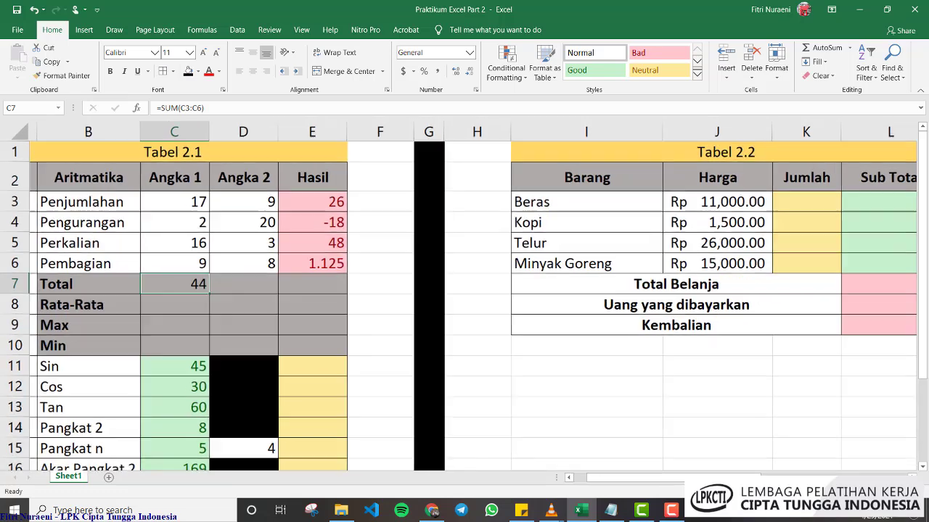
scroll(203, 259, "up", 2, "ctrl")
left_click_drag(664, 479, 631, 479)
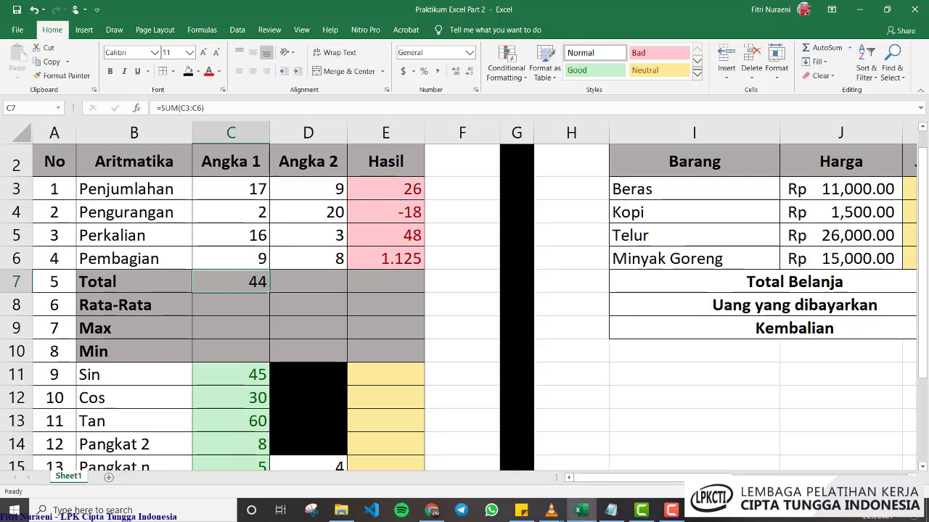
scroll(464, 297, "up", 4, "ctrl")
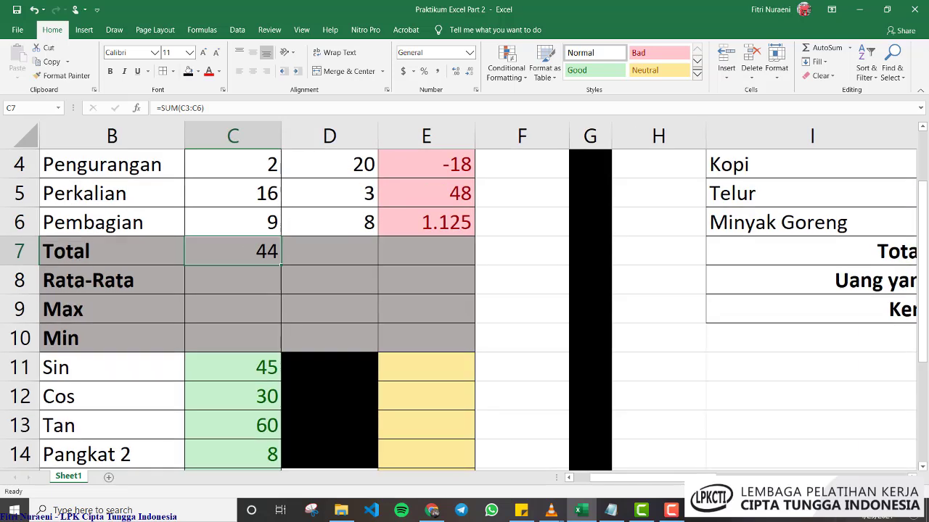
left_click_drag(650, 479, 632, 480)
scroll(433, 338, "up", 1)
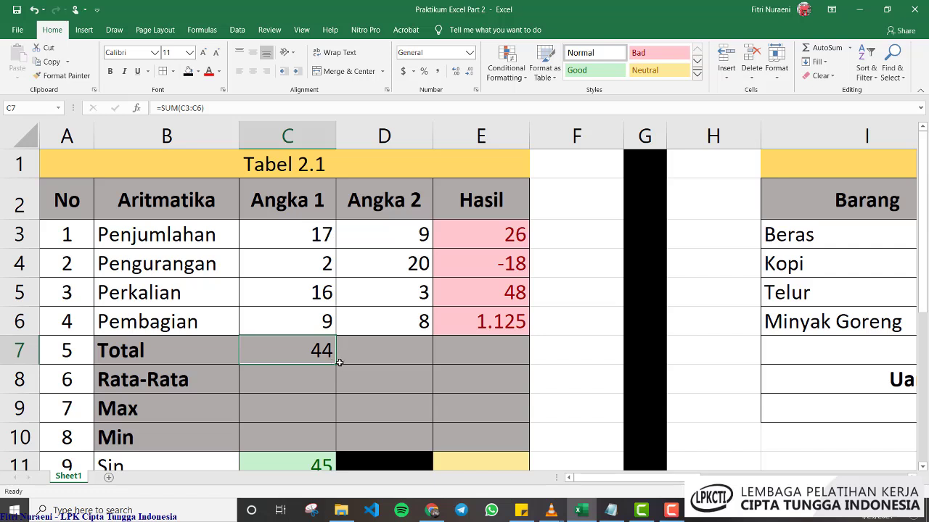
left_click_drag(336, 364, 420, 364)
left_click_drag(484, 364, 499, 364)
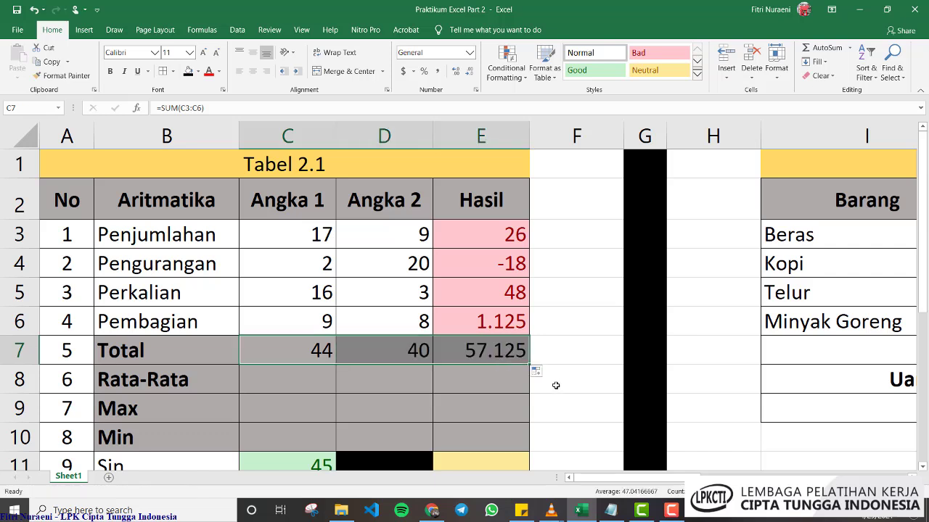
Check which ranges the copied SUM formulas in D7 and E7 refer to
left_click(404, 354)
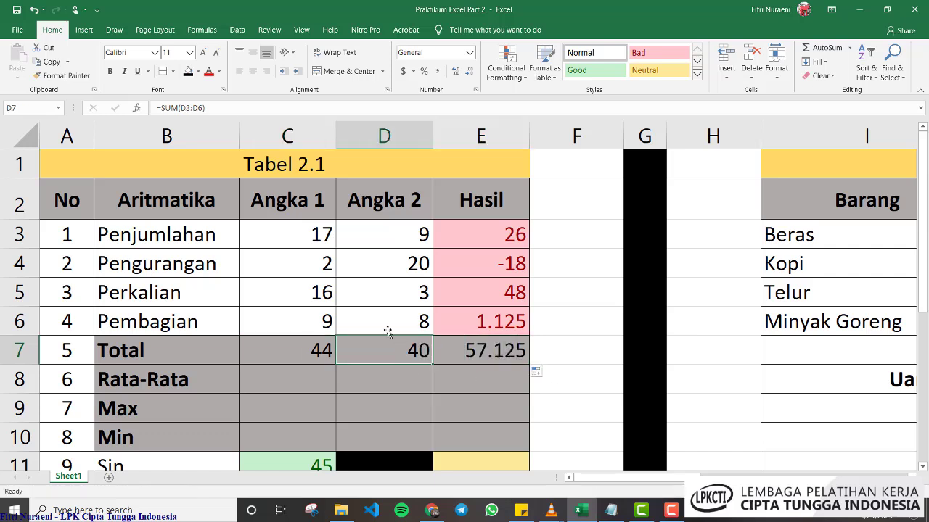
left_click(186, 108)
key("Tab")
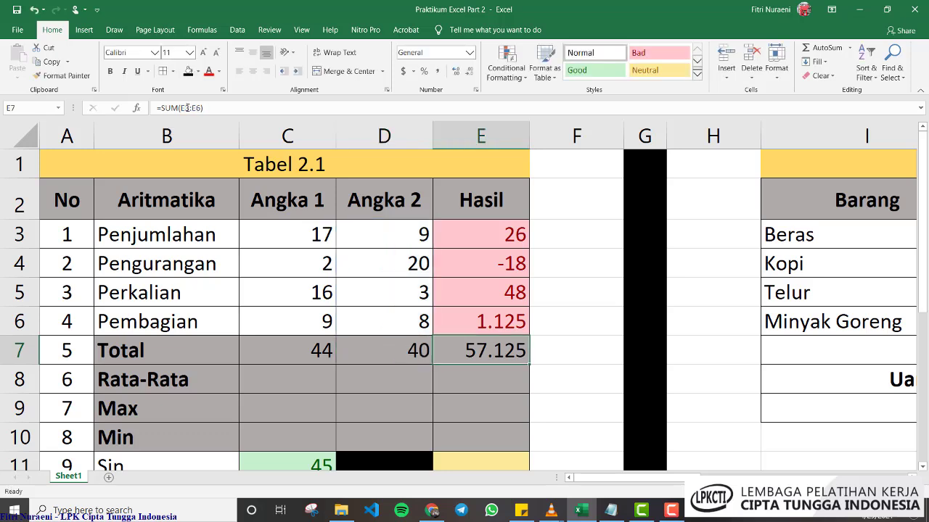
left_click(186, 108)
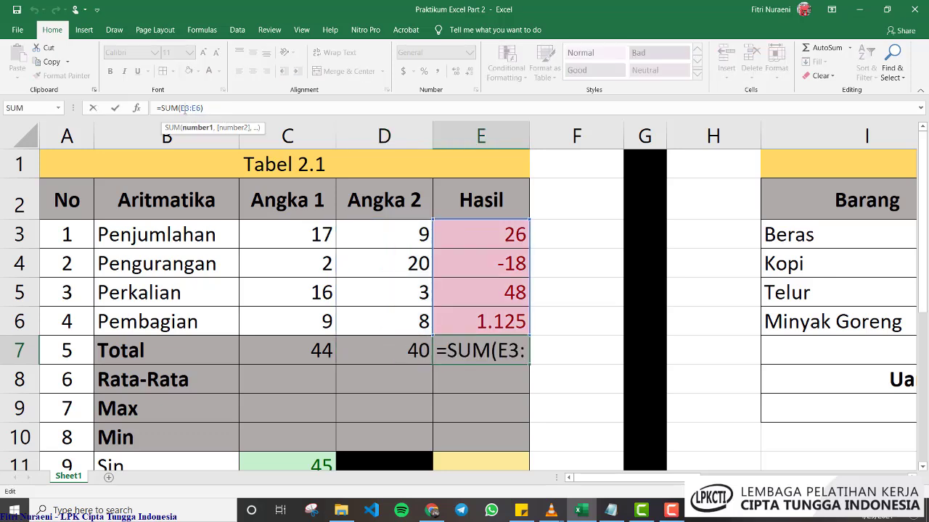
key("Return")
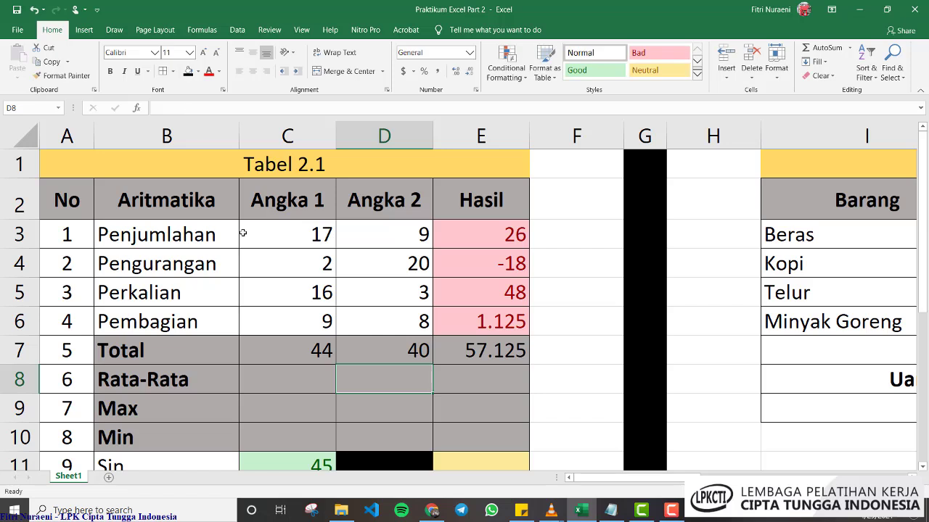
Calculate the Rata-Rata row by entering =AVERAGE(C3:C6) in C8 and filling it across to E8
left_click(303, 383)
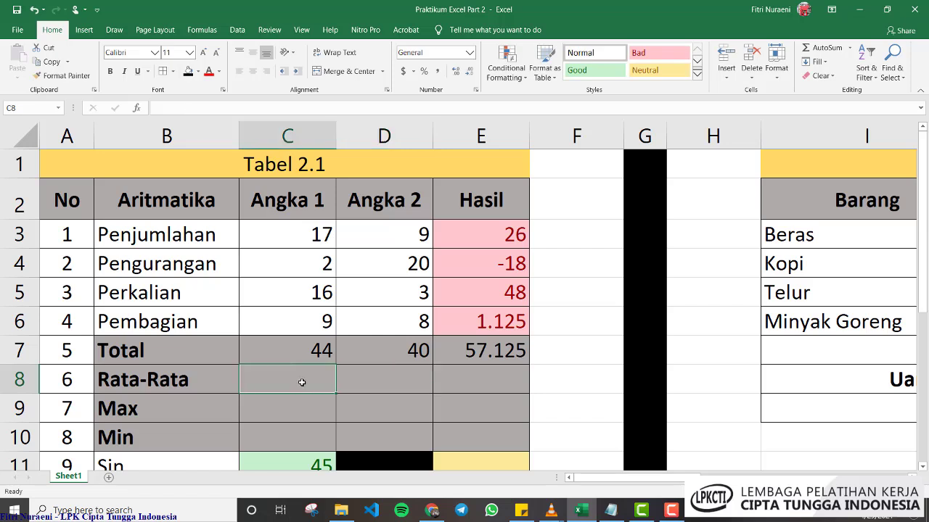
type("=")
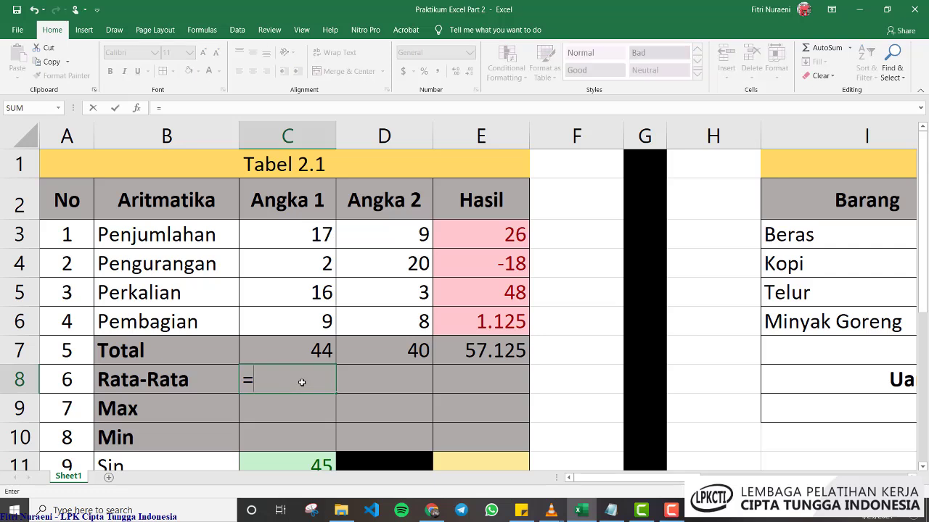
type("av")
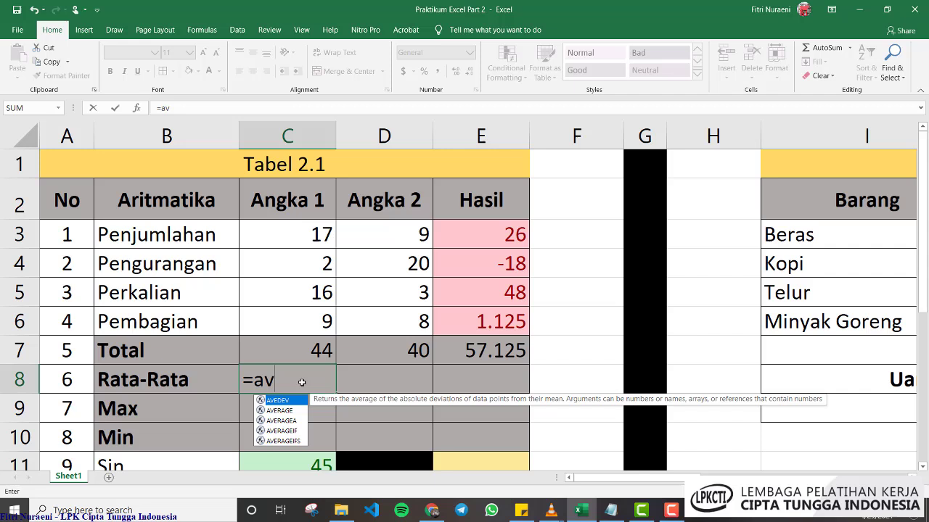
key("Down")
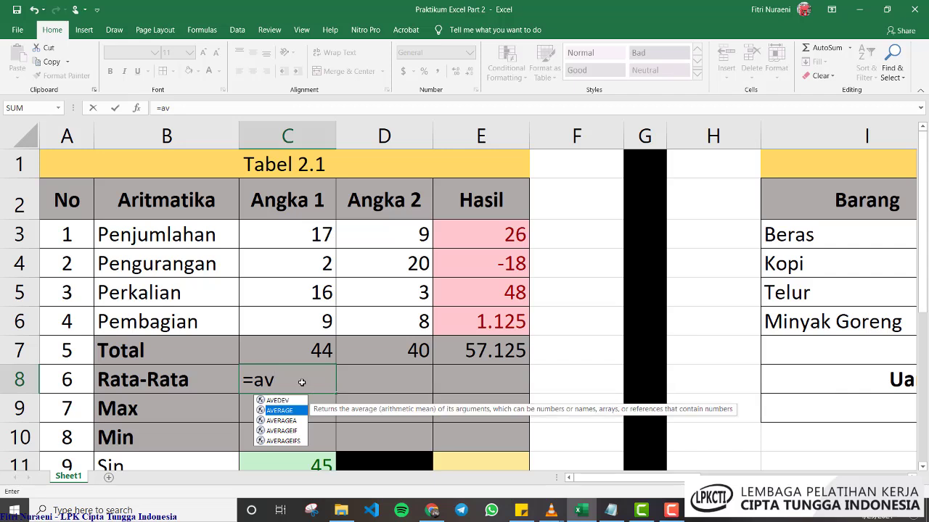
key("Tab")
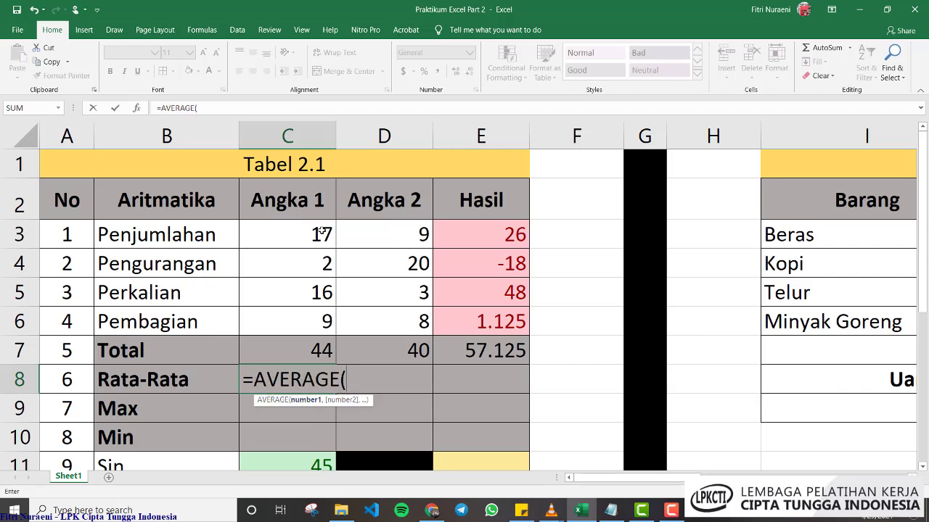
left_click_drag(322, 232, 319, 327)
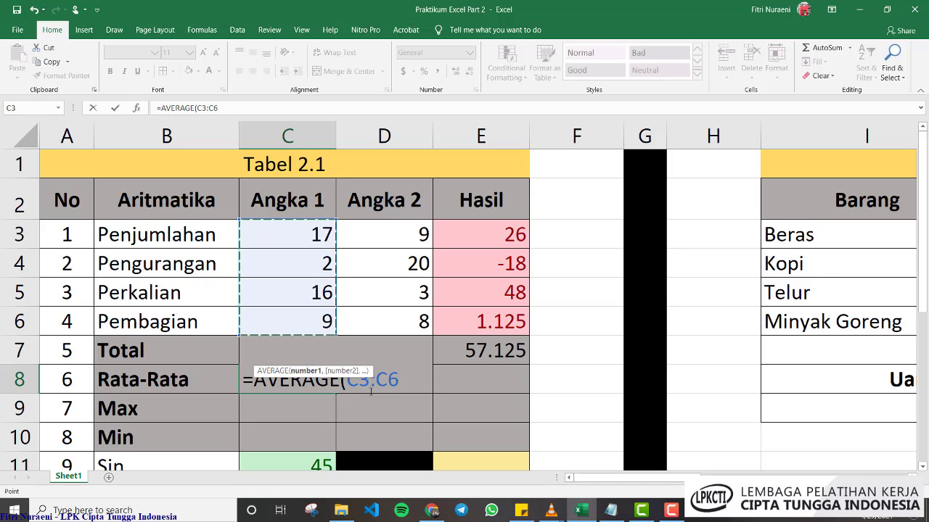
type(")")
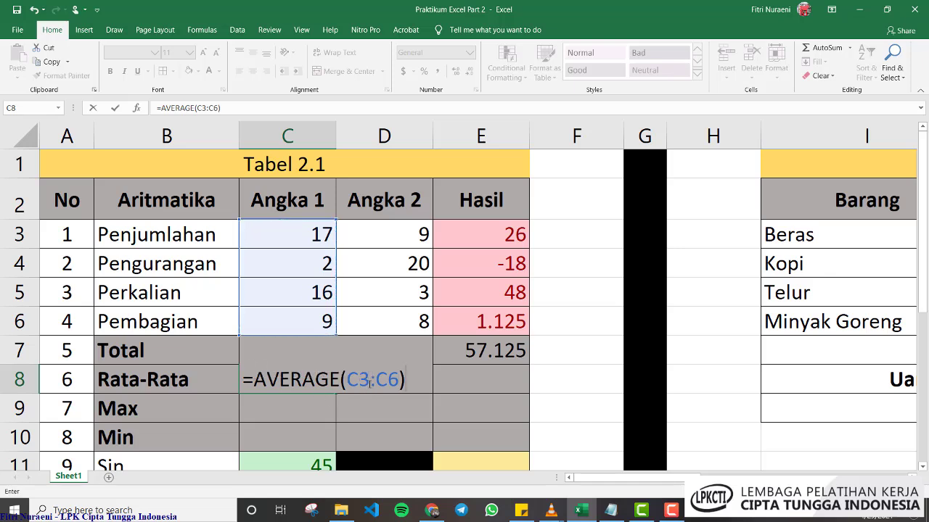
key("ctrl+Return")
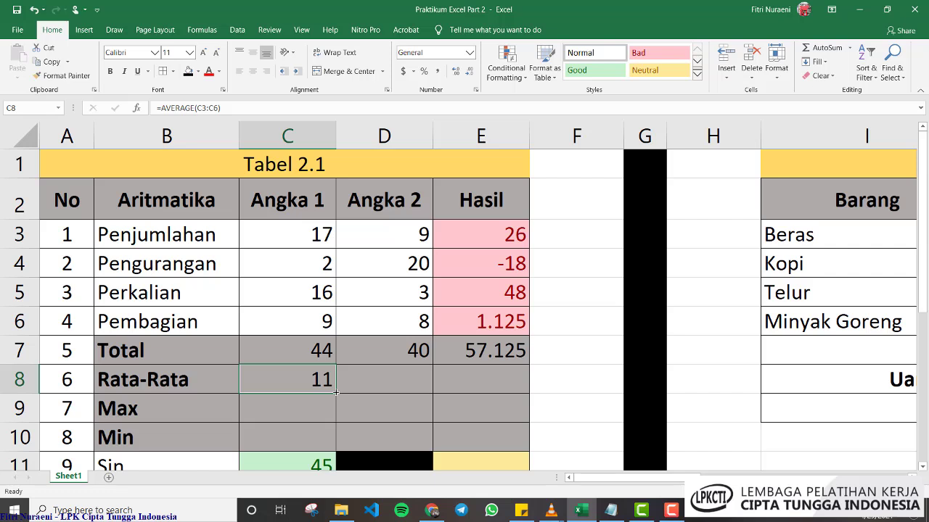
left_click_drag(336, 392, 493, 398)
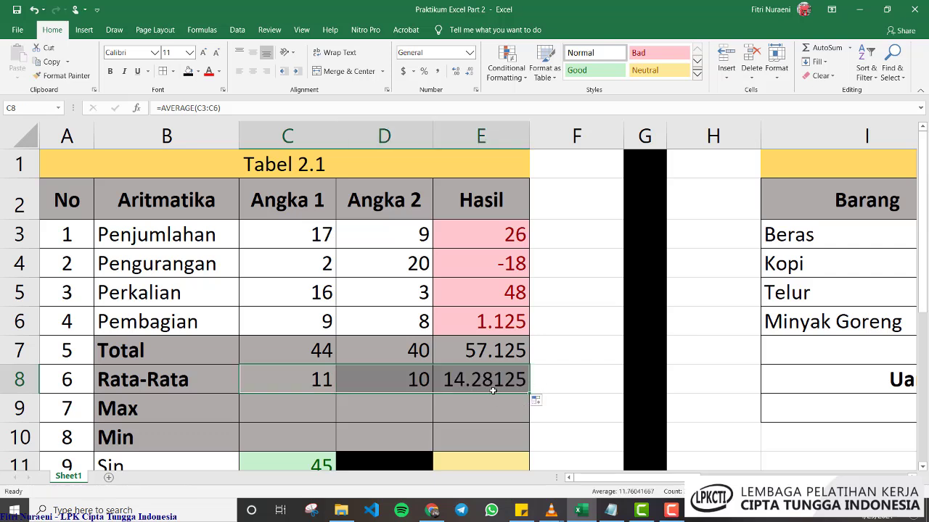
Calculate the Max row by entering =MAX(C3:C6) in C9 and filling it across to E9
left_click(302, 412)
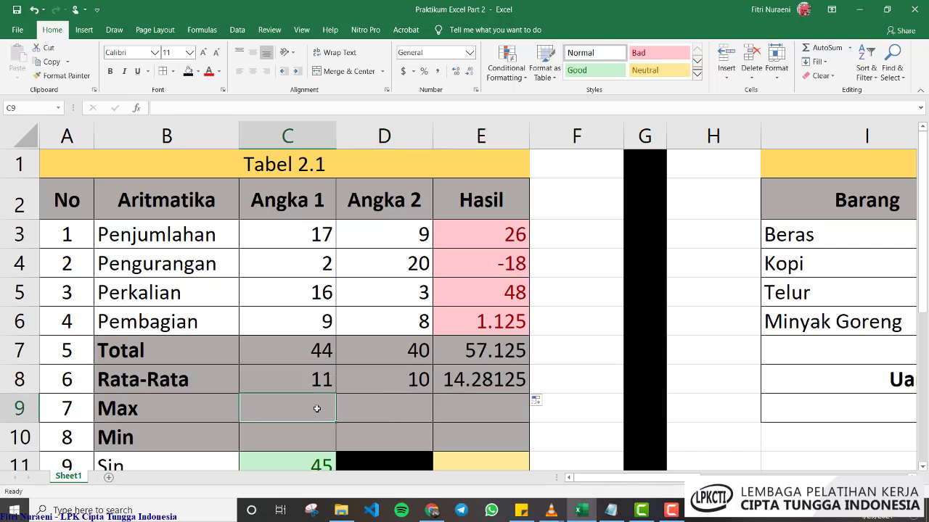
type("=max")
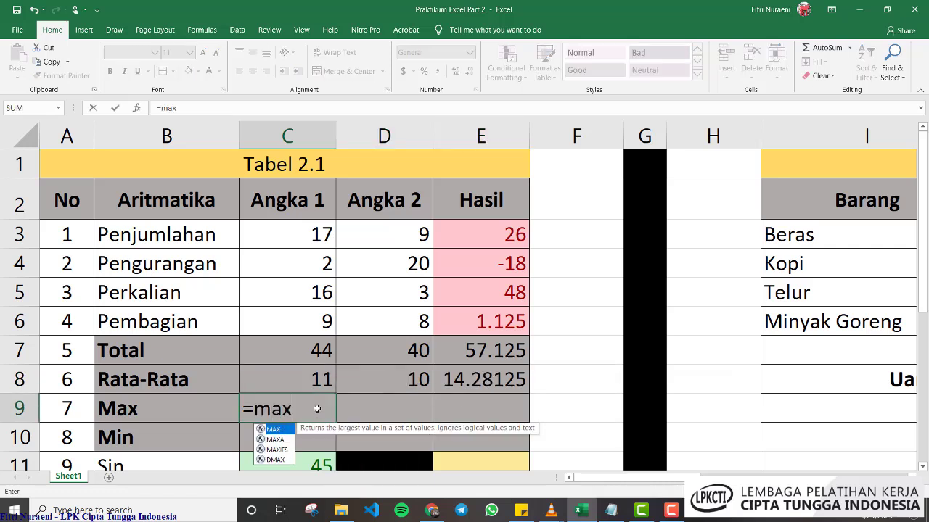
key("Tab")
left_click_drag(302, 234, 301, 321)
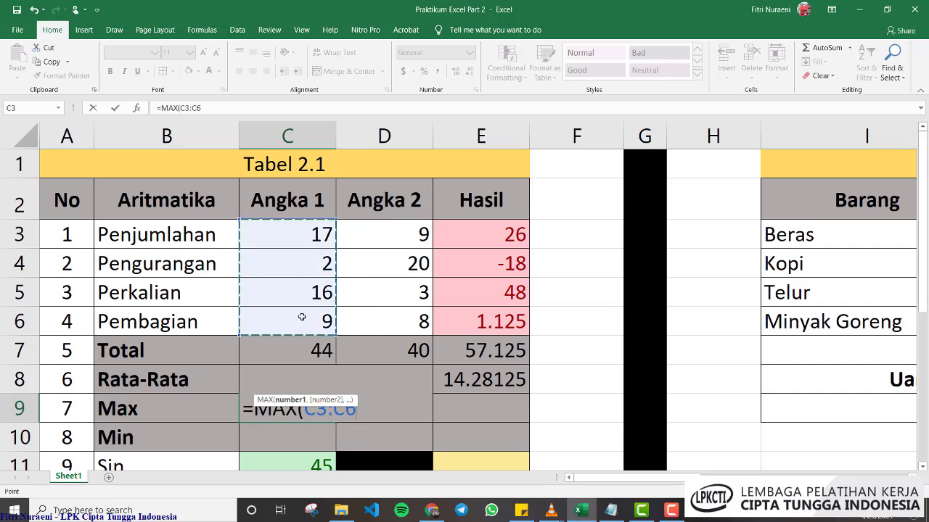
type(")")
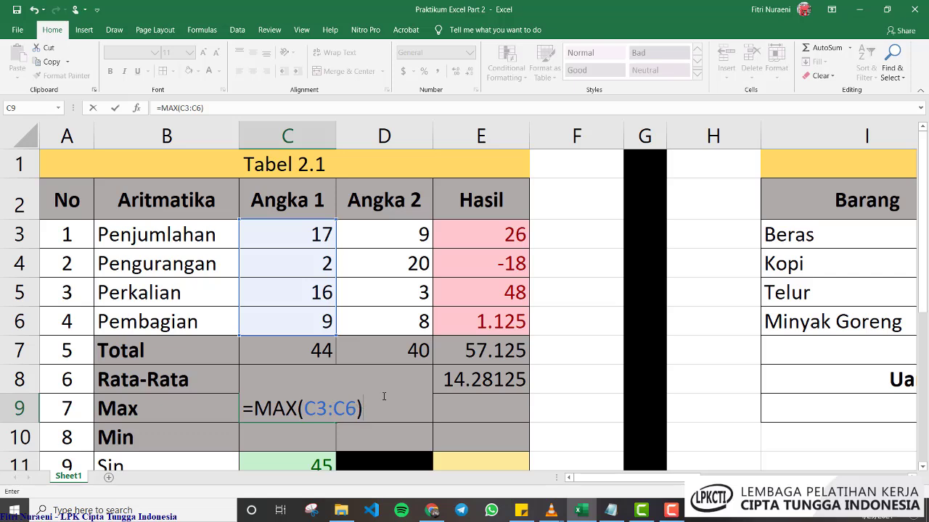
key("Return")
left_click(332, 411)
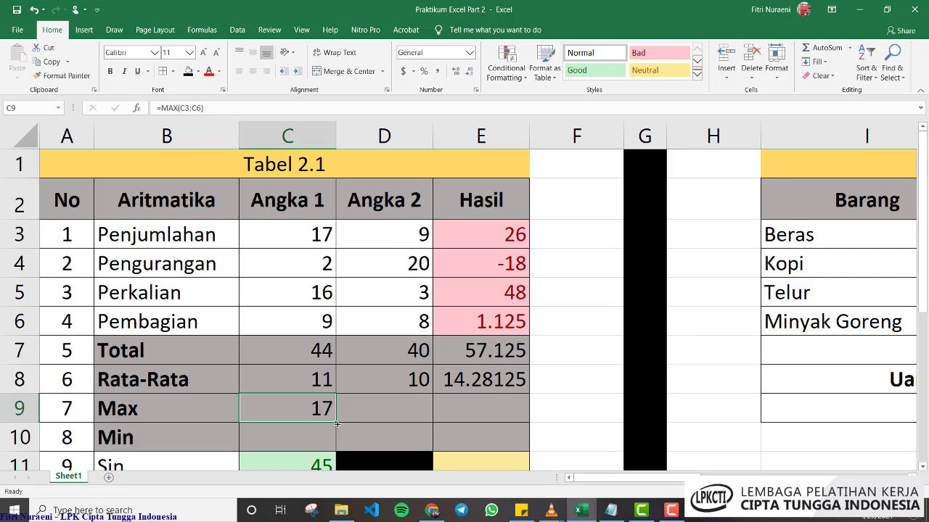
left_click_drag(336, 421, 501, 423)
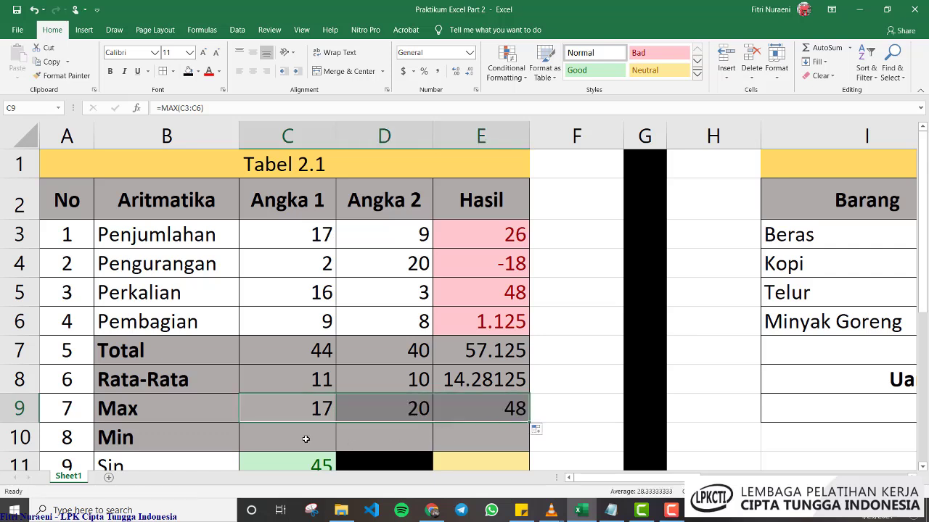
Compare each Max result in C9:E9 with the largest source value in its column
left_click(312, 407)
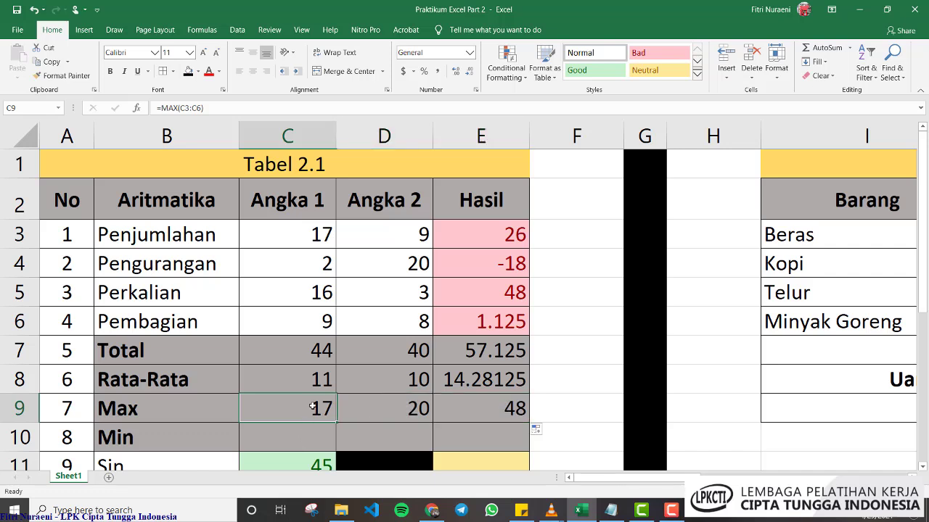
left_click(315, 225)
left_click(417, 401)
left_click(421, 268)
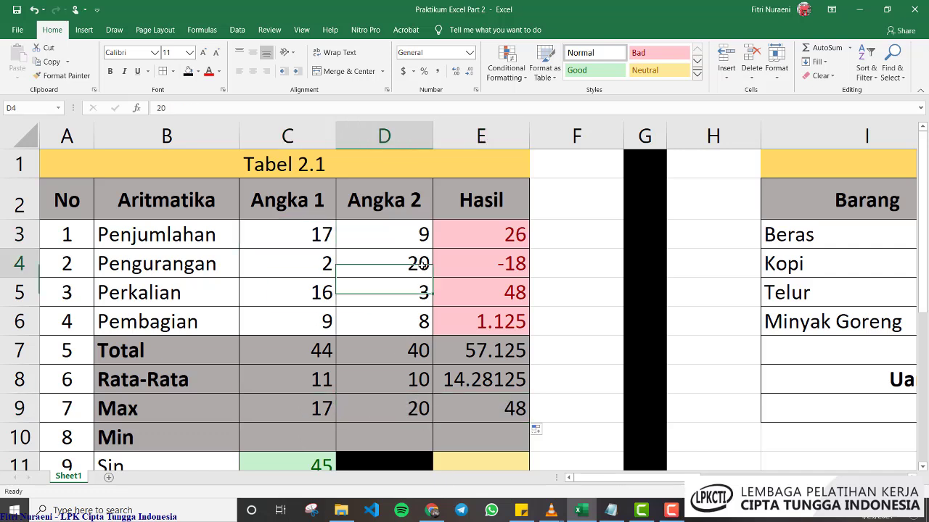
left_click(508, 419)
left_click(494, 297)
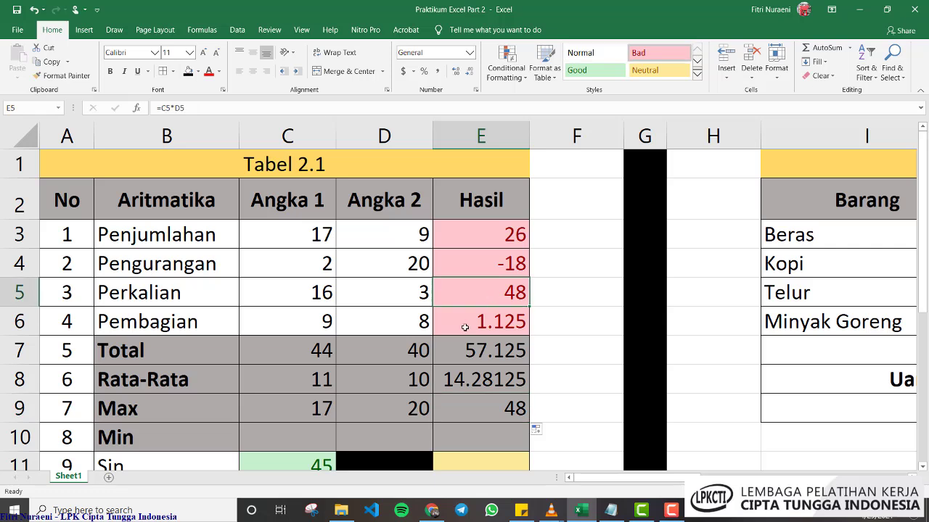
Calculate the Min row by entering =MIN(C3:C6) in C10 and filling it across to E10
left_click(313, 436)
type("=")
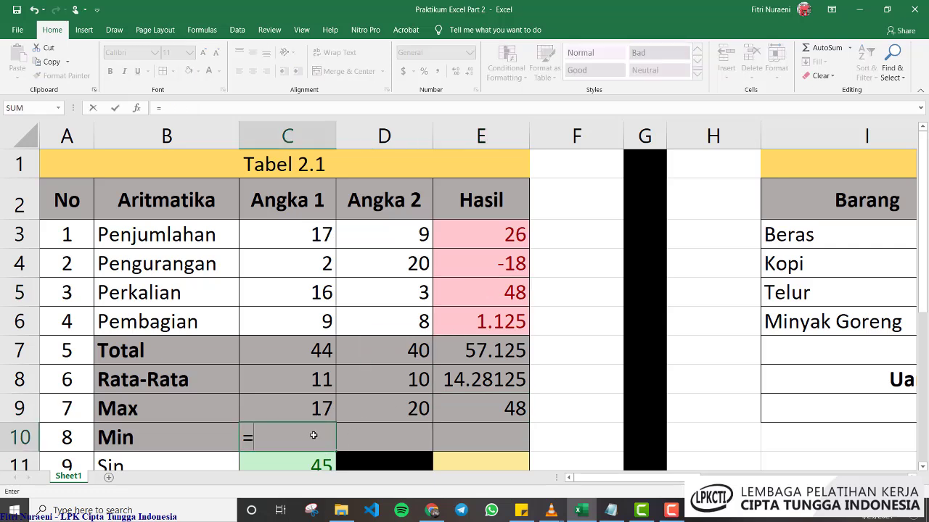
type("min")
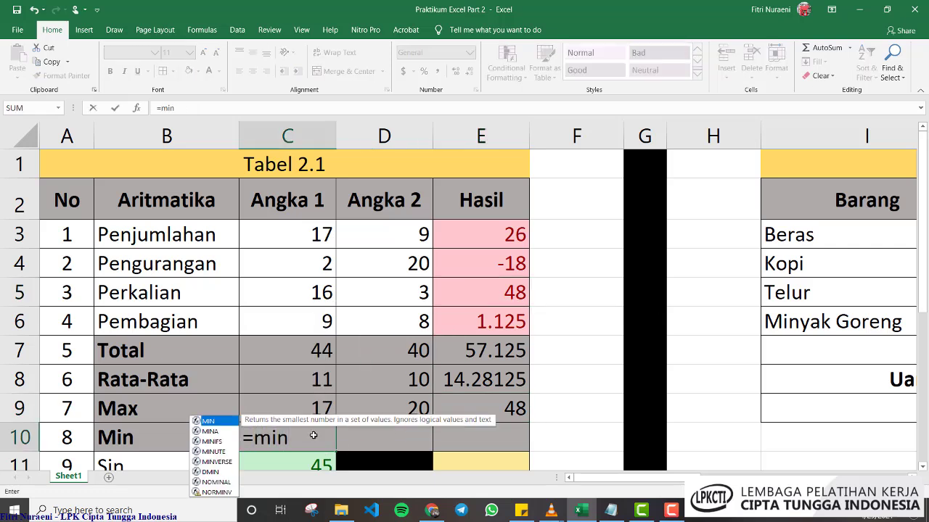
type("(")
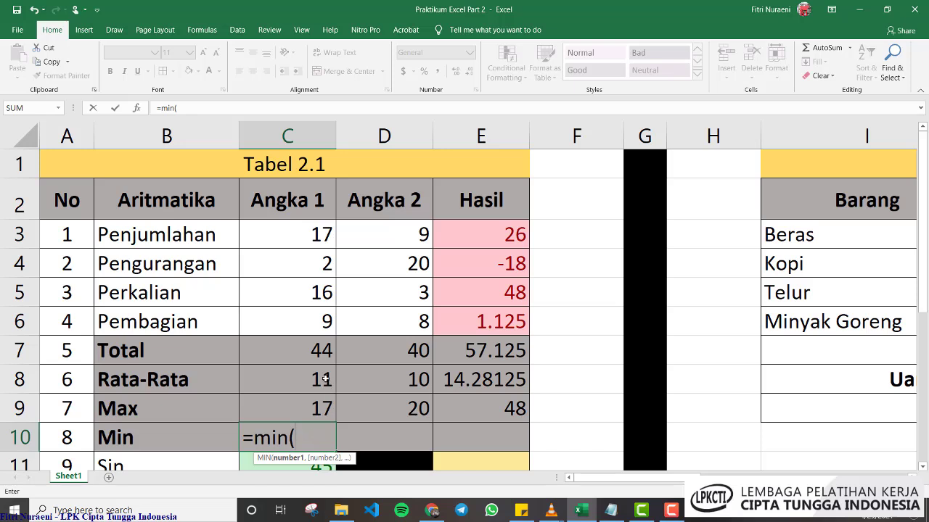
left_click(310, 234)
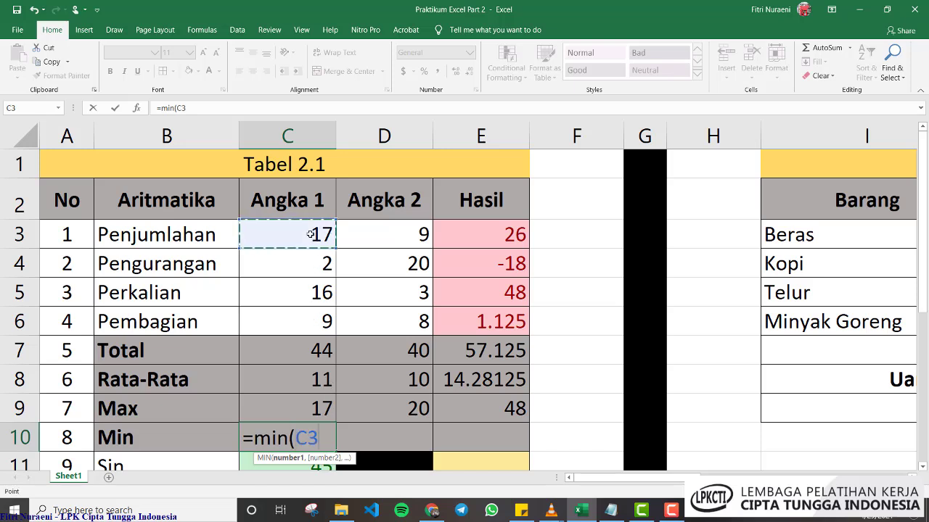
left_click_drag(310, 233, 308, 311)
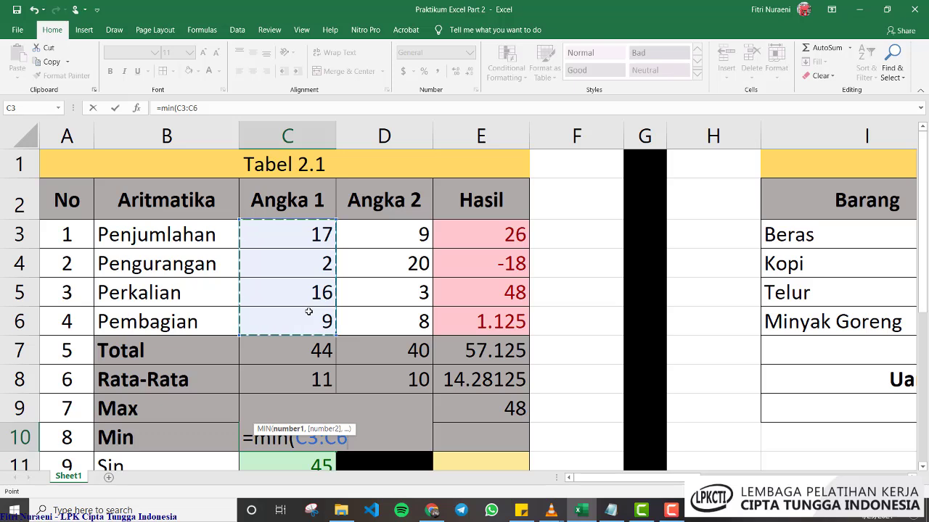
type(")")
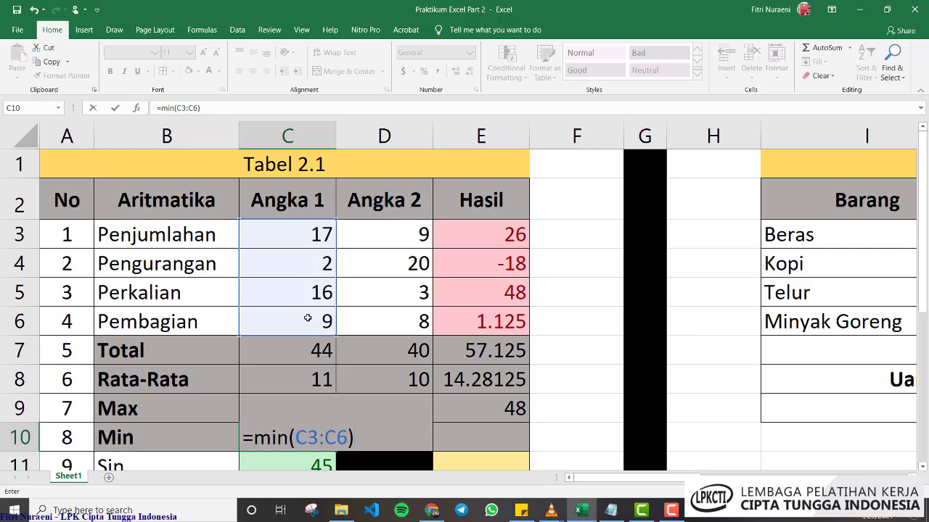
key("Return")
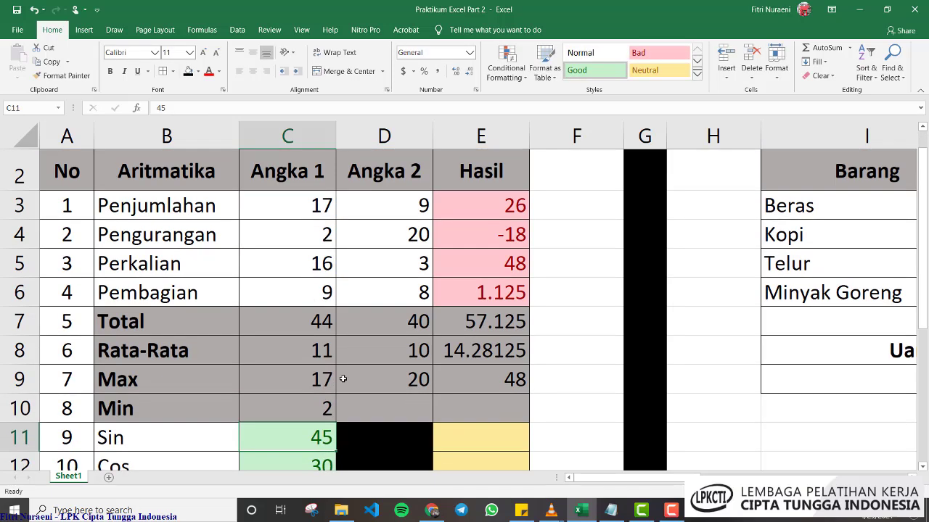
left_click(328, 404)
left_click_drag(336, 424, 529, 424)
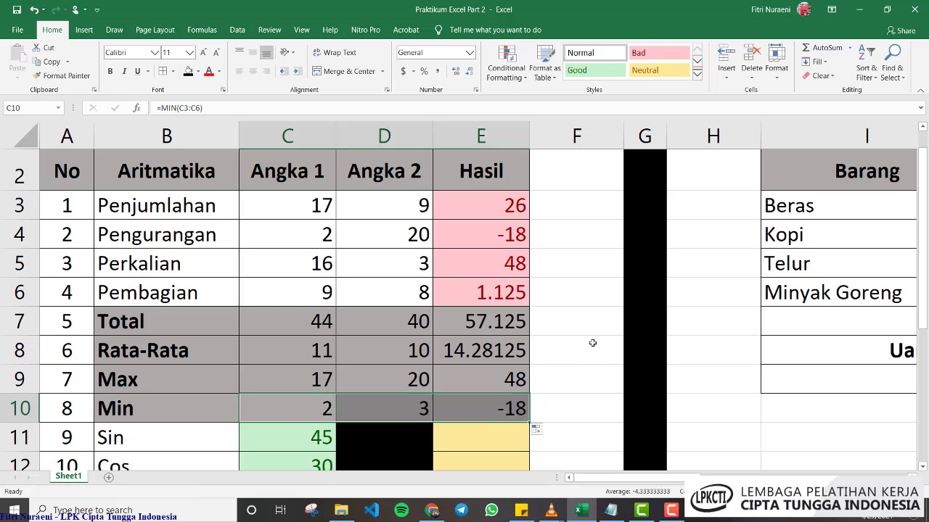
Review the Total to Min results in C7:E10 and examine the inputs of the Sin to Akar Pangkat n rows
scroll(590, 340, "up", 1)
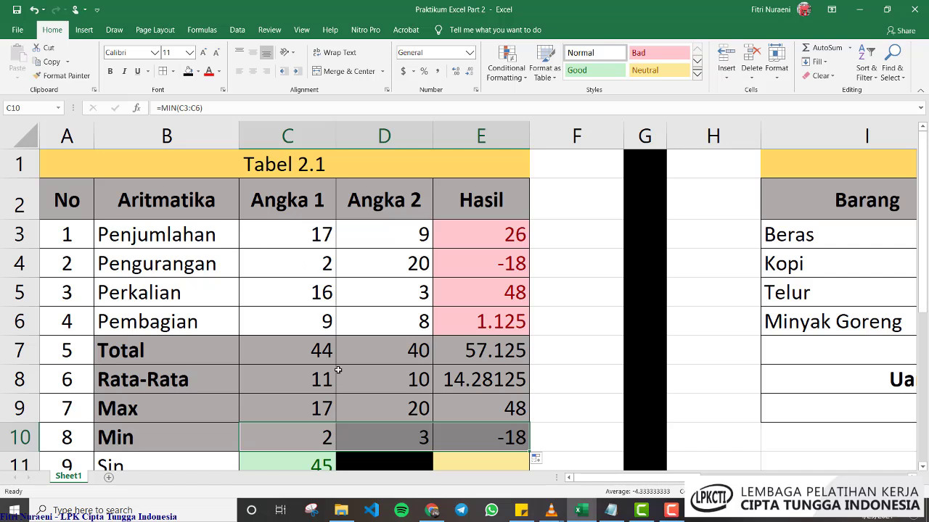
left_click(286, 350)
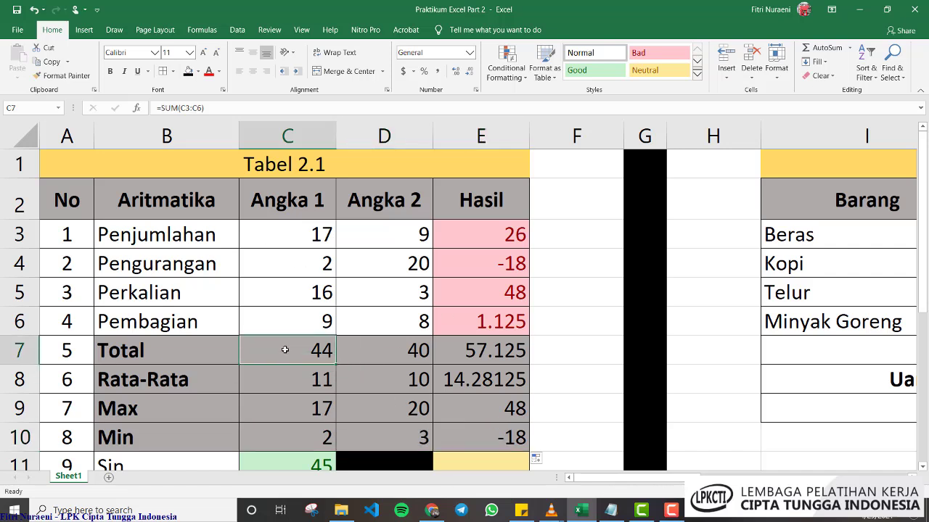
left_click(470, 439)
left_click_drag(441, 428, 315, 353)
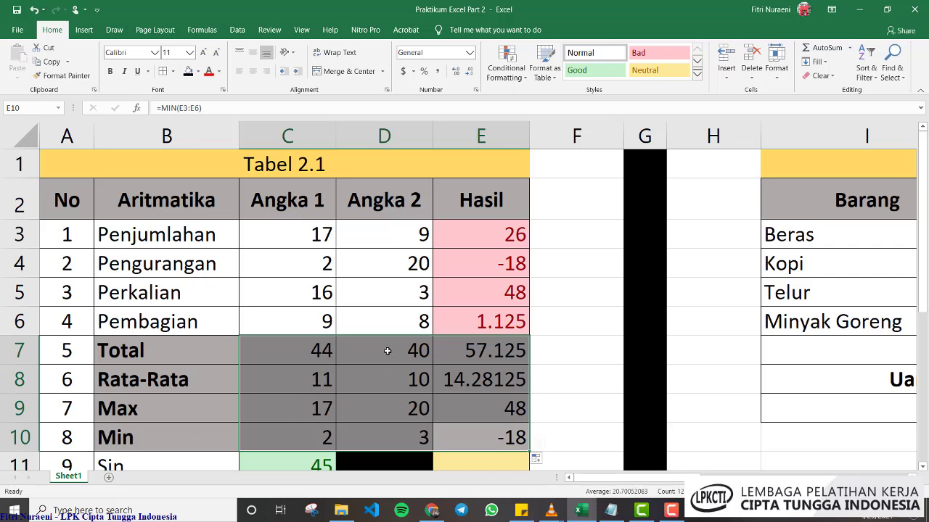
scroll(388, 350, "down", 3)
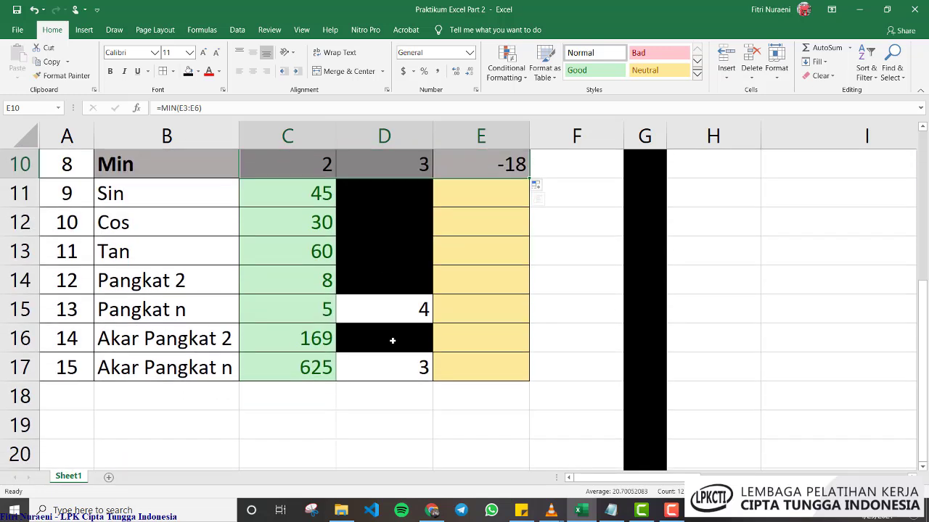
left_click(489, 193)
scroll(489, 193, "down", 1)
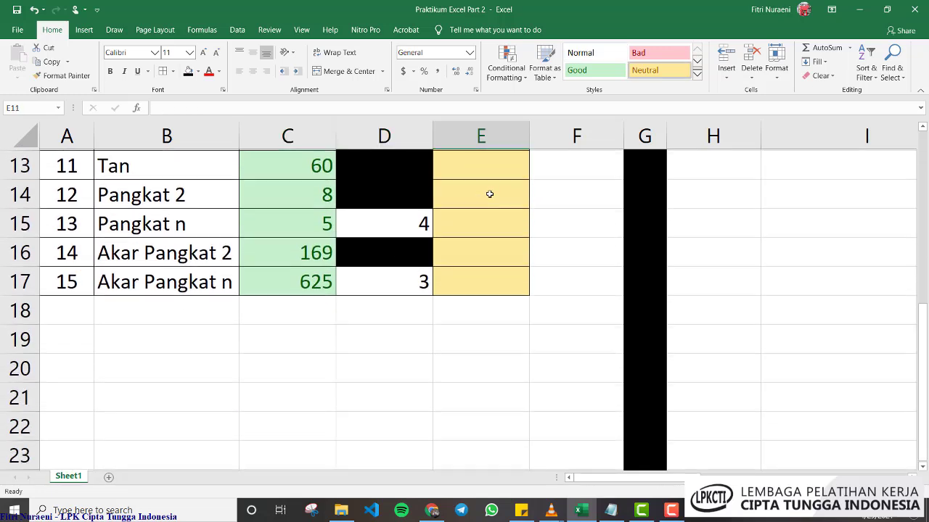
scroll(490, 193, "up", 1)
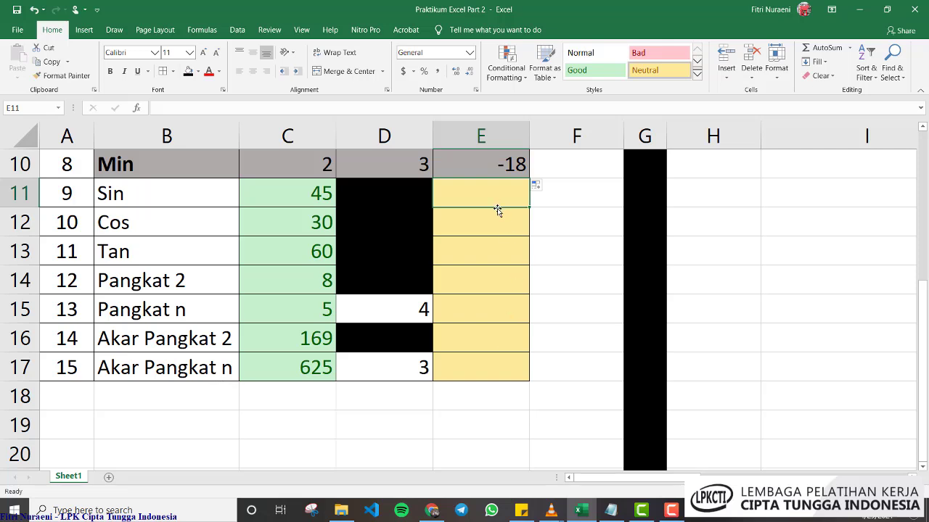
left_click(391, 312)
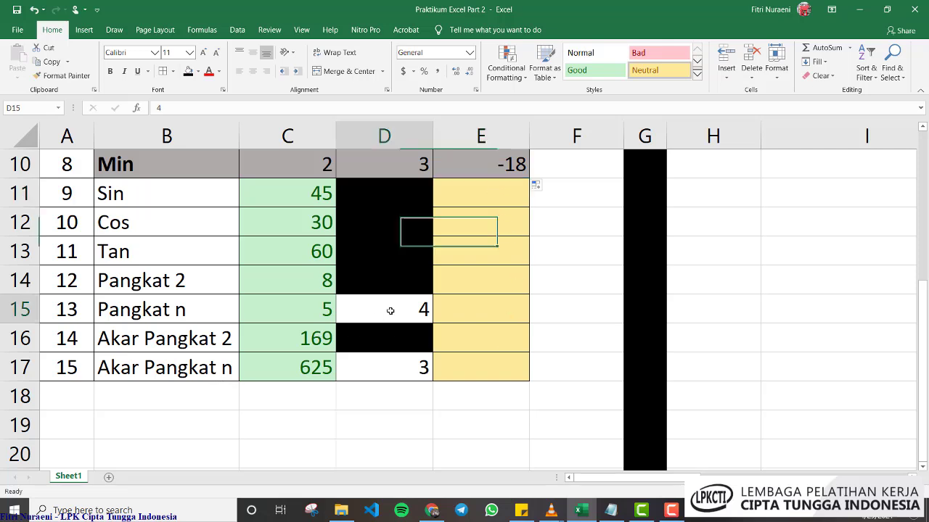
left_click(390, 365)
left_click(389, 317)
Calculate the Sin result by entering =SIN(C11) in E11
left_click(488, 195)
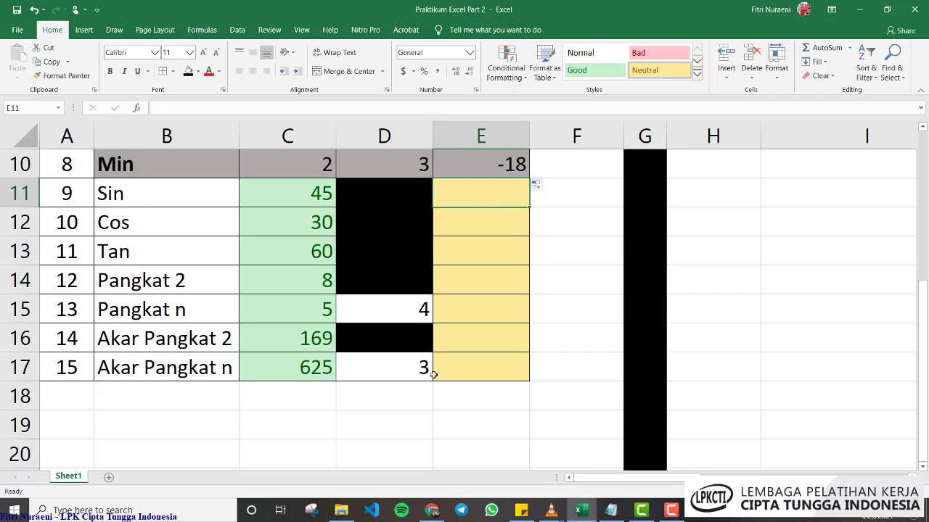
type("=")
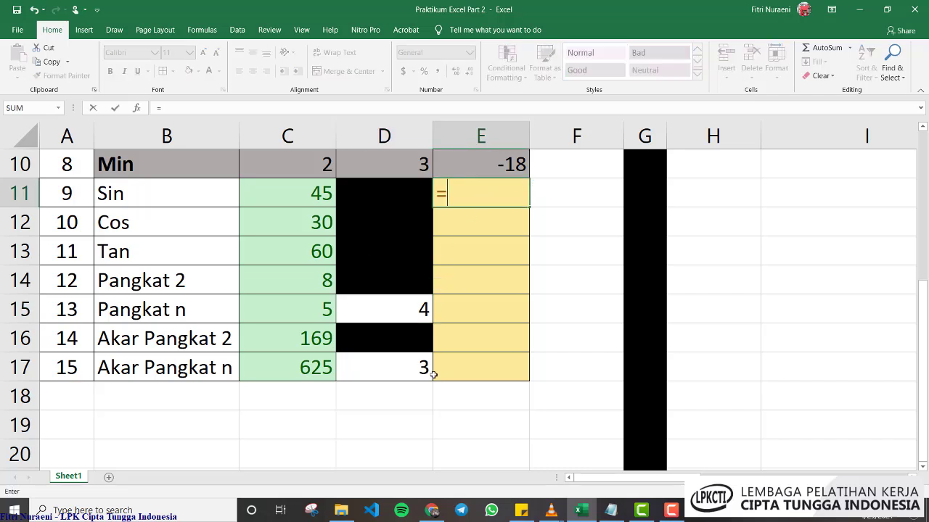
type("sin")
key("Tab")
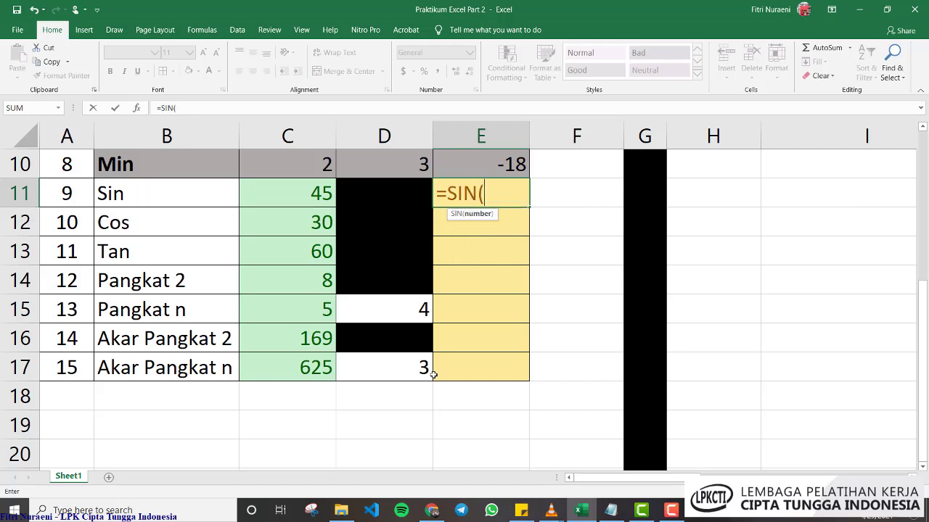
left_click(317, 193)
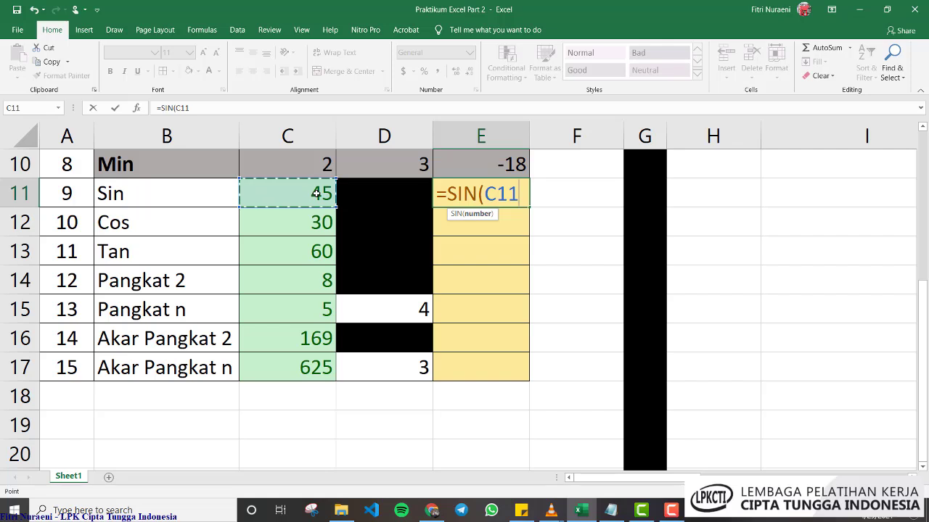
type(")")
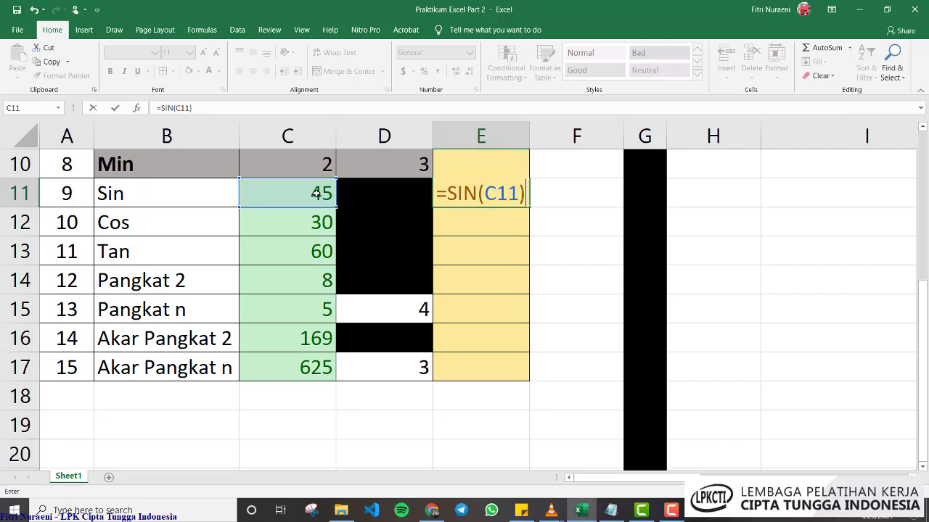
key("Return")
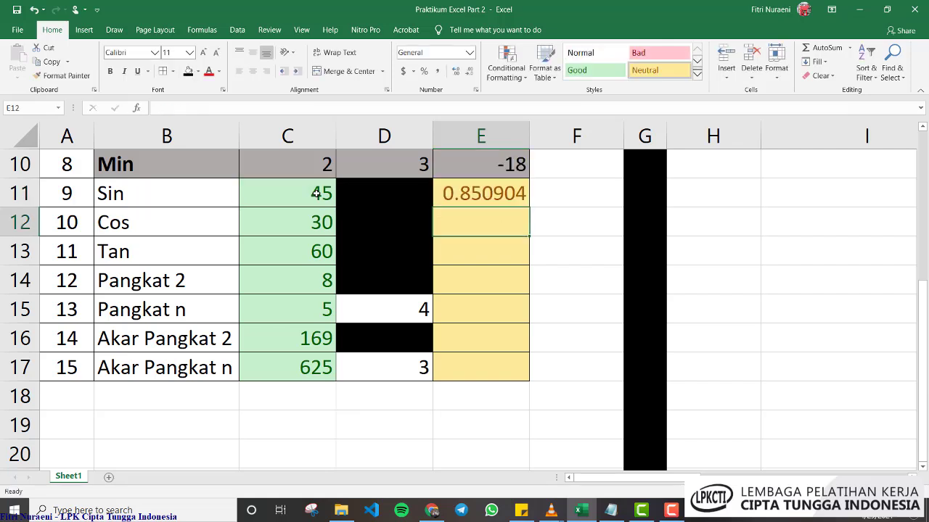
Try the Fraction format on the Sin result in E11 and settle on the Number format
left_click(502, 198)
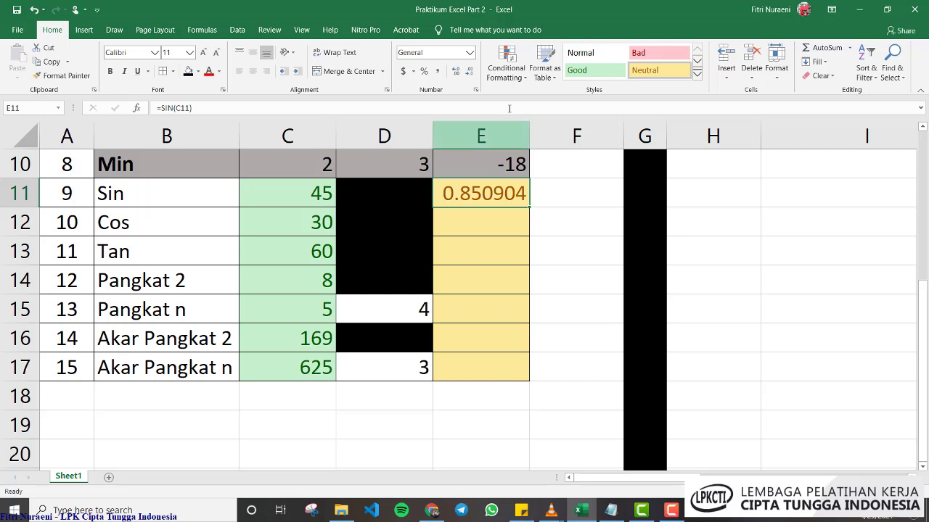
left_click(470, 53)
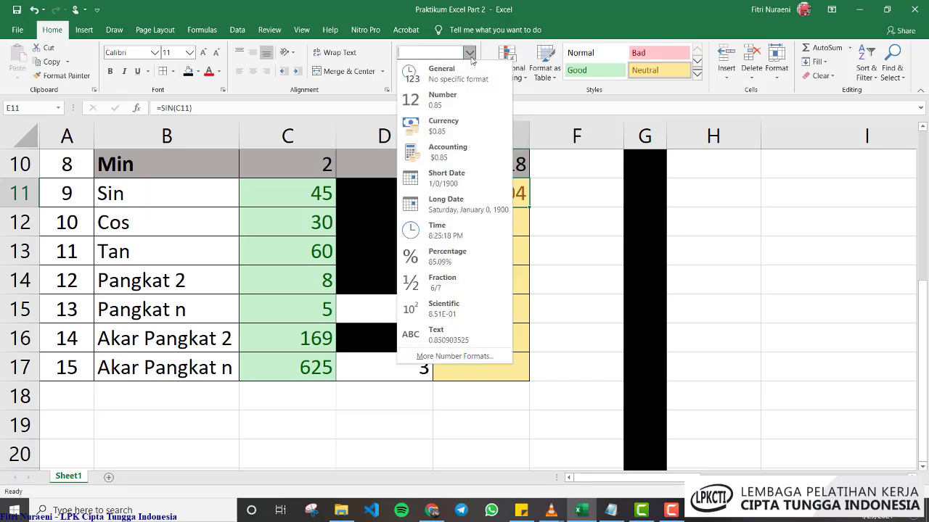
left_click(460, 288)
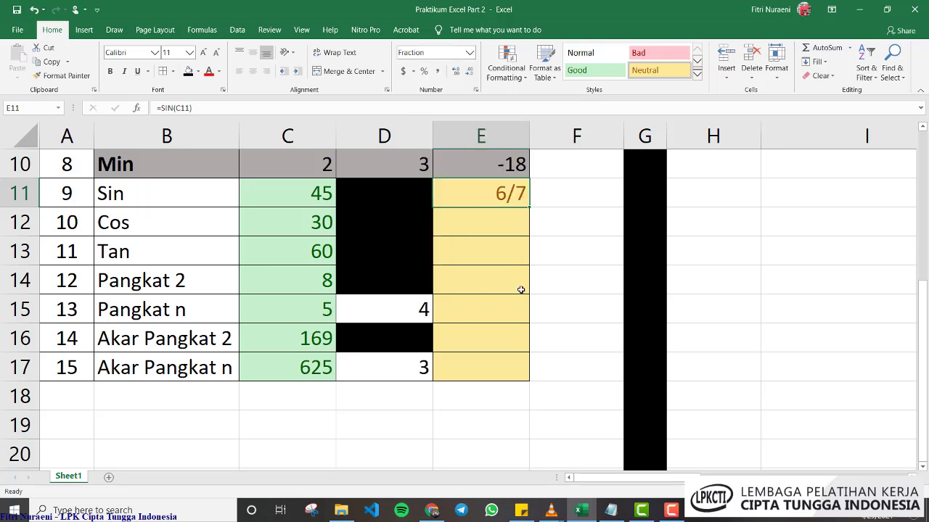
left_click(470, 53)
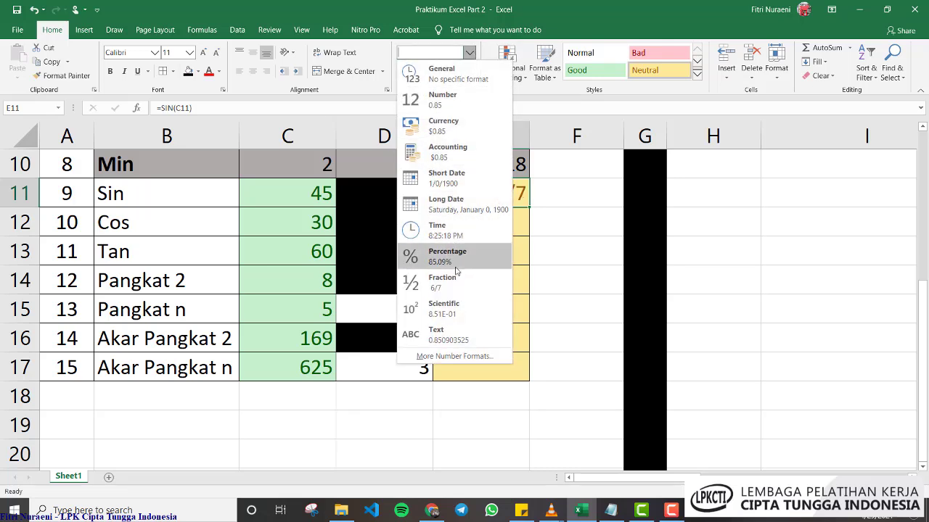
left_click(444, 100)
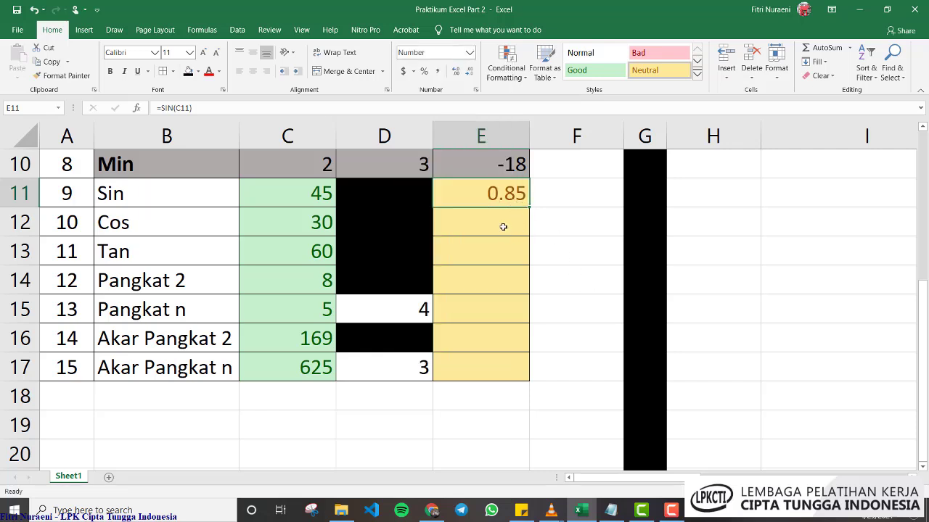
Calculate the Cos result by entering =COS(C12) in E12
left_click(502, 227)
type("=cos")
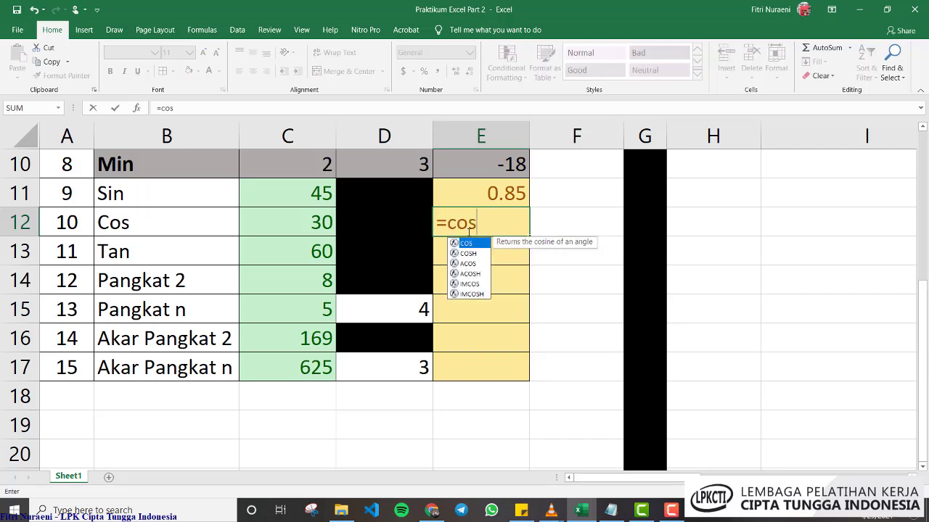
key("Tab")
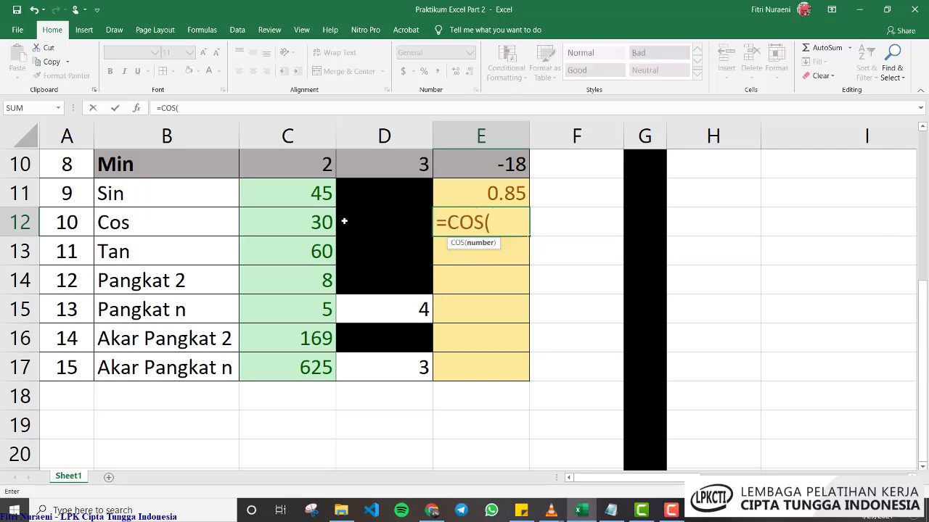
left_click(315, 224)
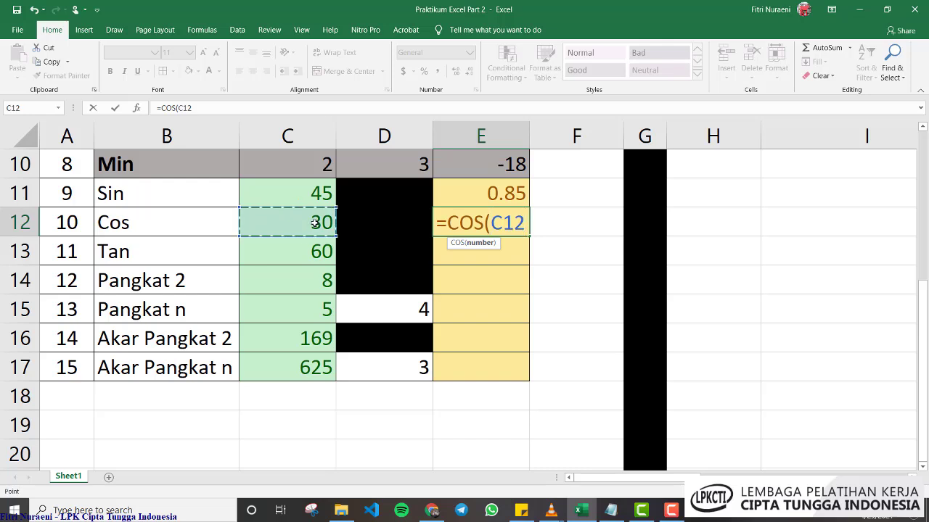
type(")")
key("Return")
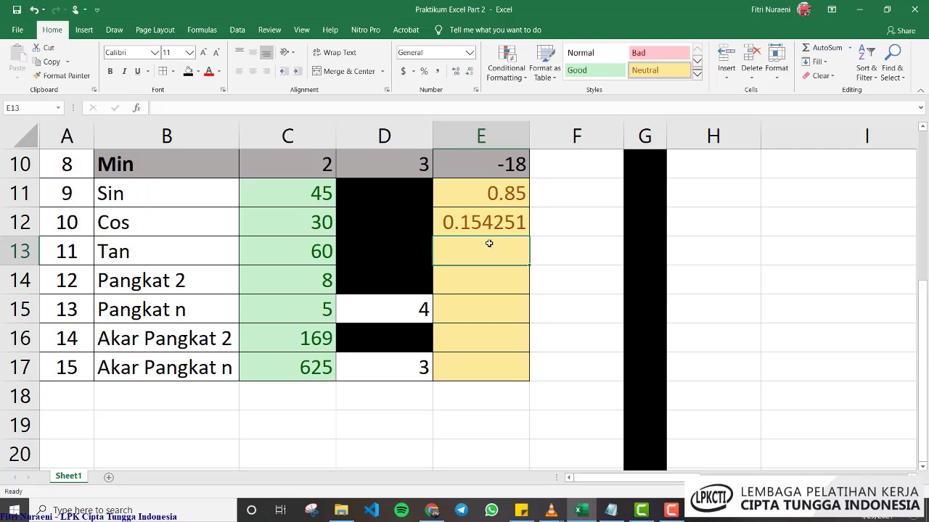
Calculate the Tan result by entering =TAN(C13) in E13
type("=tan")
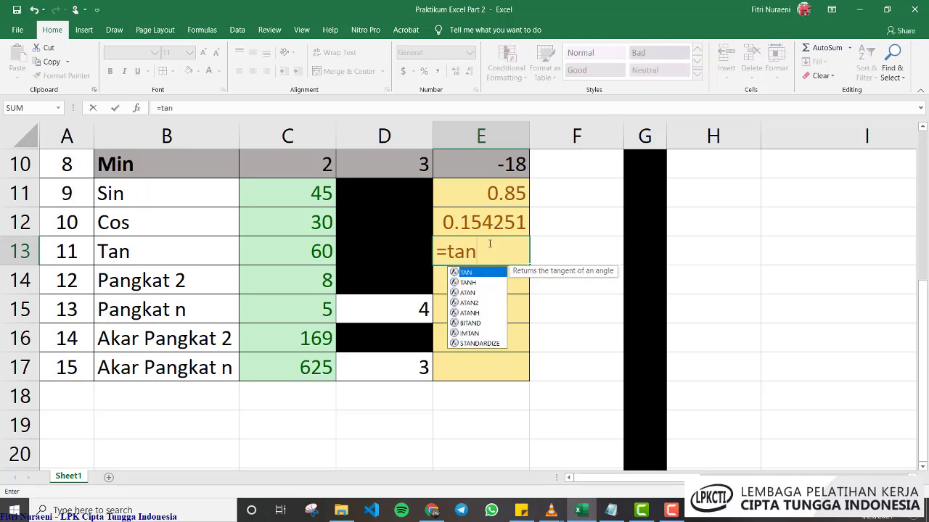
key("Tab")
left_click(318, 254)
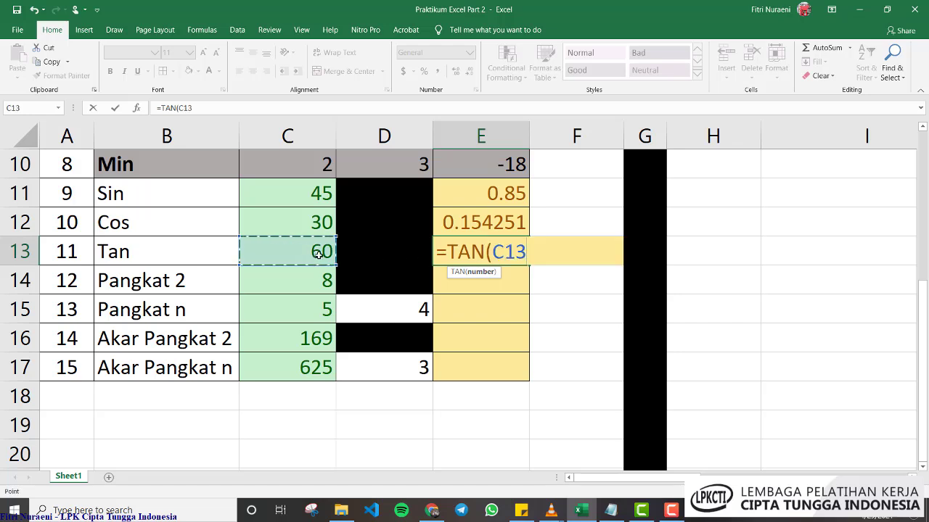
type(")")
key("Return")
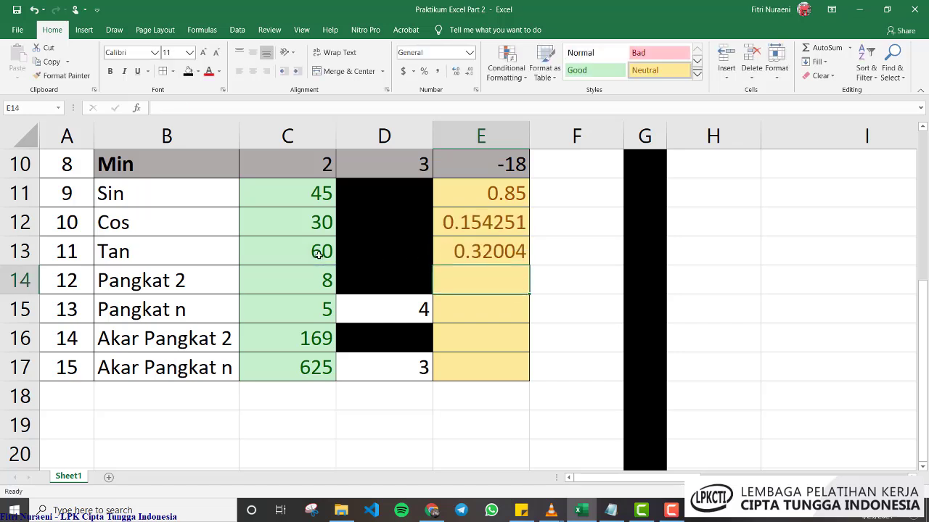
Review the Sin, Cos and Tan formulas in E11, E12 and E13 together with the cells they reference
left_click(496, 189)
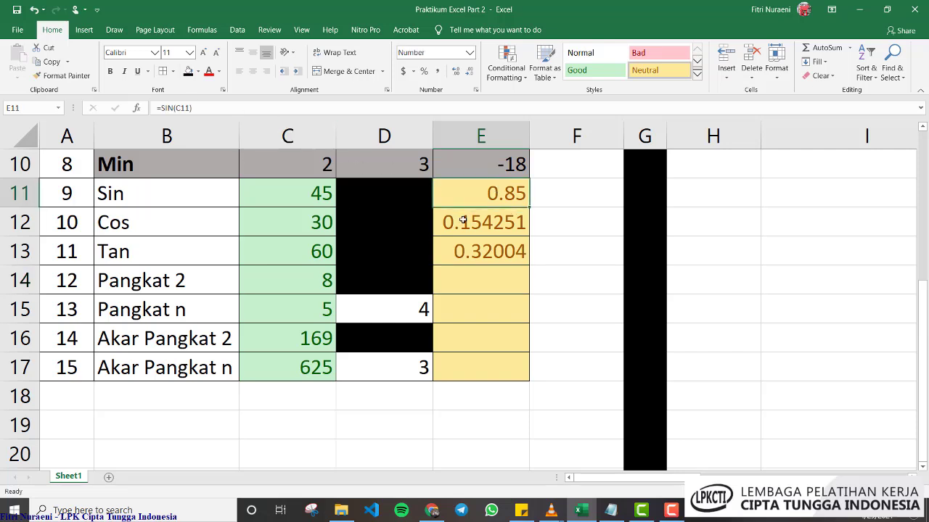
double_click(487, 192)
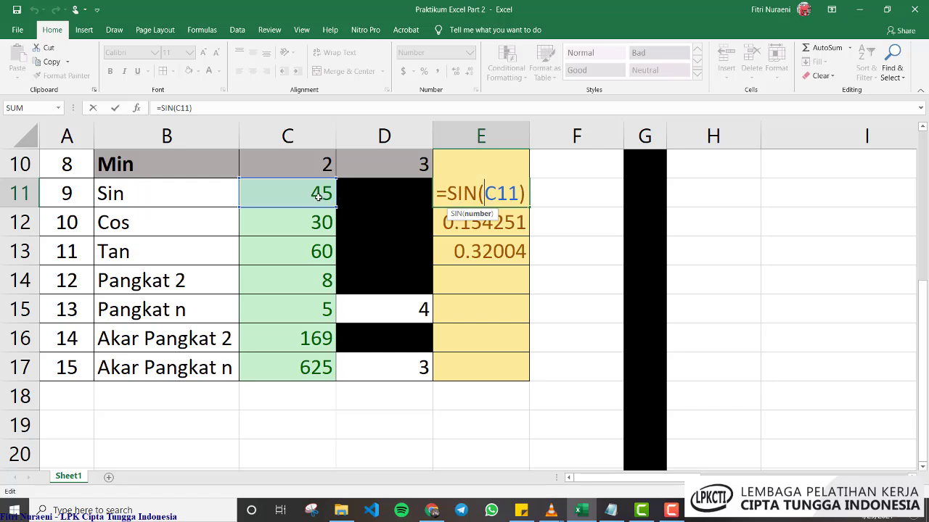
key("Return")
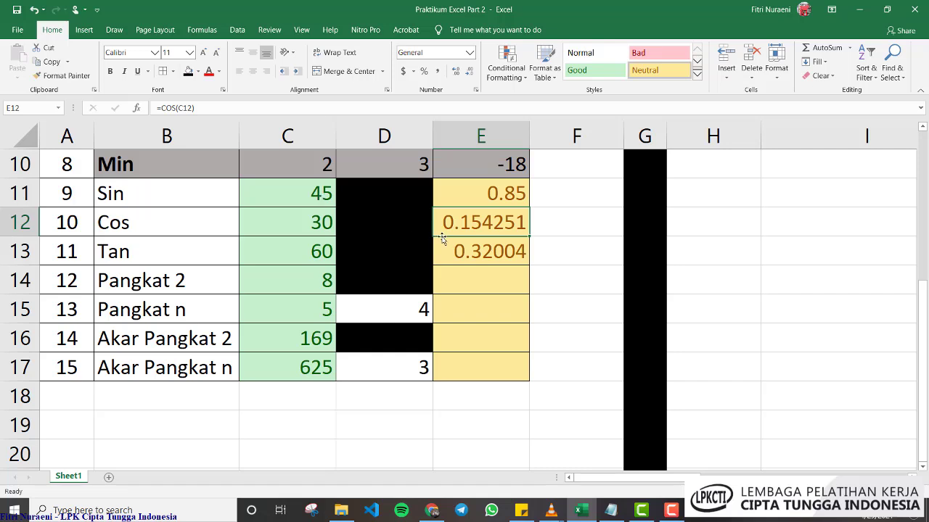
double_click(463, 227)
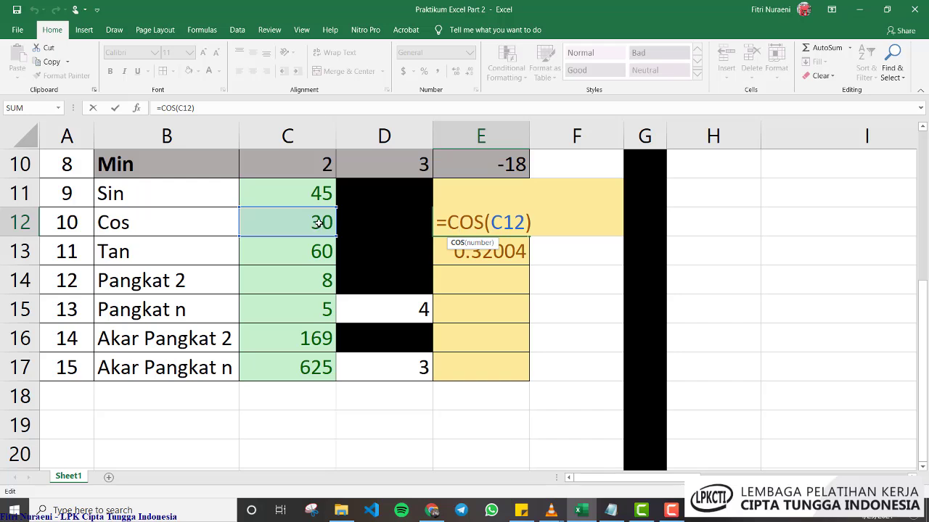
key("Return")
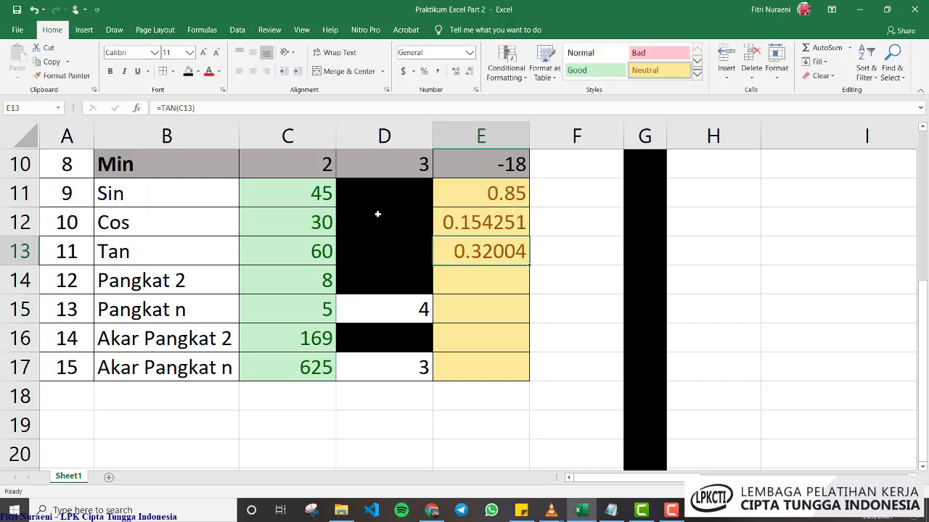
double_click(504, 252)
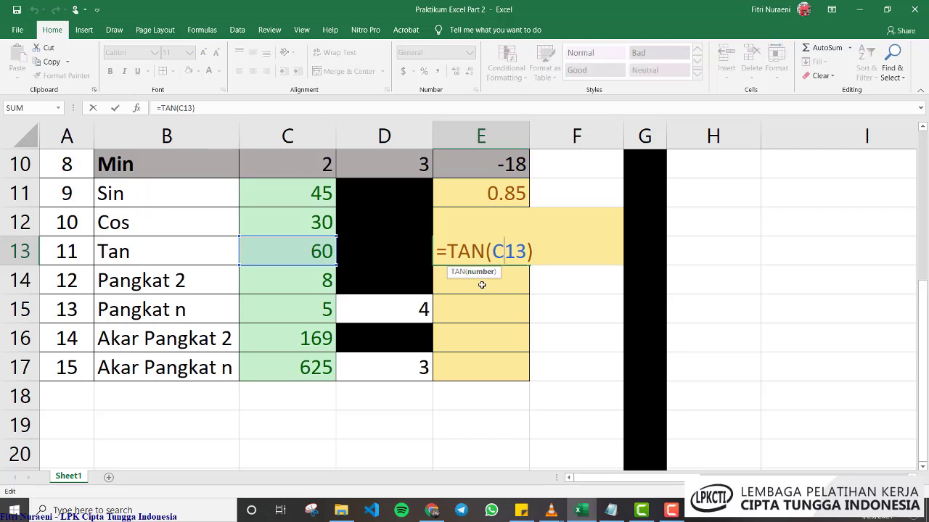
key("Return")
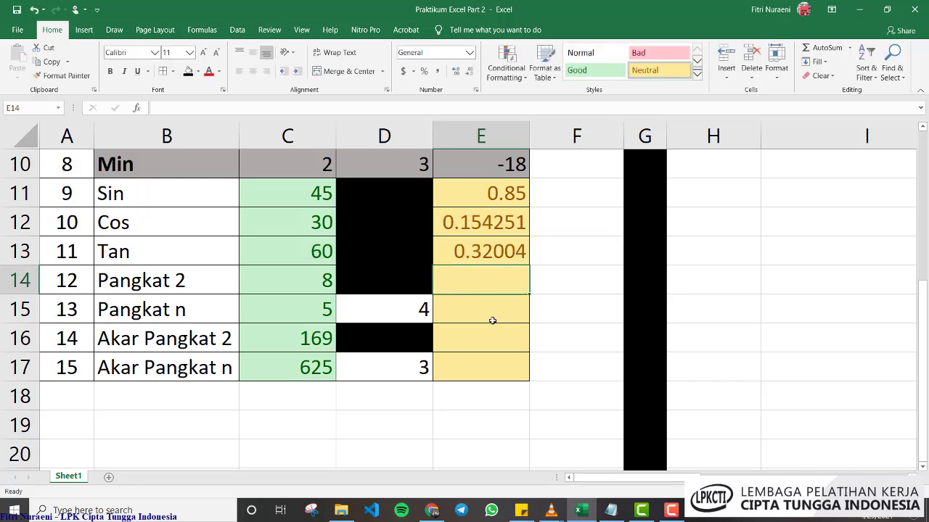
Calculate the Pangkat 2 result by entering =C14^2 in E14
type("=")
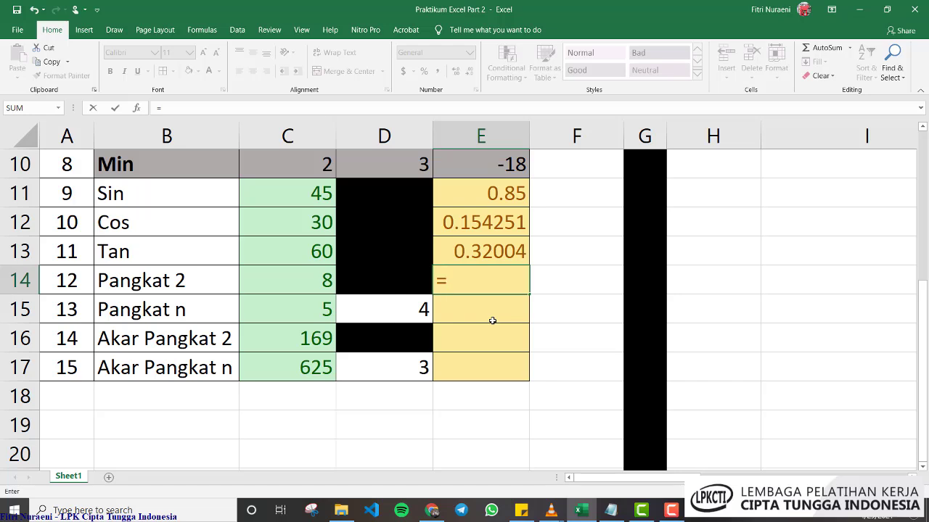
left_click(303, 284)
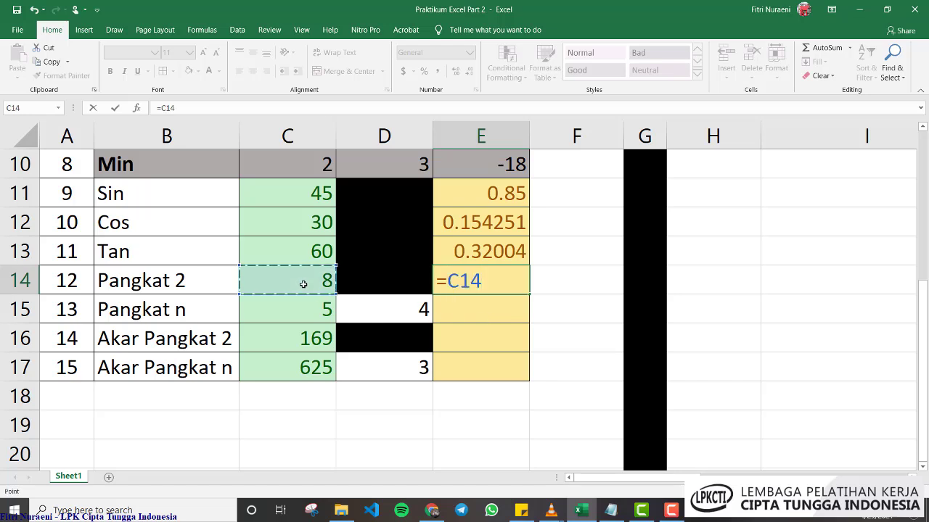
type("^2")
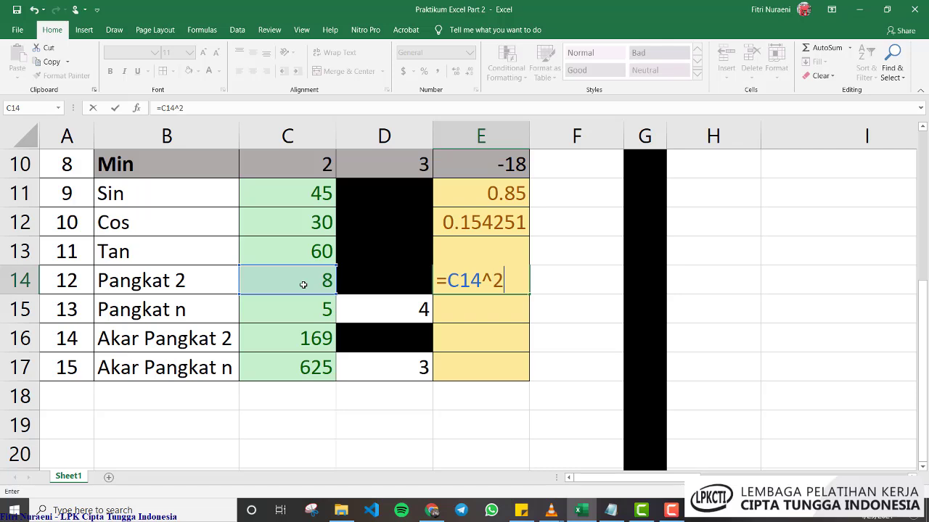
key("Return")
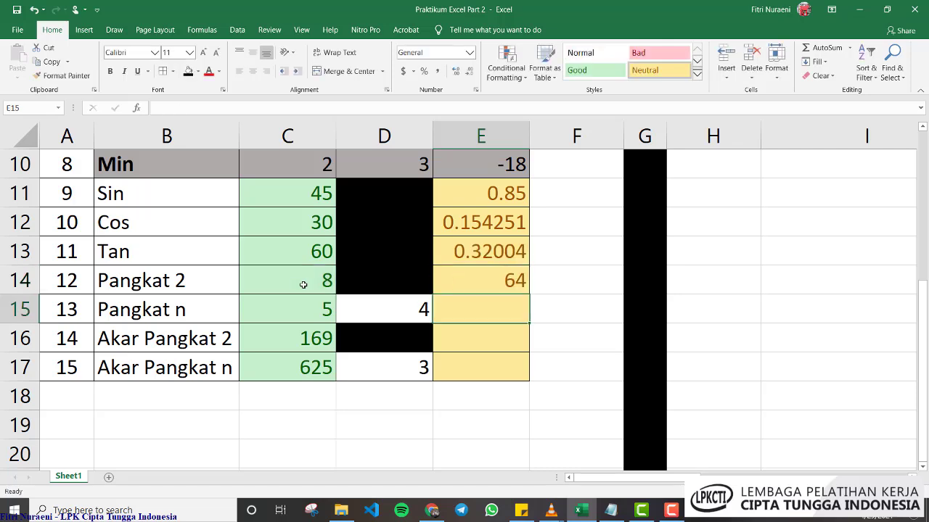
Examine the power operator and the exponent in the Pangkat 2 formula in E14, leaving the formula as it is
key("Up")
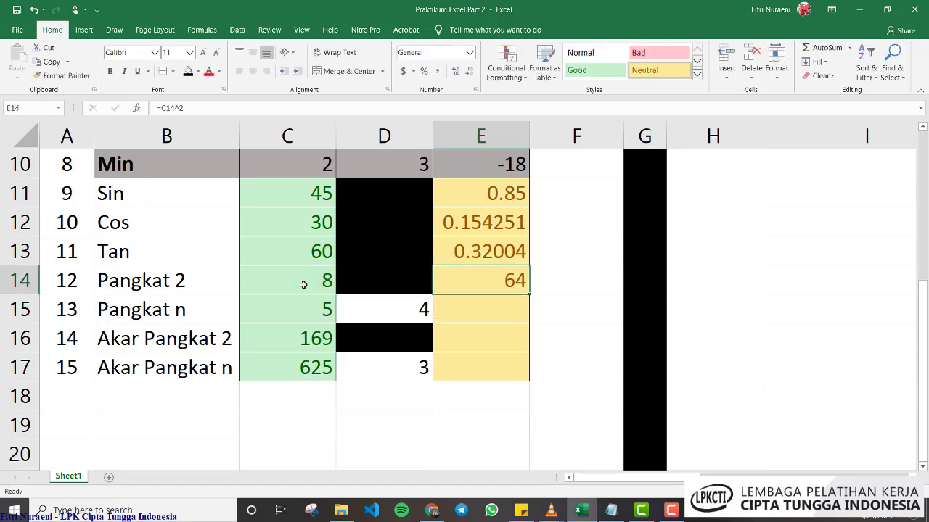
left_click(171, 108)
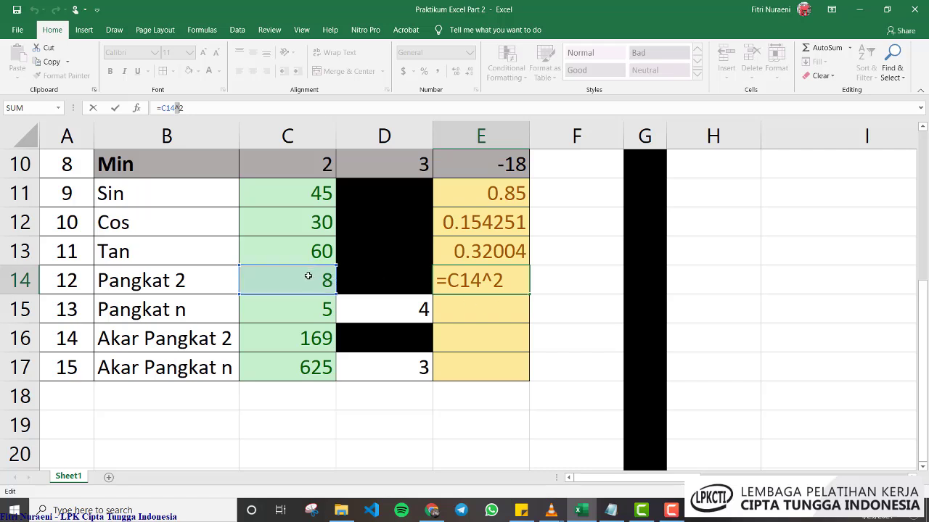
left_click(494, 280)
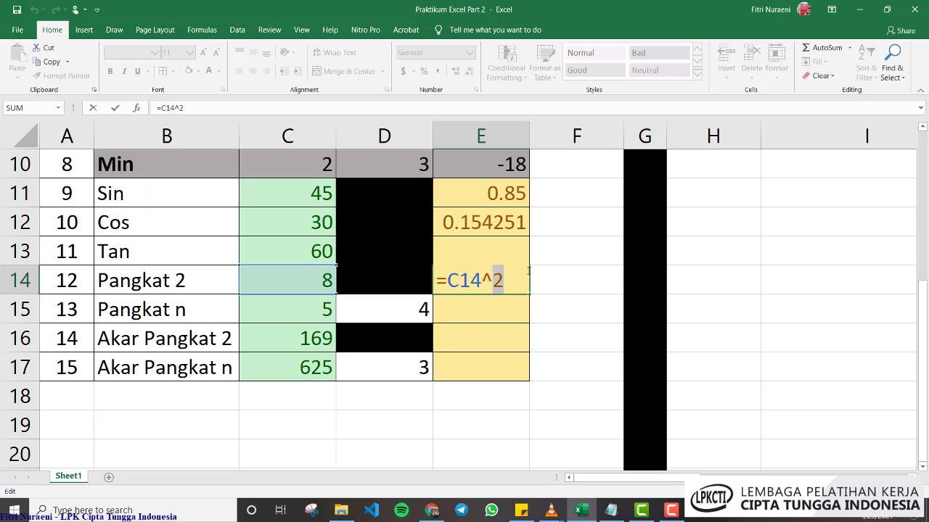
key("Return")
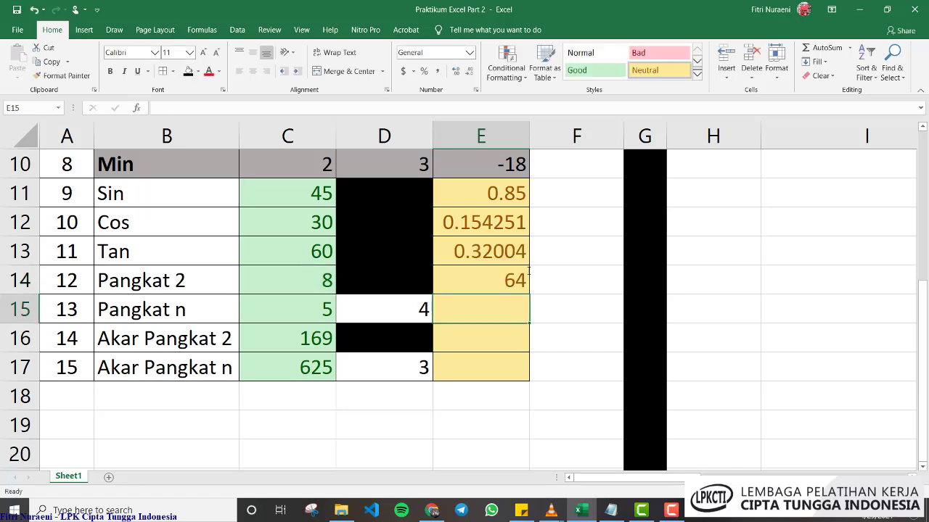
Calculate the Pangkat n result by entering =C15^D15 in E15
type("=")
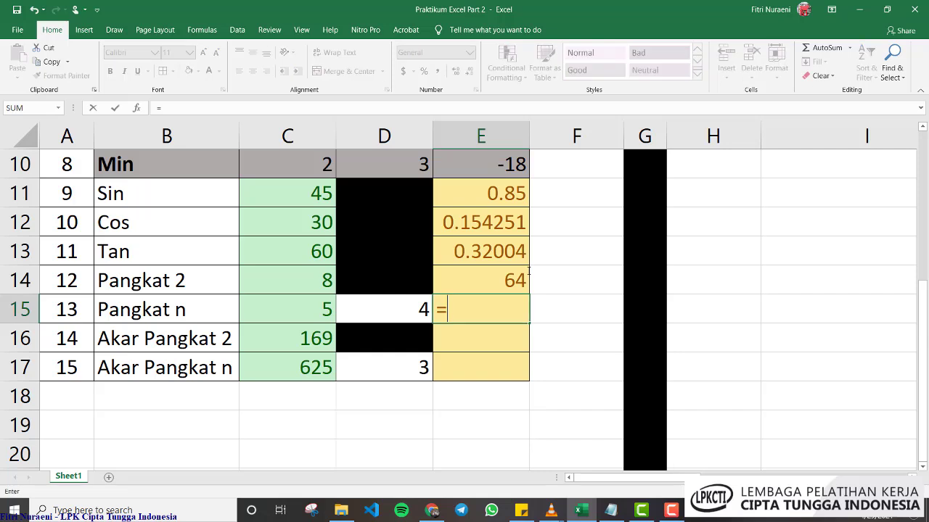
left_click(316, 308)
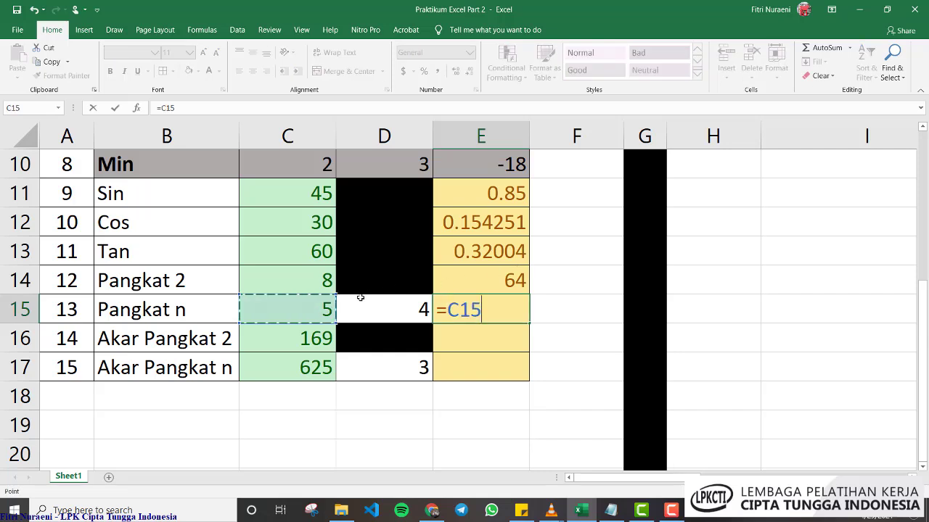
type("^")
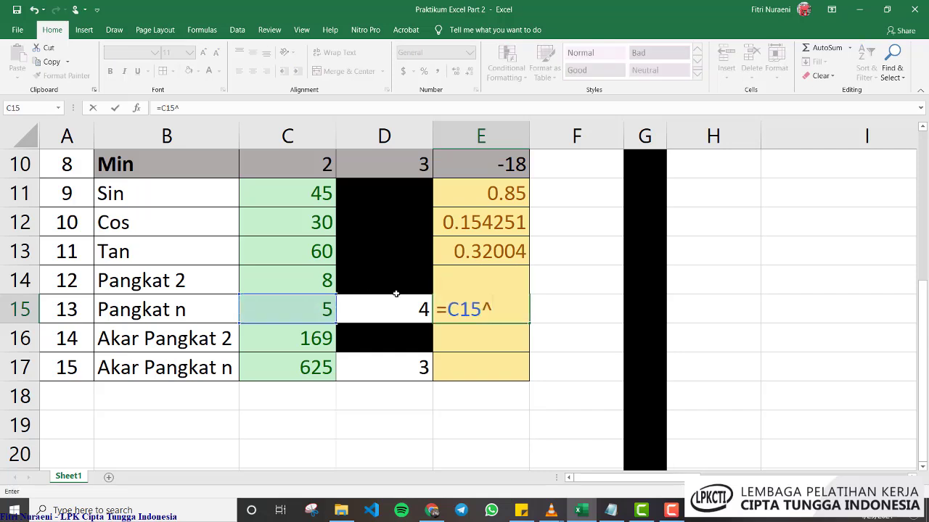
left_click(423, 309)
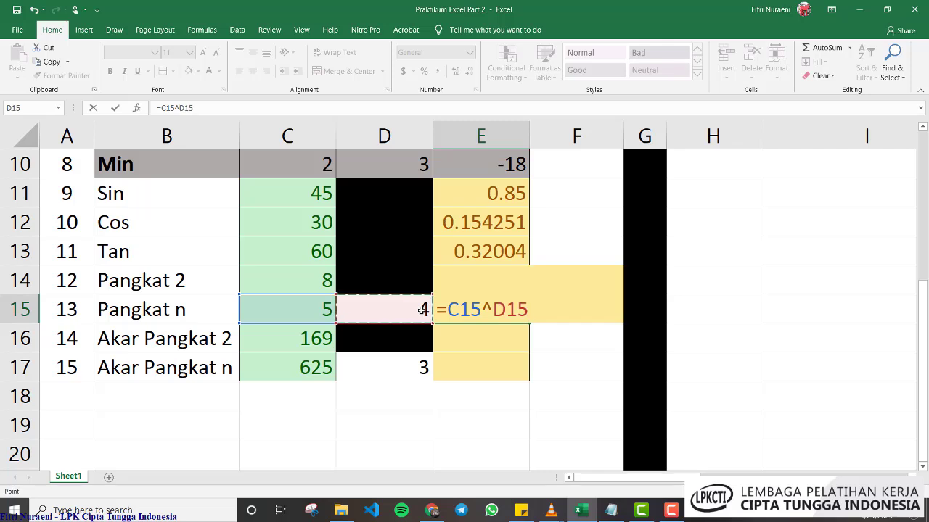
key("Return")
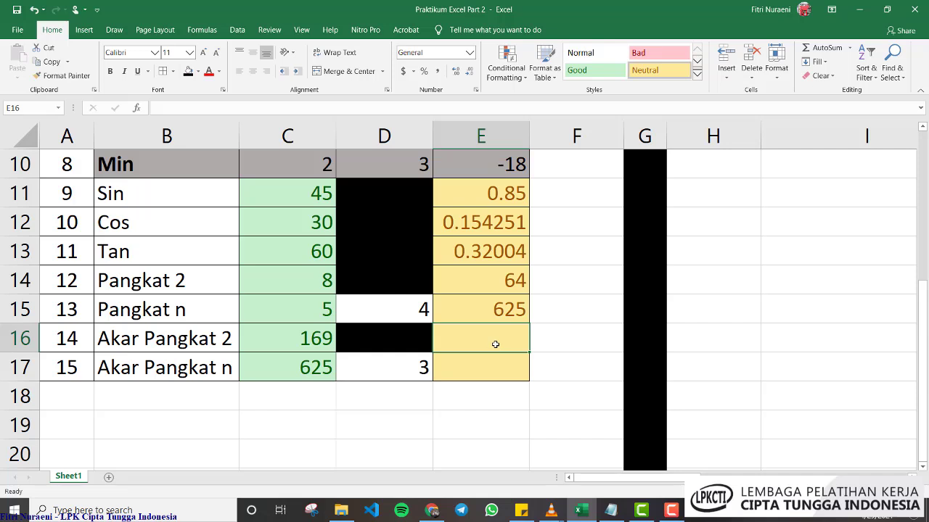
Calculate the Akar Pangkat 2 result by entering =SQRT(C16) in E16
type("=sqr")
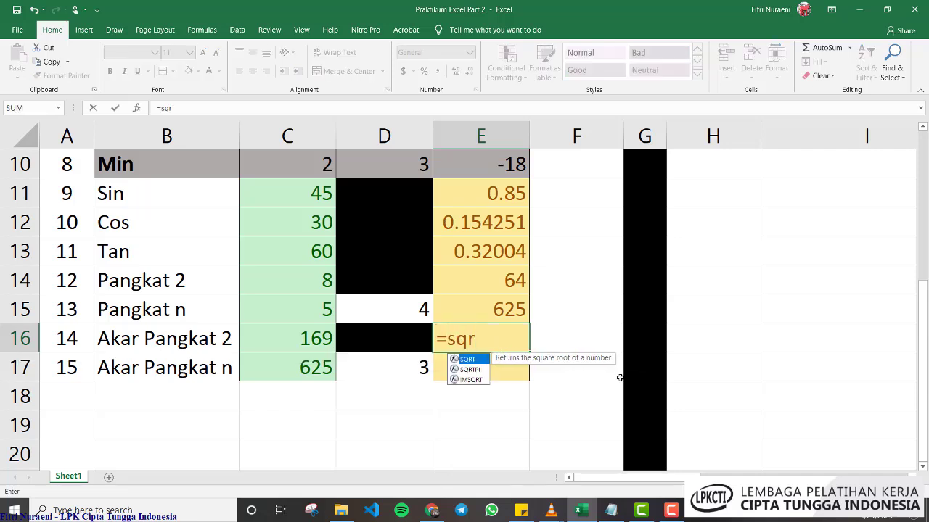
key("Tab")
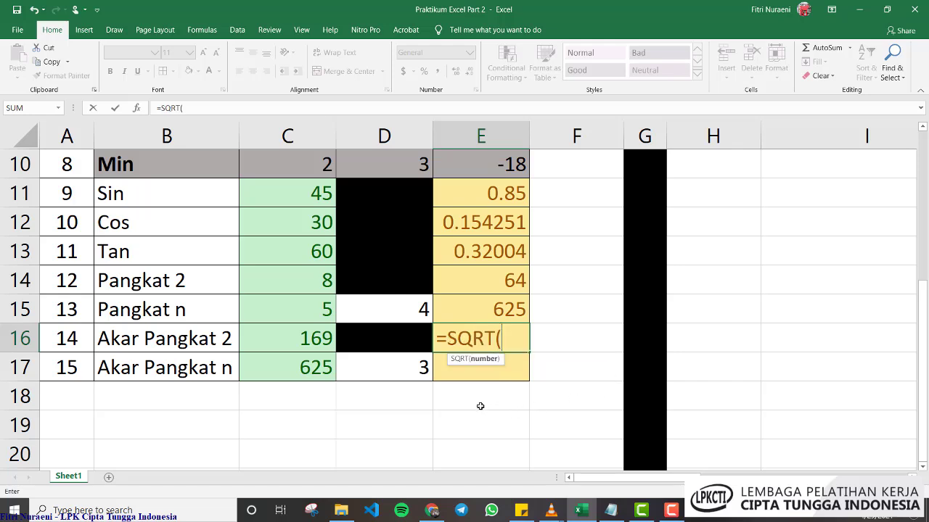
left_click(327, 349)
type(")")
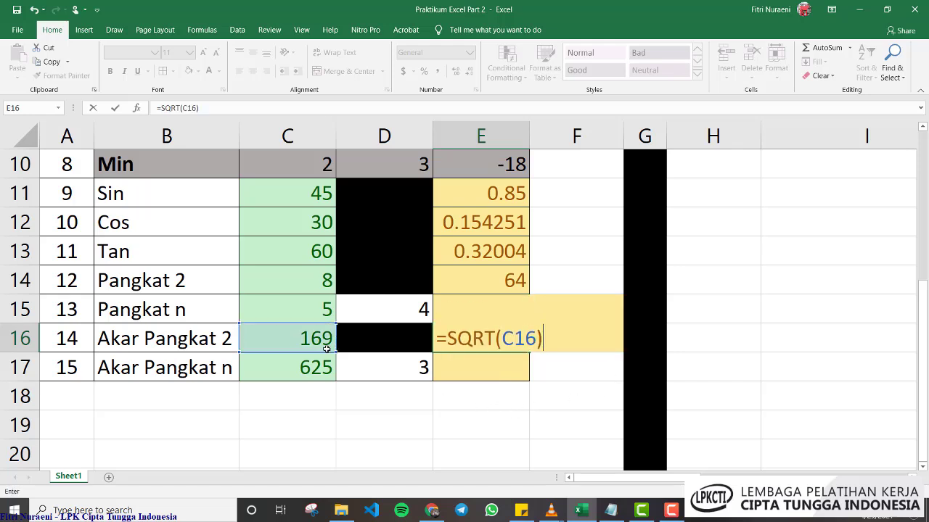
key("Return")
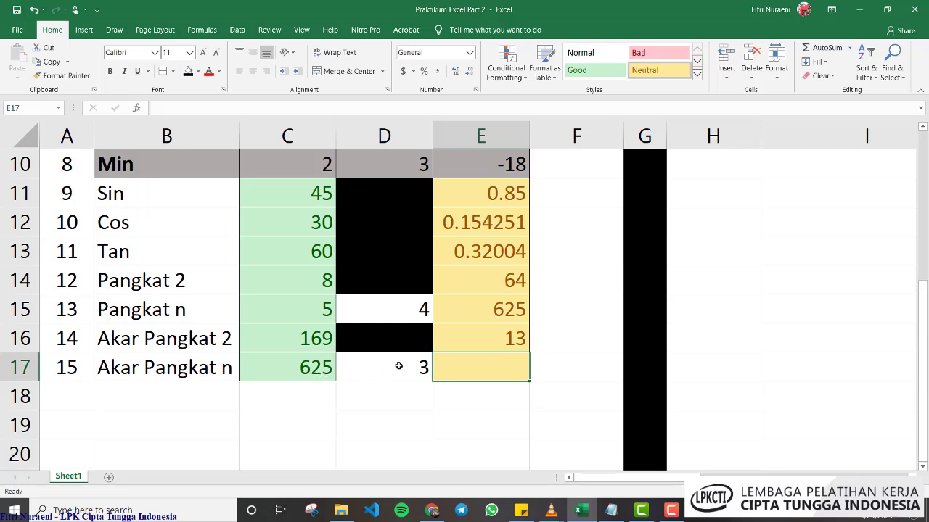
type("=")
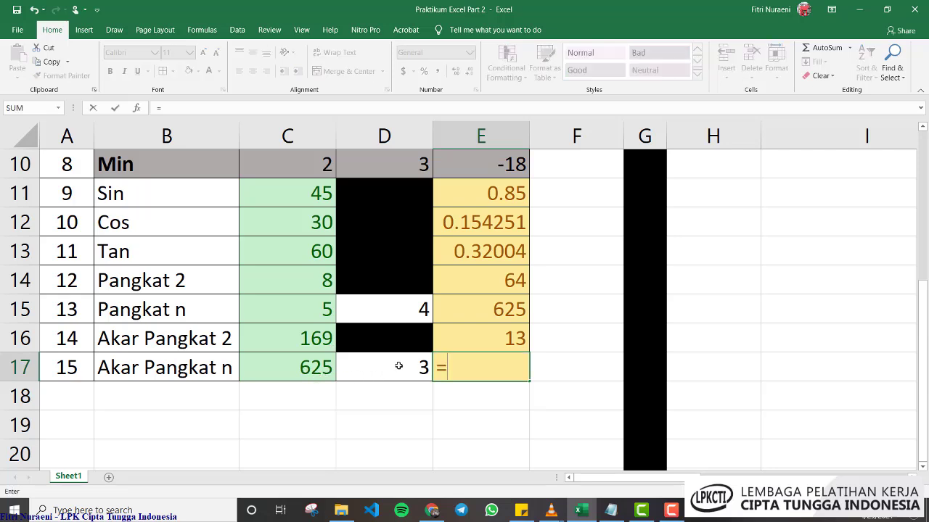
type("s")
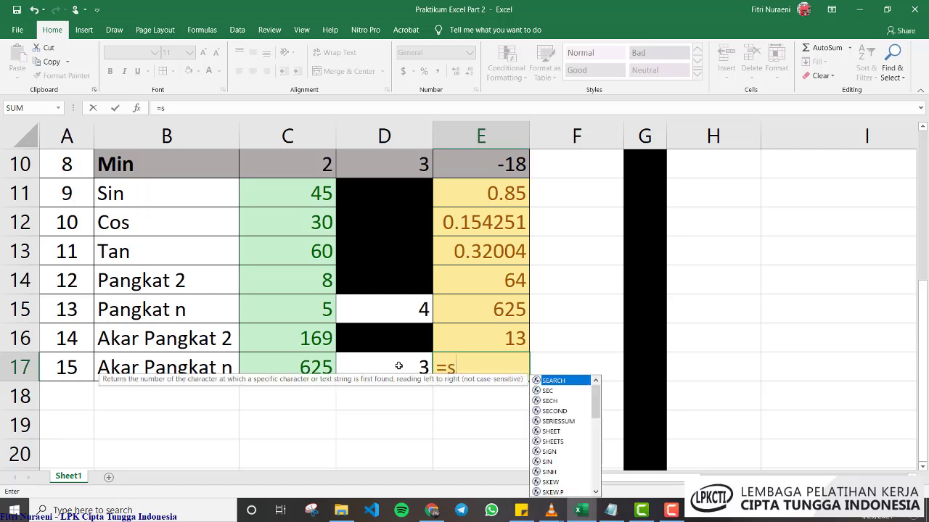
type("q")
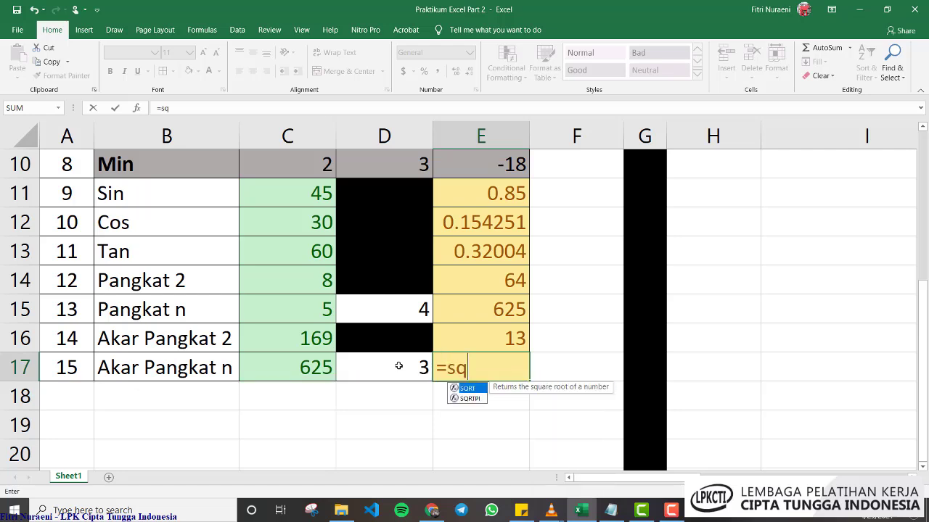
key("Down")
key("BackSpace")
key("BackSpace")
key("BackSpace")
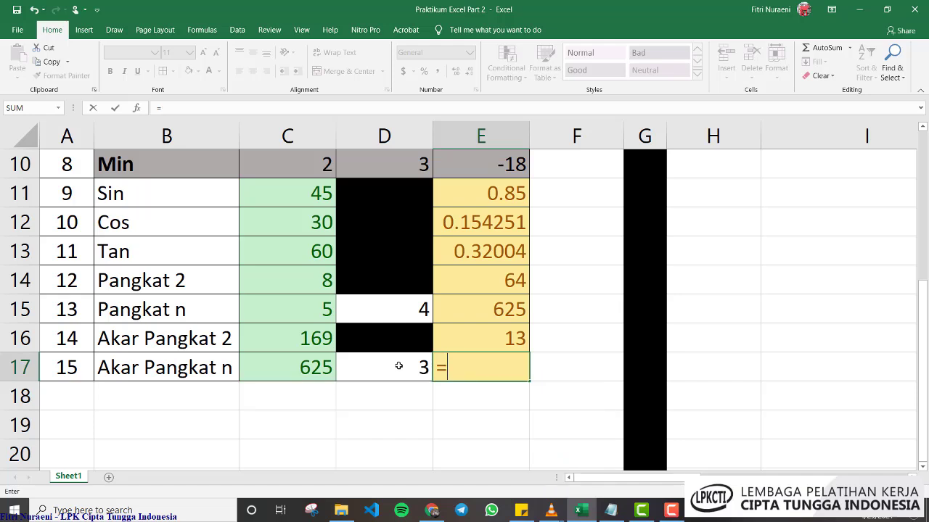
left_click(668, 514)
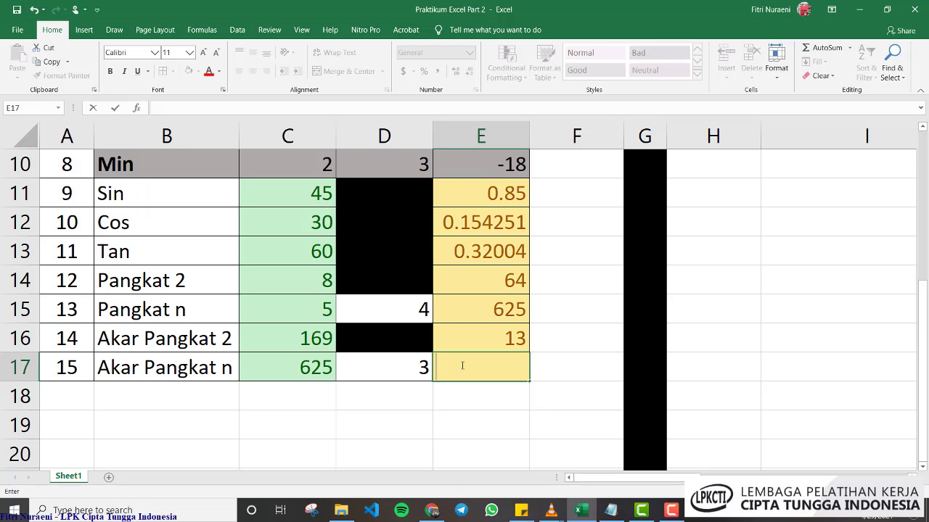
Calculate the Akar Pangkat n result by entering =C17^(1/D17) in E17
type("=")
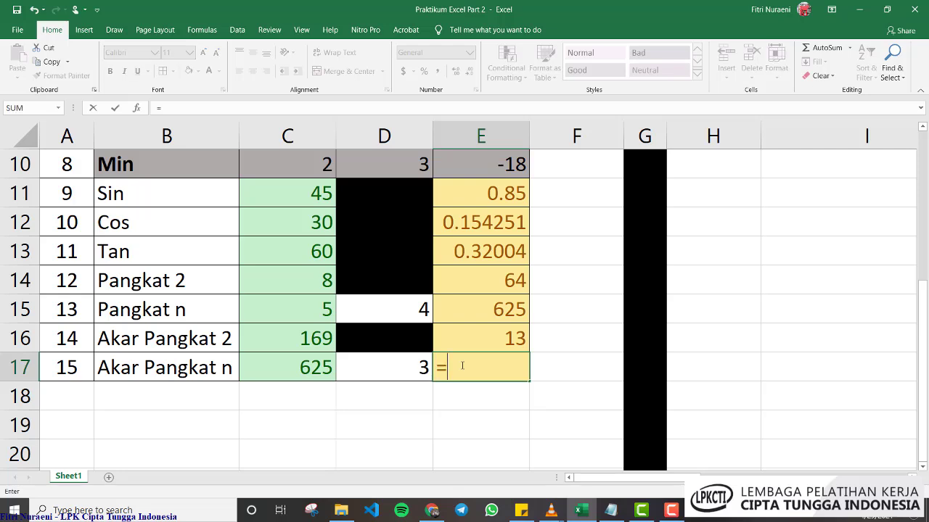
left_click(309, 372)
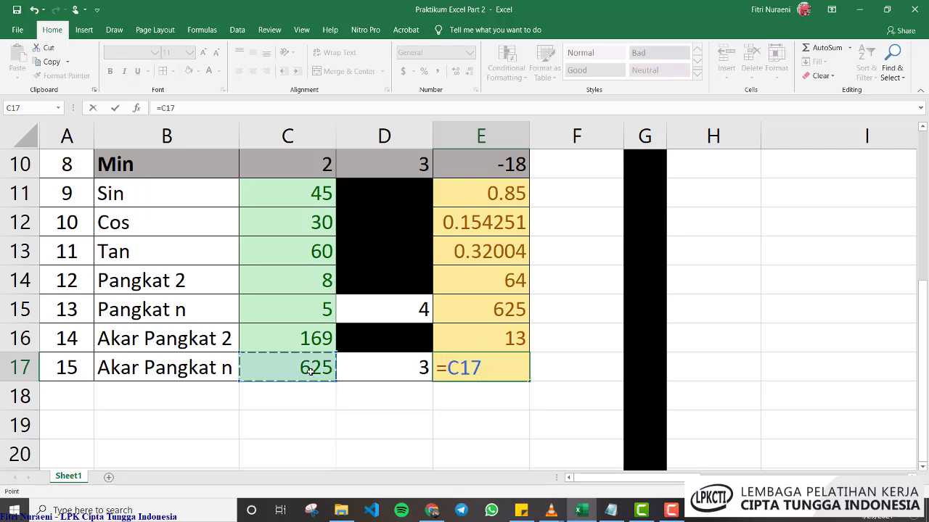
type("^(")
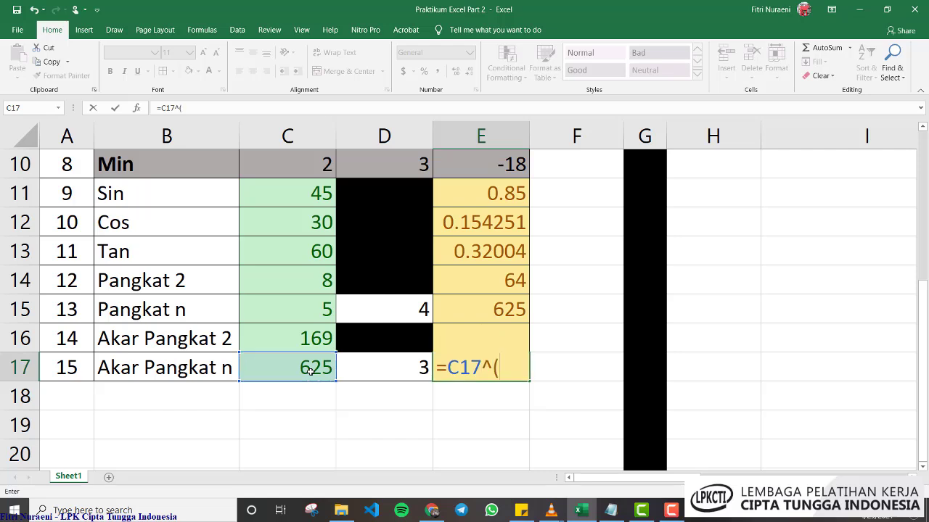
type("1/")
left_click(415, 370)
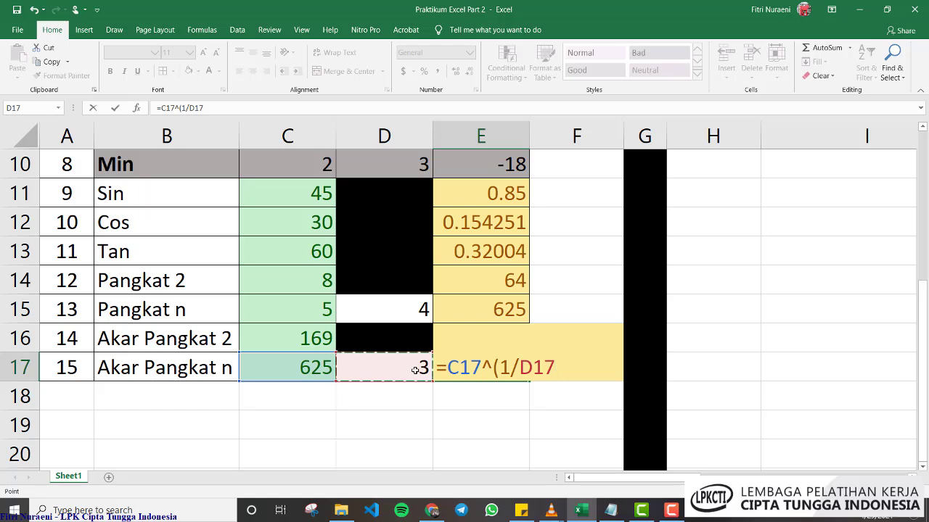
type(")")
key("Return")
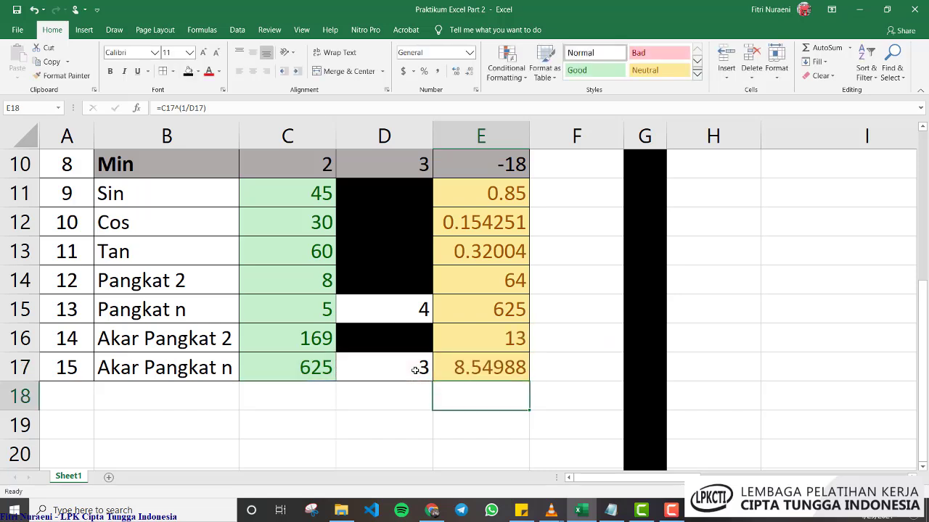
key("Up")
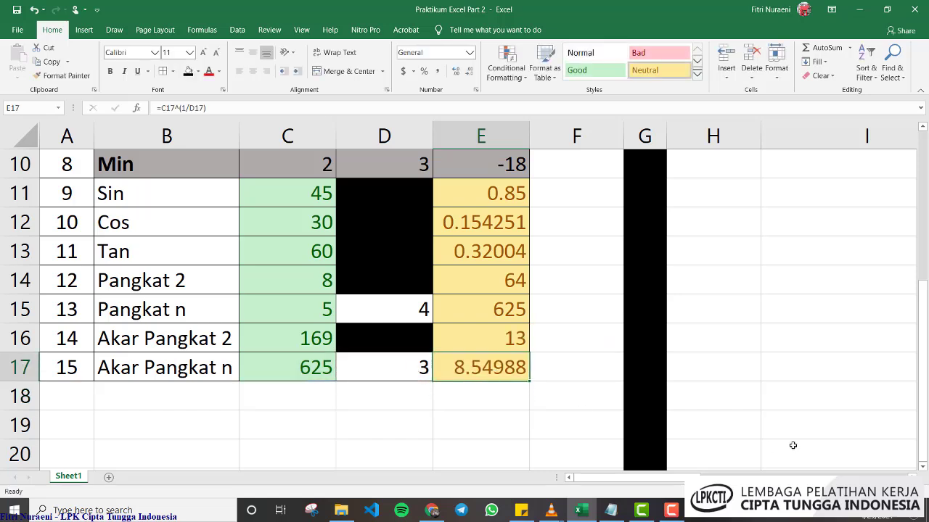
Change the Akar Pangkat n base number in C17 to 8
left_click(326, 372)
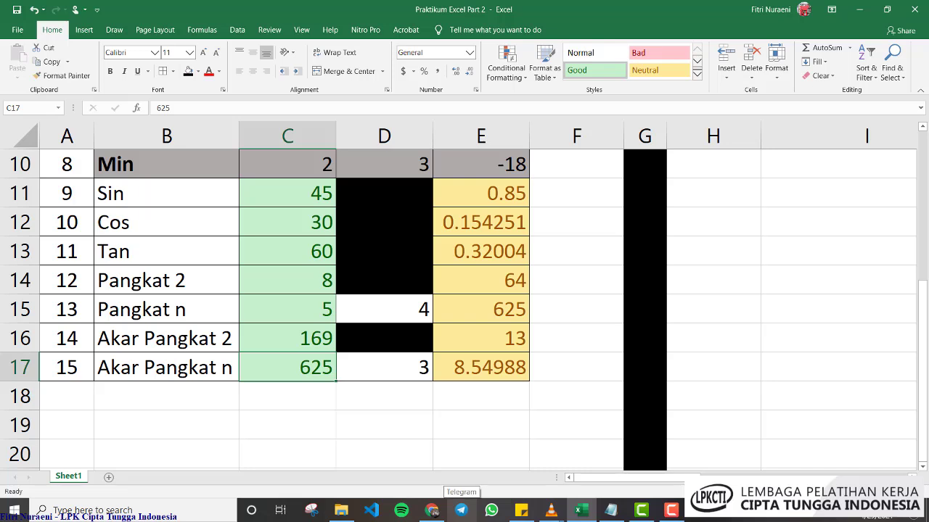
type("8")
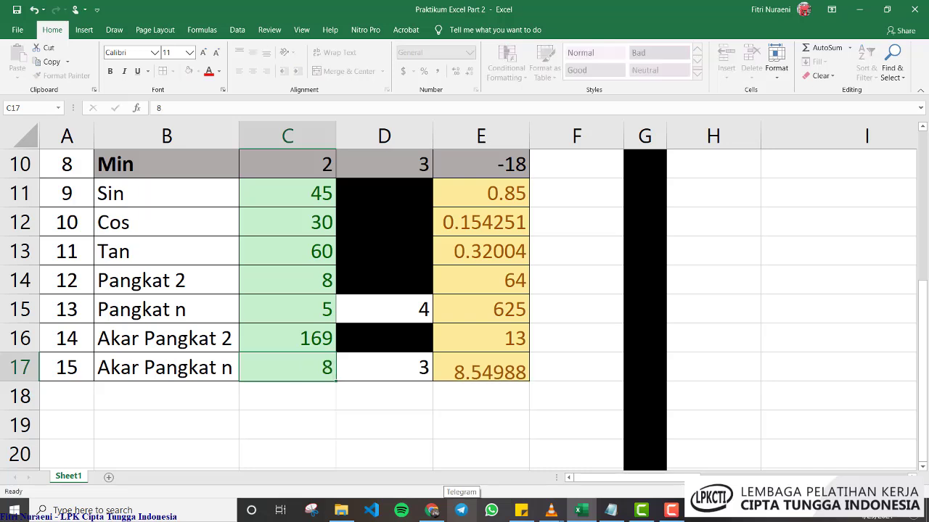
key("Return")
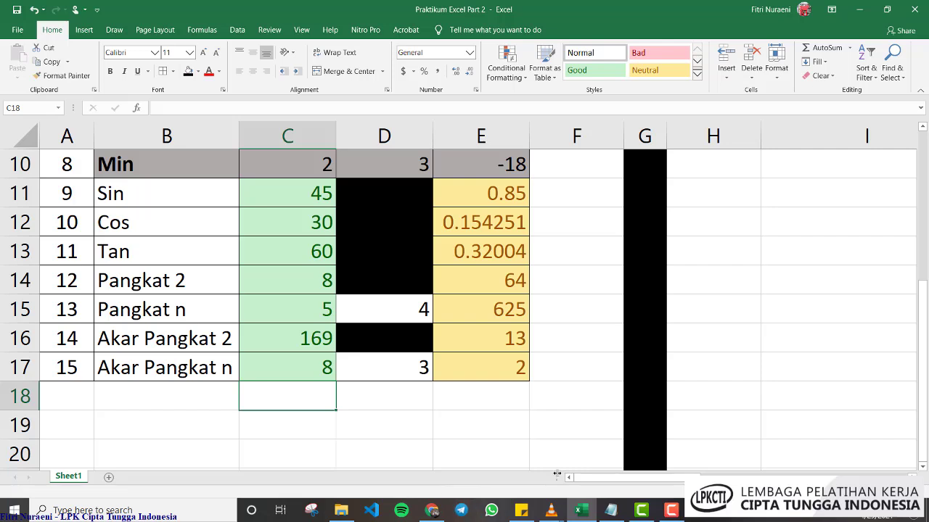
left_click(585, 399)
Examine the fractional exponent 1/D17 and the power operator in the Akar Pangkat n formula in E17
left_click(506, 365)
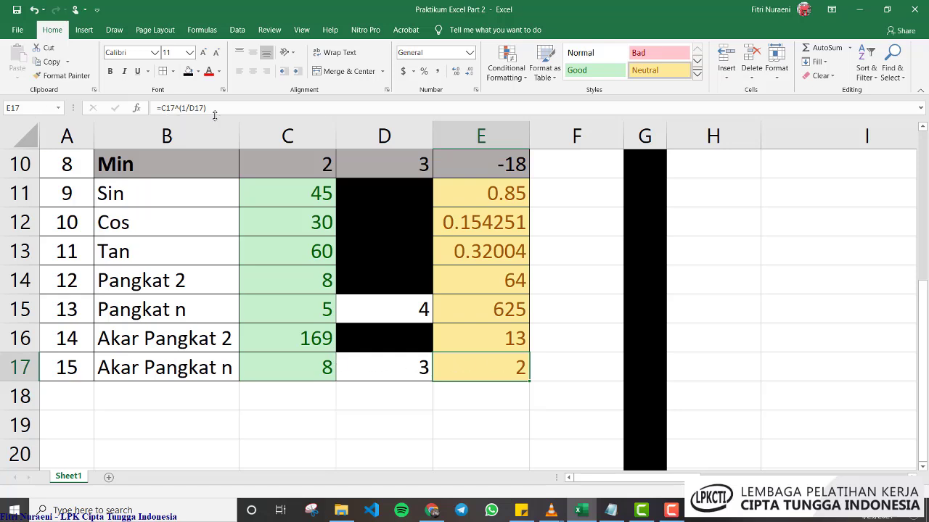
double_click(511, 368)
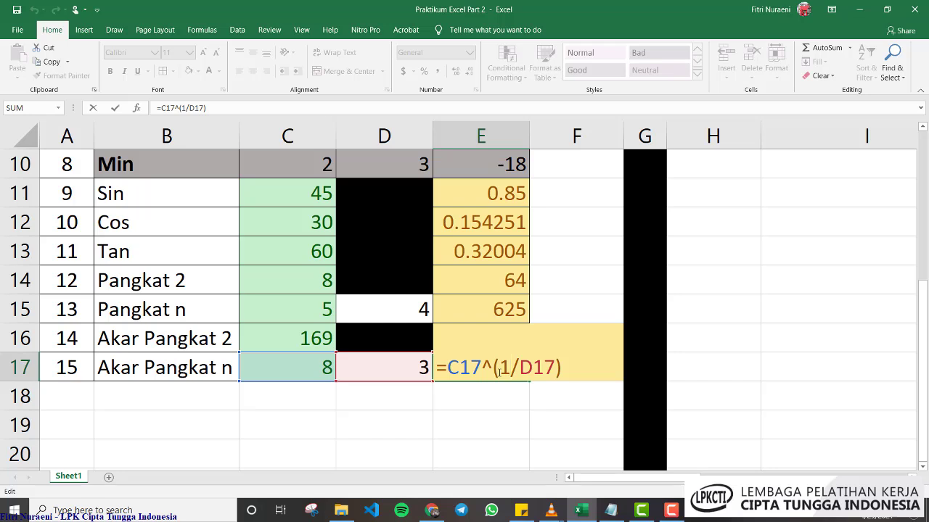
left_click_drag(499, 372, 556, 367)
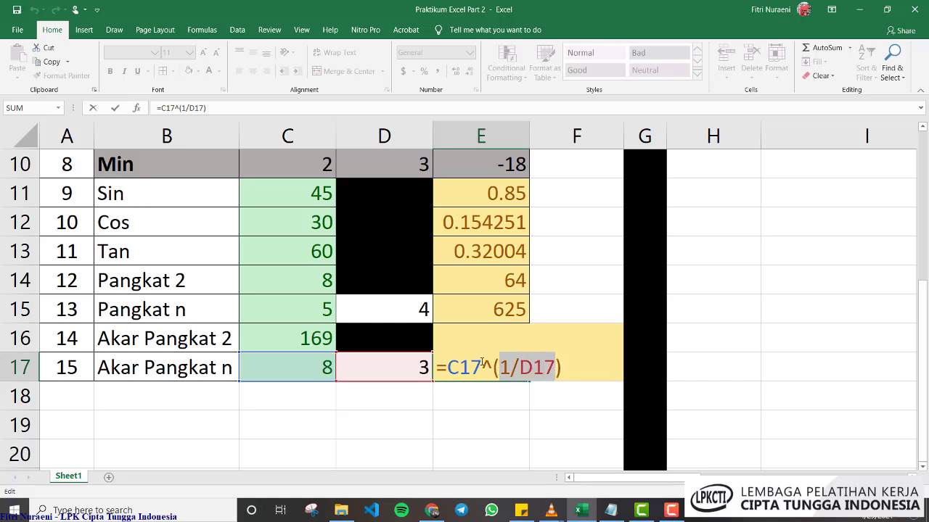
left_click_drag(482, 363, 561, 368)
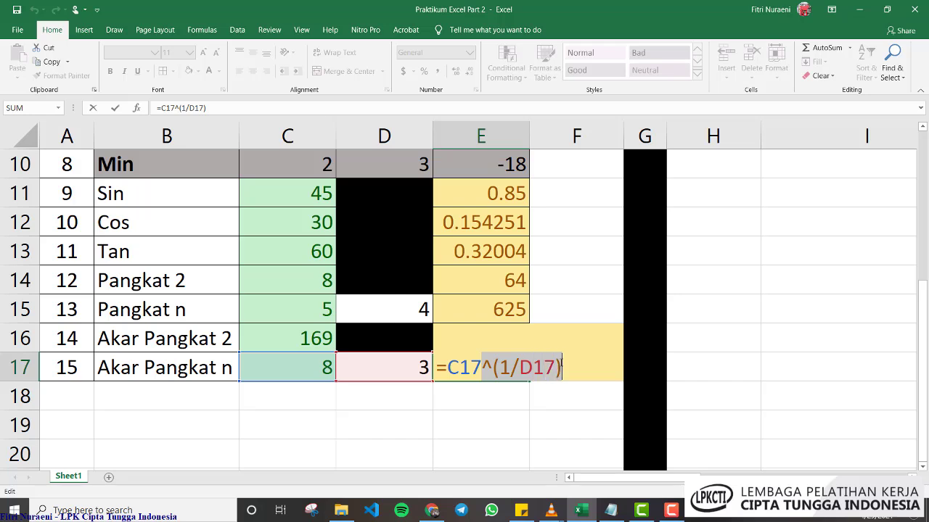
Examine the nth-root formula in E17, checking its C17 base reference and the 1/D17 exponent
double_click(464, 369)
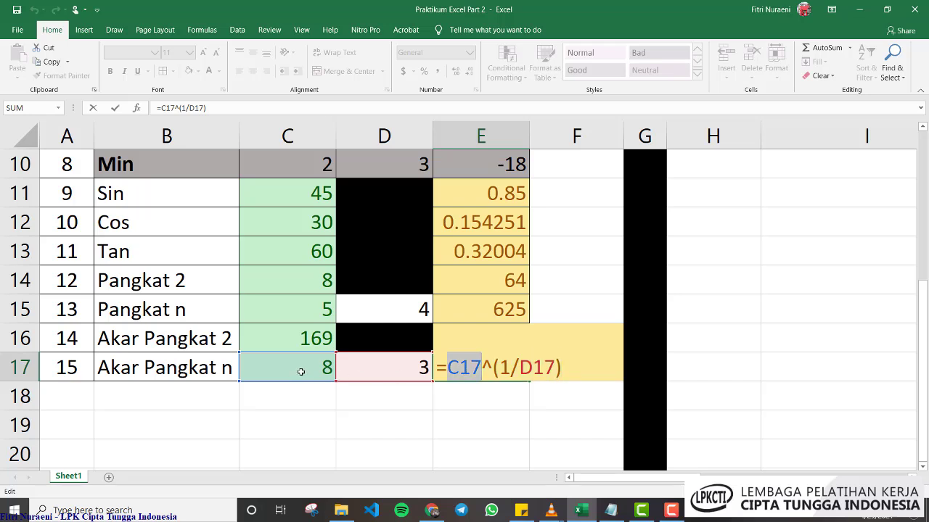
left_click(481, 369)
left_click_drag(482, 367, 511, 366)
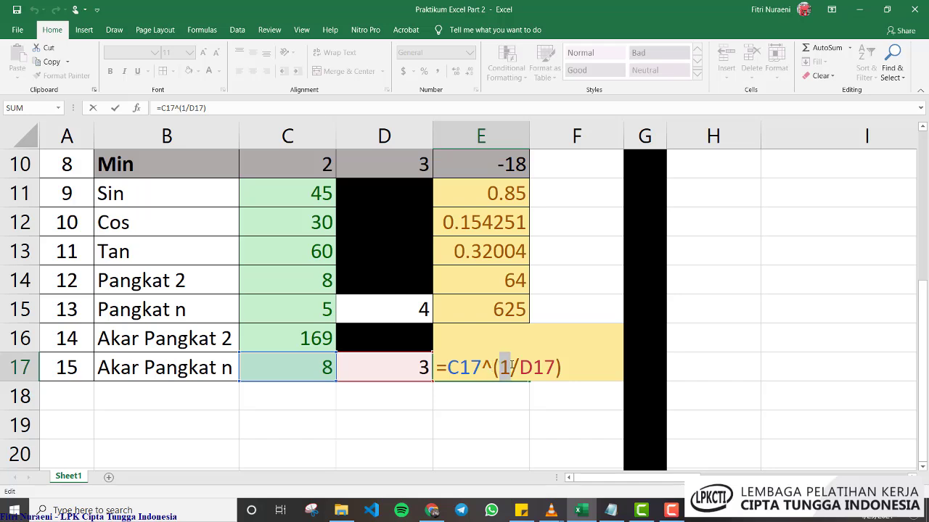
left_click(517, 363)
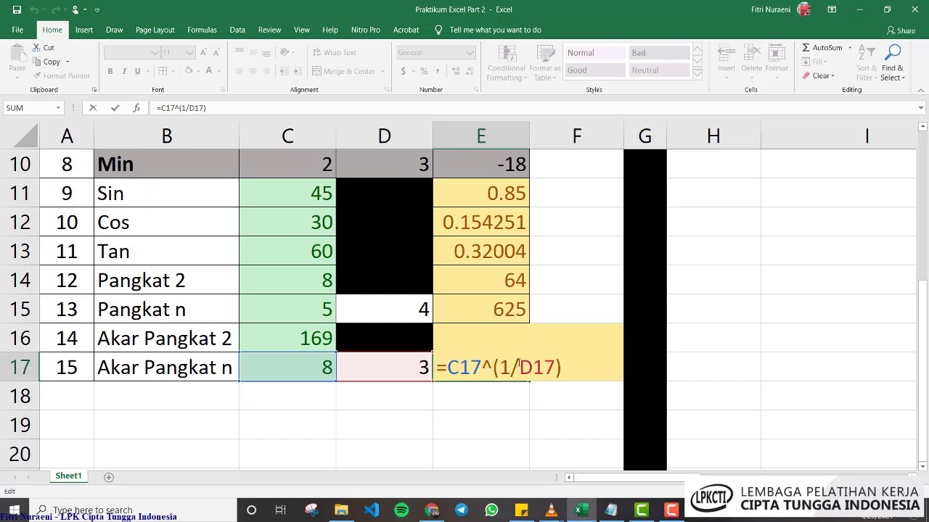
left_click(410, 365)
key("Escape")
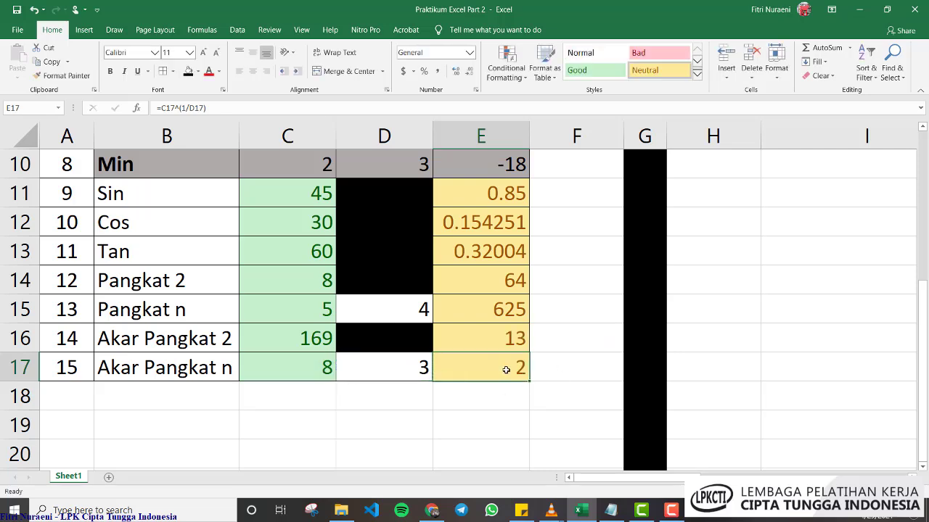
key("F2")
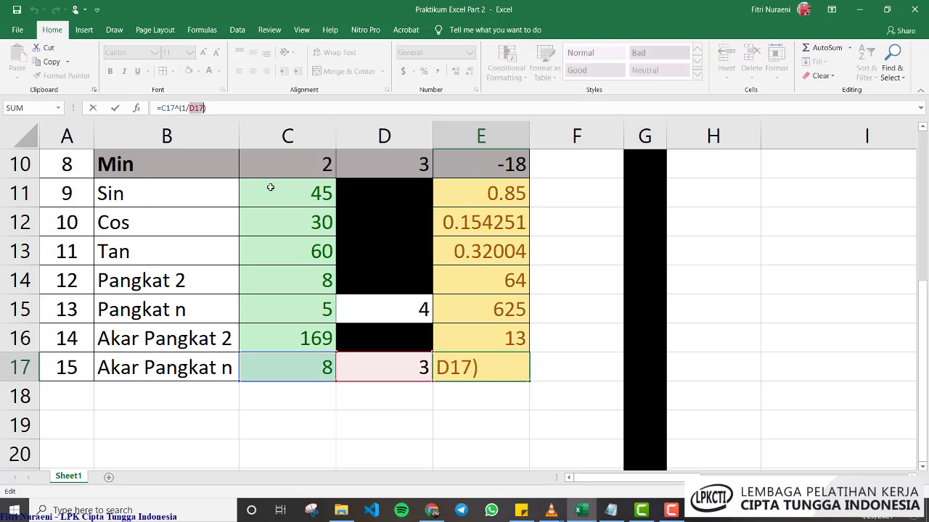
left_click(449, 365)
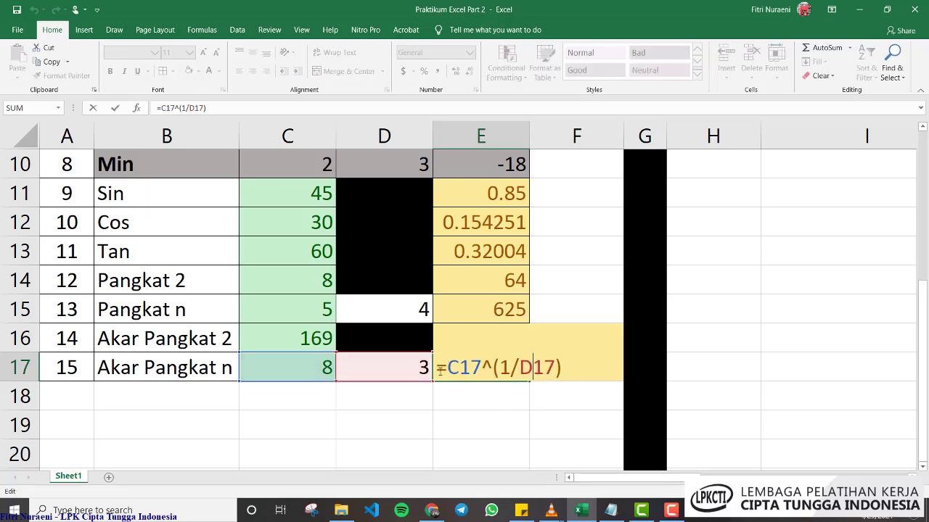
key("Return")
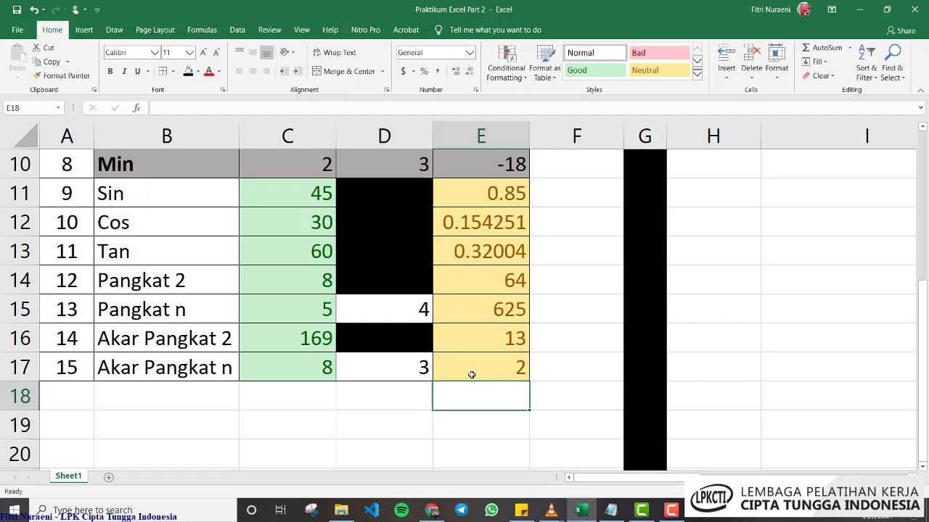
Review Tabel 2.1 as a whole and examine the addition formula in the Penjumlahan result cell E3
scroll(471, 374, "up", 3)
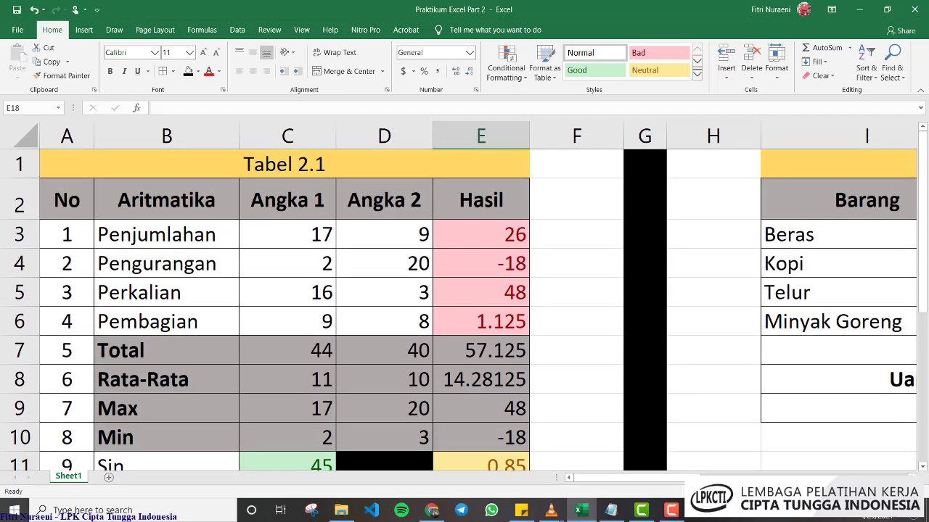
scroll(472, 374, "down", 4)
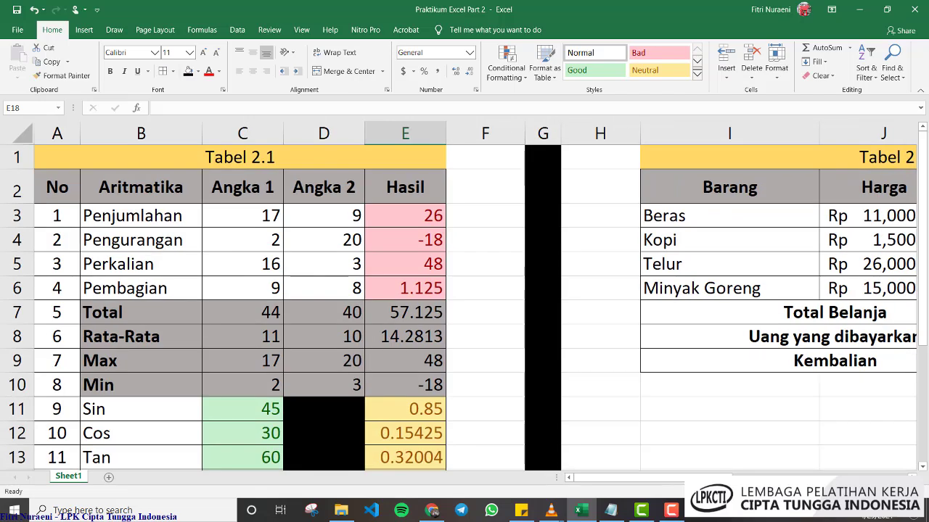
left_click(836, 492)
left_click(829, 492)
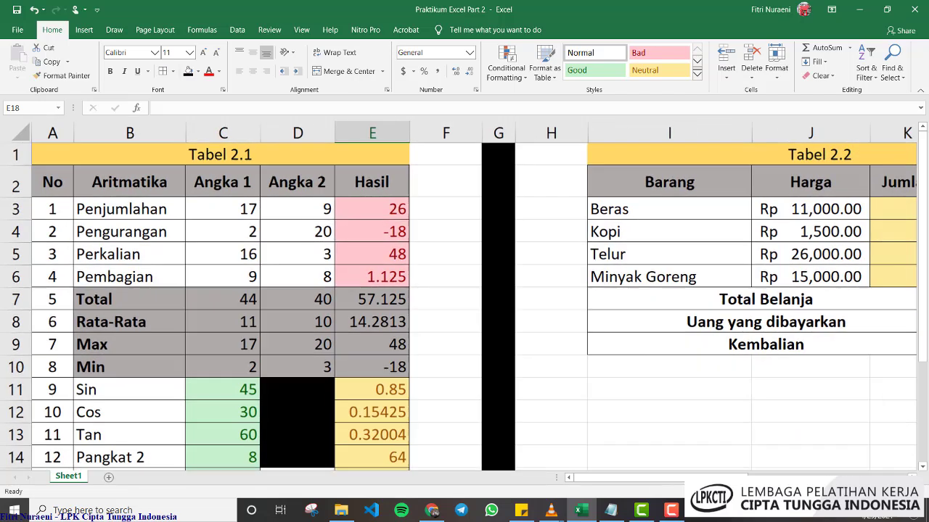
left_click(829, 492)
left_click(829, 492)
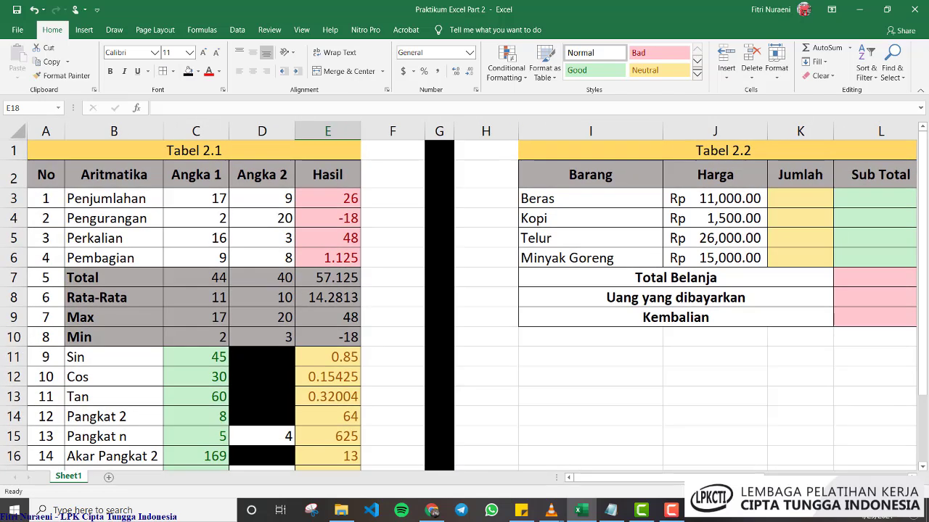
left_click(829, 492)
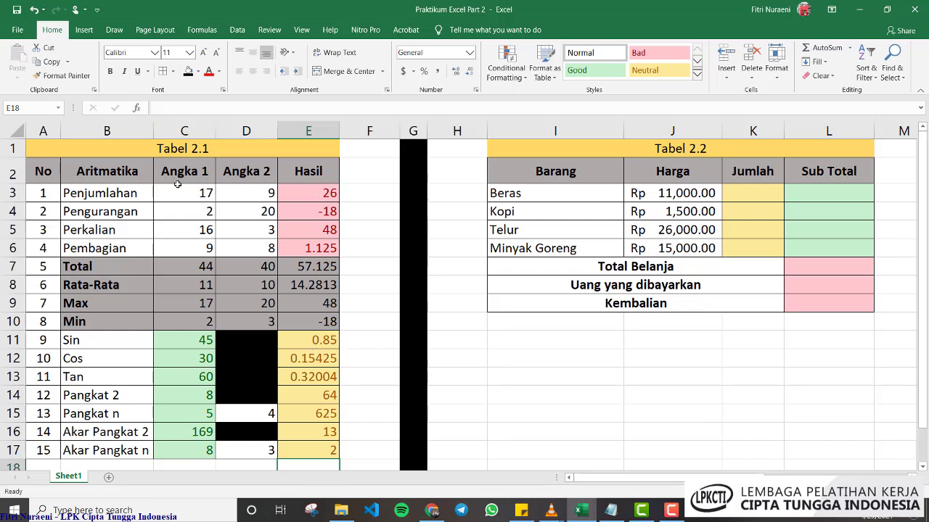
left_click(311, 187)
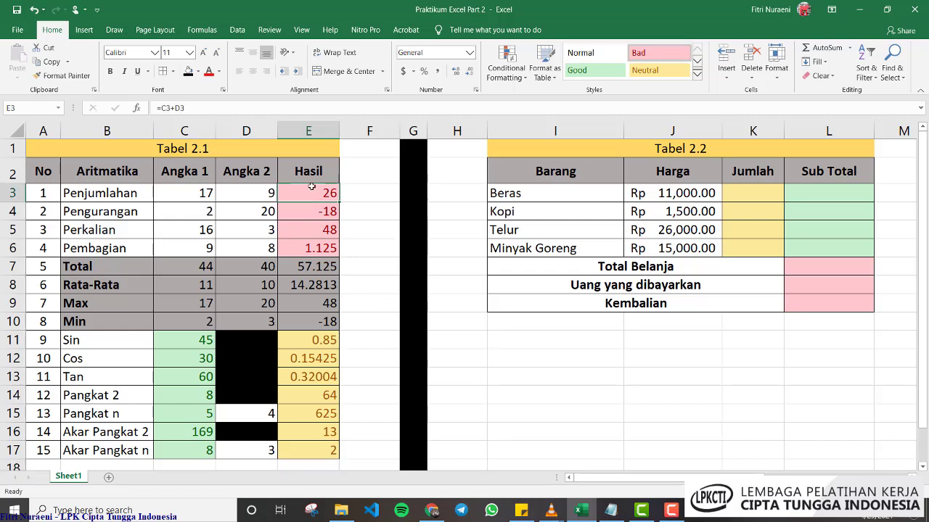
left_click(187, 108)
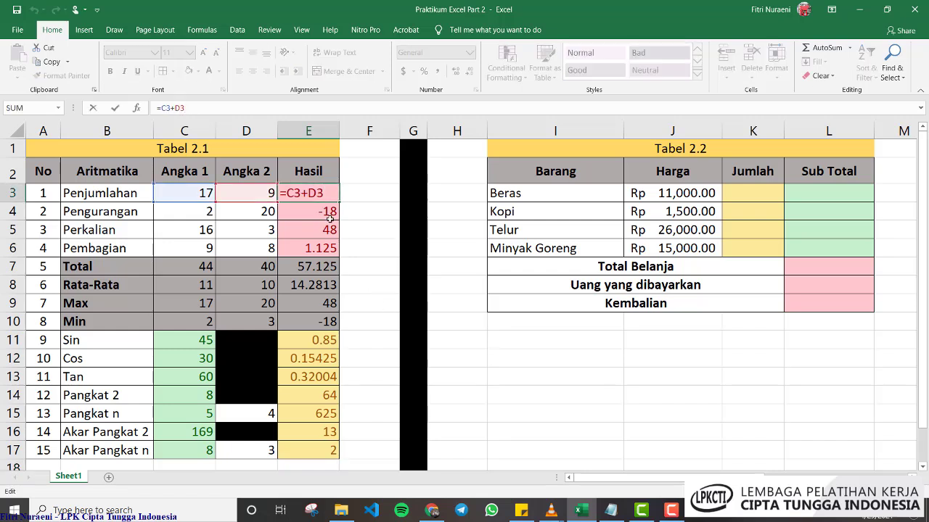
left_click(320, 193)
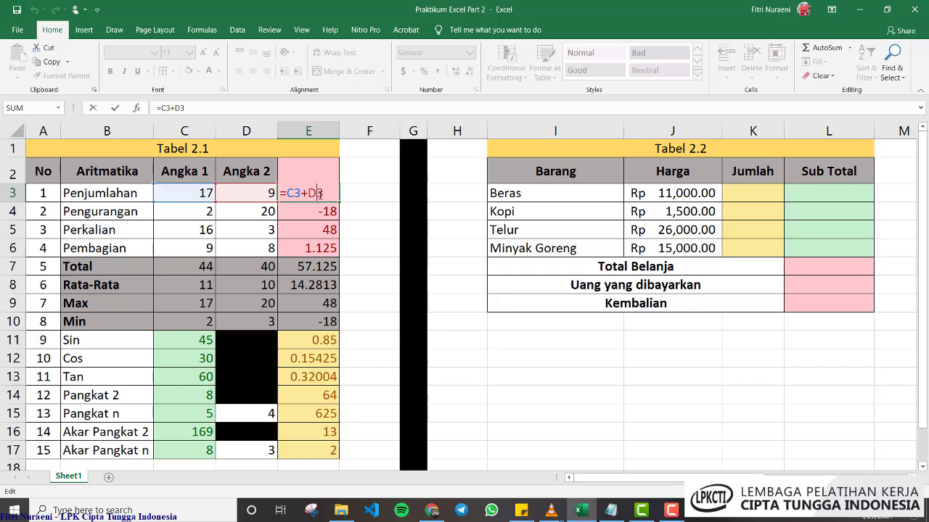
key("Return")
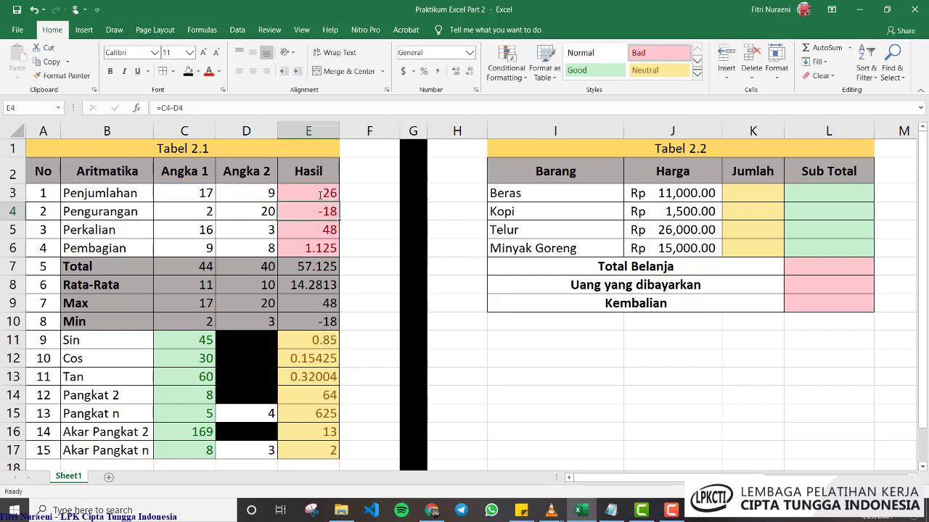
Inspect the formulas behind the Sin, Pangkat n and Total results in the Hasil column of Tabel 2.1
left_click(331, 336)
left_click(185, 108)
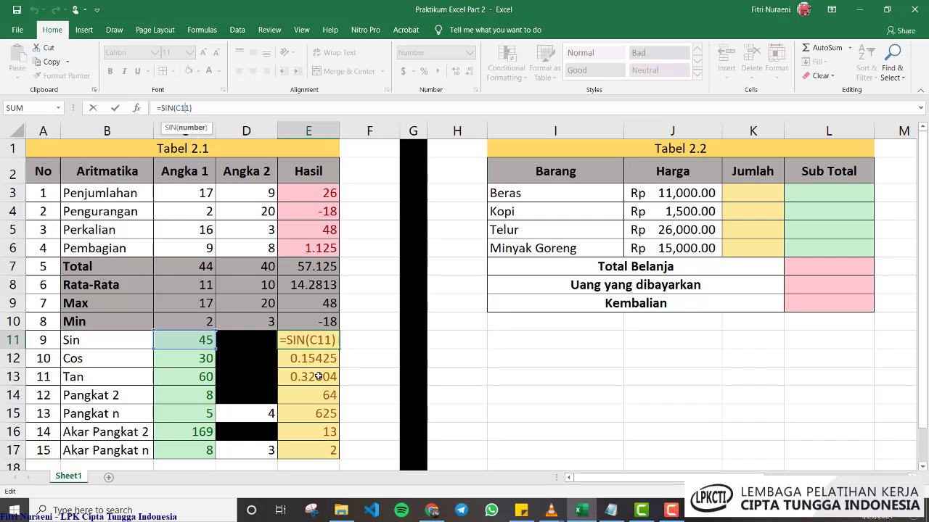
key("Escape")
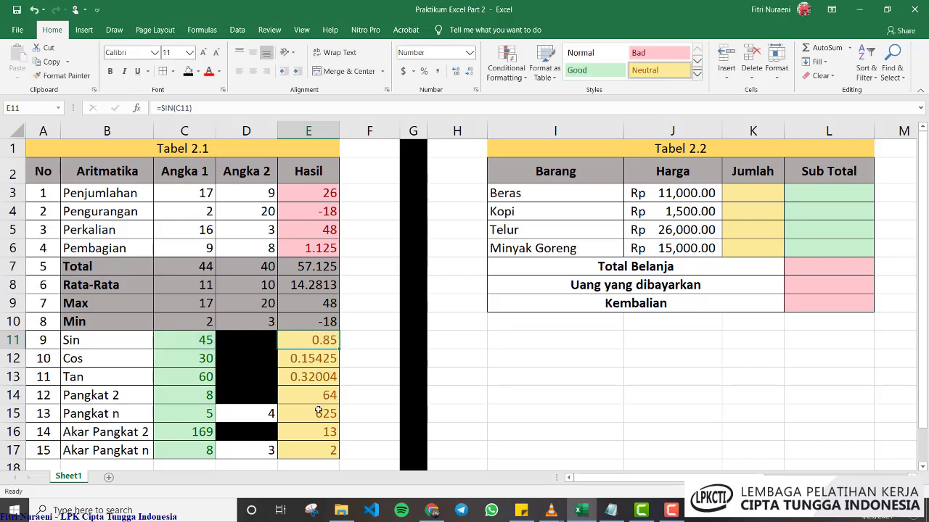
left_click(319, 415)
double_click(319, 415)
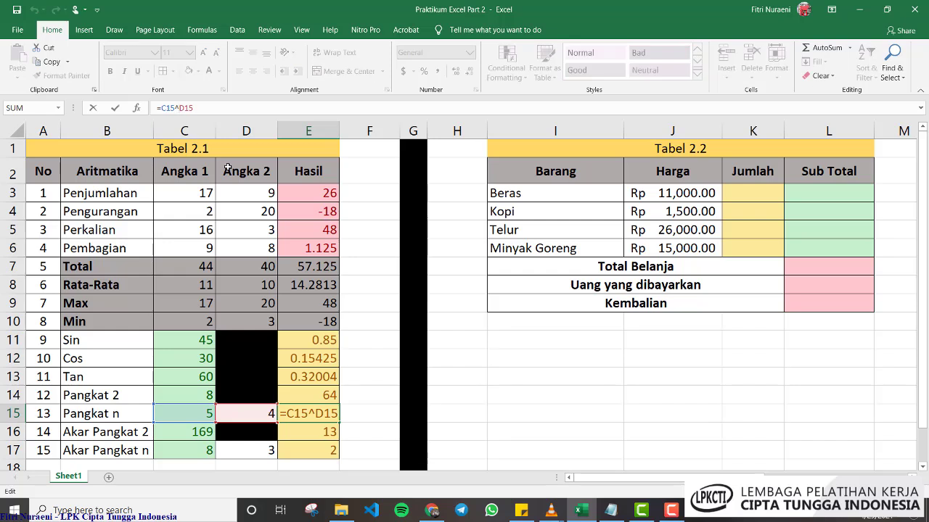
key("Escape")
left_click(291, 268)
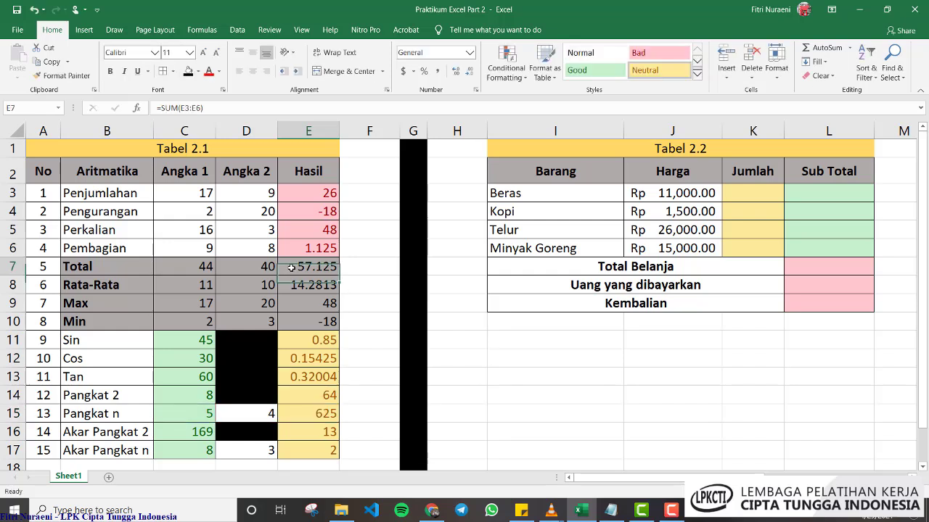
left_click(184, 108)
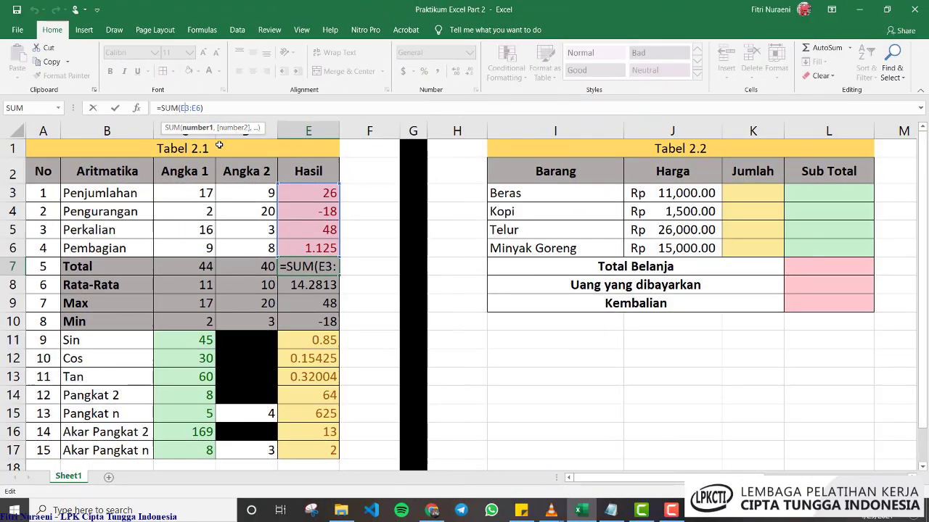
key("Return")
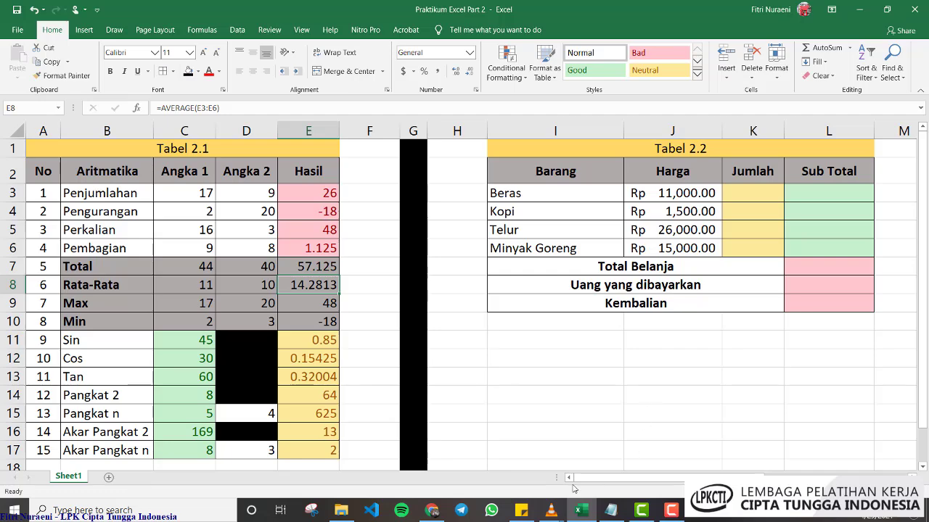
Apply the Neutral cell style to the Uang yang dibayarkan amount cell L8 in Tabel 2.2
left_click_drag(580, 482, 678, 495)
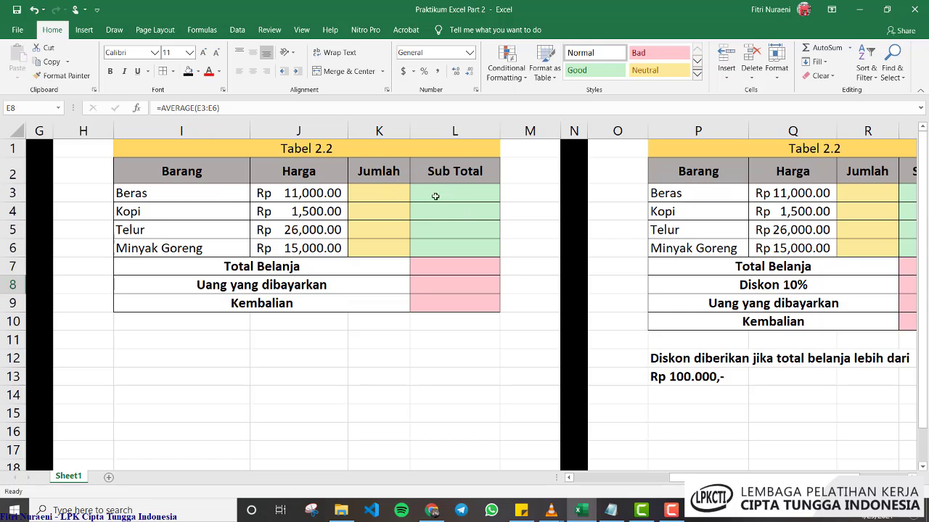
left_click_drag(379, 198, 379, 250)
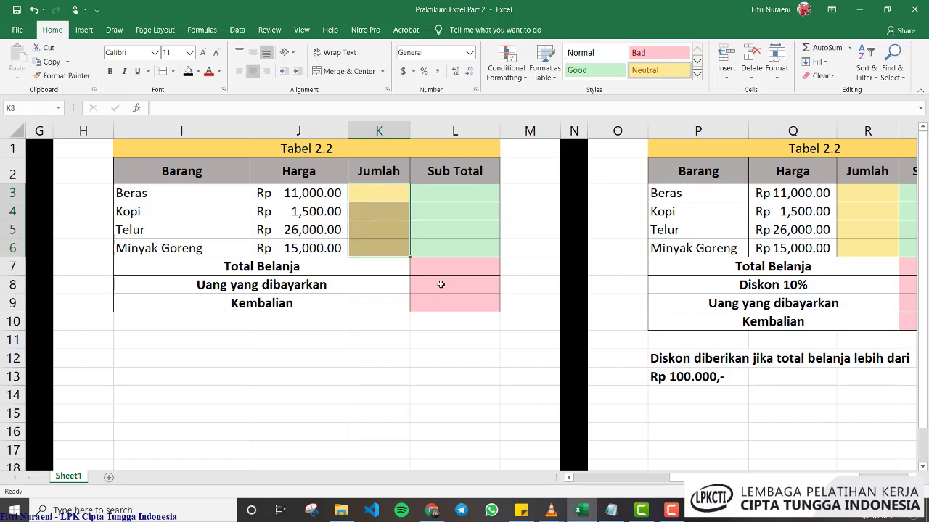
left_click(441, 284)
left_click(599, 61)
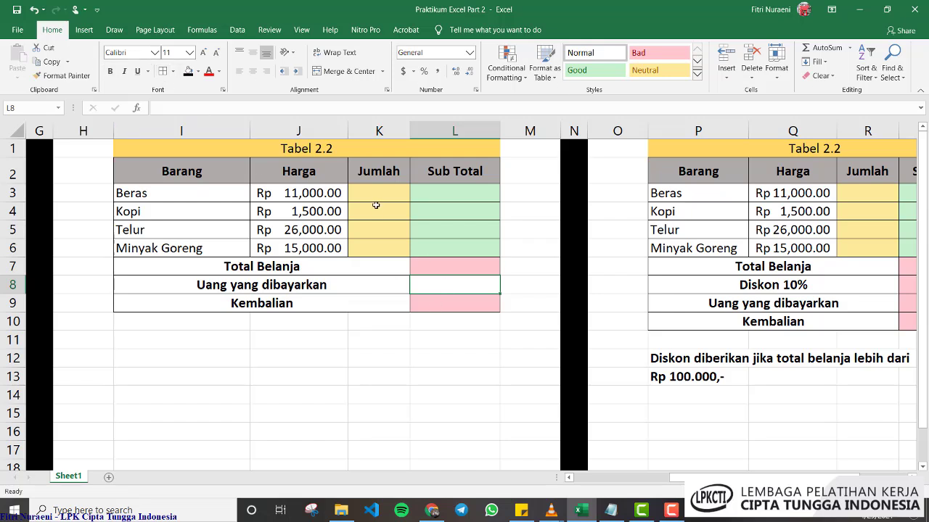
left_click_drag(373, 192, 372, 246)
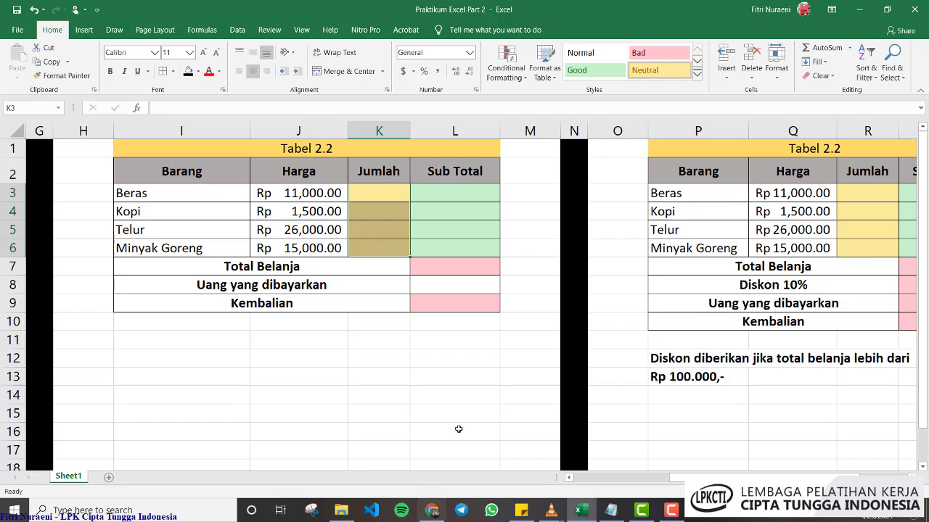
left_click(472, 288)
left_click(665, 73)
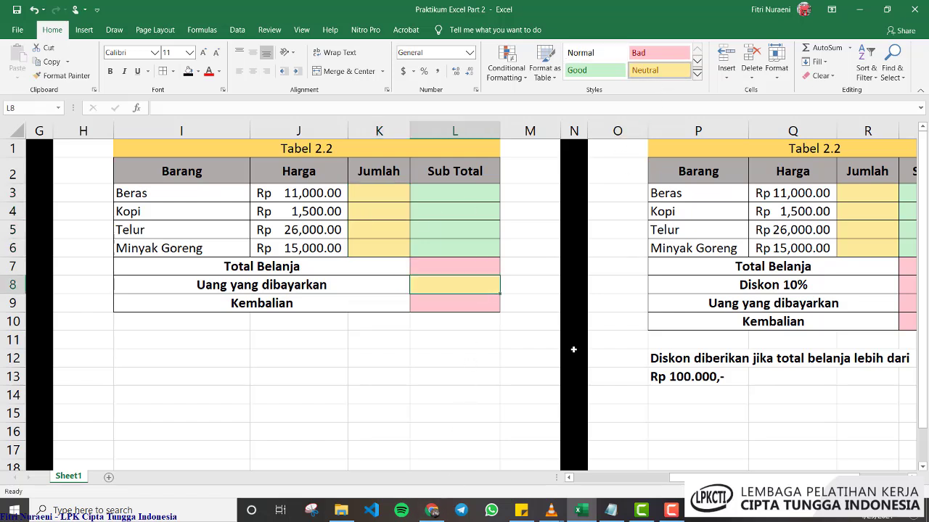
left_click(550, 352)
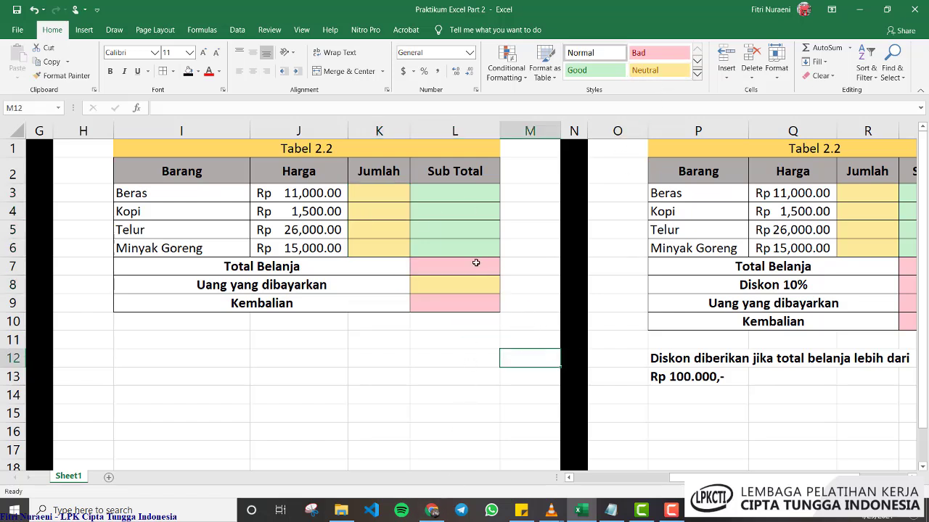
Examine which Tabel 2.2 cells need formulas, Sub Total and Total Belanja, and which need manual entry, Jumlah and Uang yang dibayarkan
left_click_drag(462, 198, 463, 246)
left_click(454, 266)
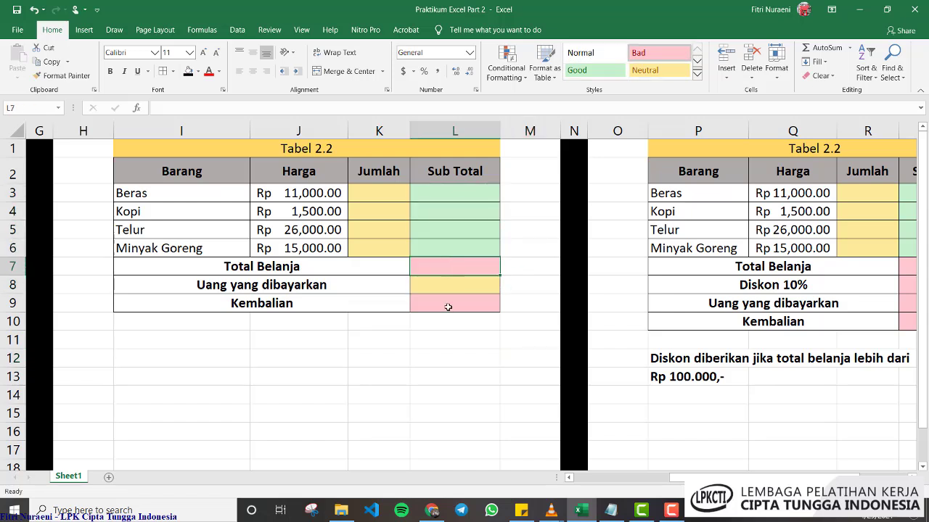
left_click_drag(379, 193, 383, 244)
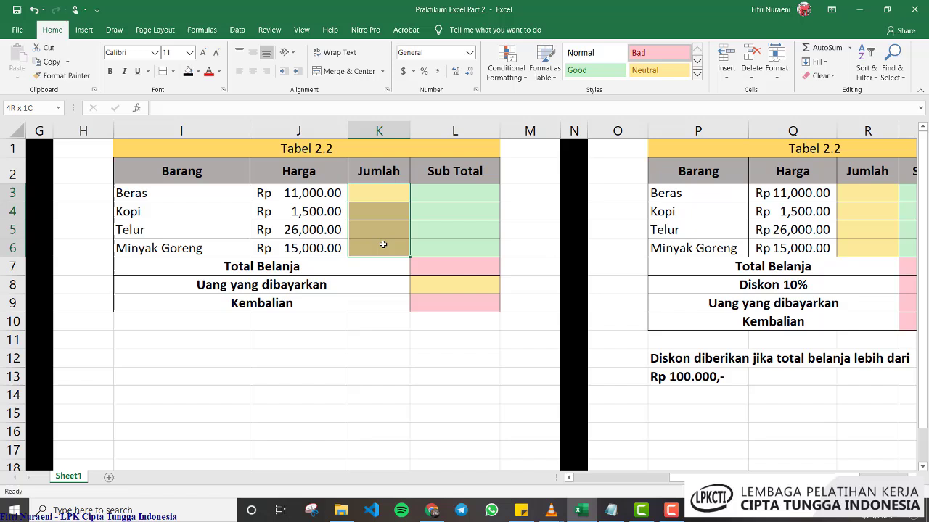
left_click(428, 287)
left_click_drag(378, 189, 383, 240)
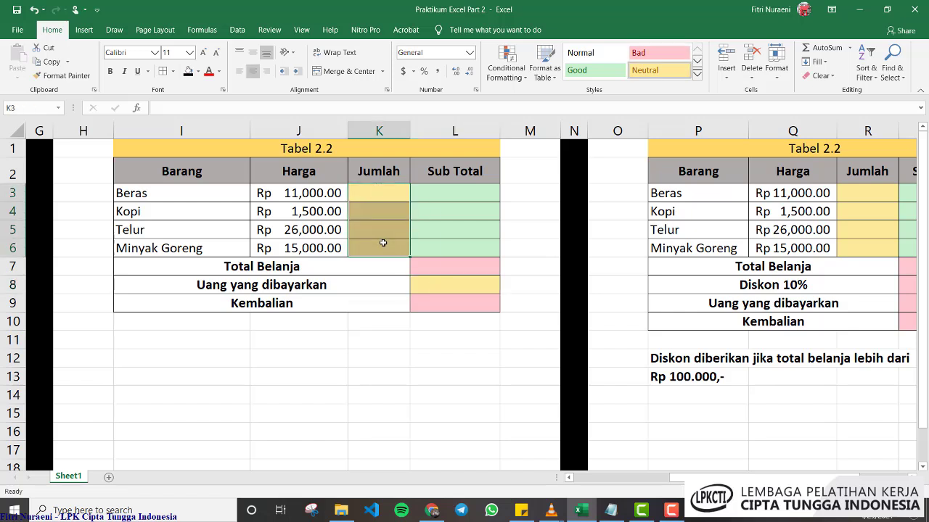
left_click(461, 200)
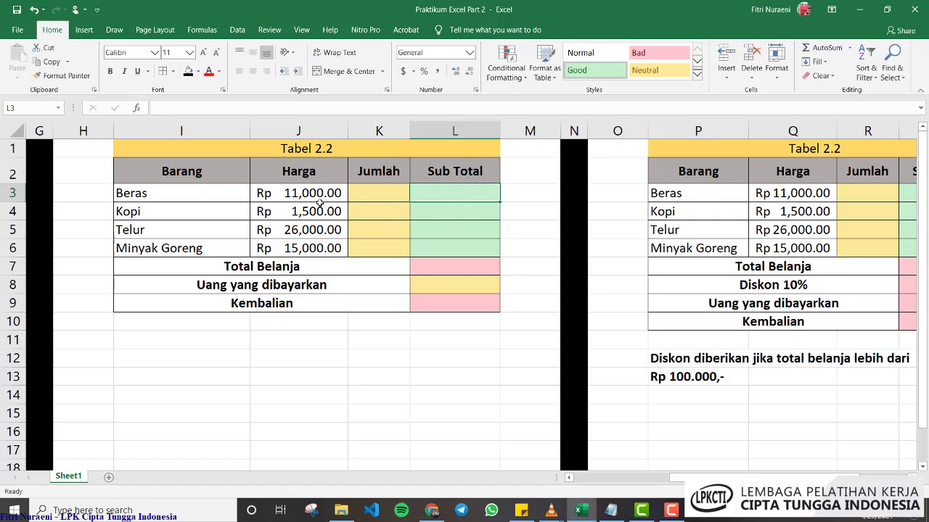
Enter the note "Subtotal = Harga * Jumlah" in cell I12 below Tabel 2.2
left_click(145, 355)
key("F2")
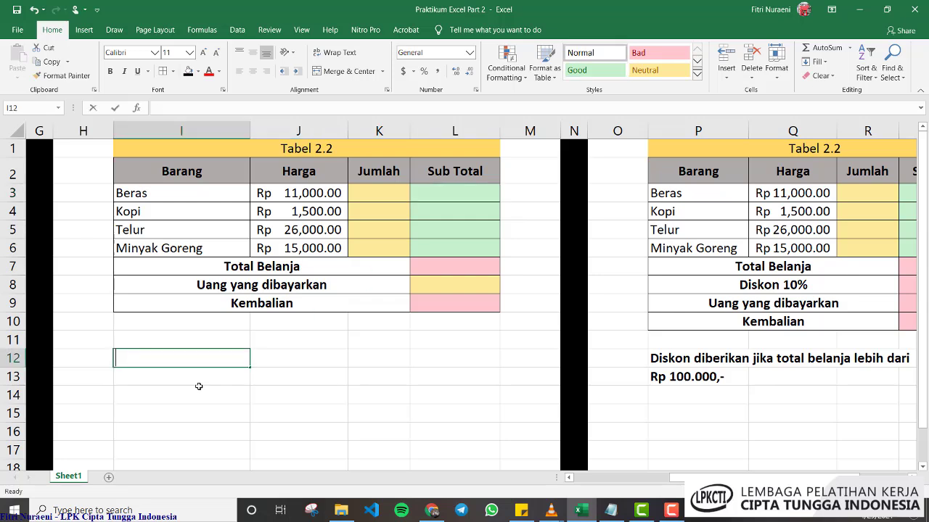
type("Subtotal")
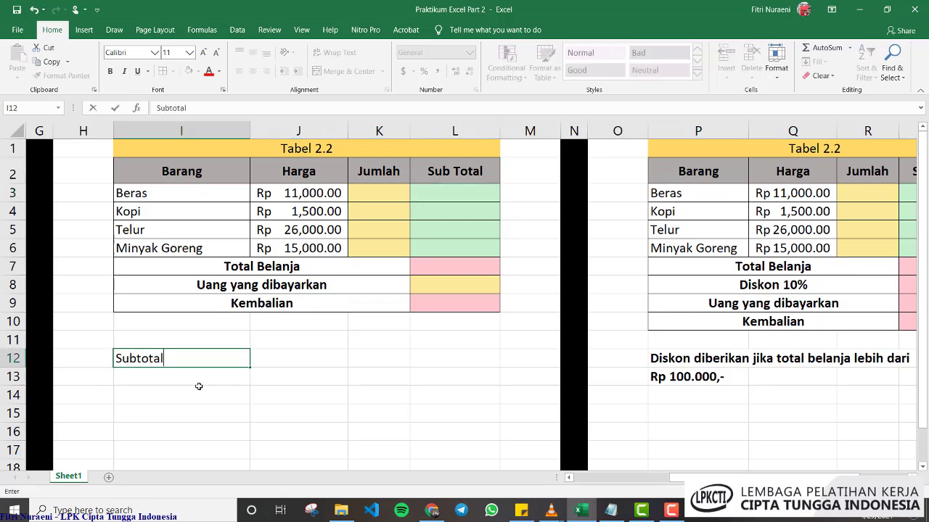
type(" = Harga * Jumlah")
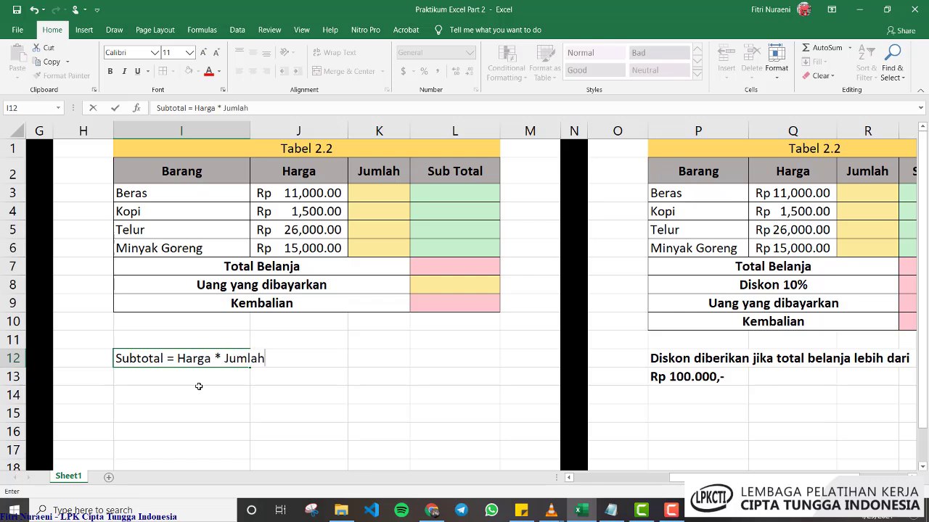
key("Return")
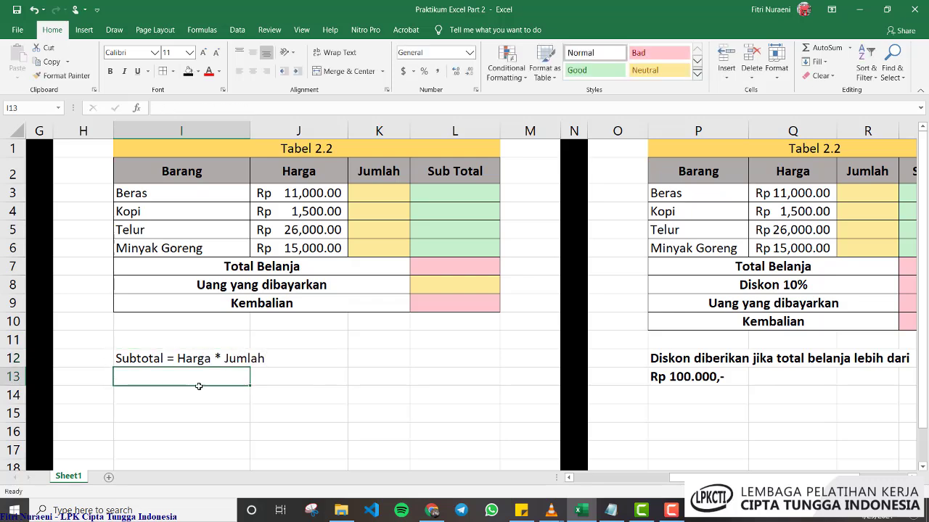
Add the note "Total Belanja = Penjumlahan semua Sub Total" in cell I13
type("T")
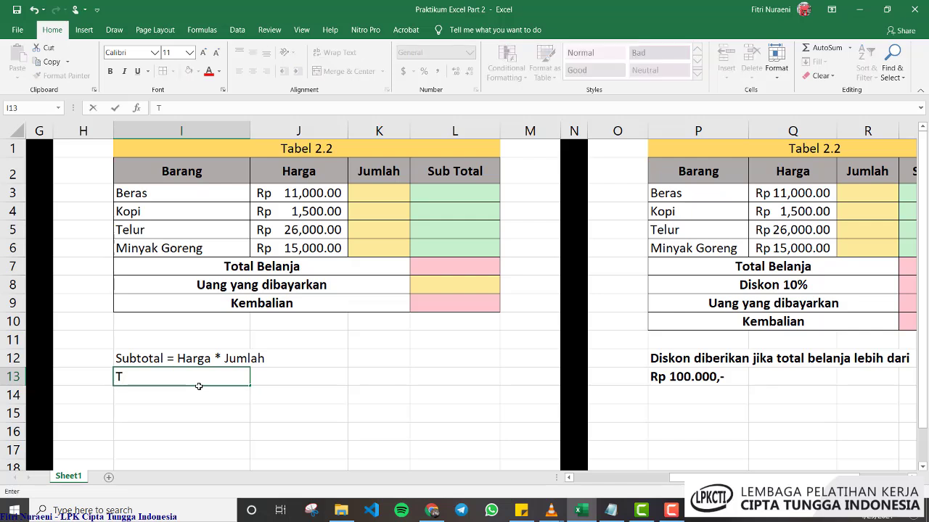
type("ota ")
type("Belanja")
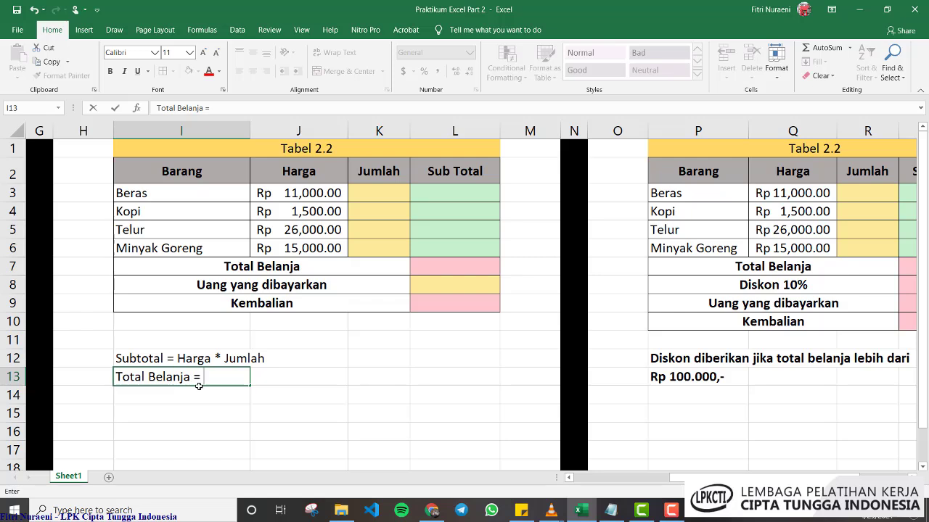
type(" = Su")
key("BackSpace")
key("BackSpace")
type("Penjumlah")
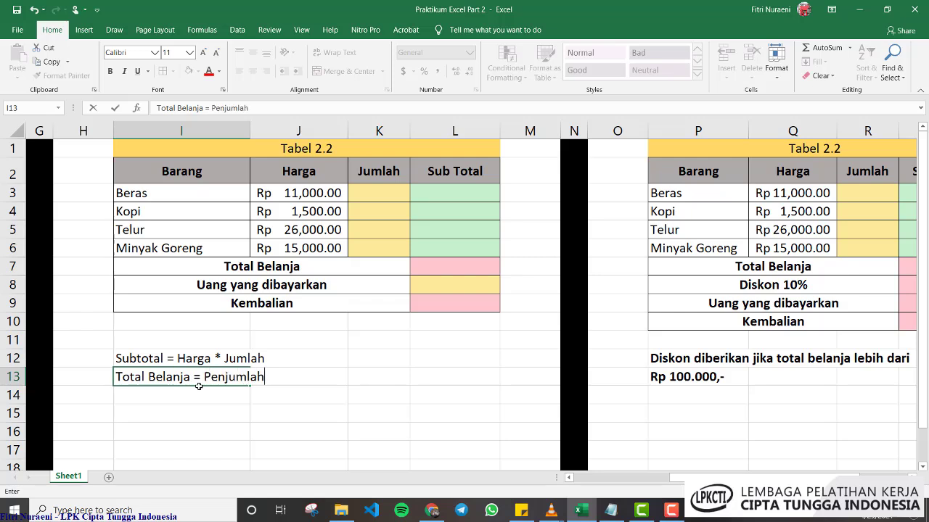
type("an semua ")
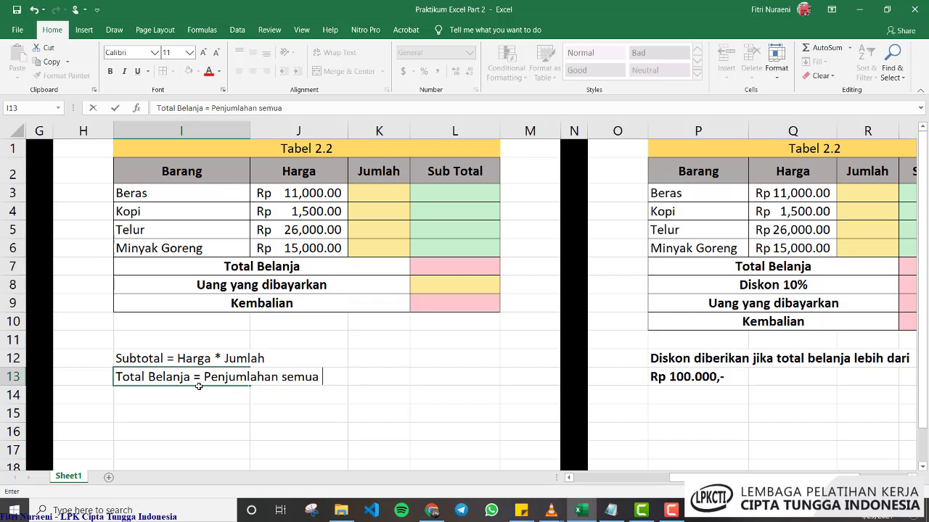
type("Sub Total")
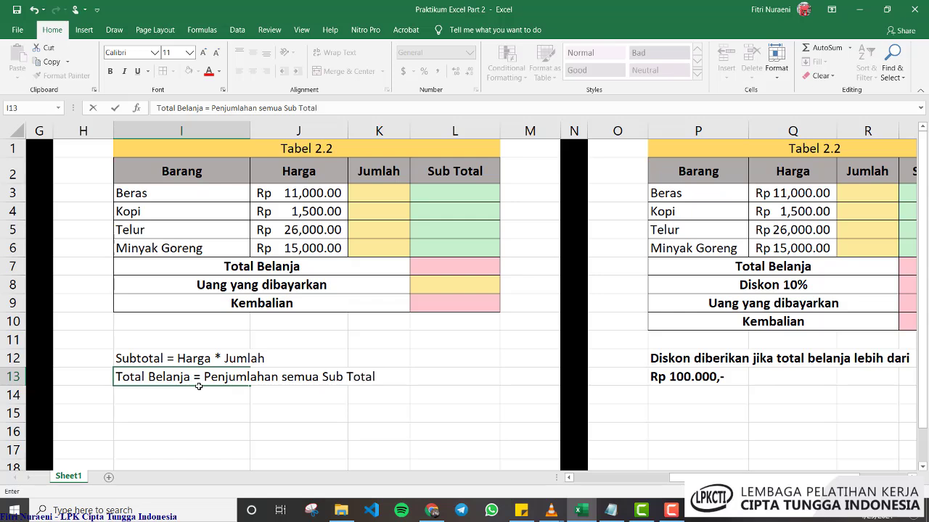
key("Return")
Add the note "Kembalian = Uang yang dibayarkan - Total Belanja" in cell I14 and make the notes in I12:I14 bold
type("Kem")
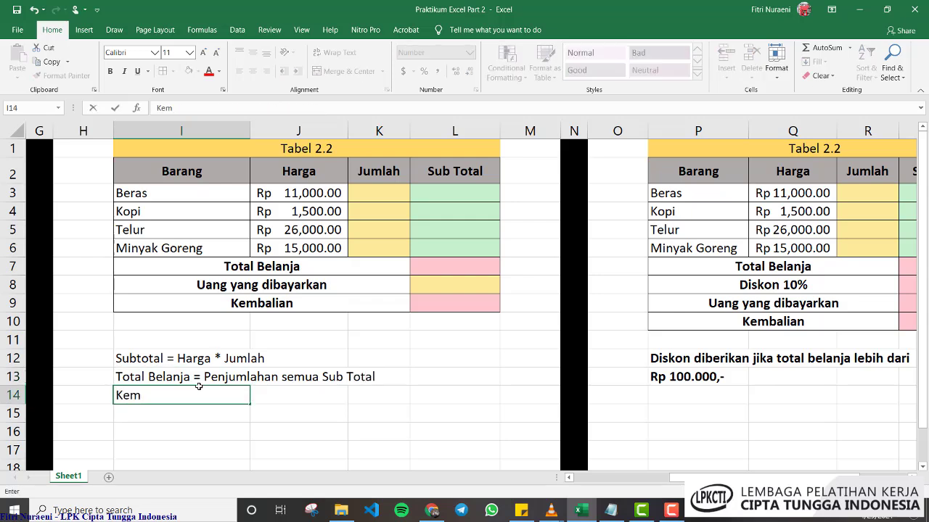
type("balian = Uang yang")
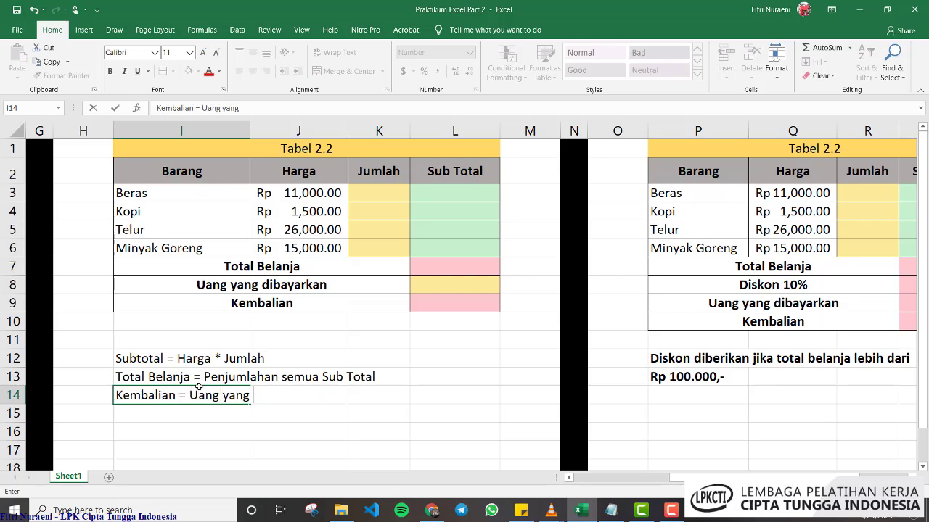
type(" dibayarkan")
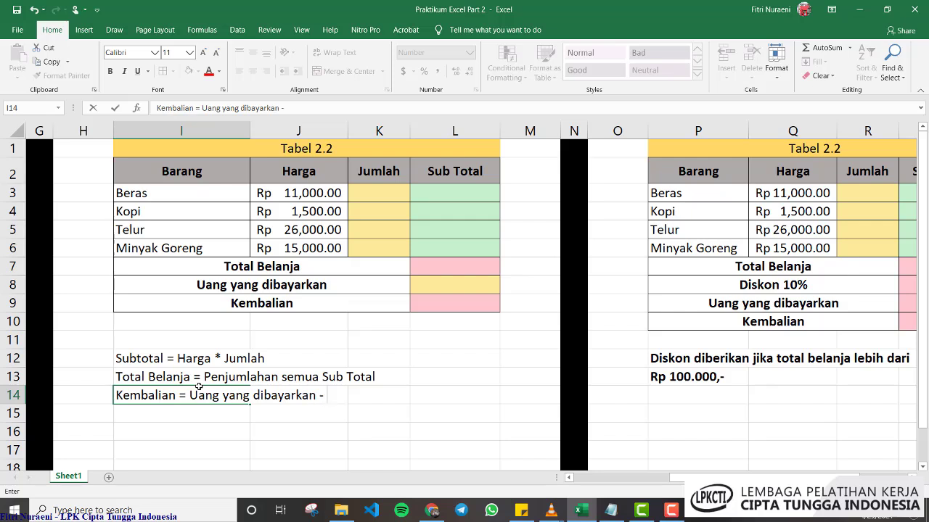
type(" - Total Belanja")
key("Return")
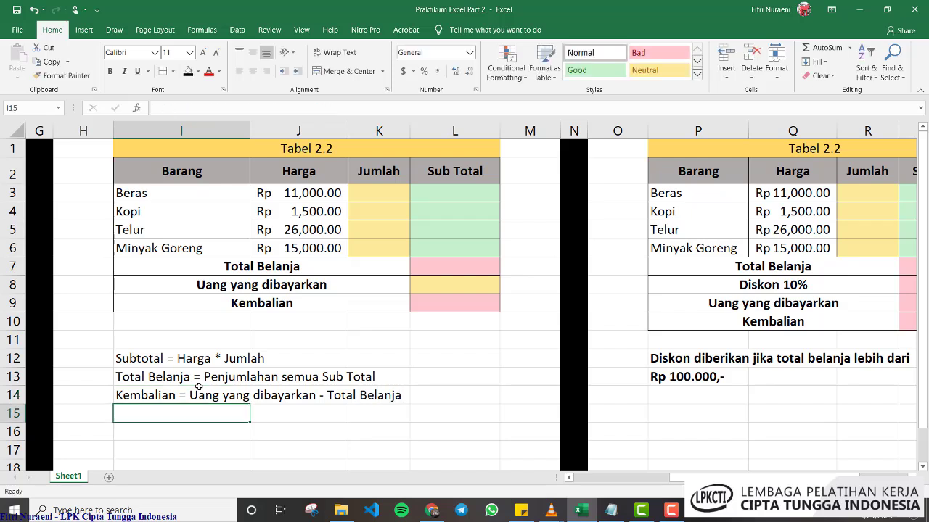
left_click_drag(153, 359, 174, 397)
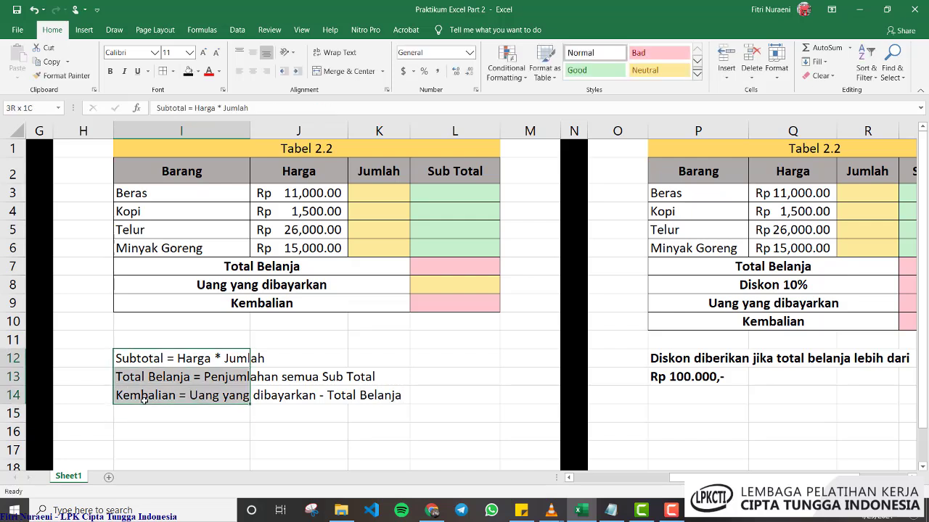
left_click(399, 345)
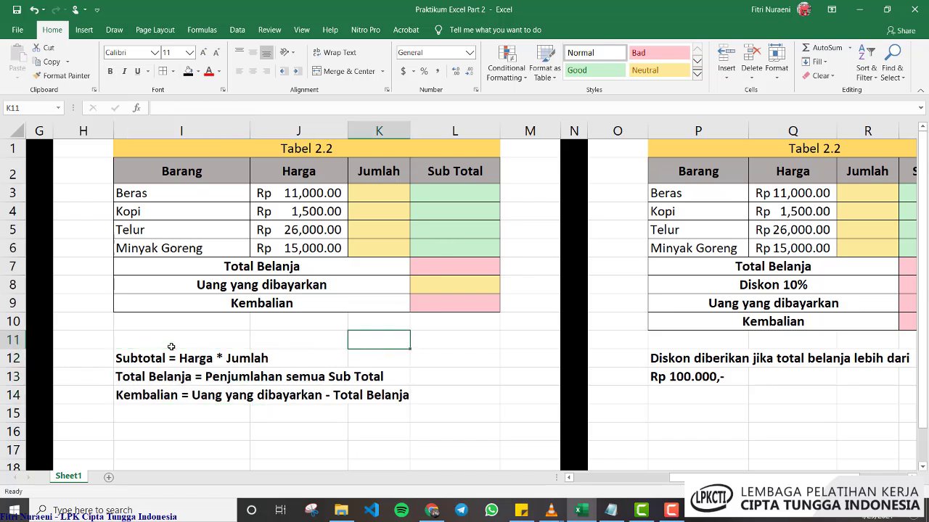
Calculate the Beras Sub Total in cell L3 with the formula =J3*K3, multiplying Harga by Jumlah
left_click(460, 194)
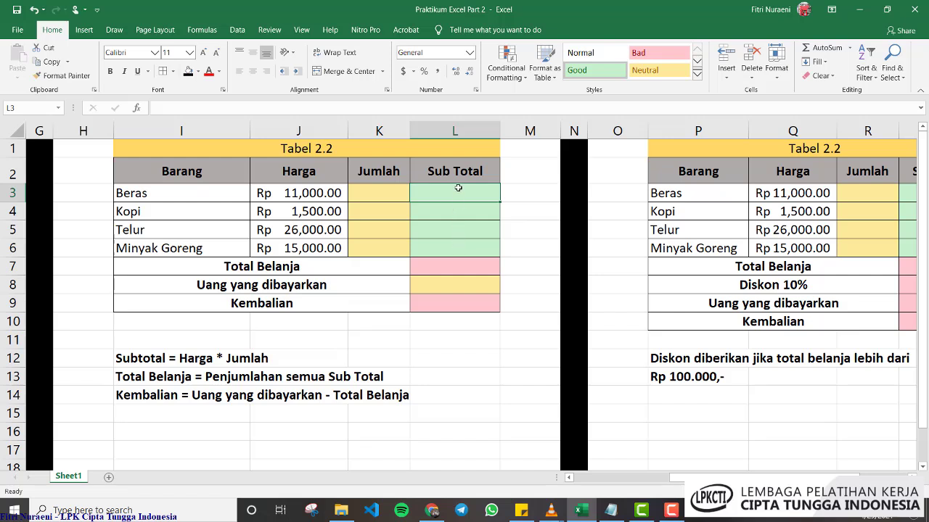
type("=")
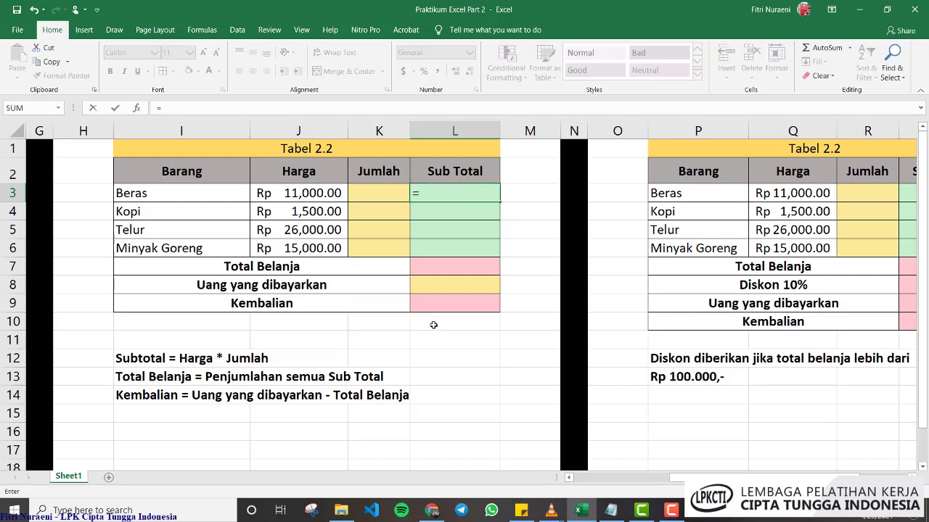
left_click(304, 190)
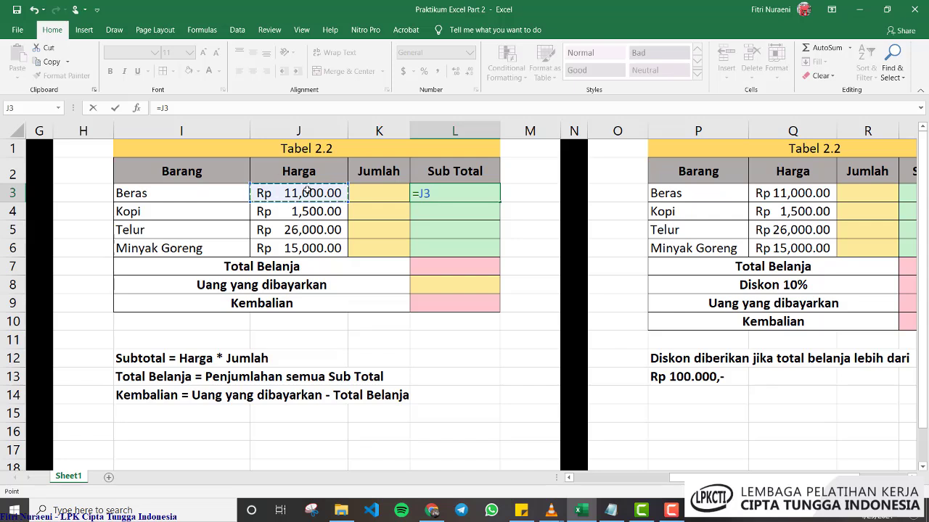
type("*")
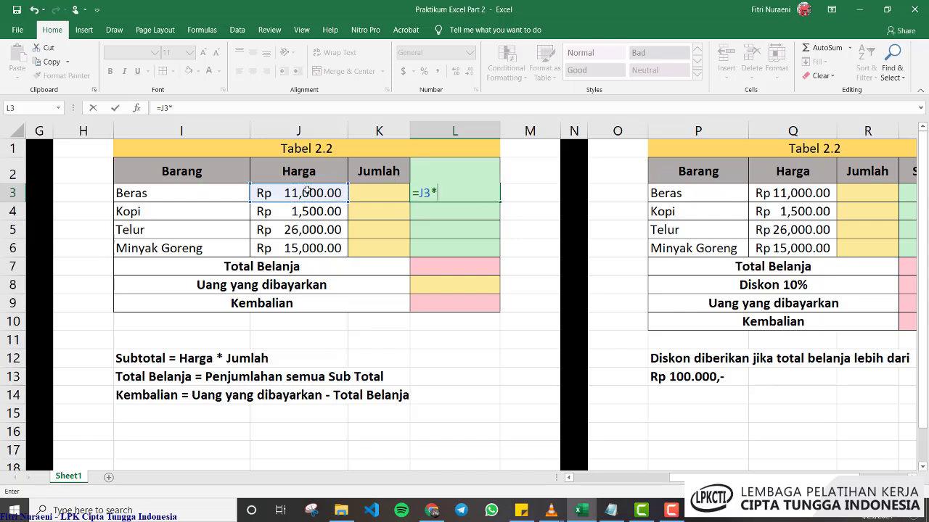
left_click(372, 193)
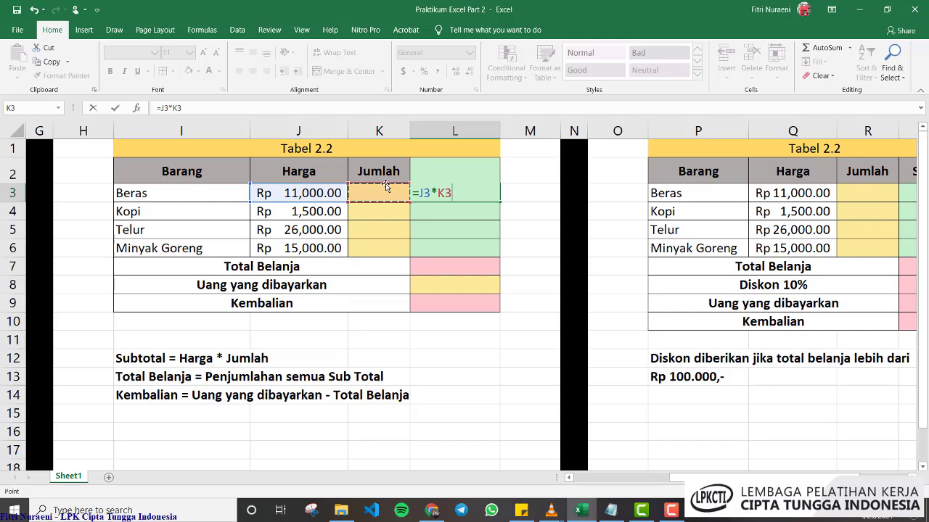
key("Return")
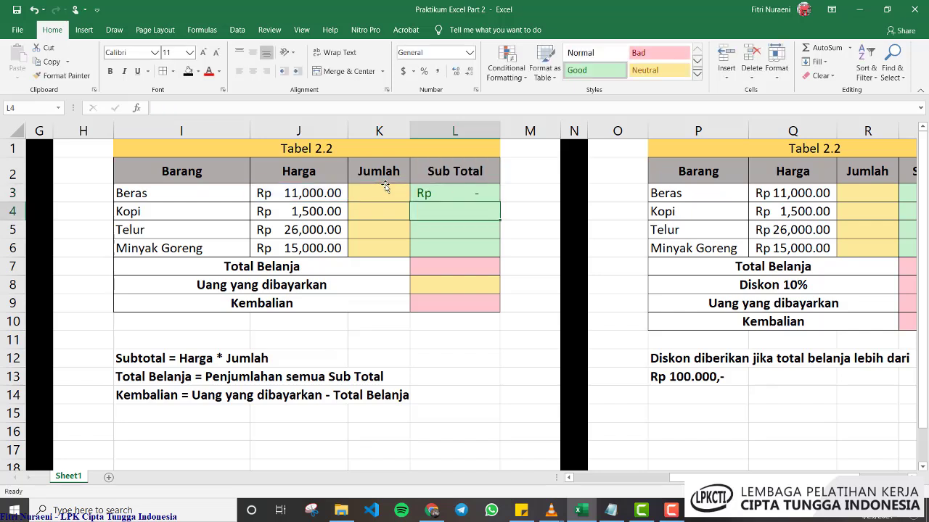
Test the Beras Sub Total formula with a Jumlah of 5 in cell K3, and clear that quantity again
left_click(484, 189)
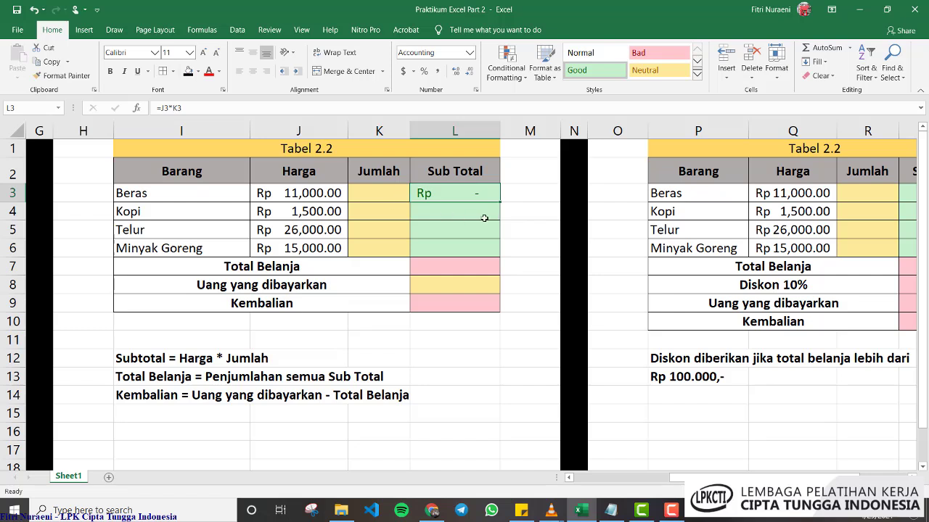
left_click(386, 193)
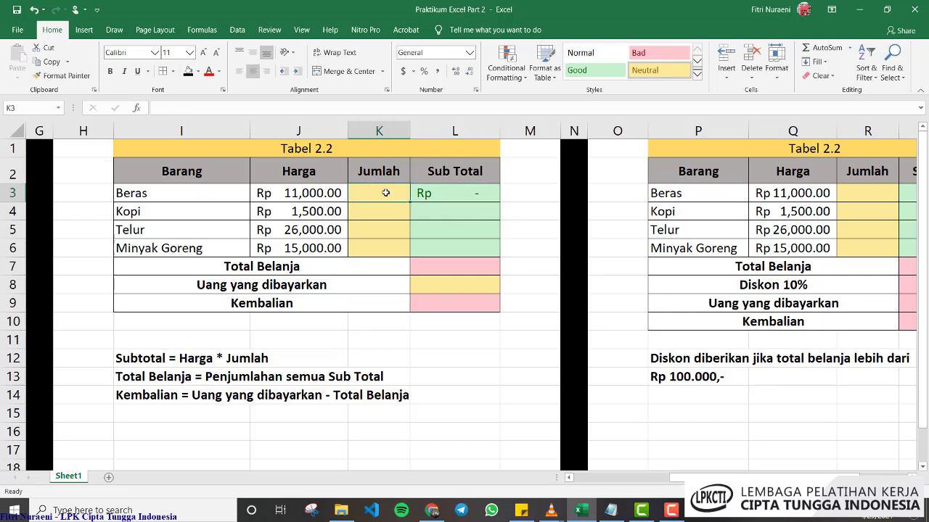
type("5")
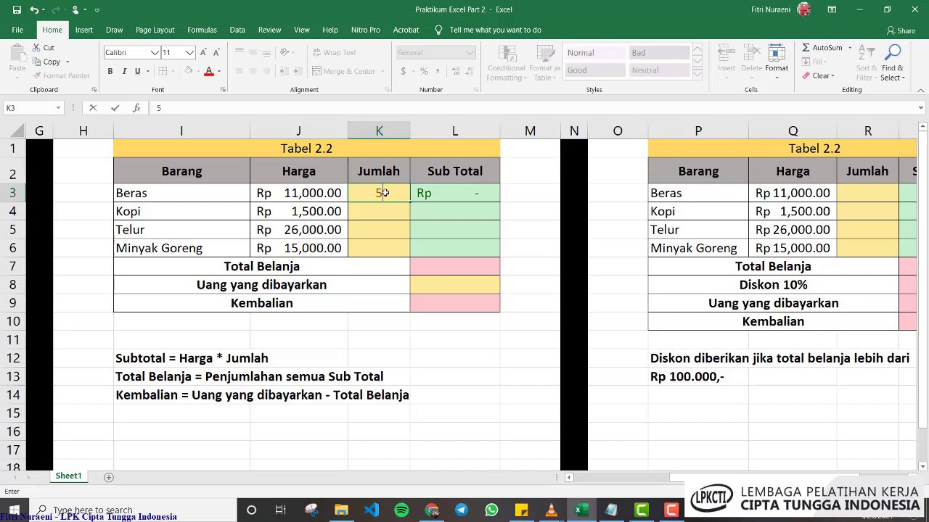
key("Return")
left_click(383, 193)
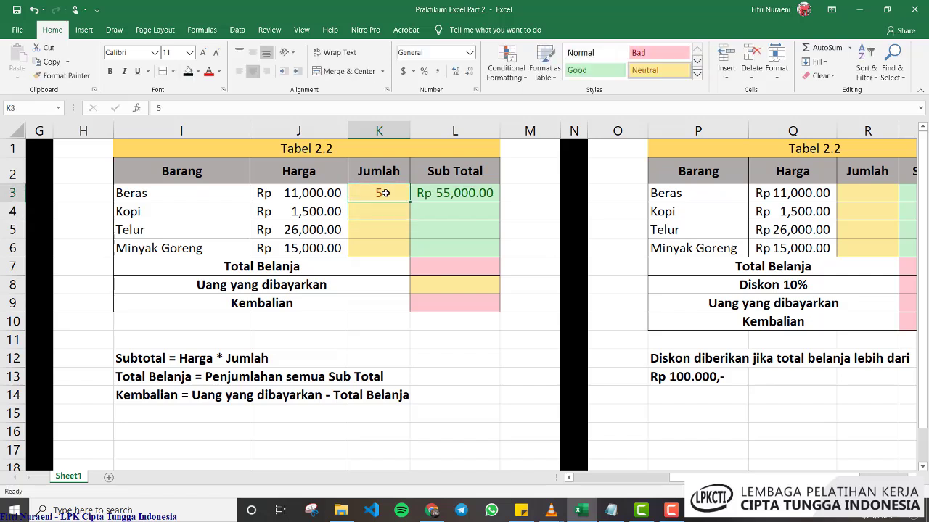
key("Delete")
Copy the Sub Total formula from L3 down to L6 for Kopi, Telur and Minyak Goreng
left_click(484, 193)
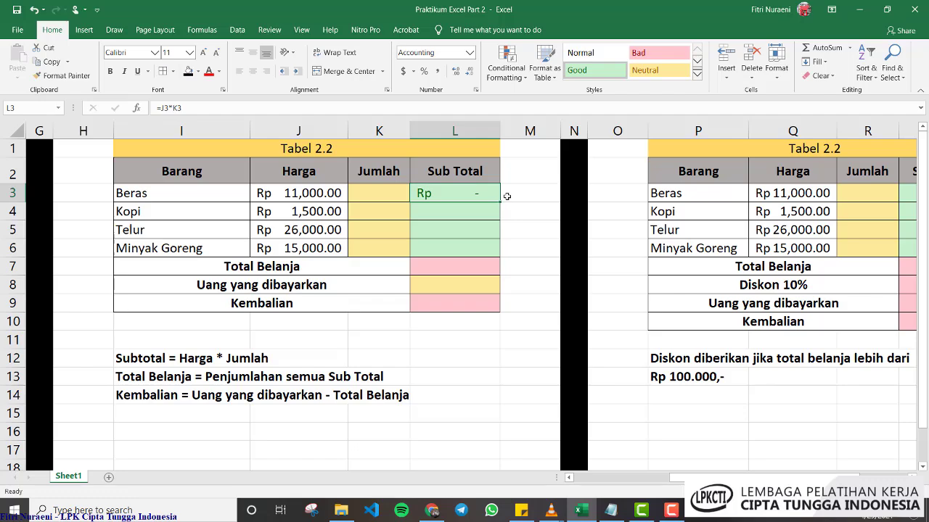
scroll(500, 202, "up", 1, "ctrl")
scroll(587, 243, "up", 2, "ctrl")
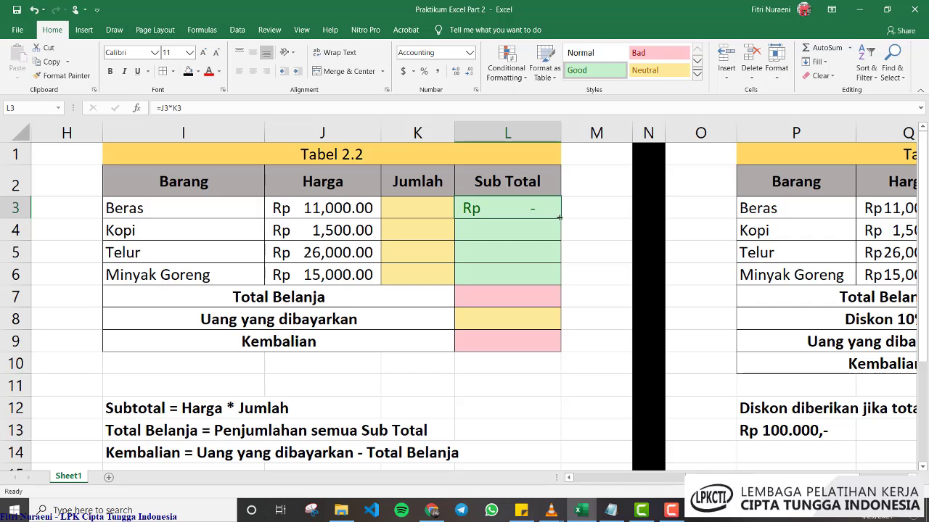
left_click_drag(559, 218, 559, 278)
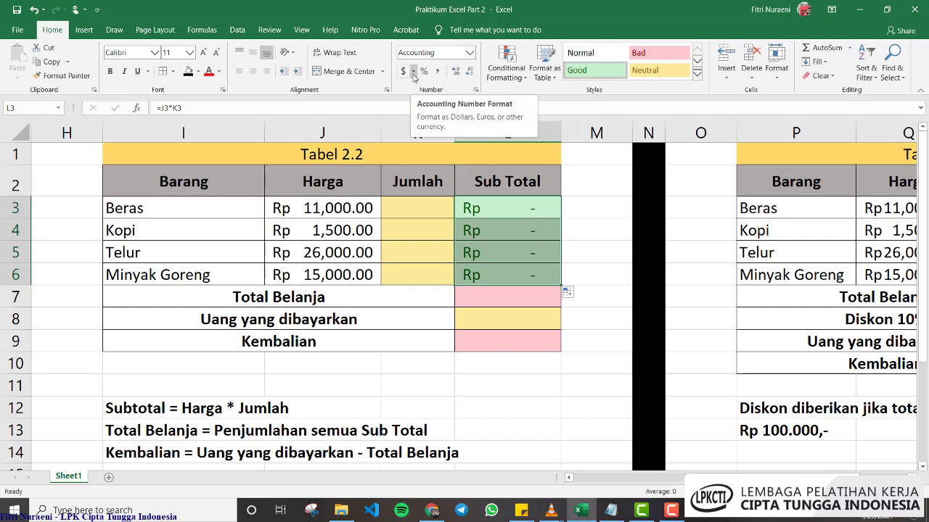
Calculate Total Belanja in cell L7 with the formula =SUM(L3:L6)
left_click(512, 295)
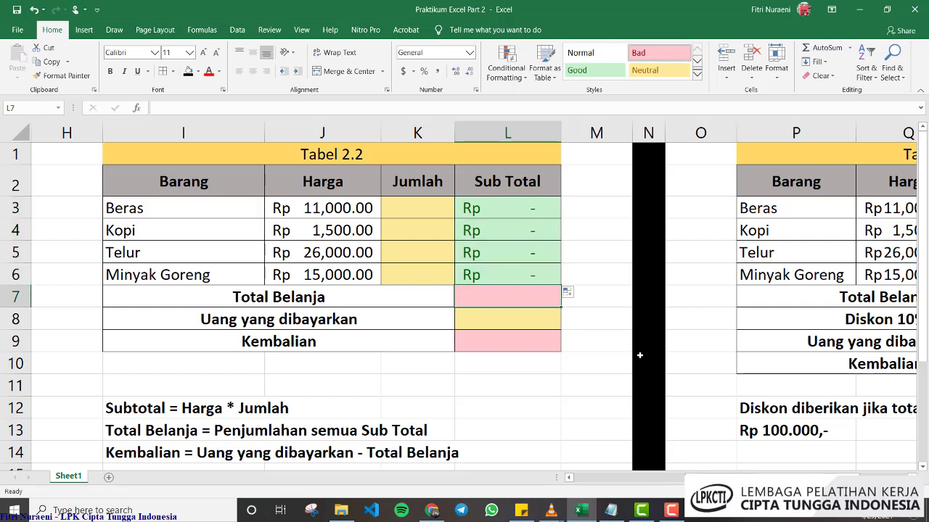
type("=su")
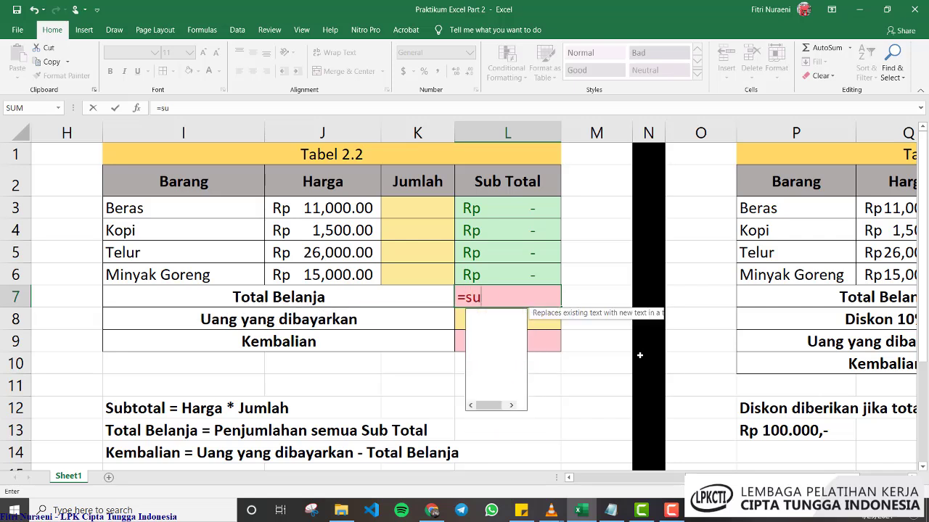
key("Tab")
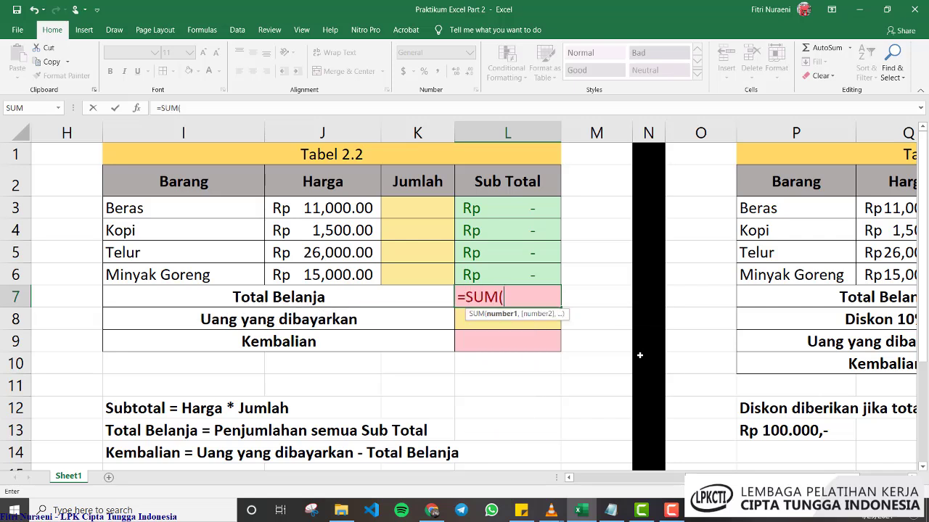
left_click(524, 207)
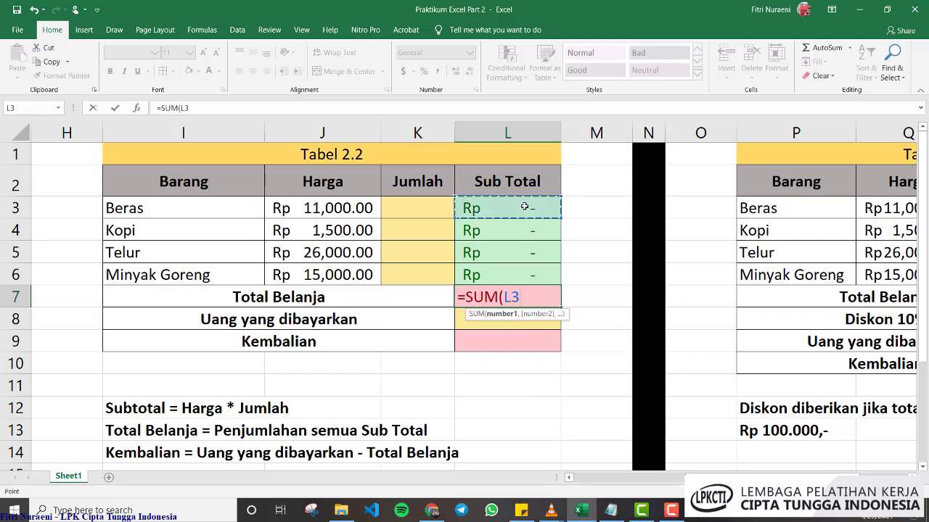
left_click_drag(524, 208, 513, 269)
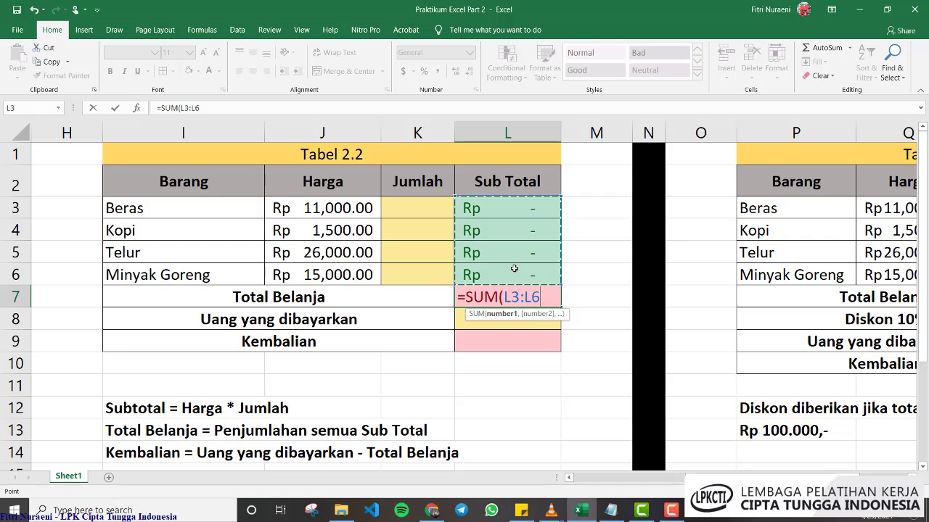
type(")")
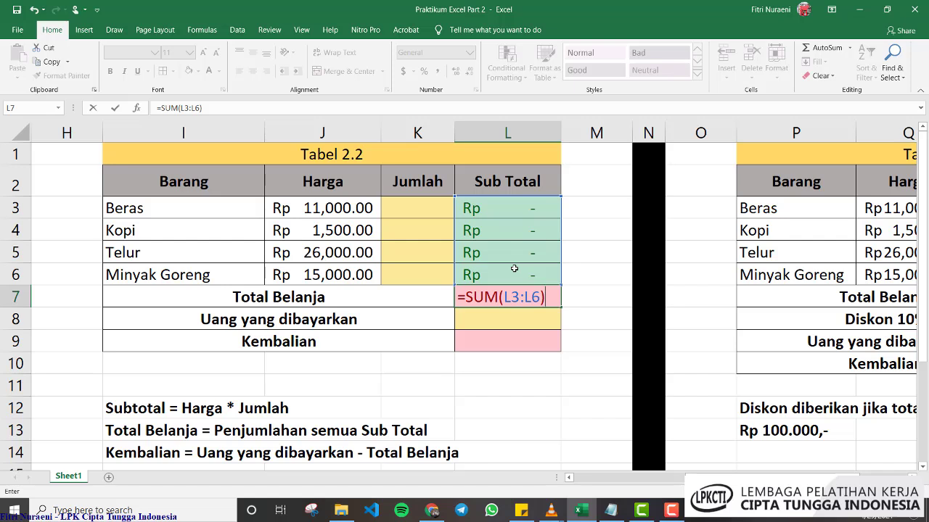
key("Return")
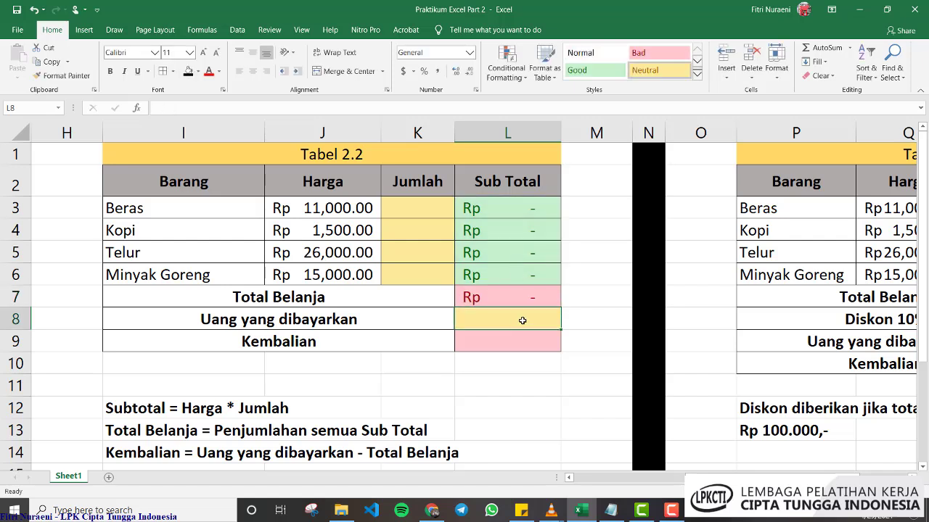
Calculate Kembalian in cell L9 with the formula =L8-L7, and save the workbook
left_click(512, 340)
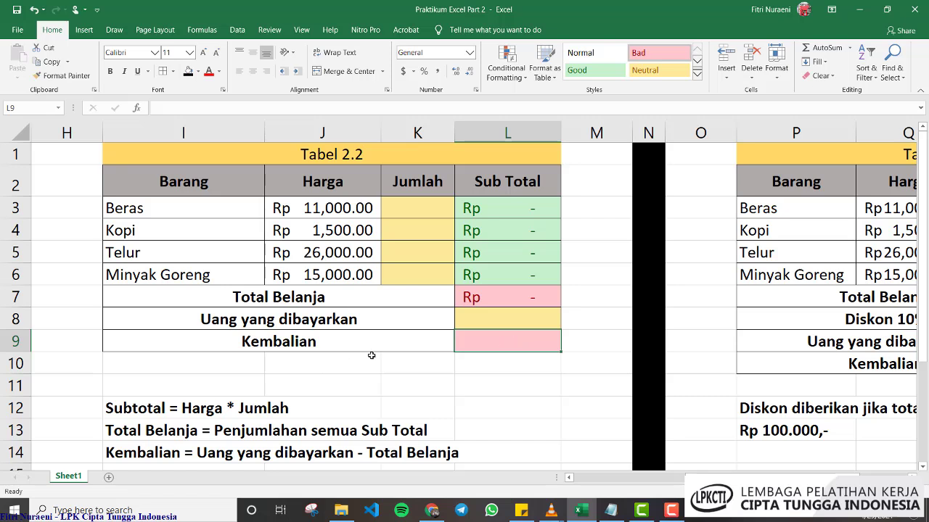
type("=")
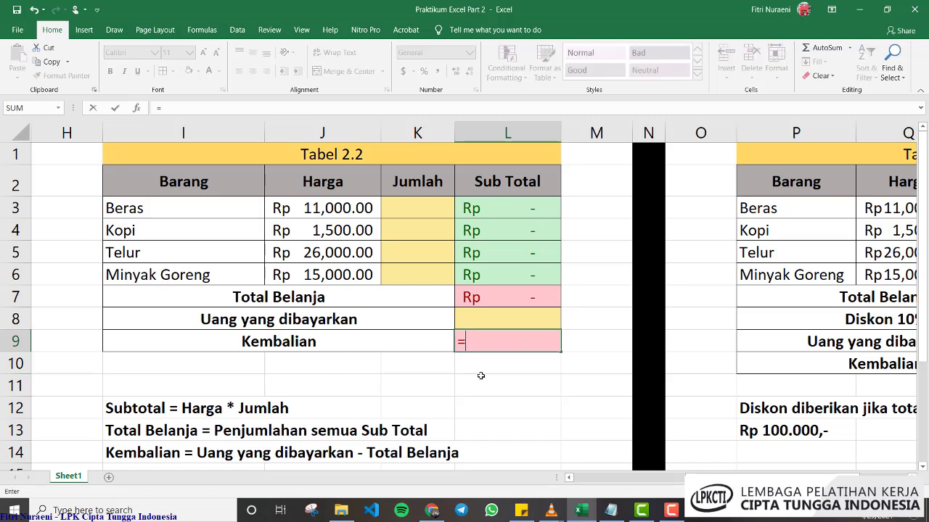
left_click(508, 321)
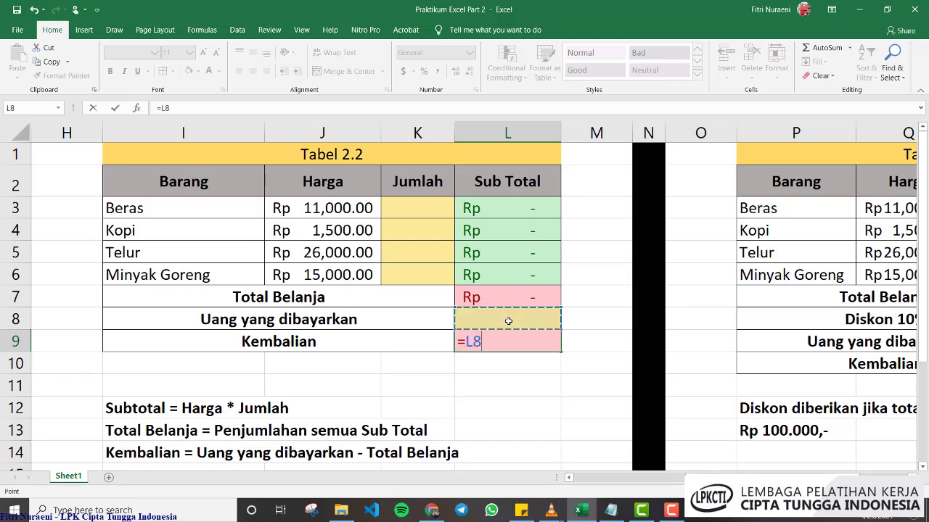
type("-")
left_click(504, 294)
key("Return")
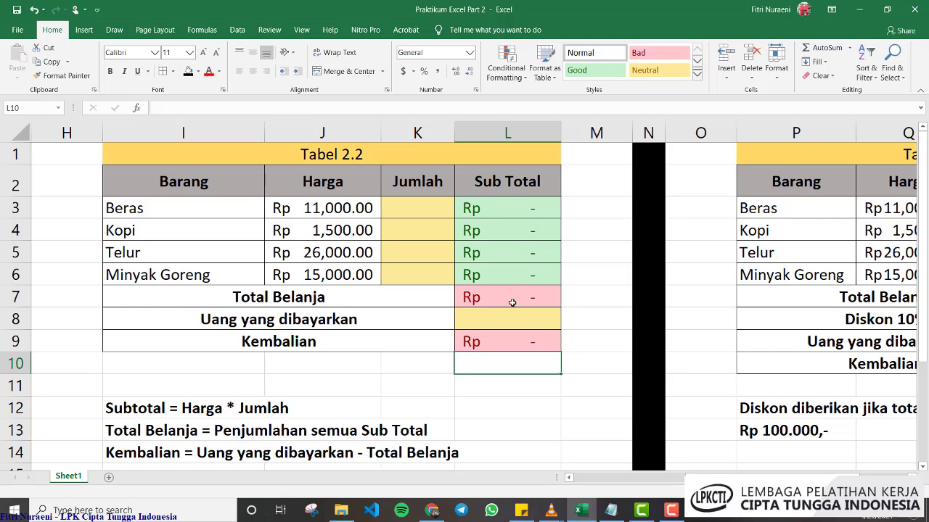
left_click(17, 30)
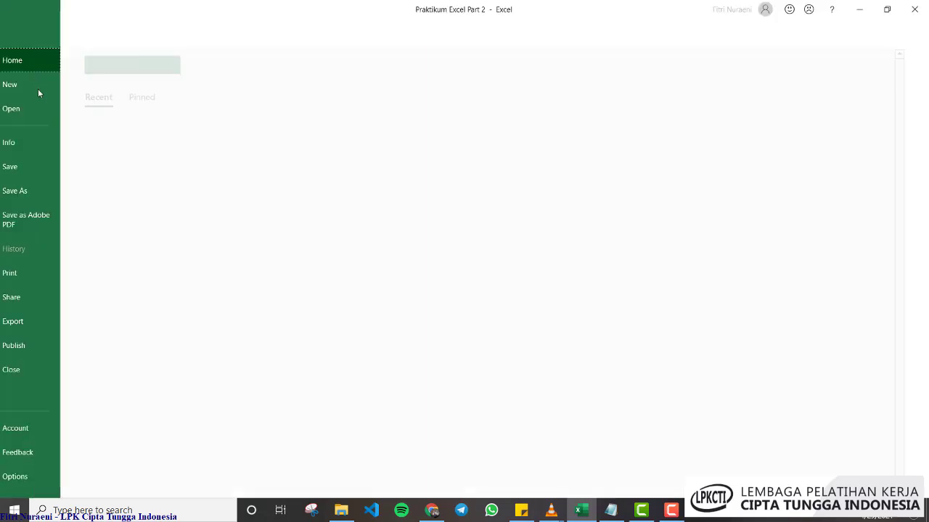
left_click(46, 171)
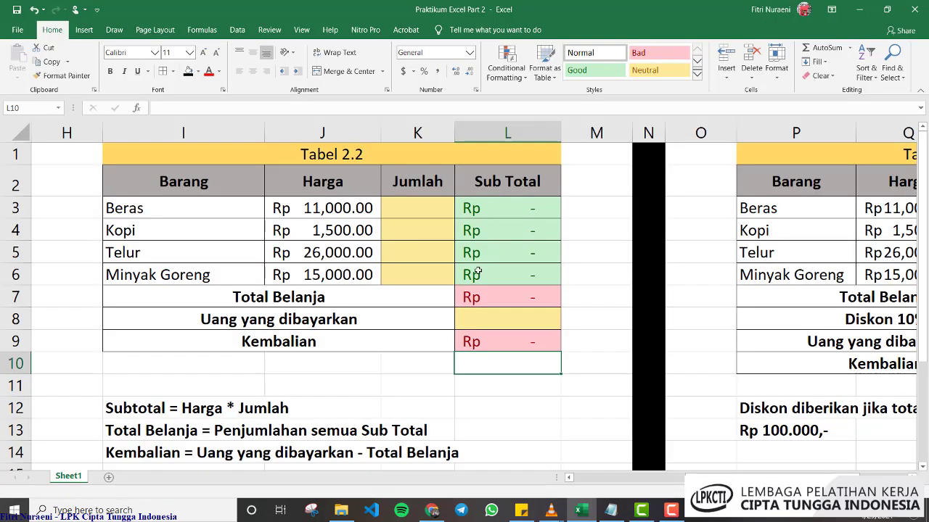
Enter the Jumlah quantities 2 for Beras, 5 for Kopi, 0.5 for Telur and 1 for Minyak Goreng in K3:K6
left_click(411, 209)
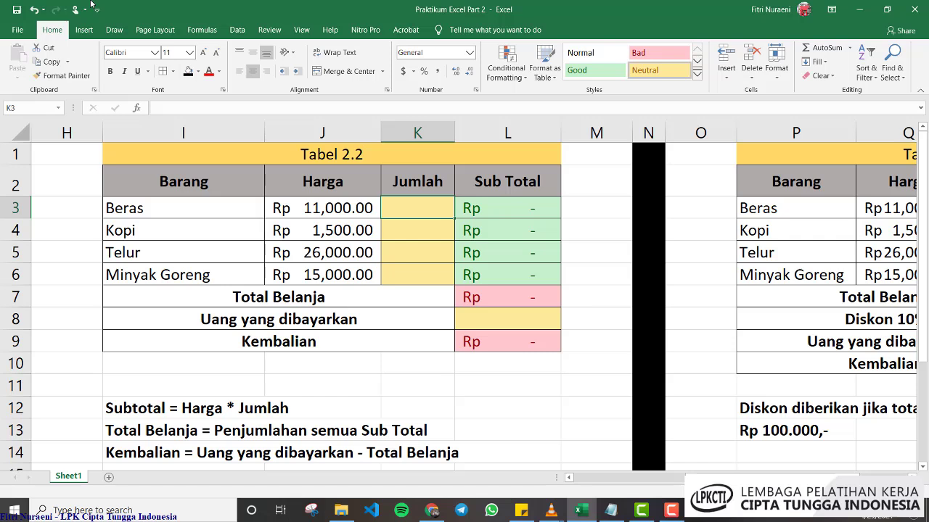
type("2")
key("Return")
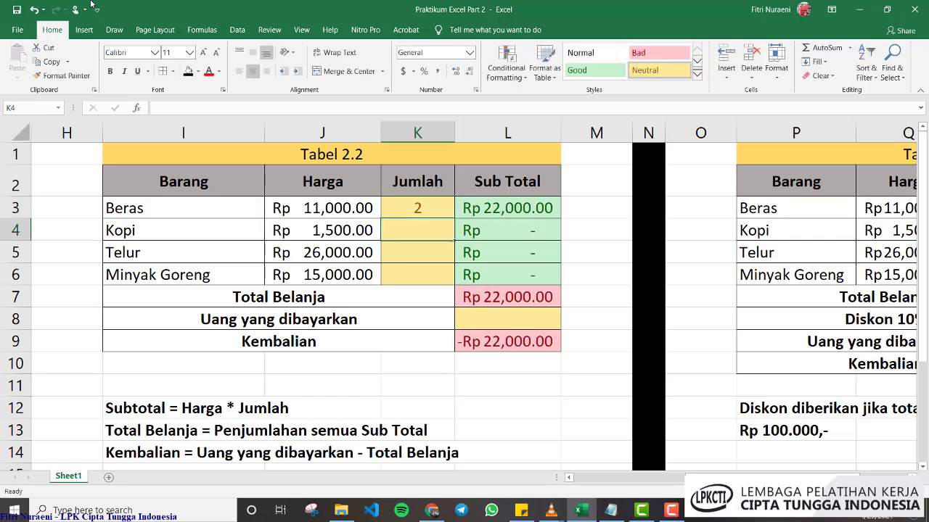
type("5")
key("Return")
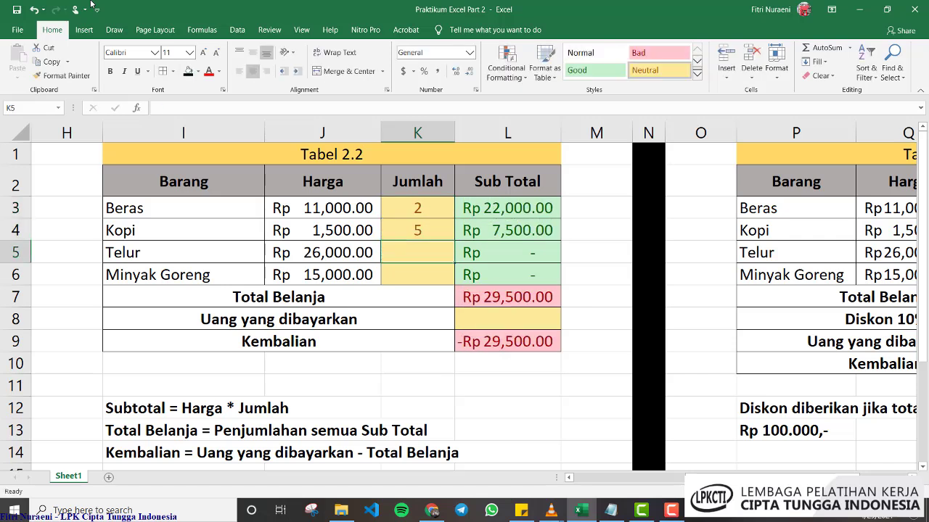
type("0.5")
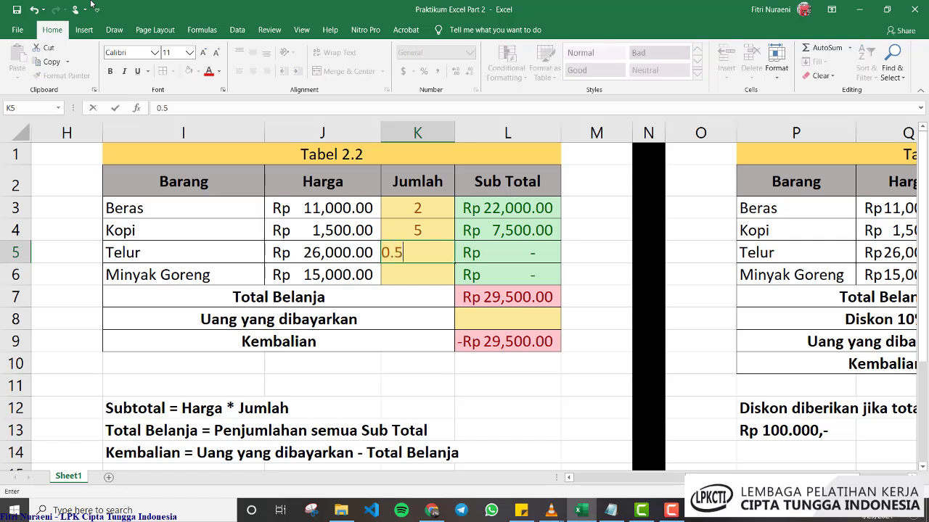
key("Return")
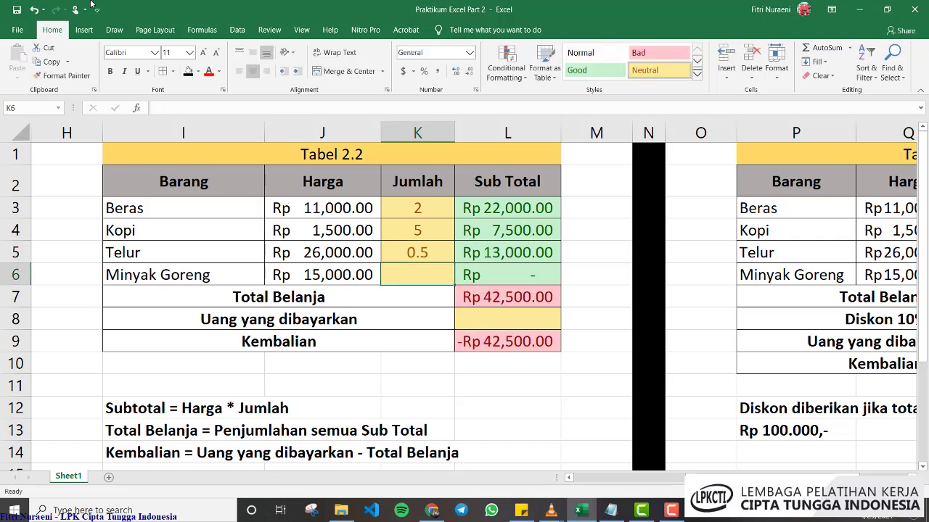
type("1")
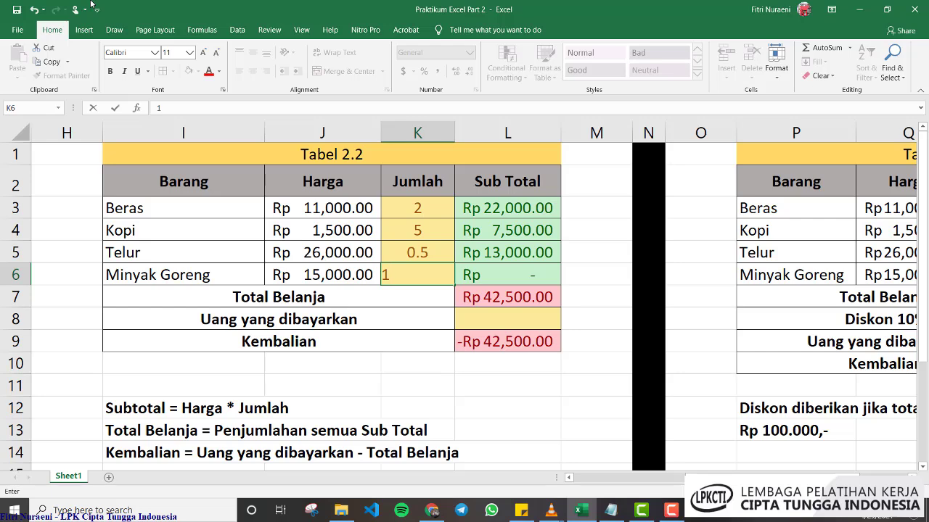
key("Return")
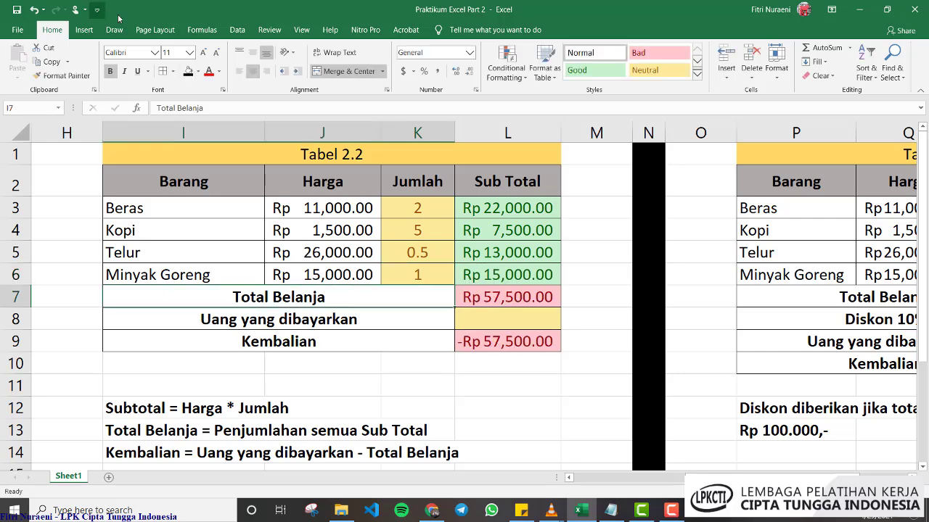
Enter 60000 as Uang yang dibayarkan in cell L8
left_click(527, 320)
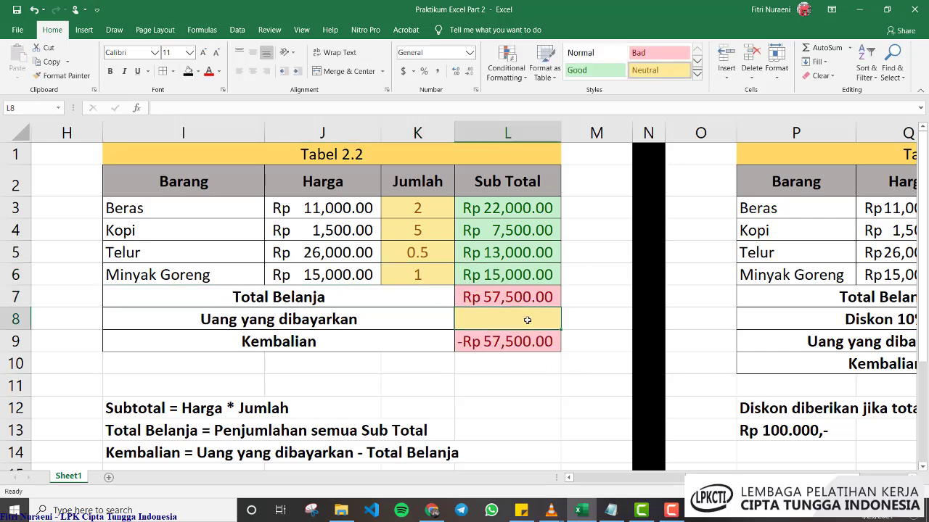
type("6000")
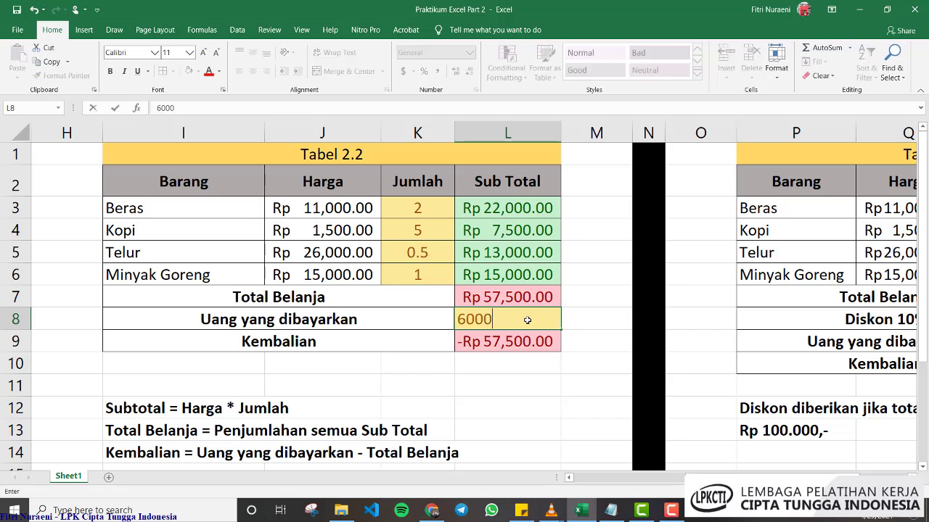
type("0")
key("Return")
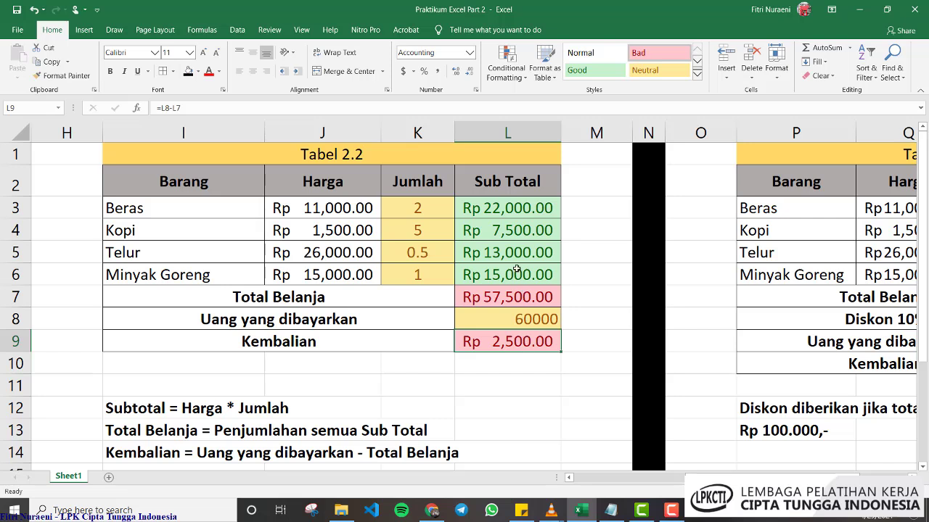
Review the calculated cells in the Sub Total column and inspect the cell references in the Beras Sub Total formula in L3
left_click(481, 210)
left_click_drag(483, 230, 484, 278)
left_click(494, 294)
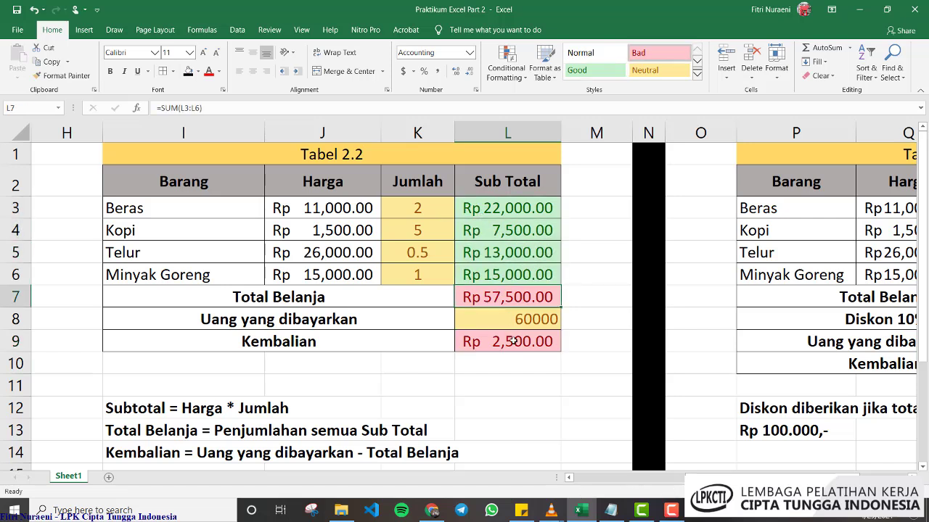
left_click(513, 341)
mouse_move(486, 215)
left_mouse_down()
mouse_move(492, 233)
mouse_move(487, 214)
left_mouse_up()
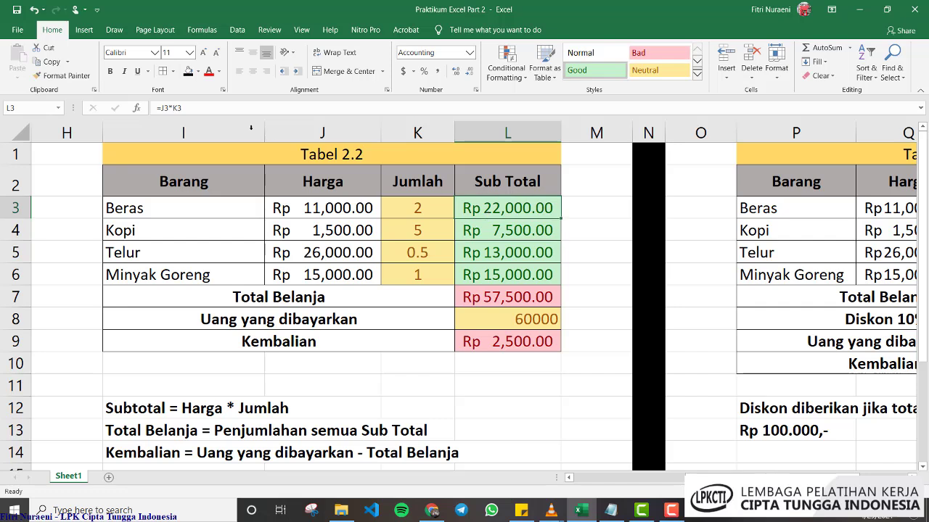
double_click(481, 206)
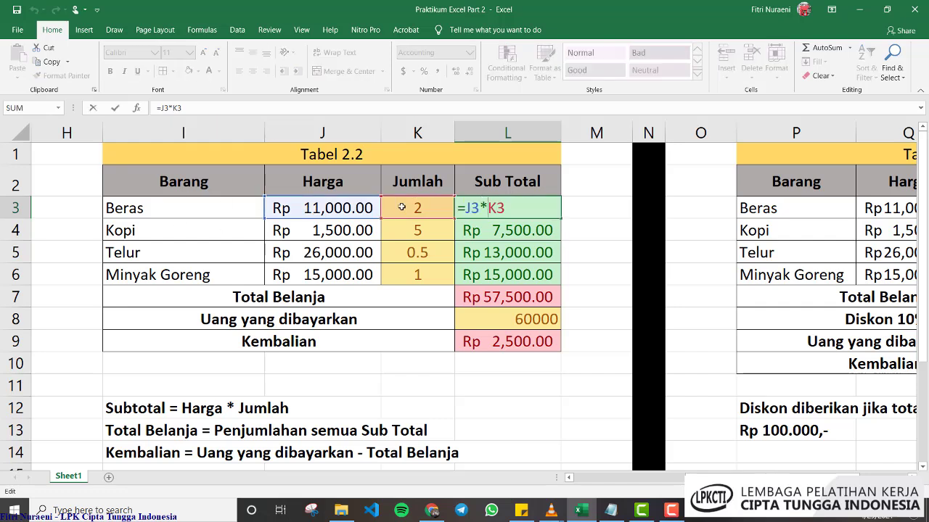
key("Return")
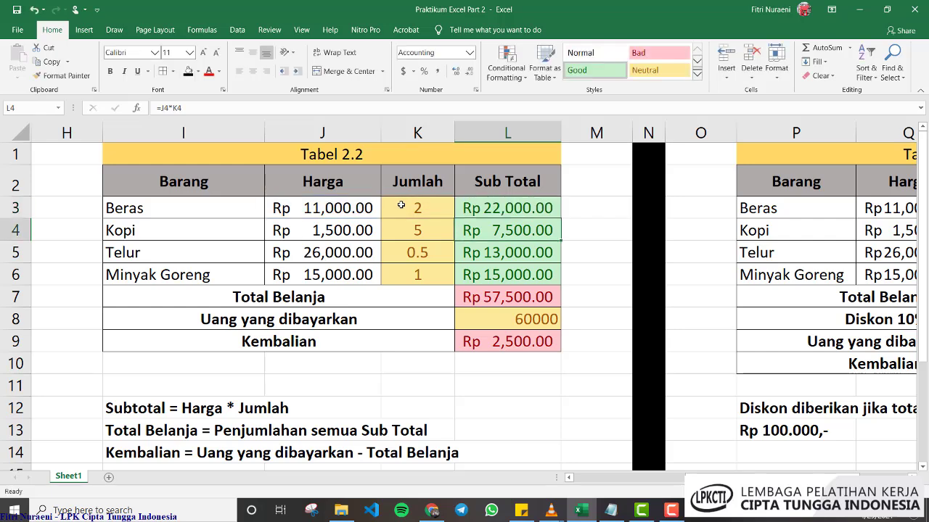
Fill the Sub Total formula from L3 down to L6 again
left_click(544, 205)
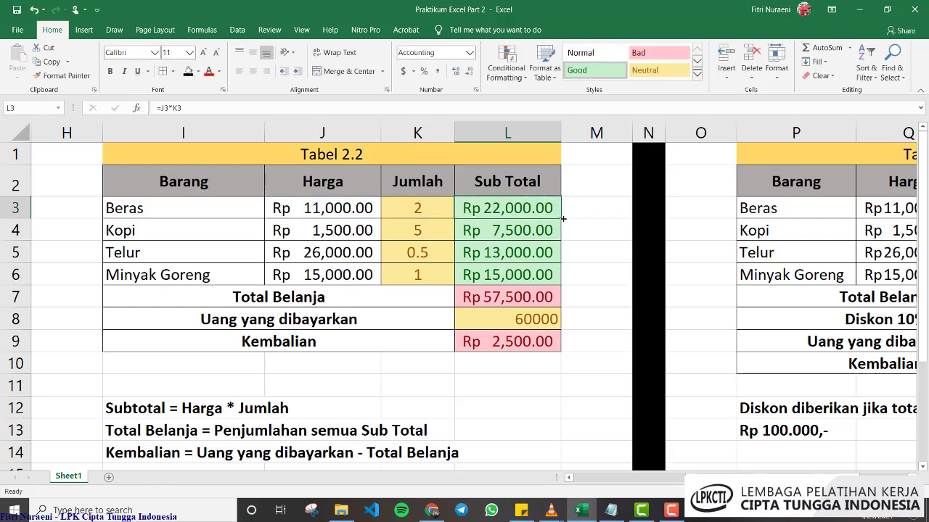
left_click_drag(563, 217, 566, 263)
left_click_drag(566, 273, 564, 282)
Check the Total Belanja formula in L7 against its note in row 13, and inspect the Kembalian formula in L9
left_click(541, 305)
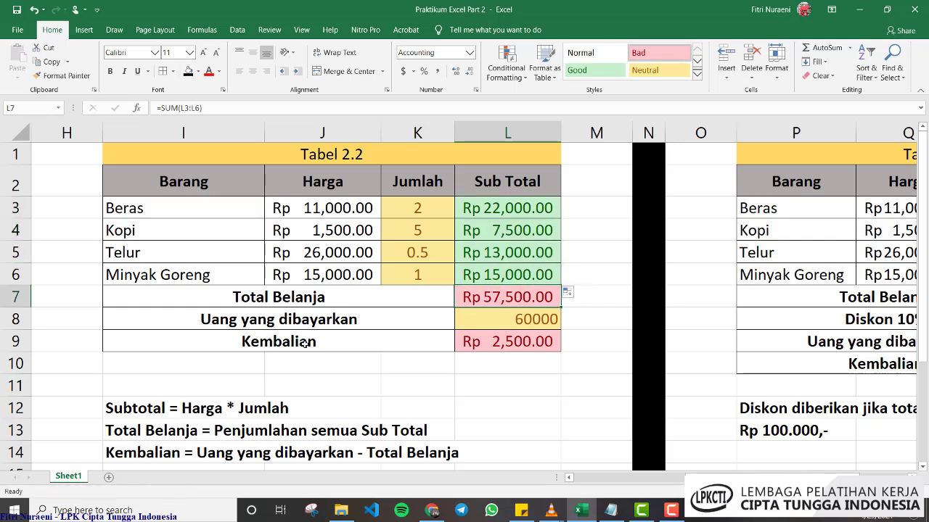
left_click(143, 432)
left_click_drag(138, 428, 411, 435)
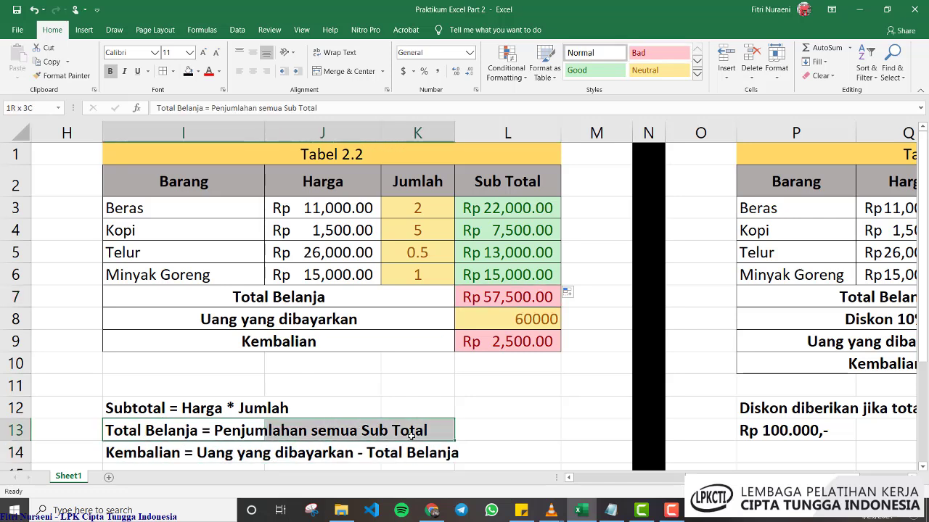
left_click(497, 299)
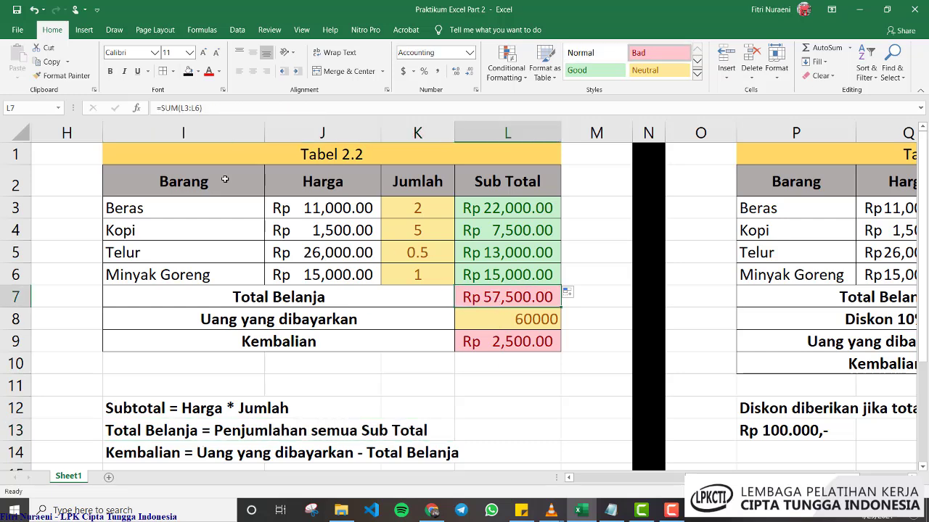
double_click(486, 293)
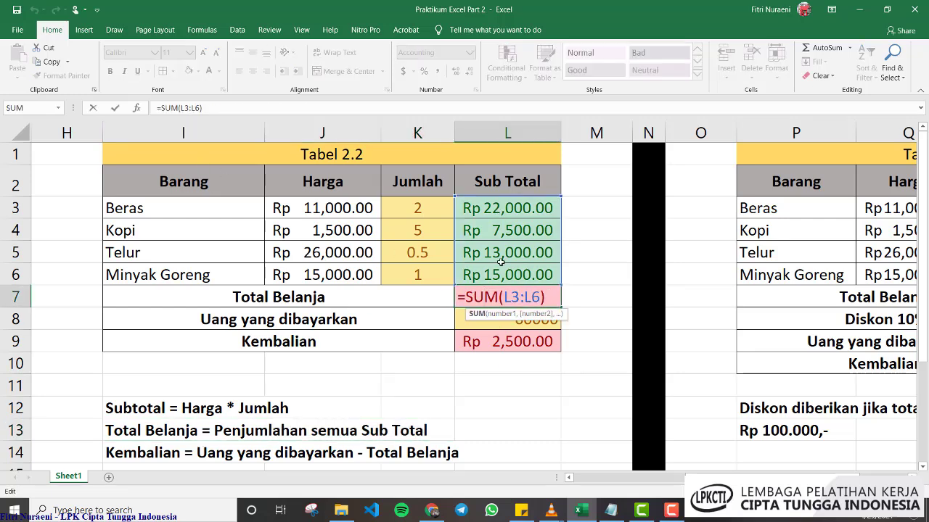
key("Return")
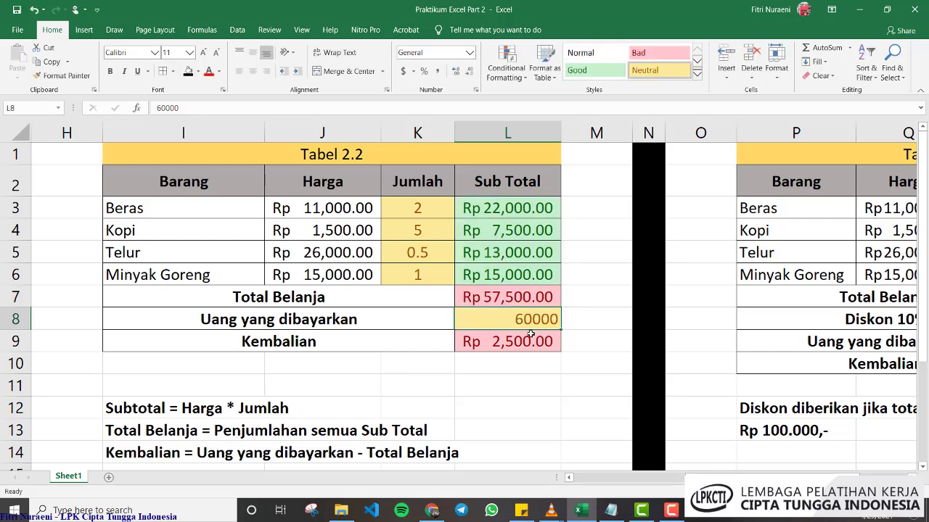
left_click(495, 351)
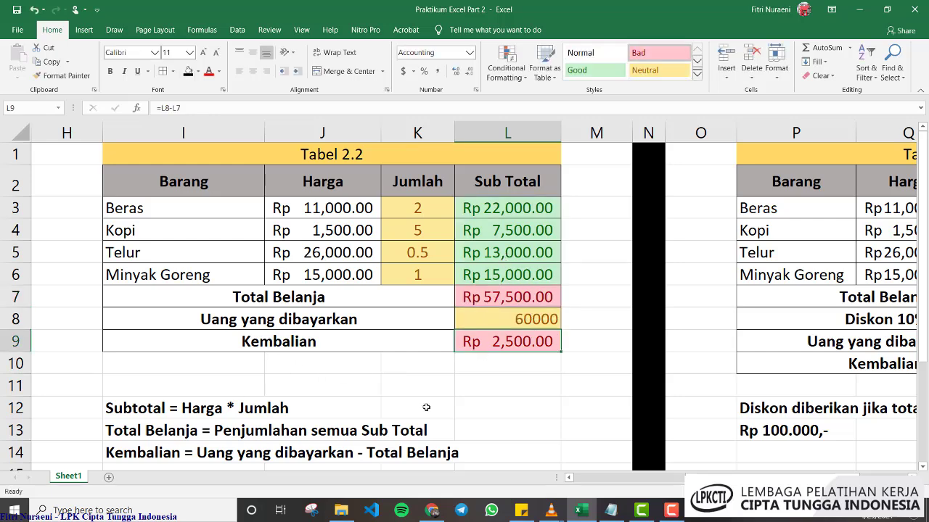
left_click(173, 108)
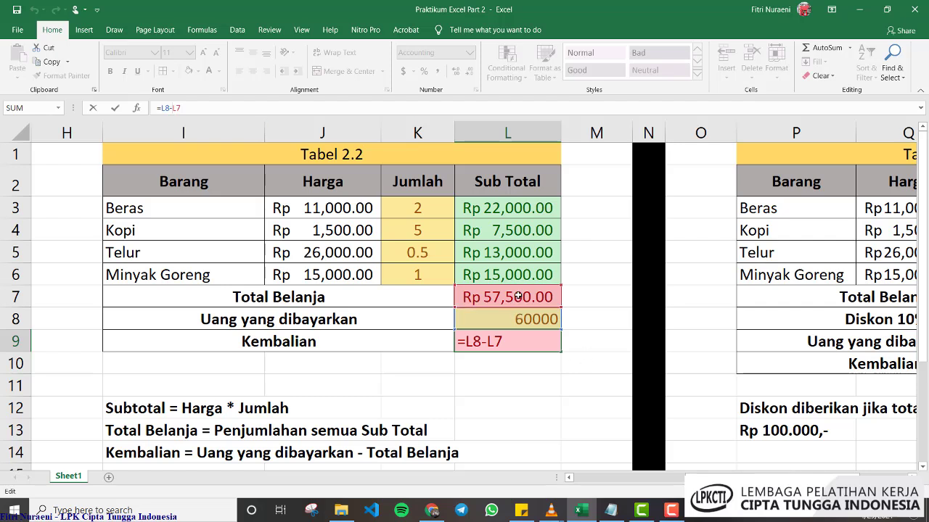
key("Return")
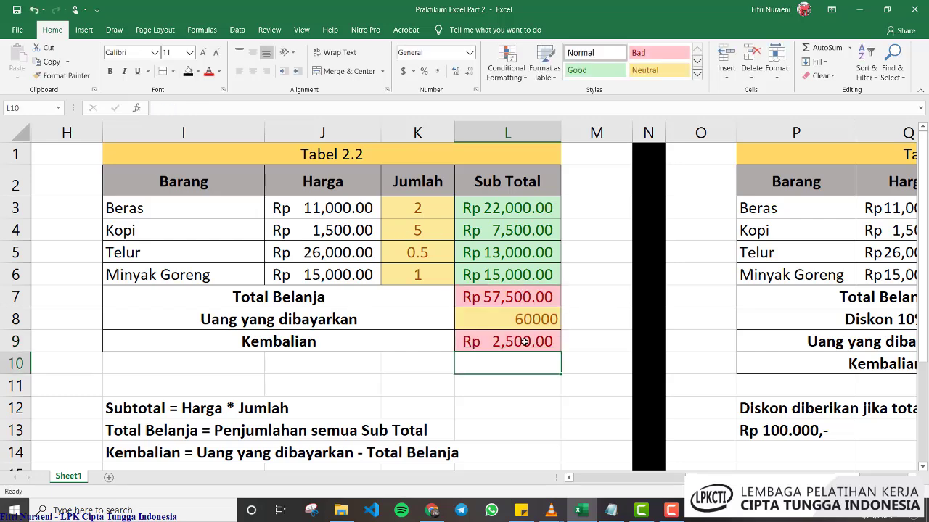
Review each cell from L3 to L9 and the Jumlah quantities in K3:K6 of Tabel 2.2
left_click(485, 210)
left_click(491, 229)
left_click(494, 255)
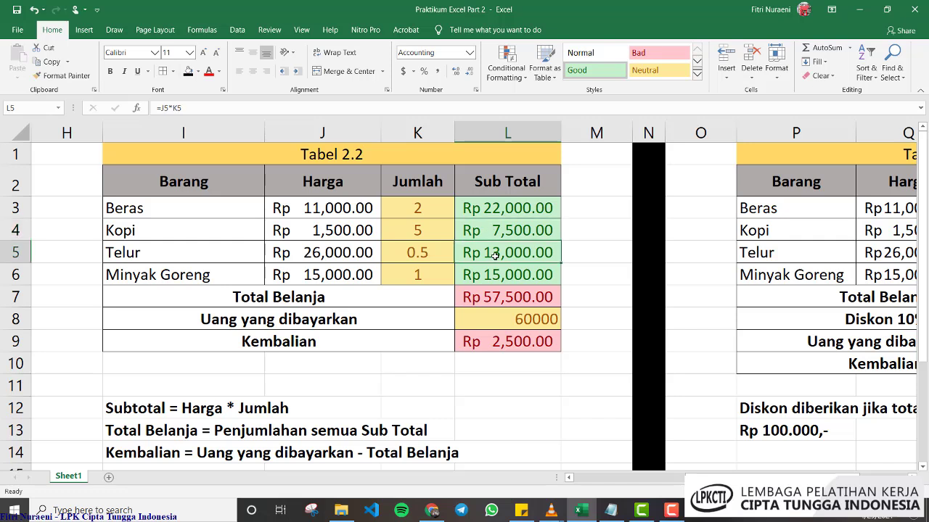
left_click(504, 279)
left_click(508, 299)
left_click(513, 321)
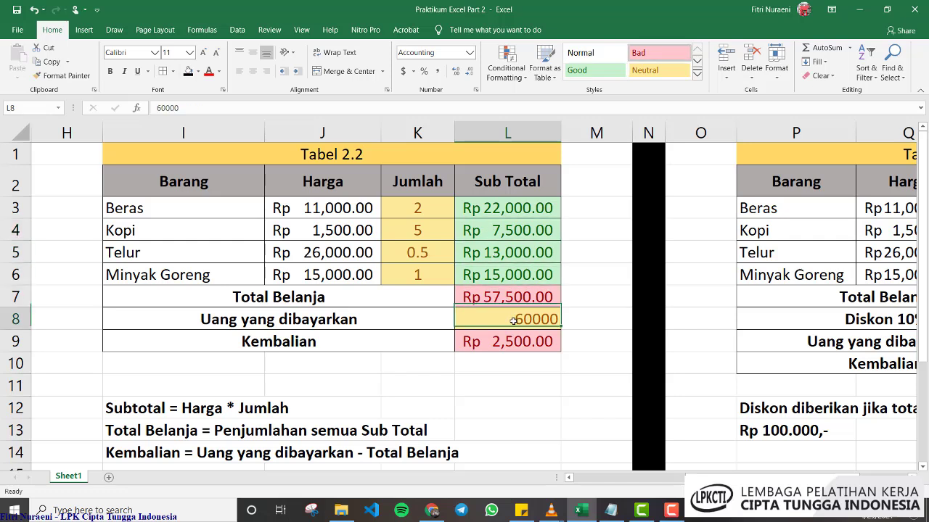
left_click(515, 340)
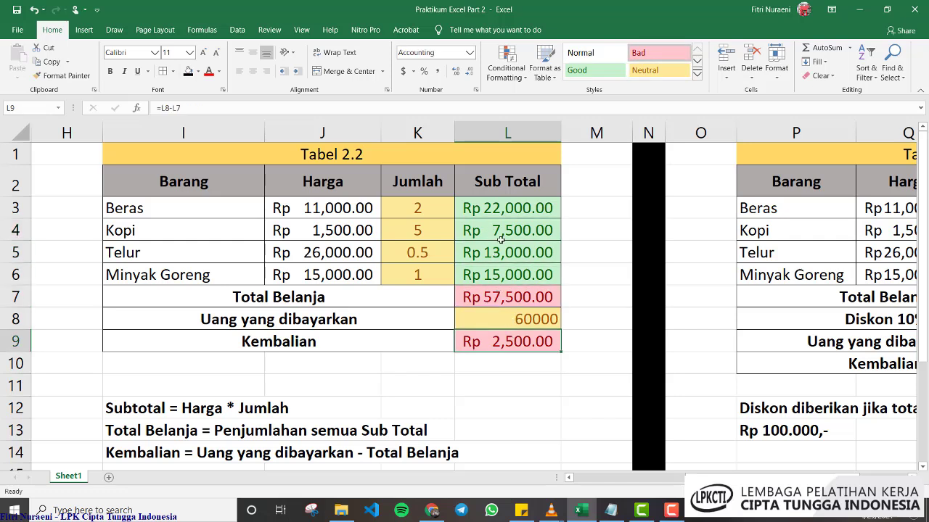
left_click(507, 218)
left_click(440, 211)
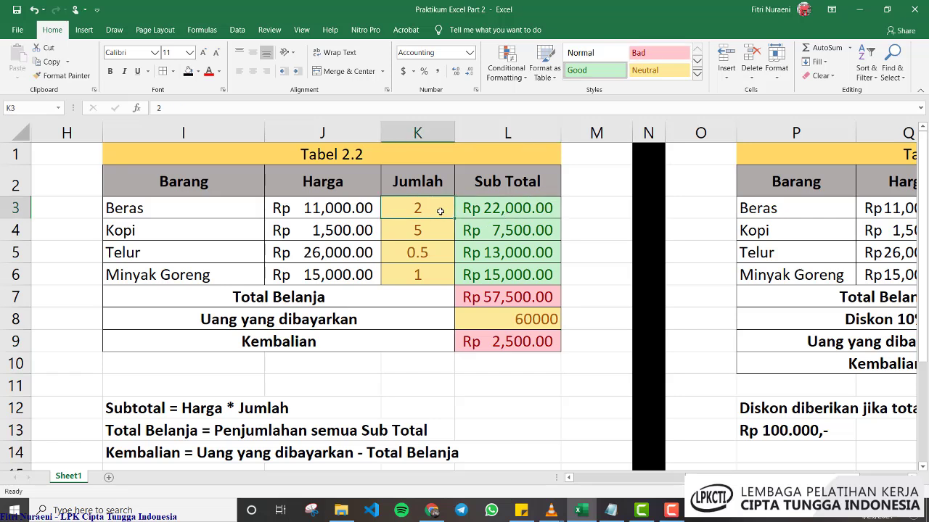
left_click_drag(439, 211, 452, 268)
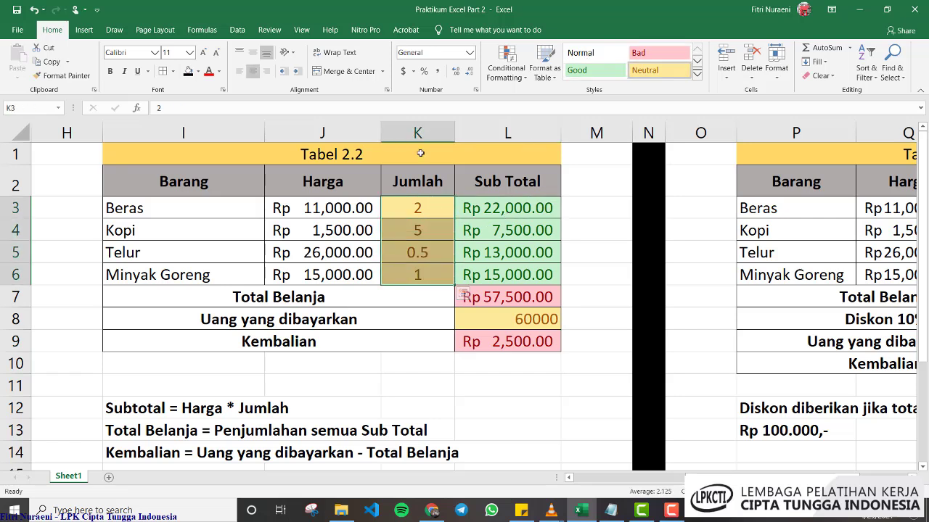
left_click(577, 386)
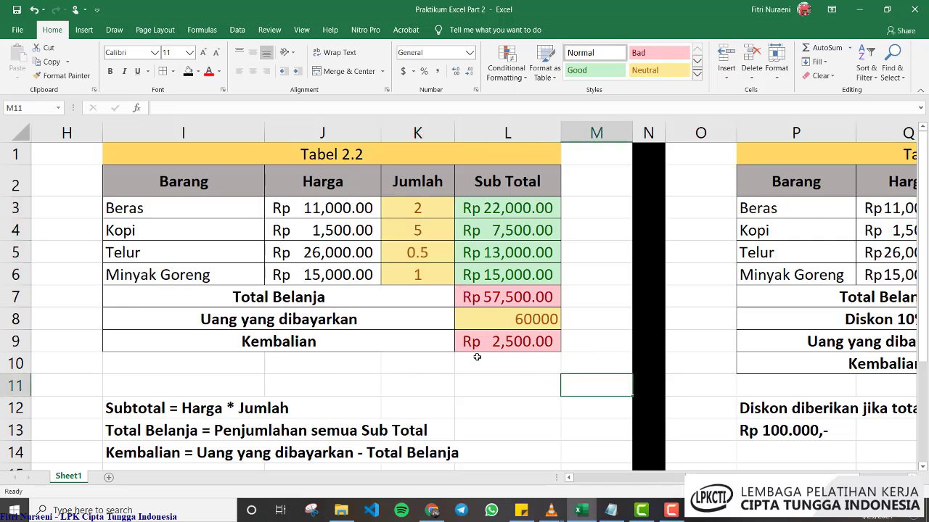
Clear the Jumlah quantities in K3:K6 of Tabel 2.2
left_click(421, 210)
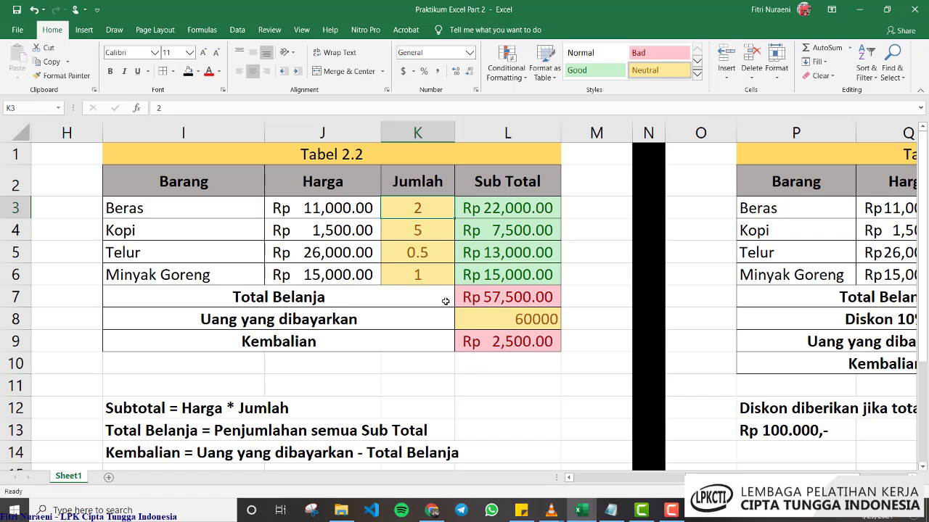
left_click_drag(429, 207, 428, 271)
key("Delete")
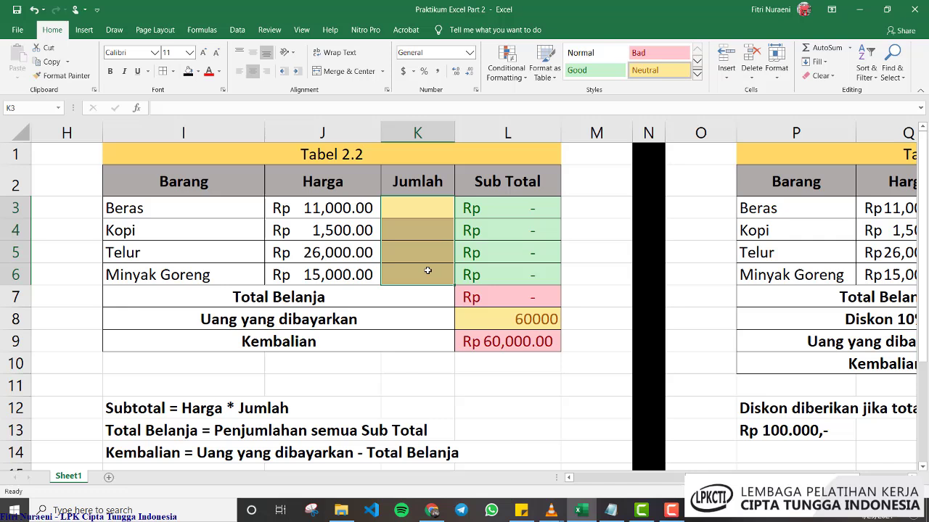
Enter test quantities in the Jumlah column: 1 for Beras, 0 for Kopi, 1 for Telur and 1 for Minyak Goreng
left_click(433, 210)
type("1")
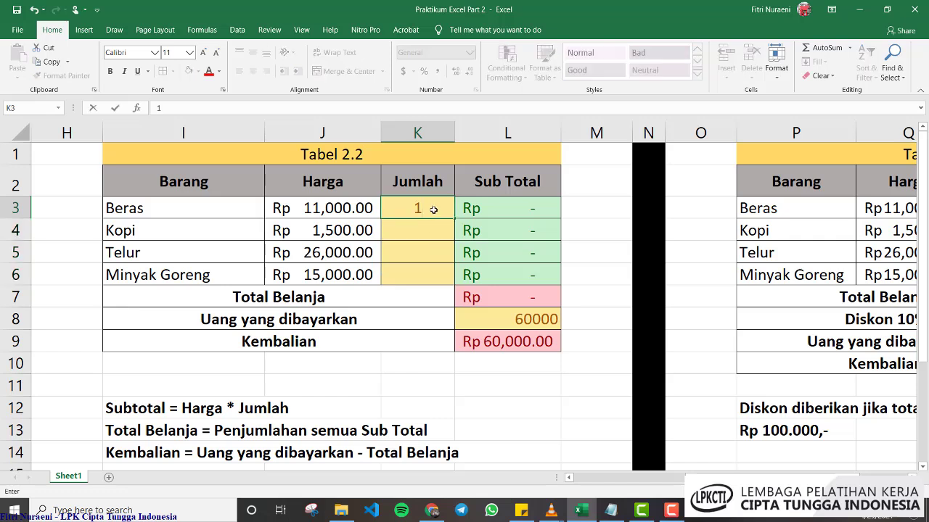
key("Return")
type("0")
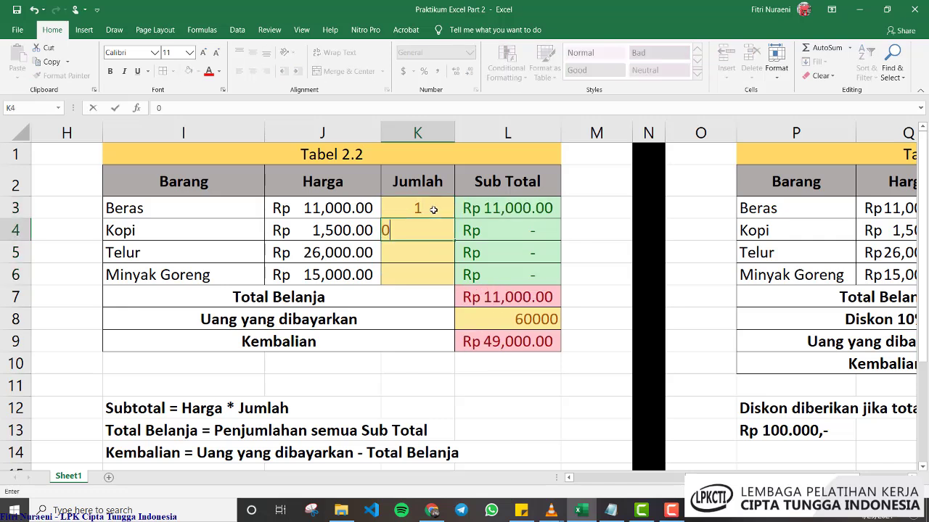
key("Return")
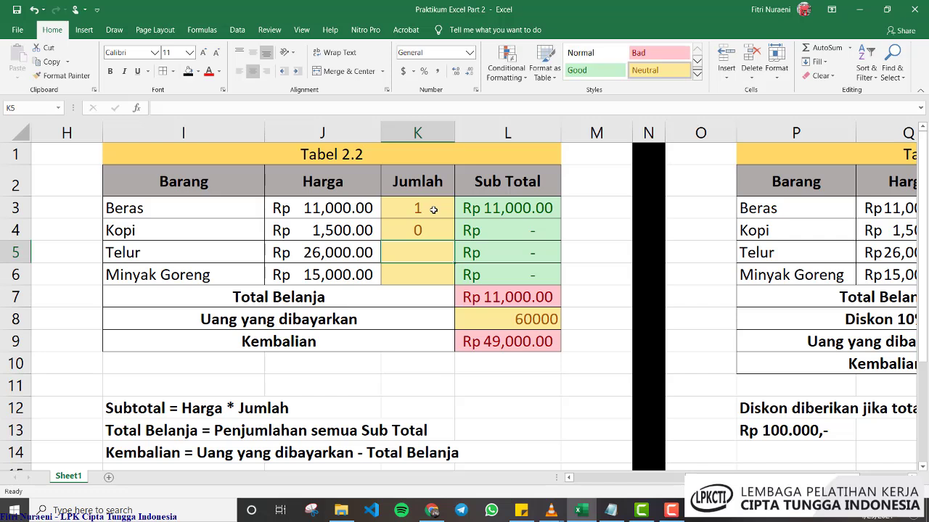
type("1")
key("Return")
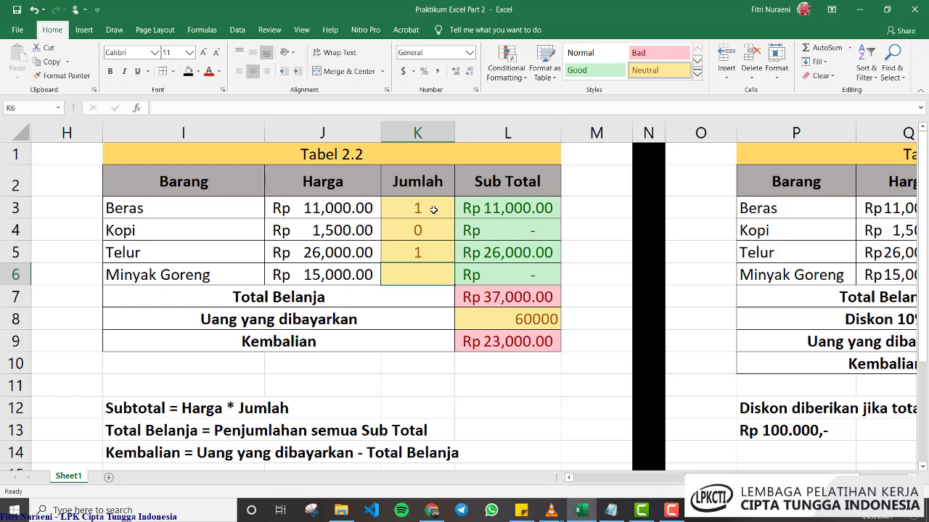
type("1")
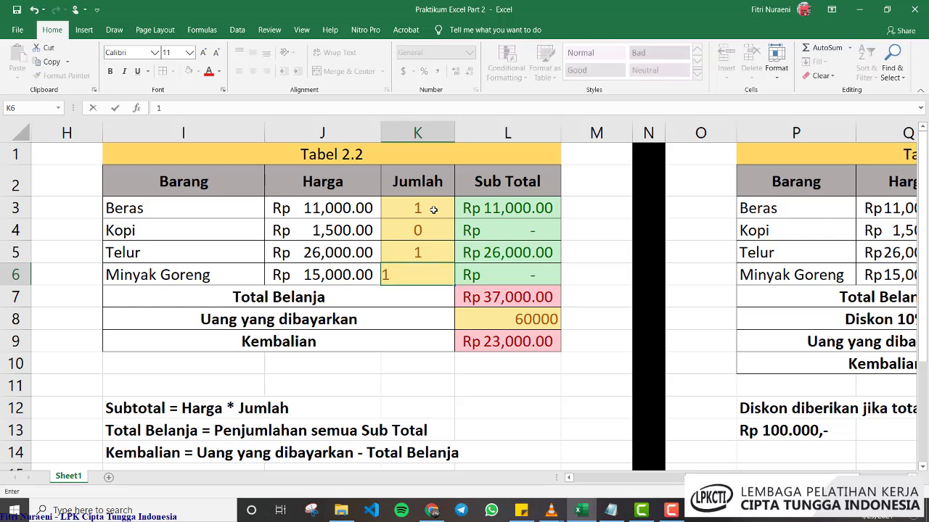
key("Return")
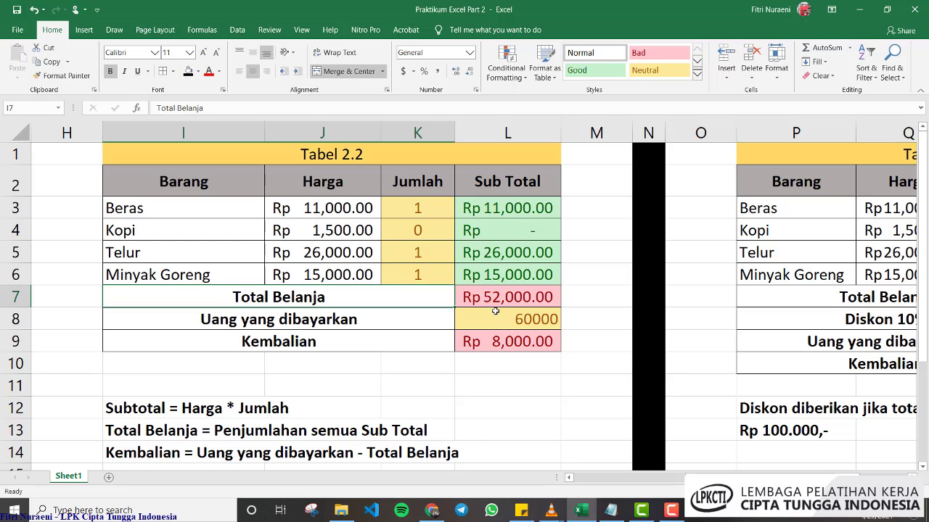
Set the Uang yang dibayarkan amount in L8 to 100000
left_click(534, 319)
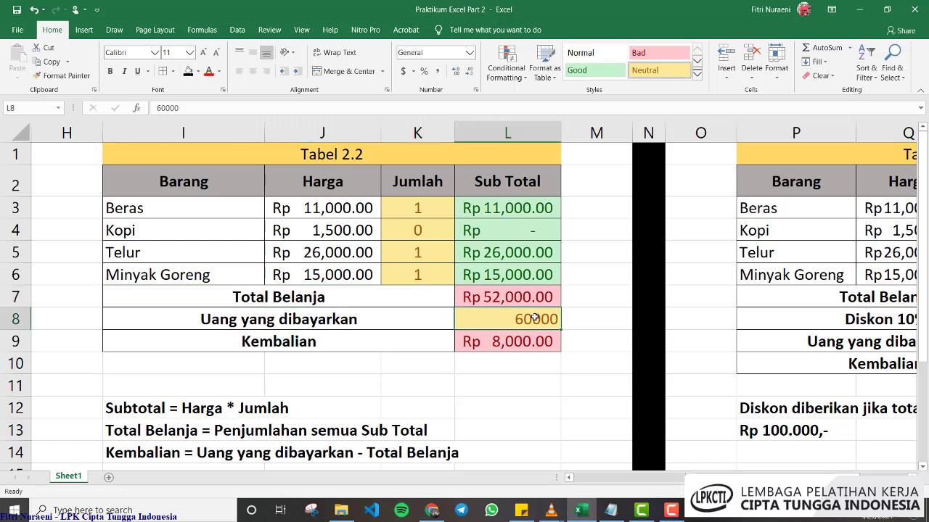
type("10000")
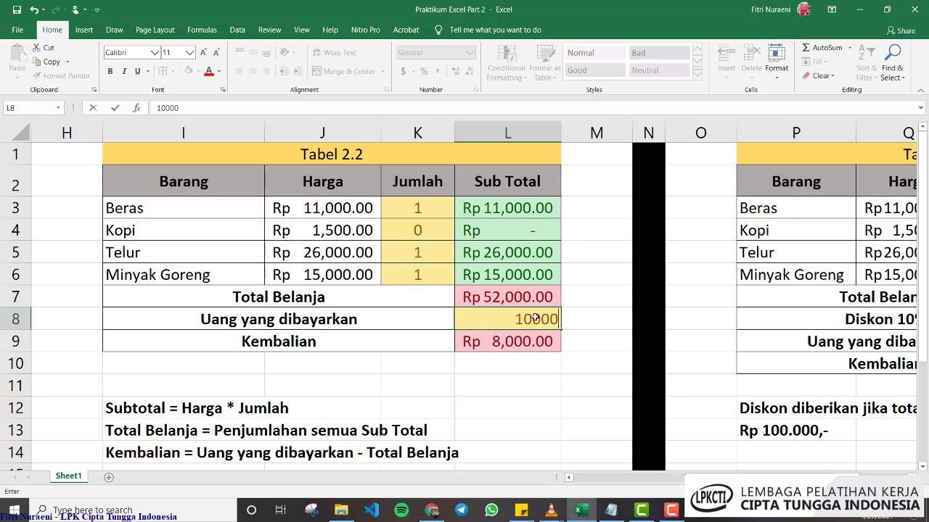
type("033")
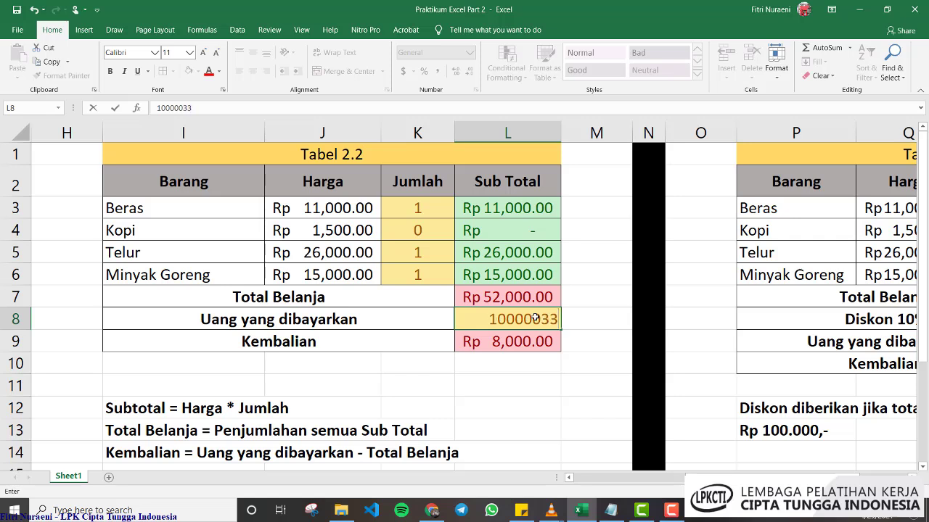
key("BackSpace")
key("BackSpace")
key("Return")
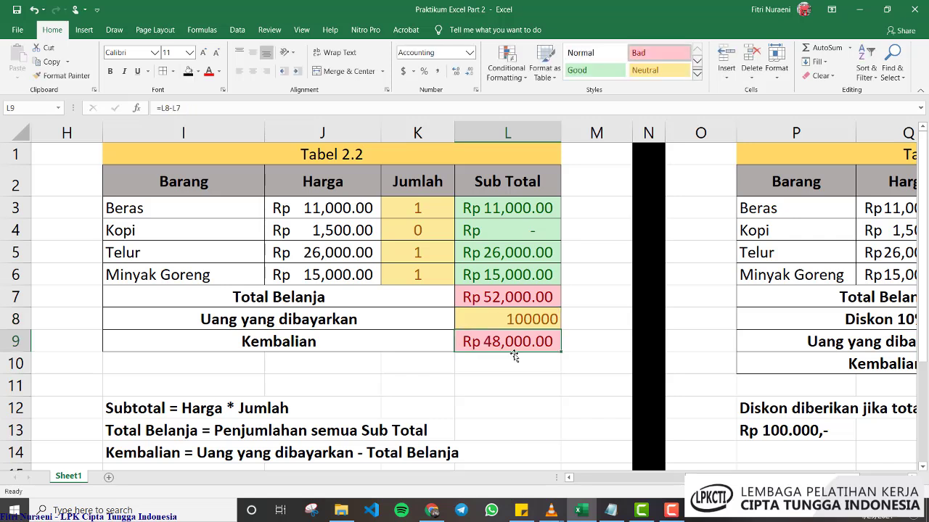
Review the Jumlah inputs in K3:K6 against the calculated Sub Total, Total Belanja and Kembalian cells in column L
left_click_drag(419, 208, 425, 274)
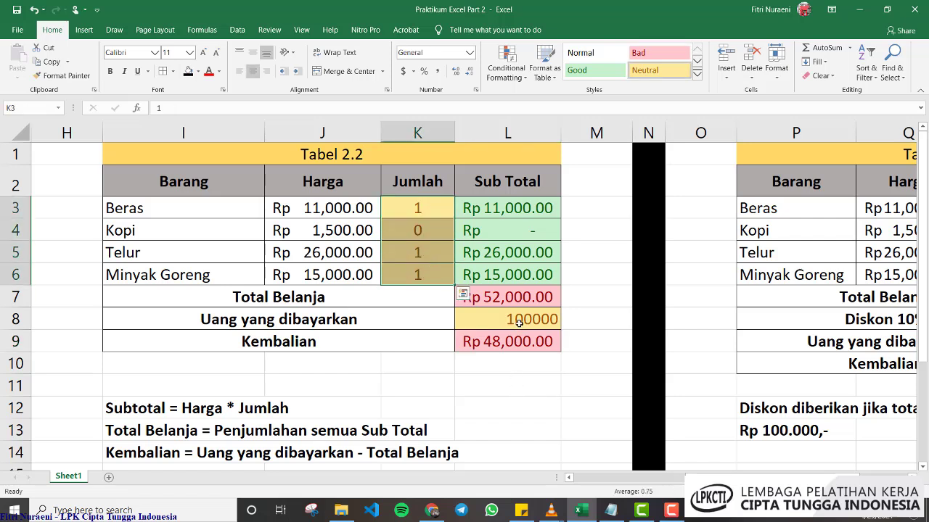
left_click_drag(433, 202, 429, 270)
left_click_drag(483, 207, 468, 297)
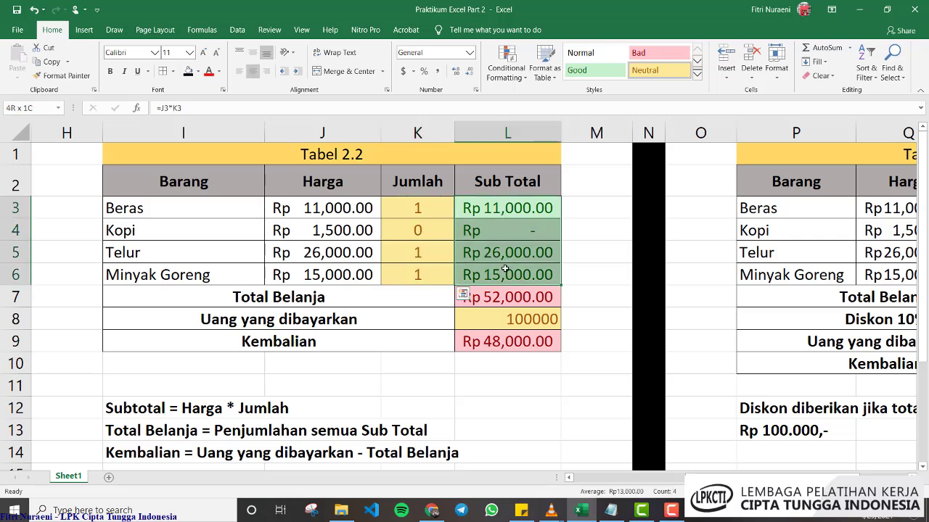
left_click(503, 295)
left_click(503, 344)
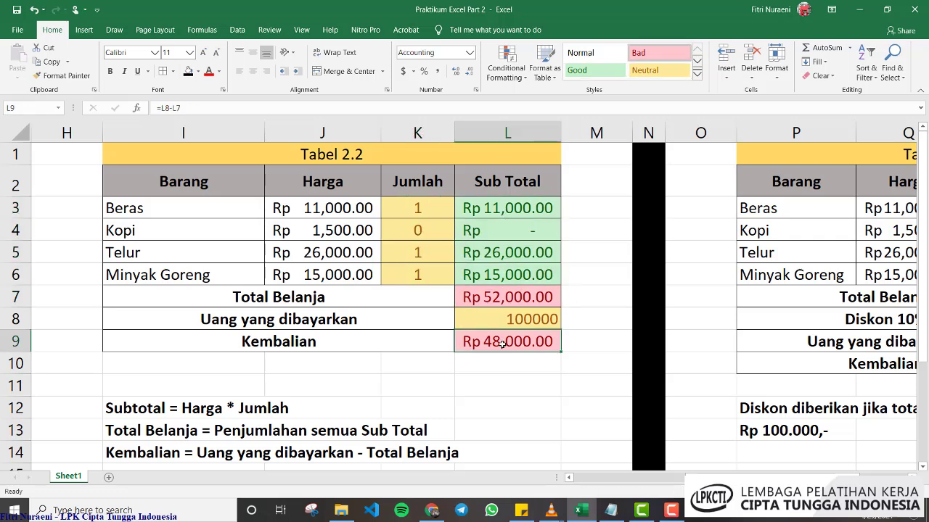
left_click_drag(508, 208, 511, 275)
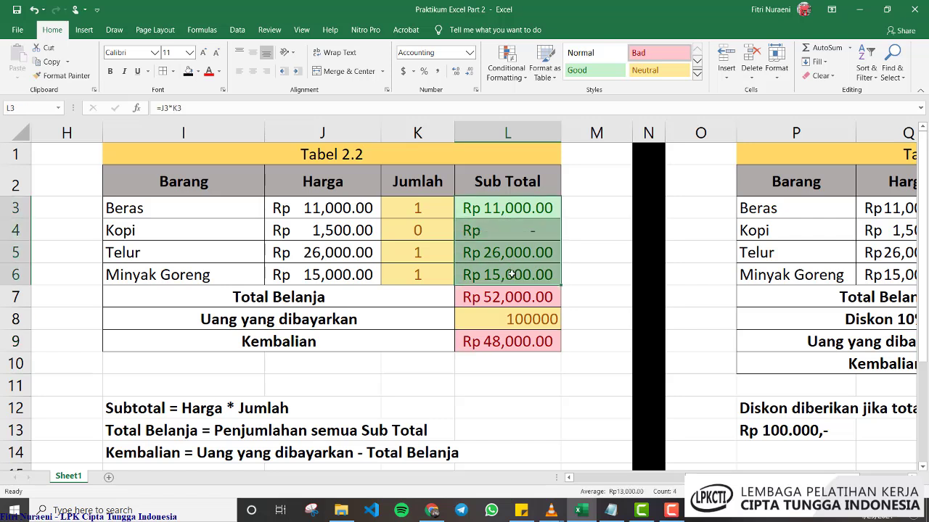
Change the Jumlah quantities to 3 for Beras, 12 for Kopi, 0.25 for Telur and 5 for Minyak Goreng
left_click(434, 208)
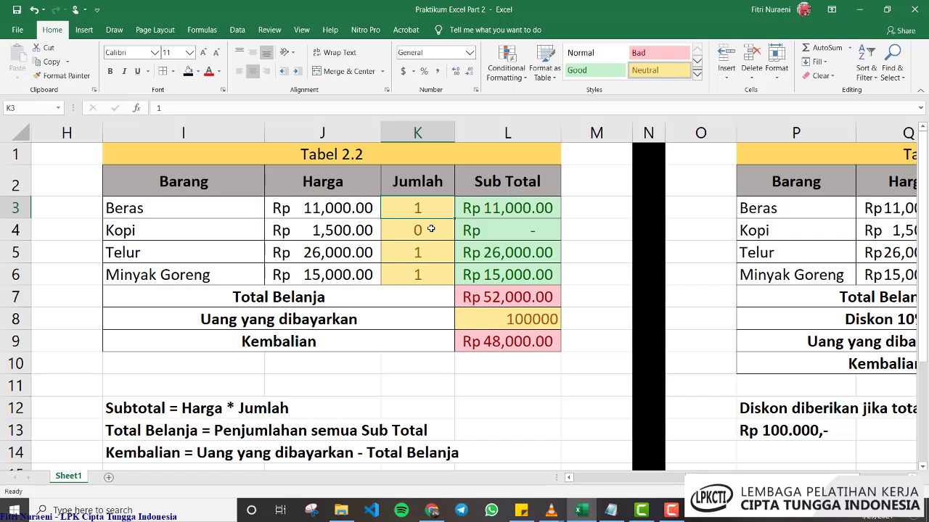
type("3")
key("Return")
type("12")
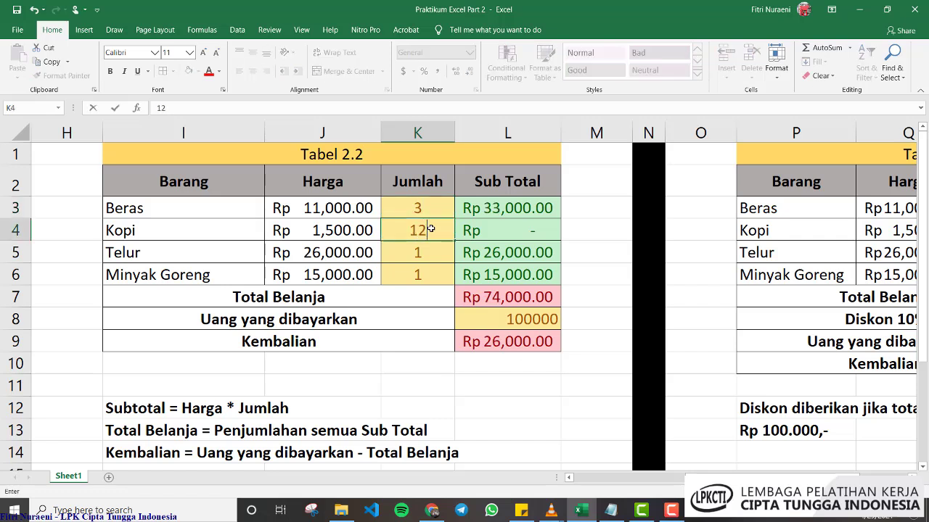
key("Return")
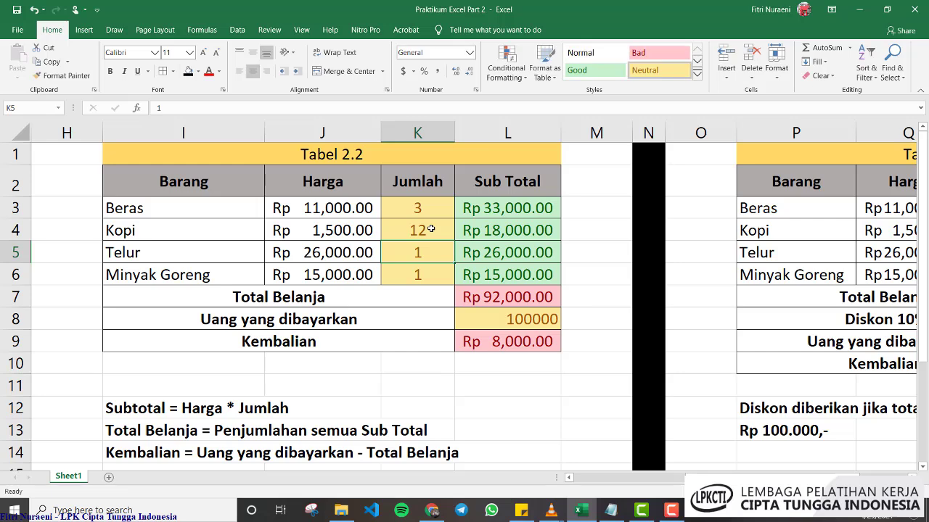
type("0.25")
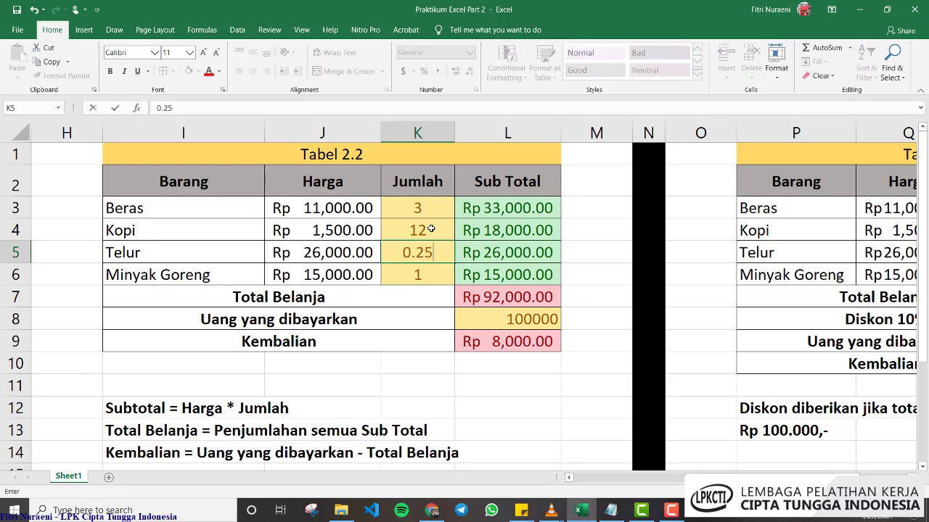
key("Return")
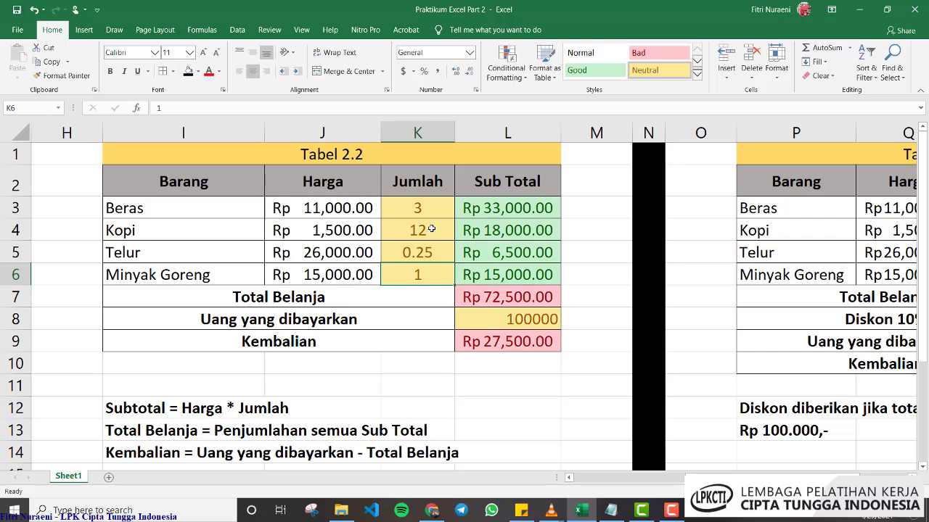
type("5")
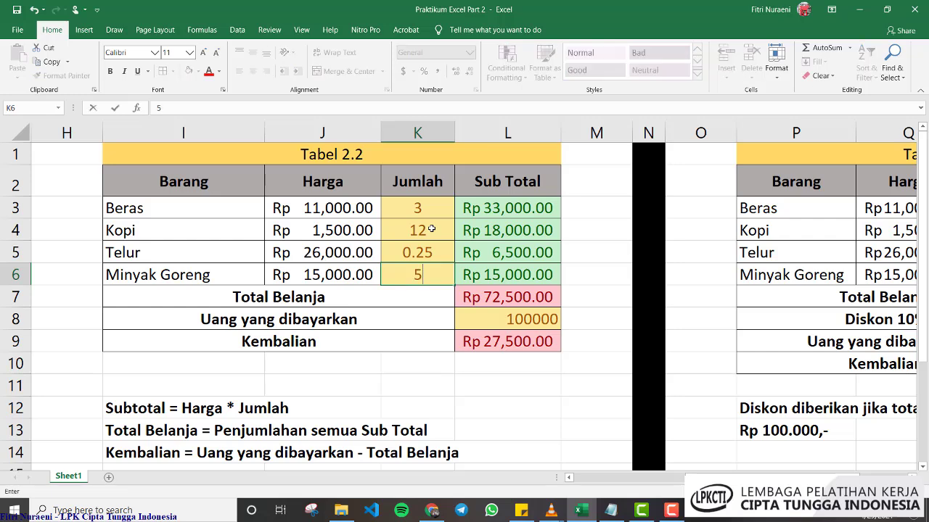
key("Return")
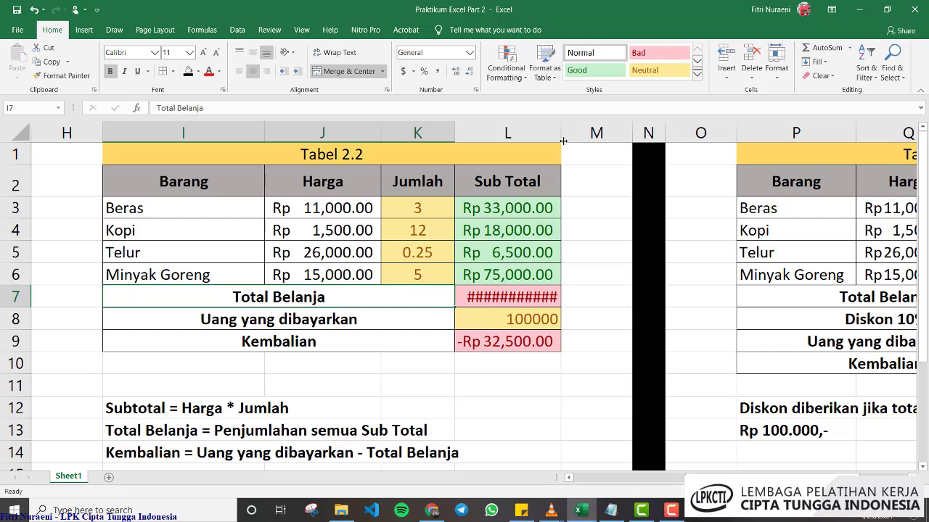
Widen column L enough to display the full Total Belanja amount
left_click(477, 128)
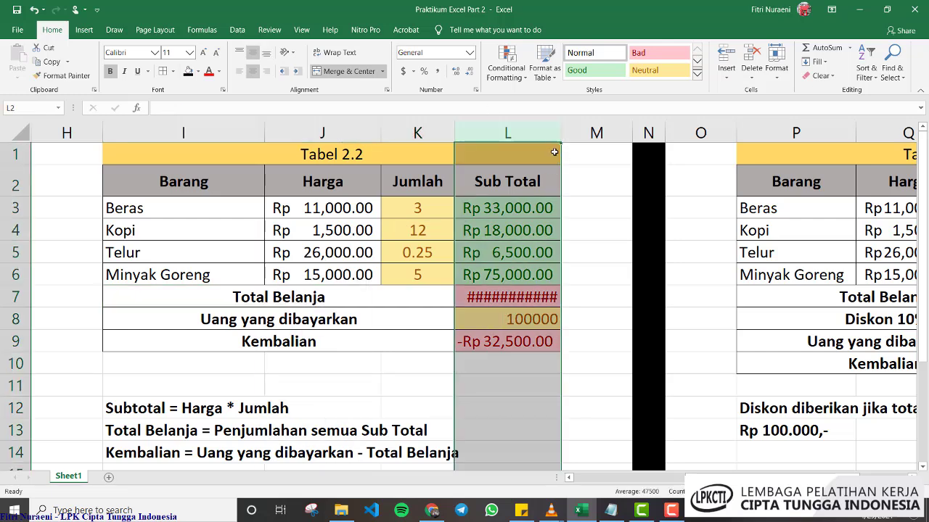
left_click_drag(560, 133, 570, 133)
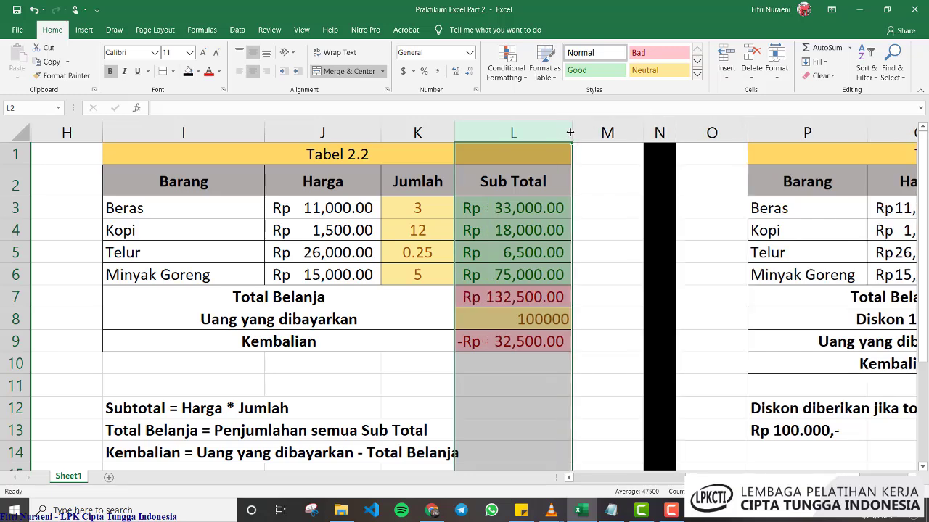
left_click(600, 274)
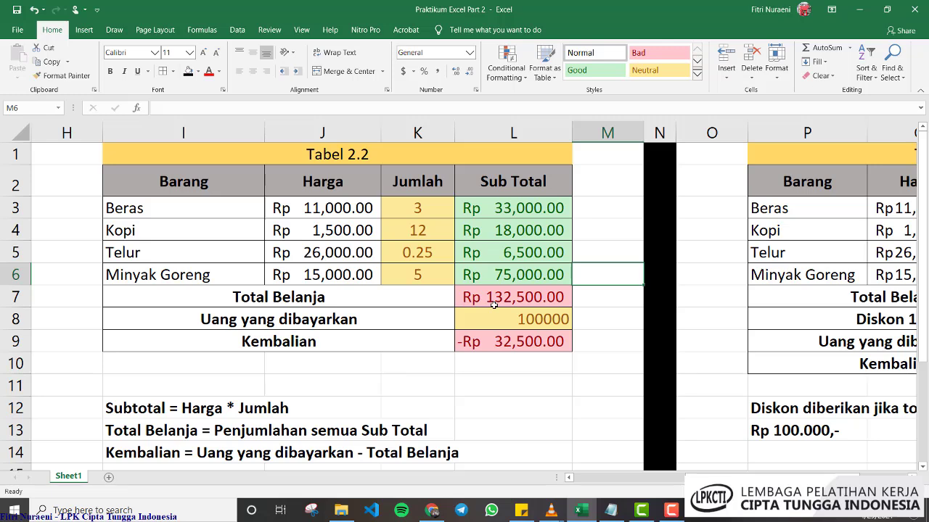
Enter 1500000 as the Uang yang dibayarkan amount in L8 and widen column L further to fit the Kembalian value
left_click(543, 323)
type("15")
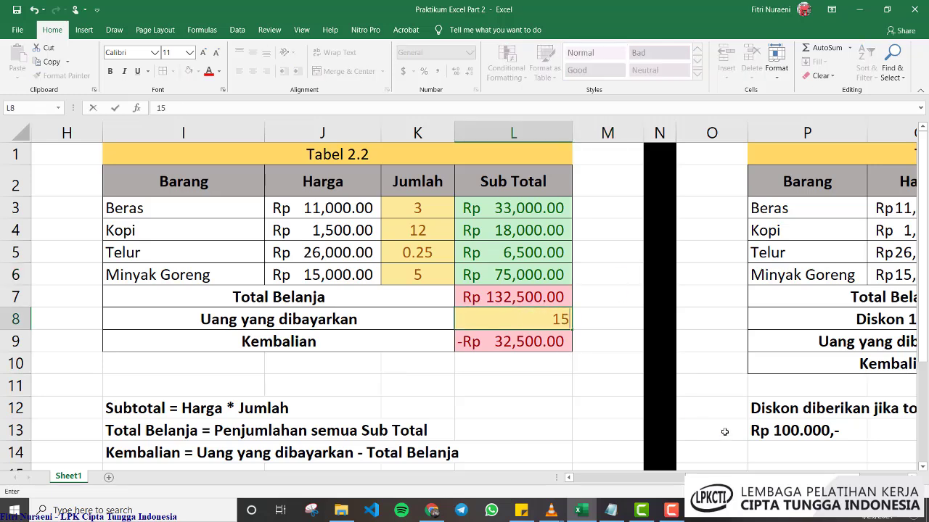
type("00000")
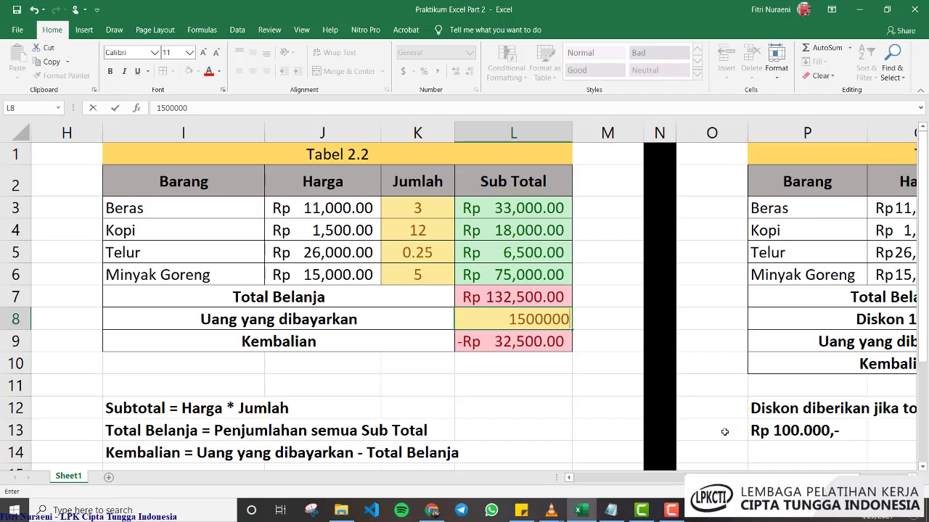
key("Return")
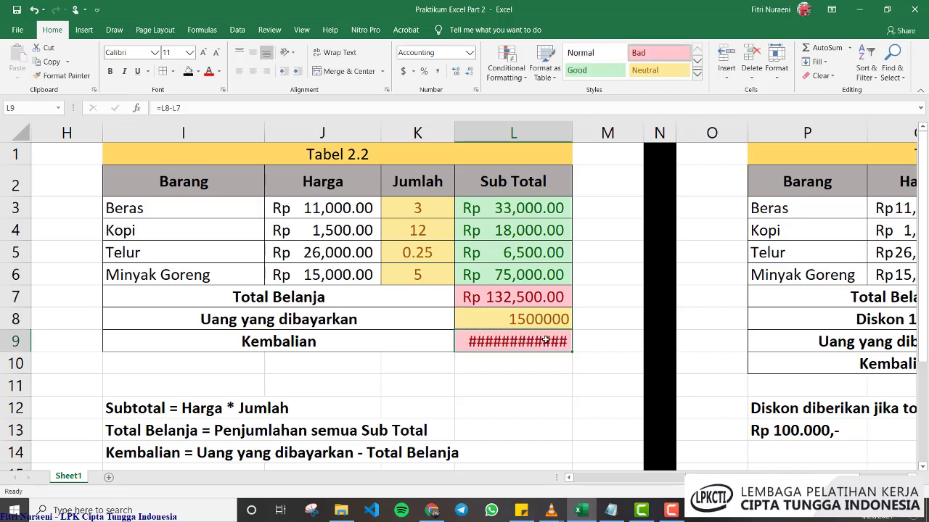
left_click_drag(571, 132, 584, 132)
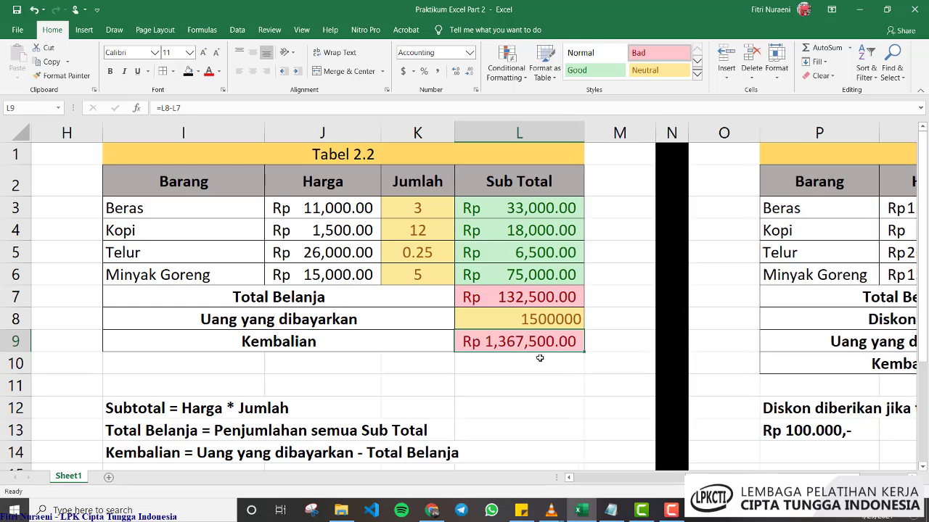
Correct the Uang yang dibayarkan amount in L8 to 150000
left_click(543, 319)
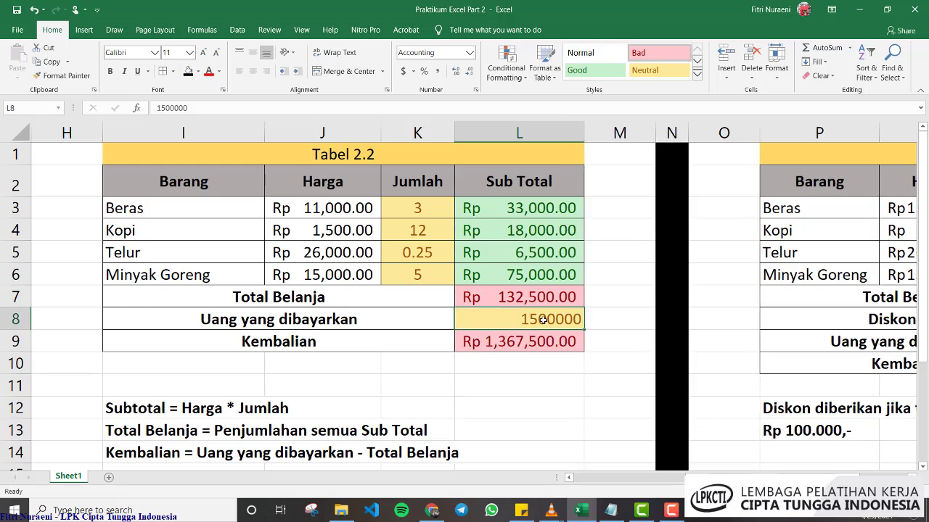
left_click(348, 109)
key("BackSpace")
key("Return")
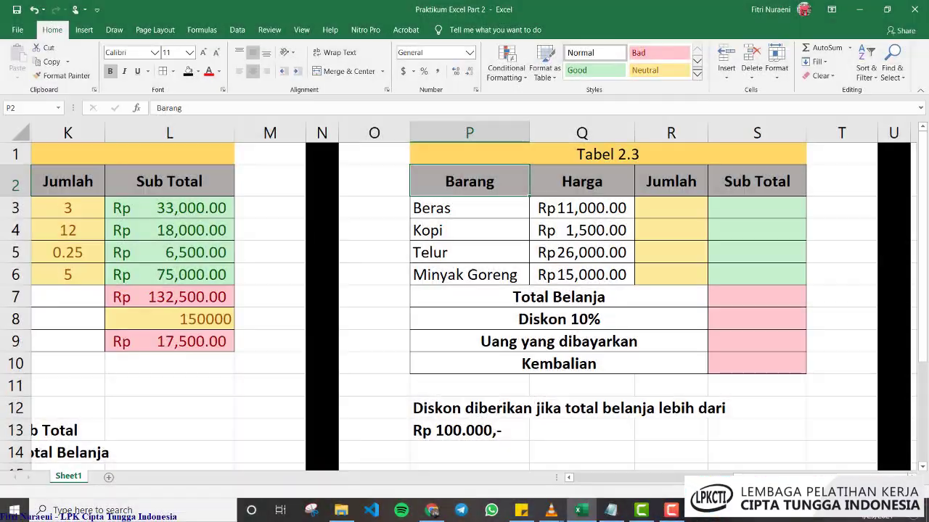
Apply the Neutral cell style to the Total Belanja and Uang yang dibayarkan cells, S7 and S9, in Tabel 2.3
scroll(504, 201, "right", 3)
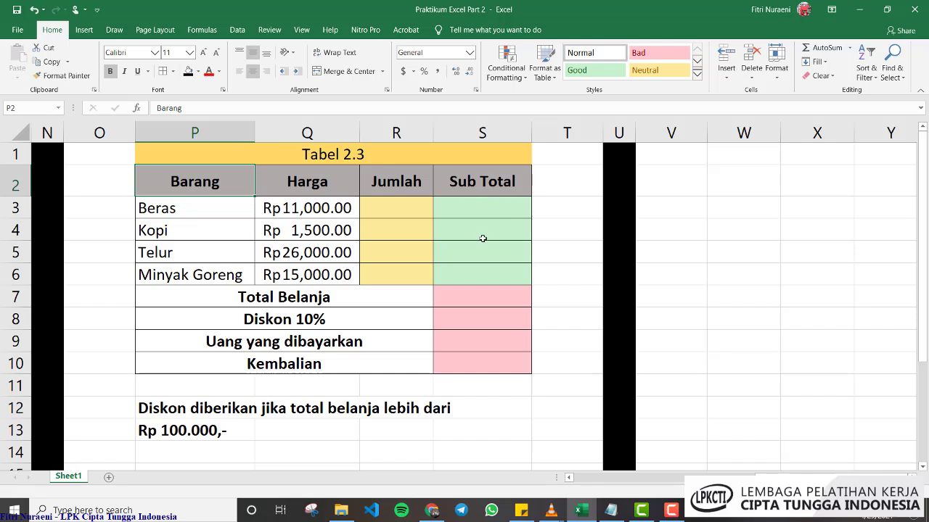
left_click(474, 304)
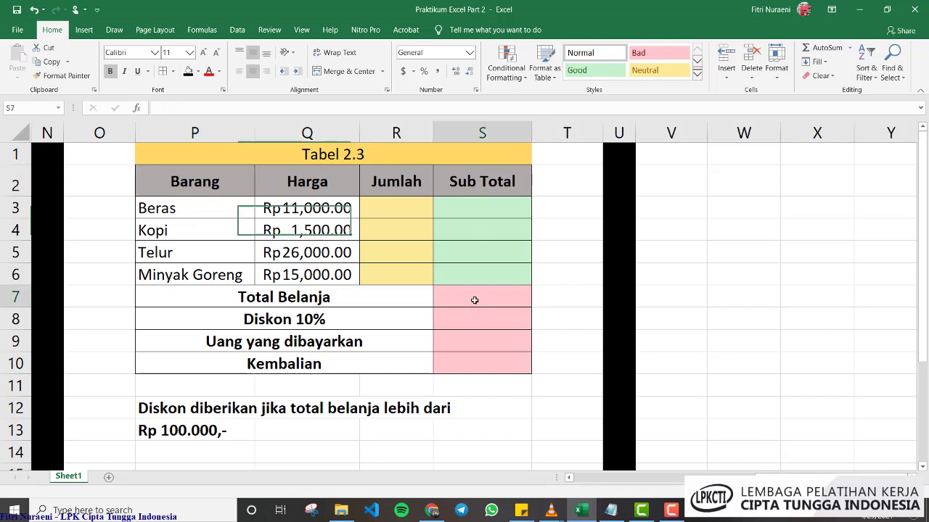
left_click(477, 342, "ctrl")
left_click(645, 69)
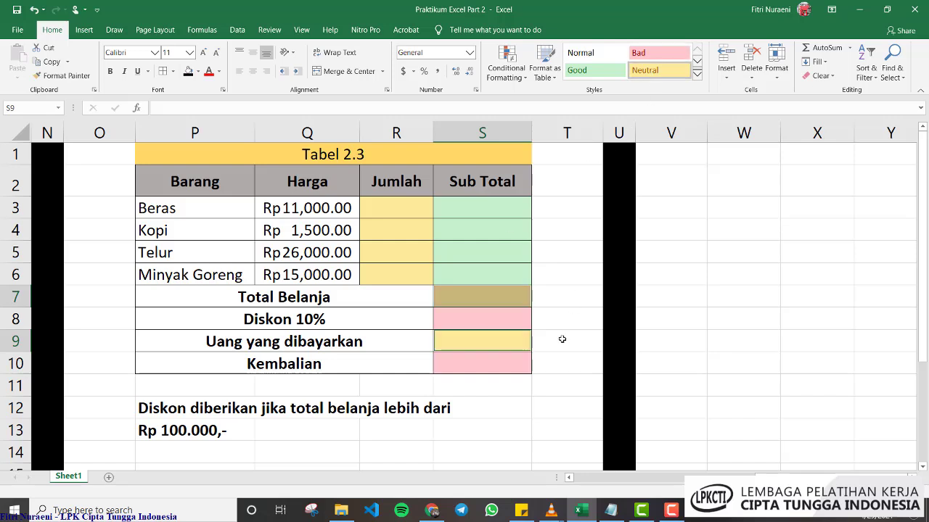
Apply the Bad cell style to the Total Belanja value cell S7 in Tabel 2.3
left_click(560, 341)
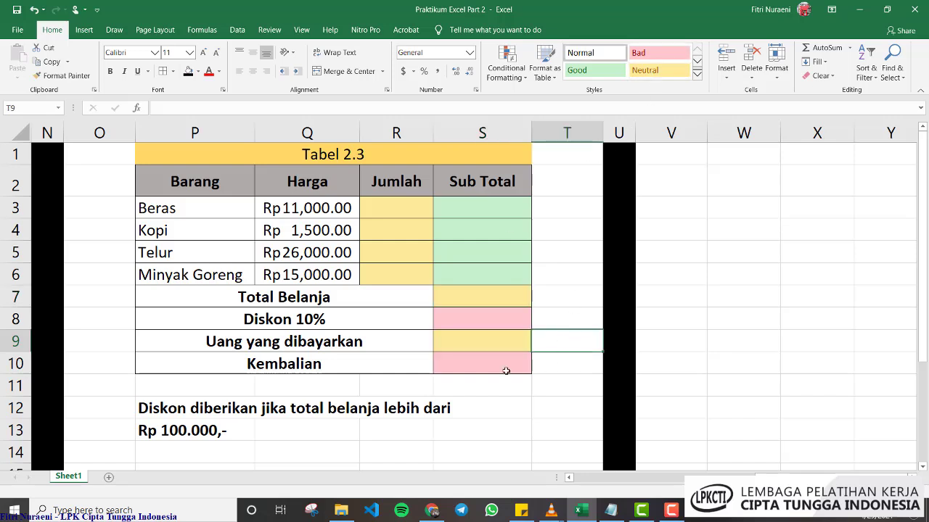
left_click(483, 296)
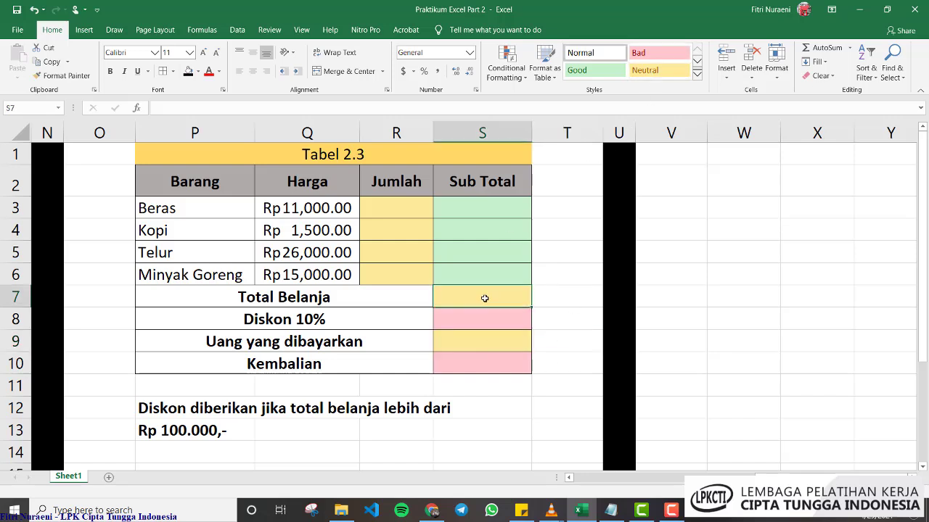
left_click(639, 53)
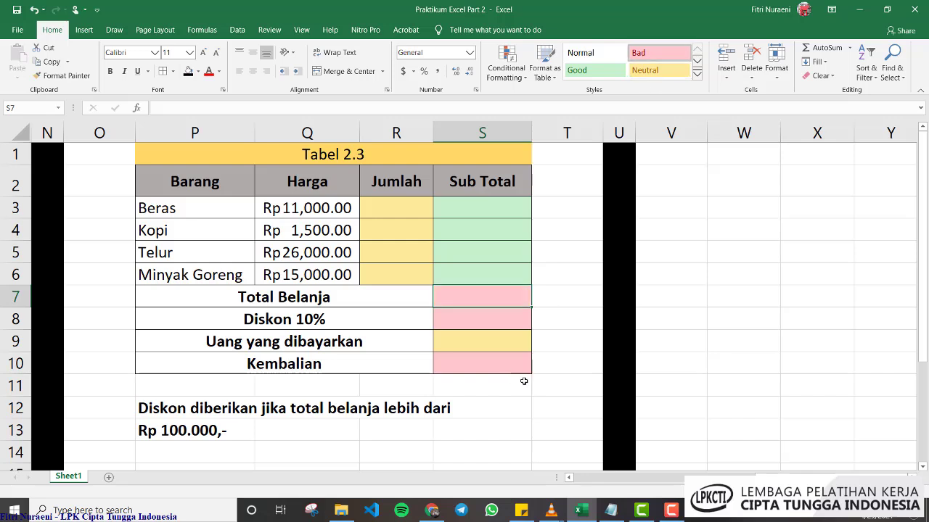
Fill the Diskon 10% label cell in Tabel 2.3 with the standard red color
left_click(340, 315)
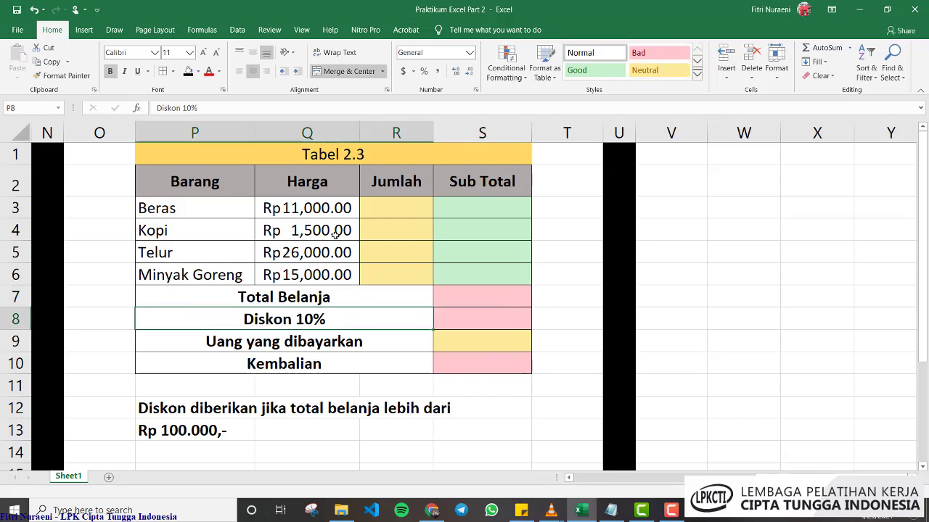
left_click(197, 71)
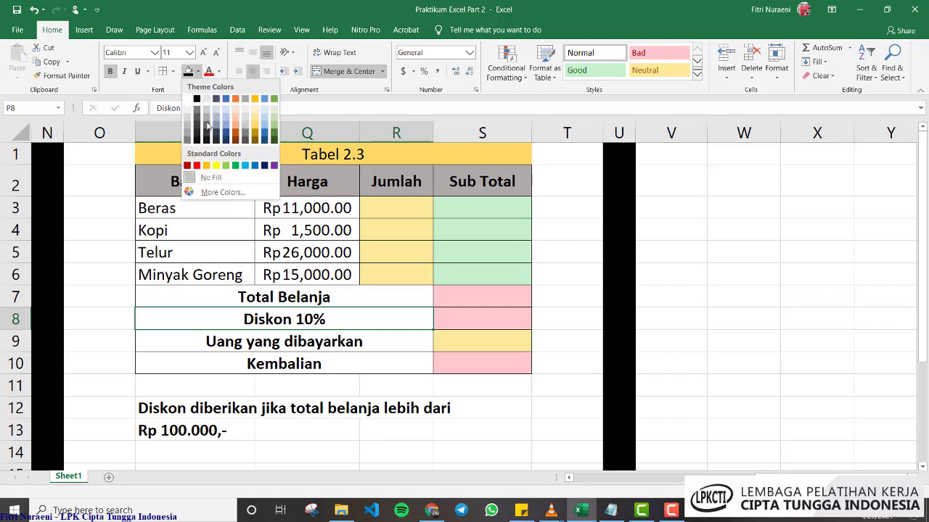
left_click(196, 166)
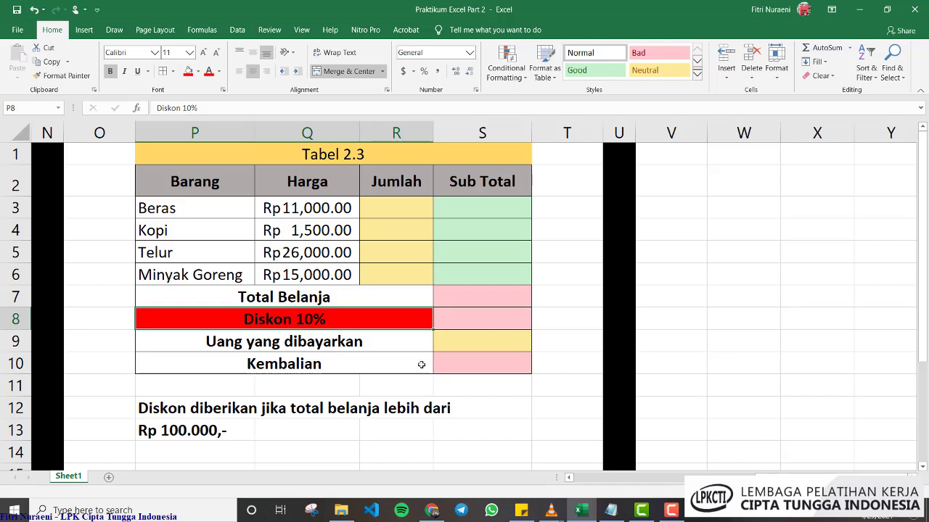
Apply the Bad cell style to the discount condition note in P12:S13 below Tabel 2.3
left_click_drag(188, 409, 452, 433)
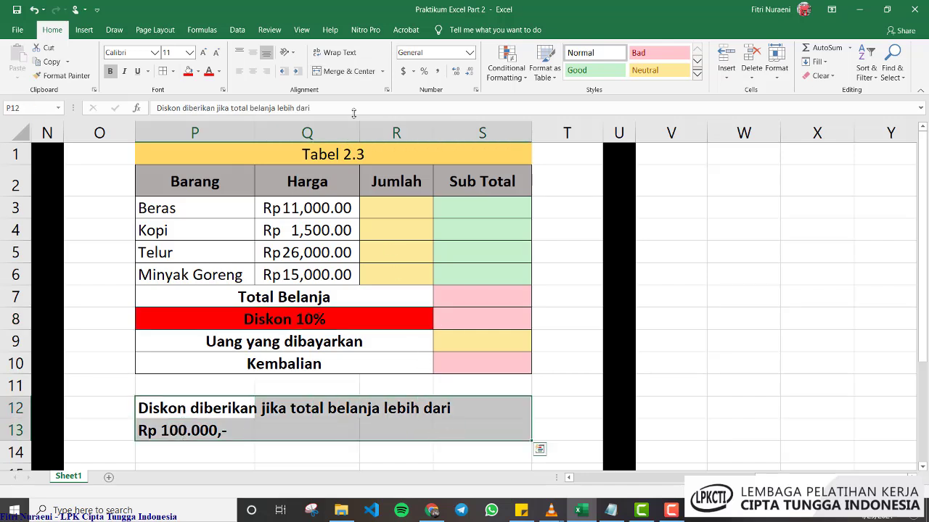
left_click(648, 70)
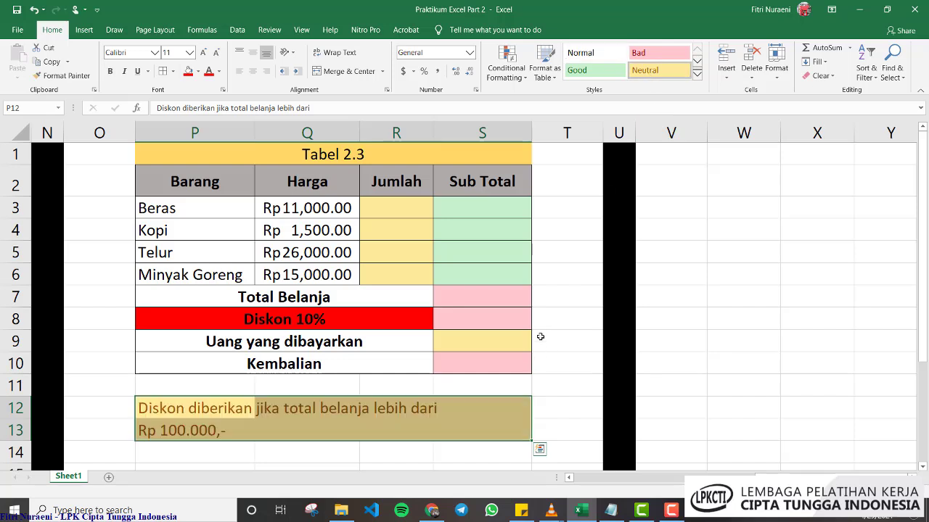
left_click(653, 53)
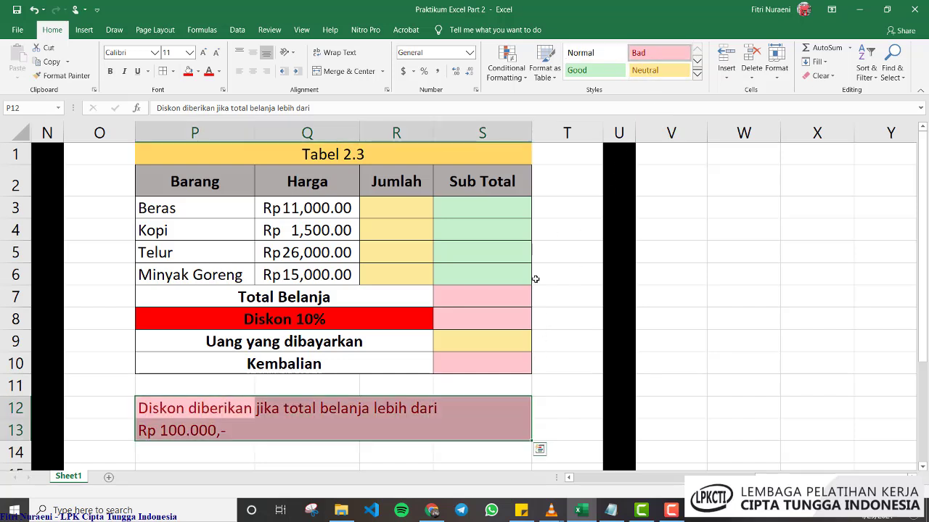
left_click(448, 421)
Apply the Accent2 cell style to the Diskon 10% value cell S8
left_click(498, 320)
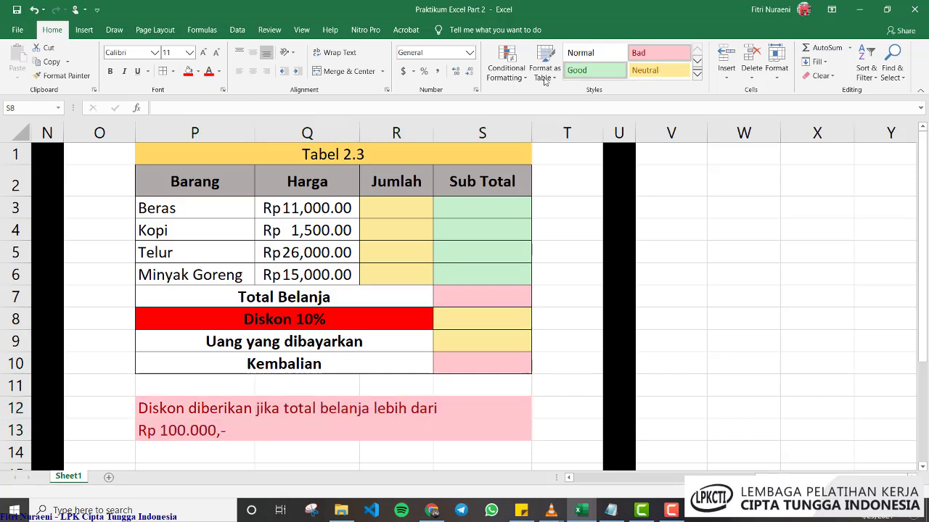
left_click(699, 75)
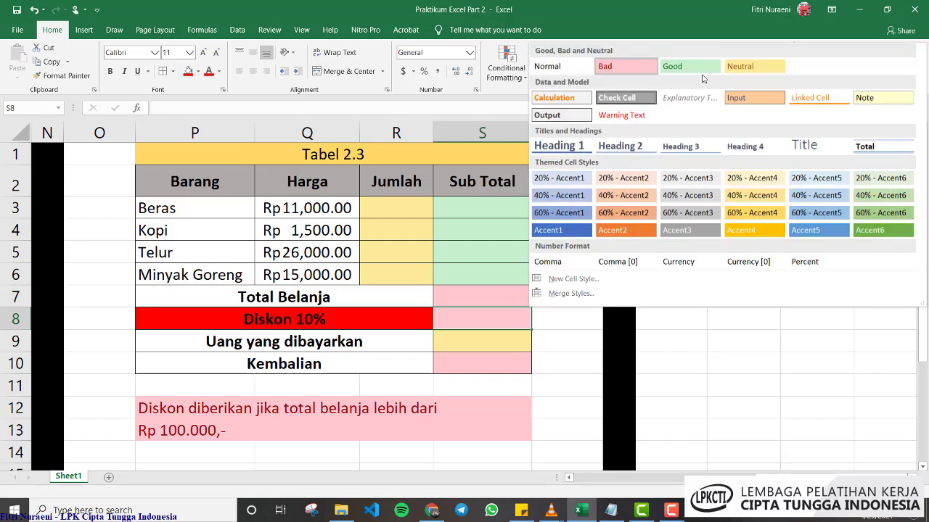
left_click(624, 231)
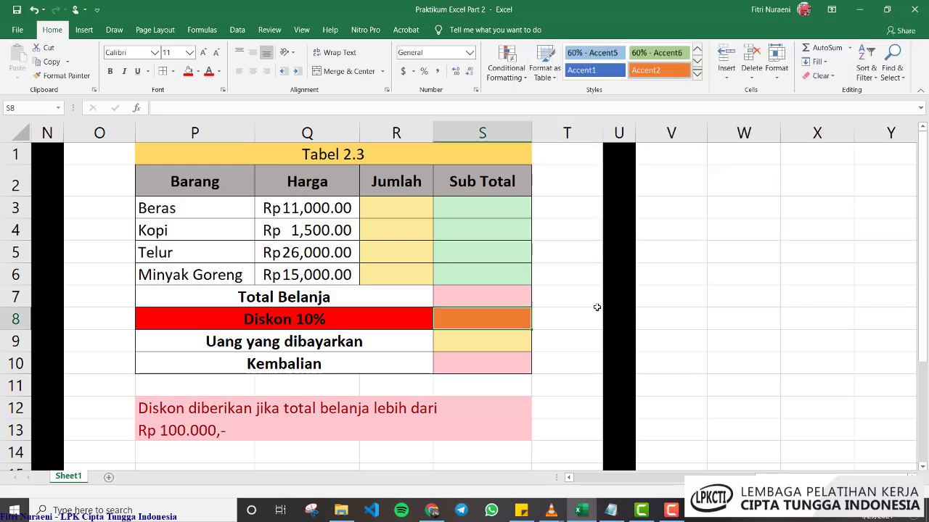
left_click(574, 366)
Set the cell style of the Diskon 10% value cell S8 to Accent1
left_click(505, 320)
left_click(580, 69)
left_click(551, 320)
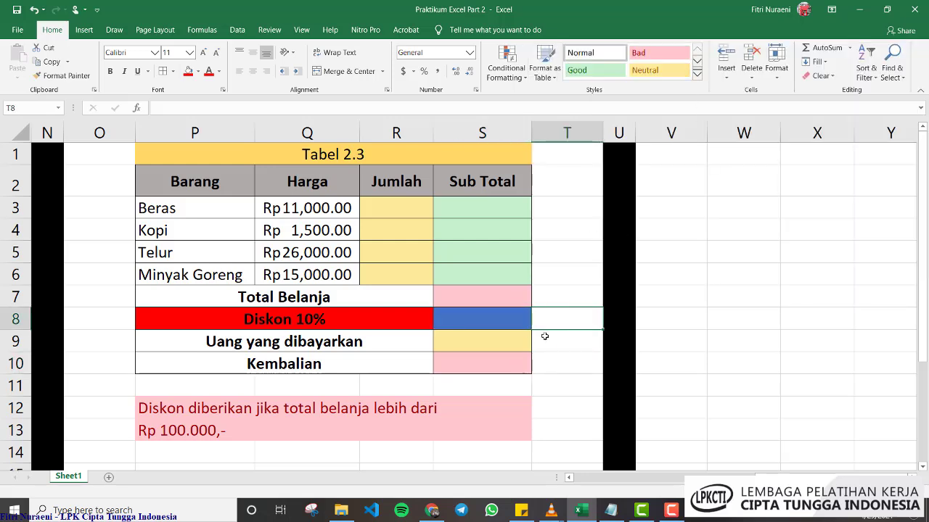
Widen the Harga column Q of Tabel 2.3 slightly
left_click(490, 317)
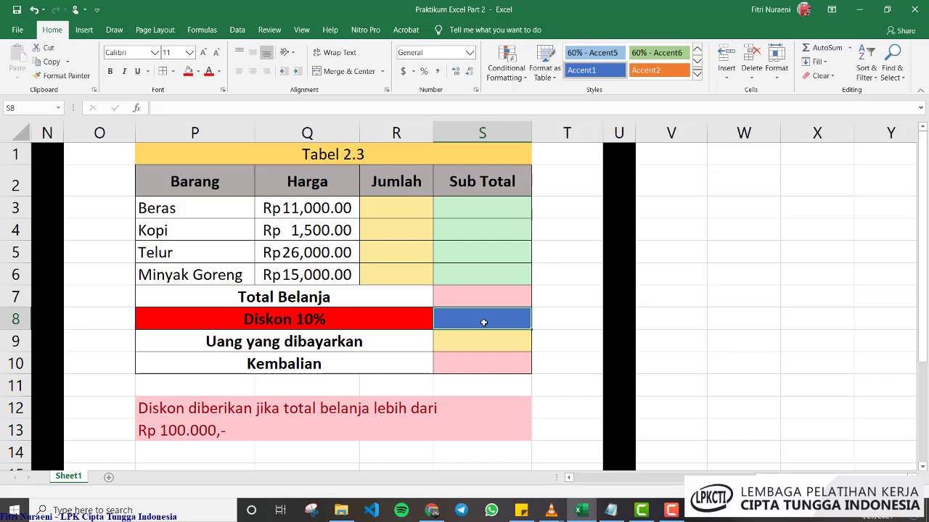
left_click(561, 235)
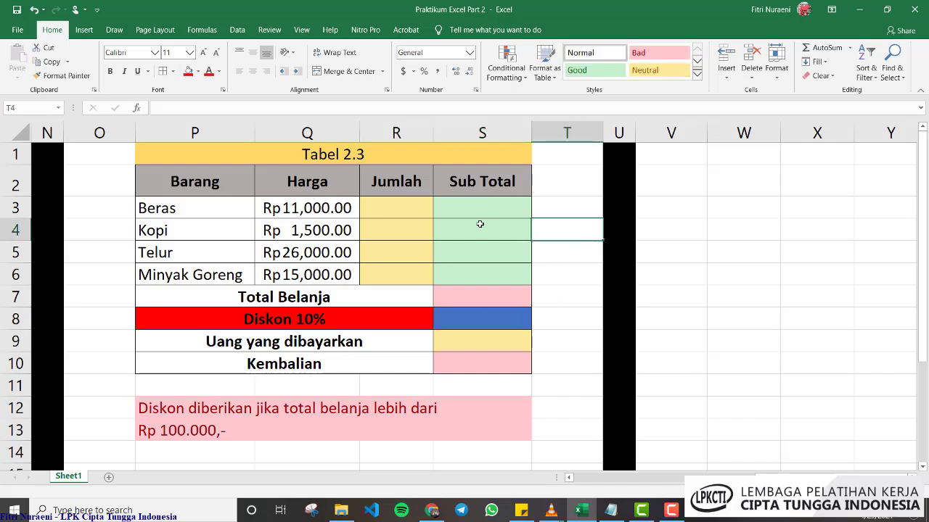
left_click_drag(358, 129, 363, 129)
Calculate the Beras Sub Total in S3 with =Q3*R3 and fill the formula down to S6
left_click_drag(468, 210, 476, 260)
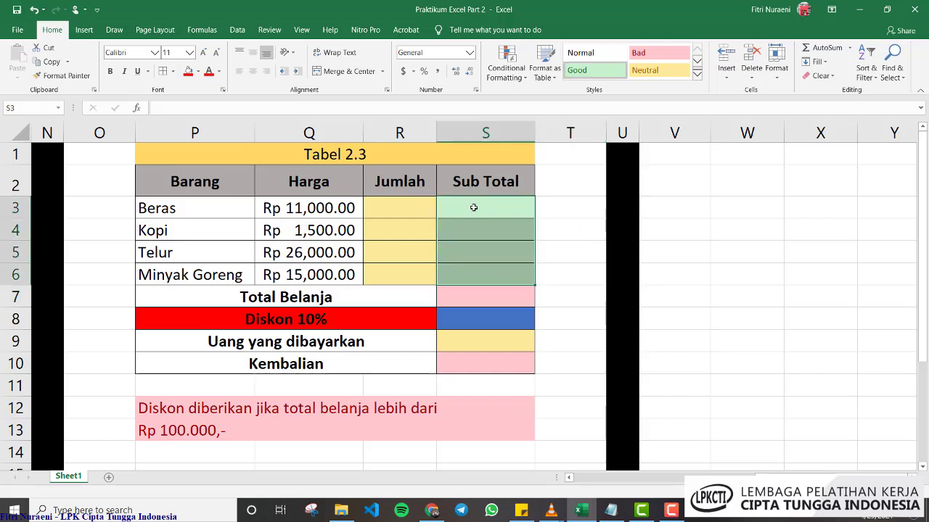
left_click(474, 205)
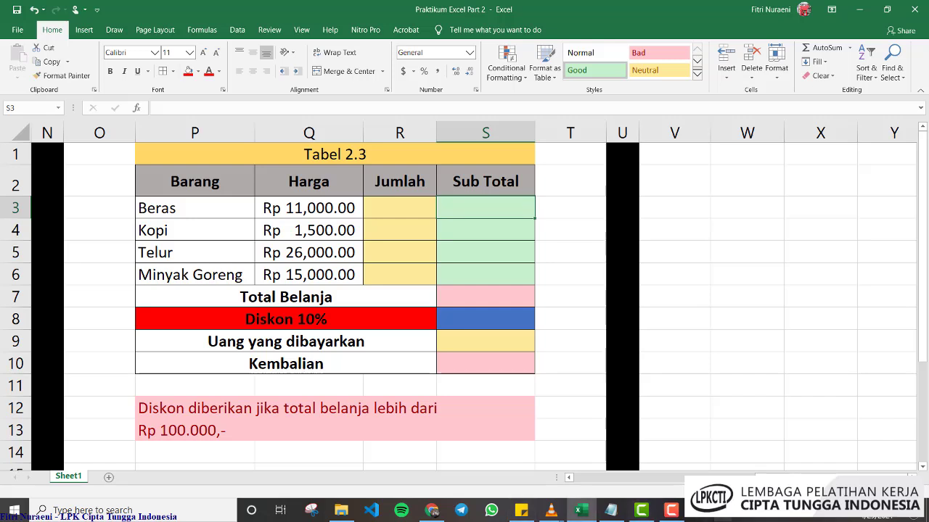
type("=")
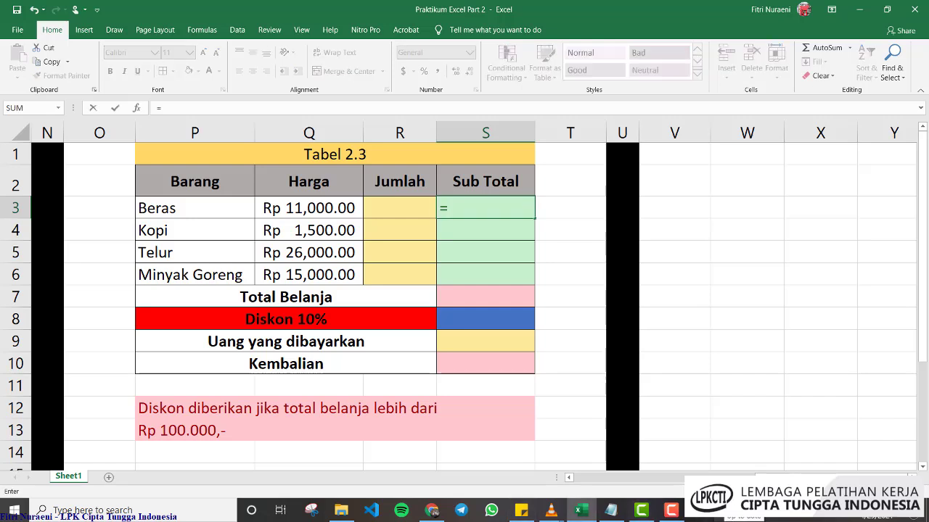
left_click(328, 207)
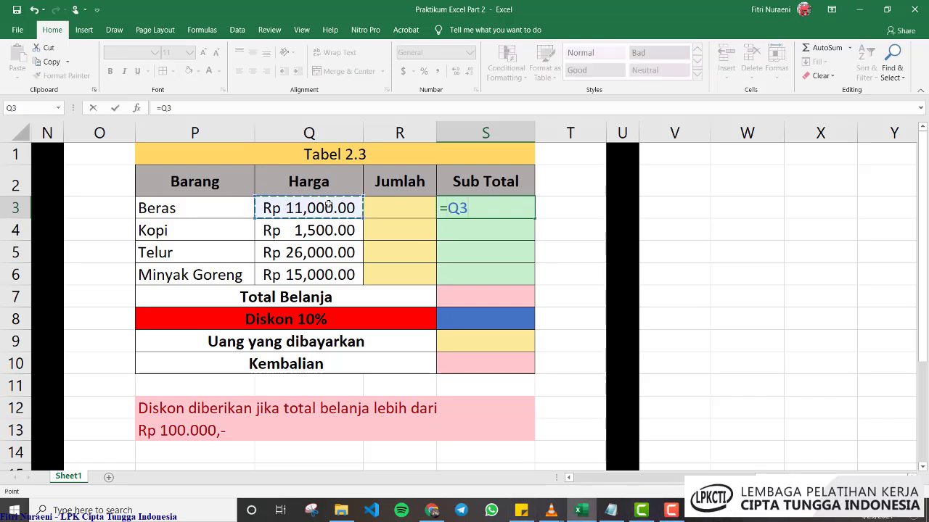
type("*")
left_click(402, 211)
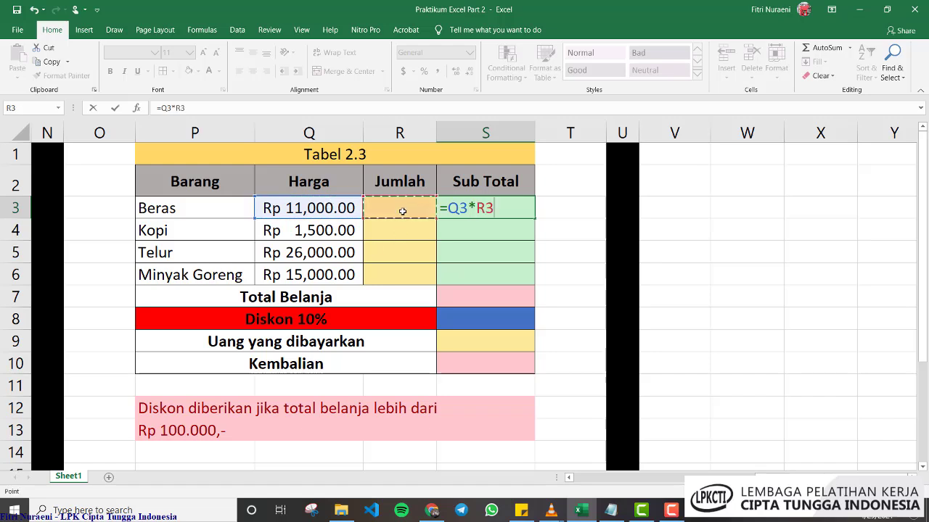
key("ctrl+Return")
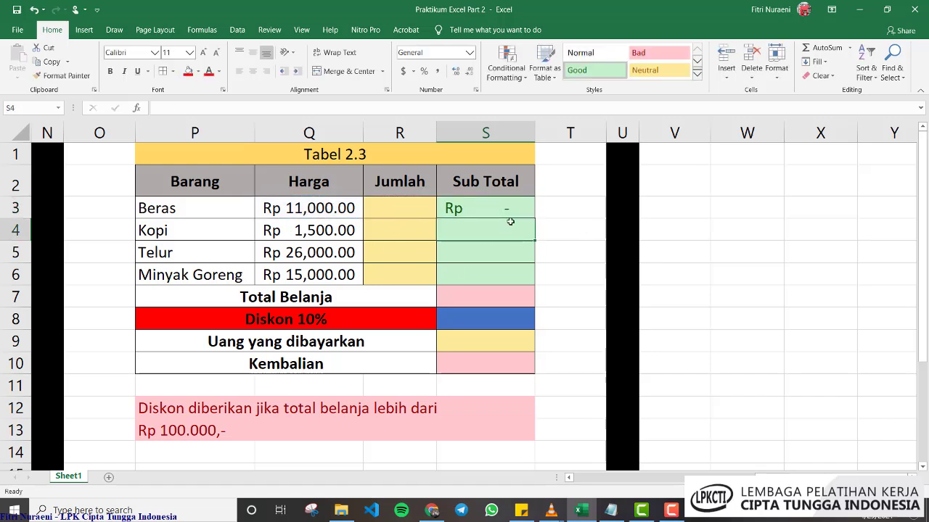
left_click_drag(534, 219, 536, 284)
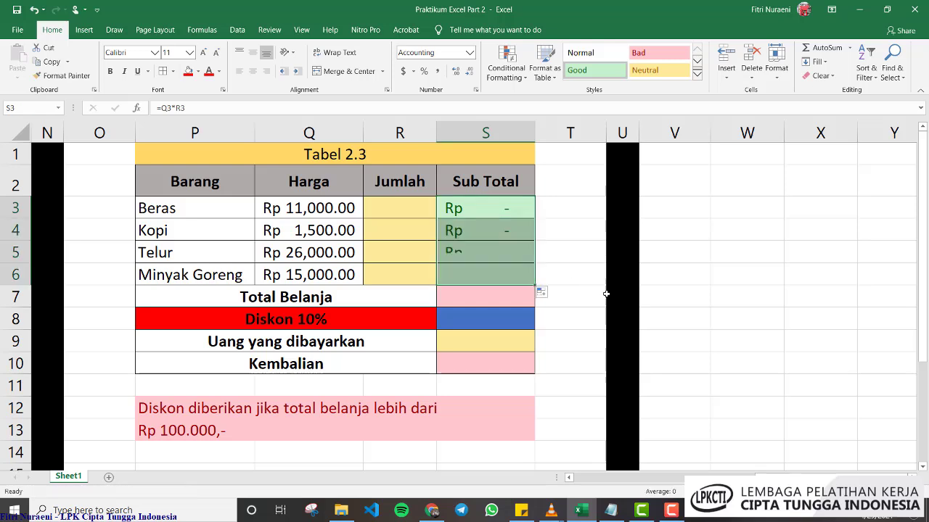
Calculate Total Belanja in S7 with the formula =SUM(S3:S6)
left_click(499, 294)
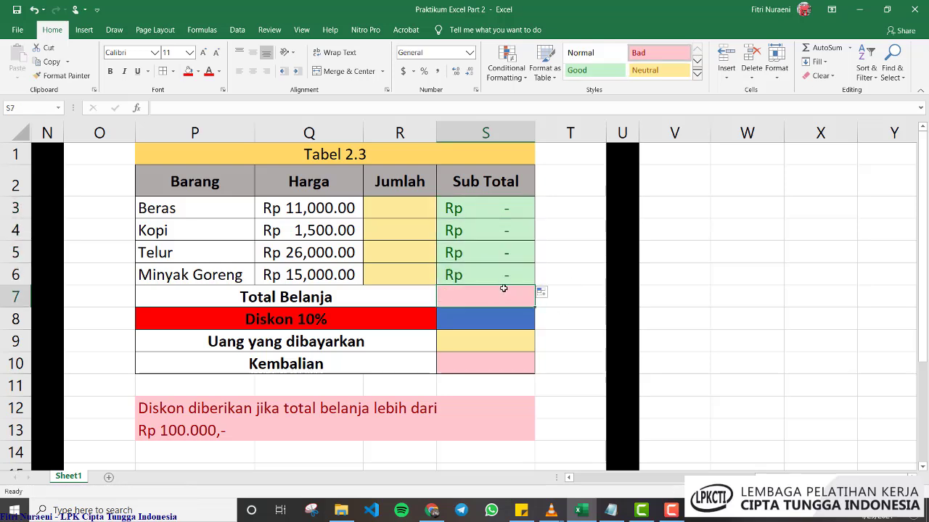
type("=")
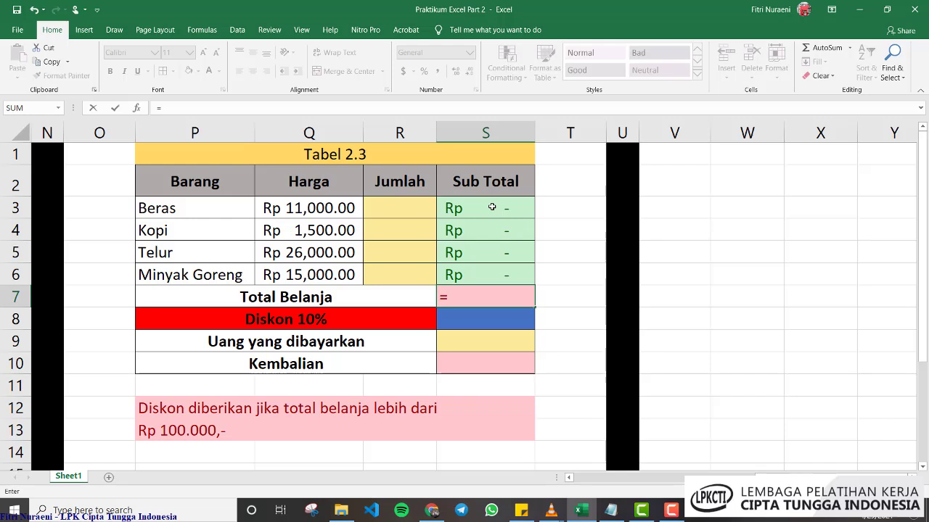
type("sum")
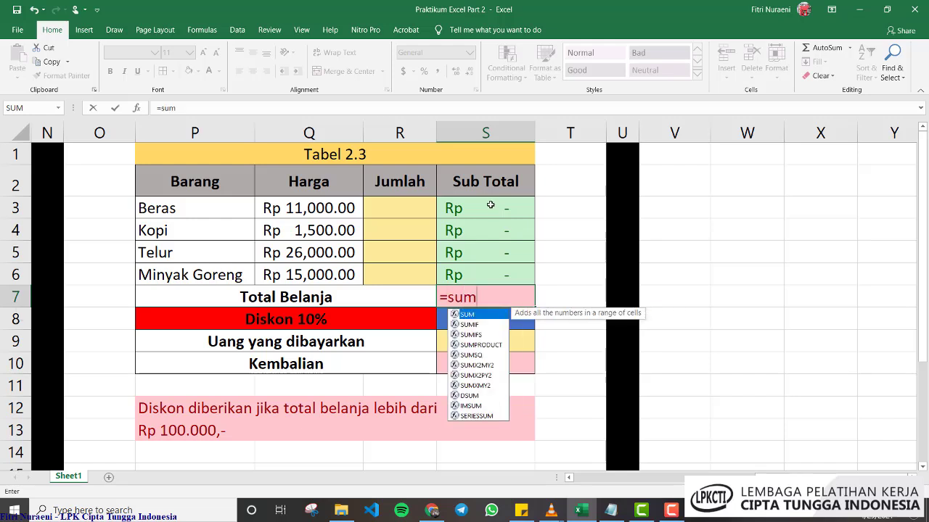
key("Tab")
left_click(491, 206)
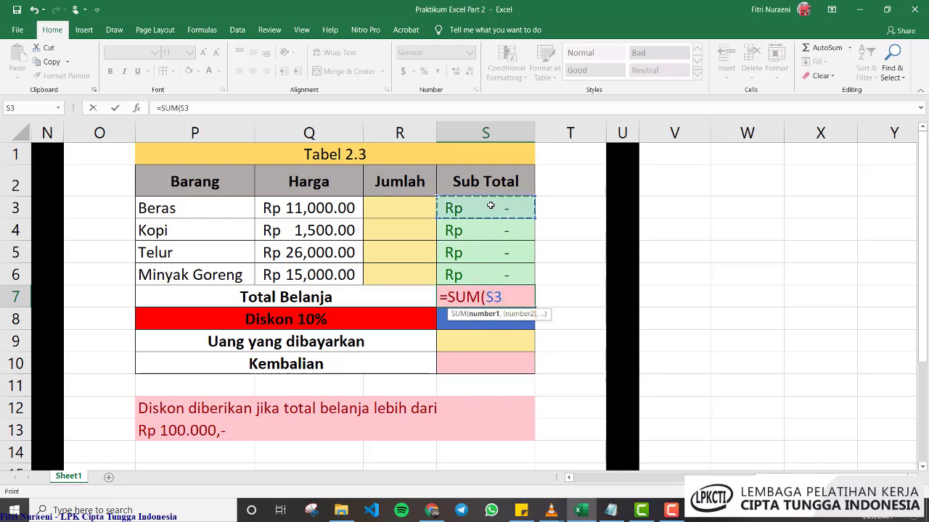
left_click_drag(490, 206, 486, 270)
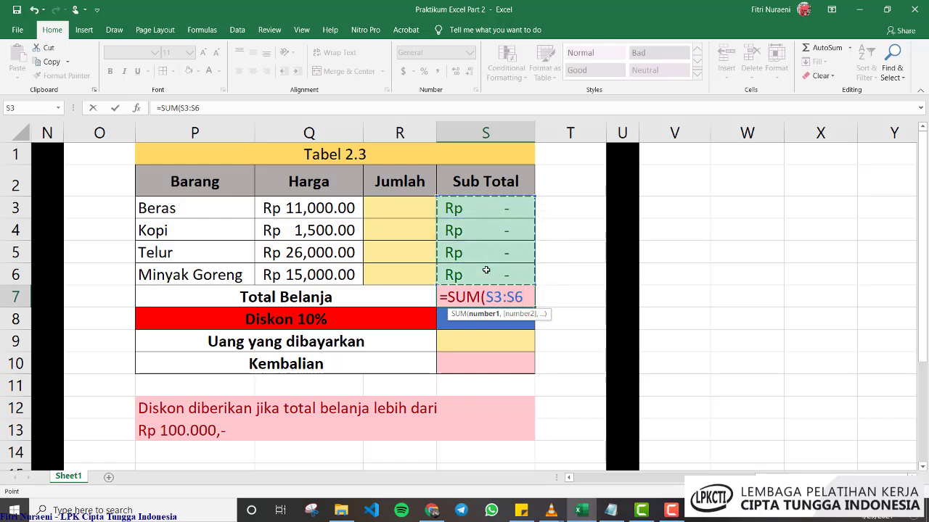
type(")")
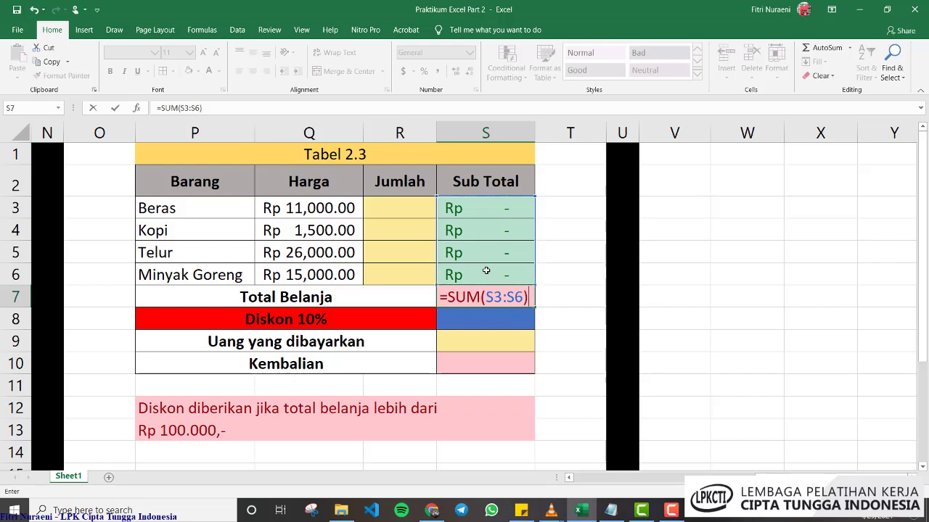
key("Return")
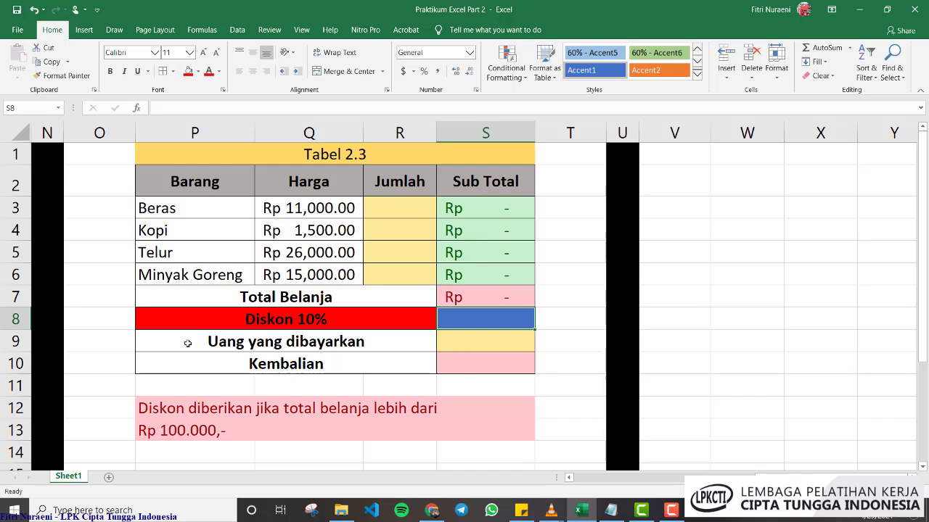
Start an IF formula in the Diskon 10% value cell S8 with the logical test S7>100000
left_click_drag(187, 343, 488, 348)
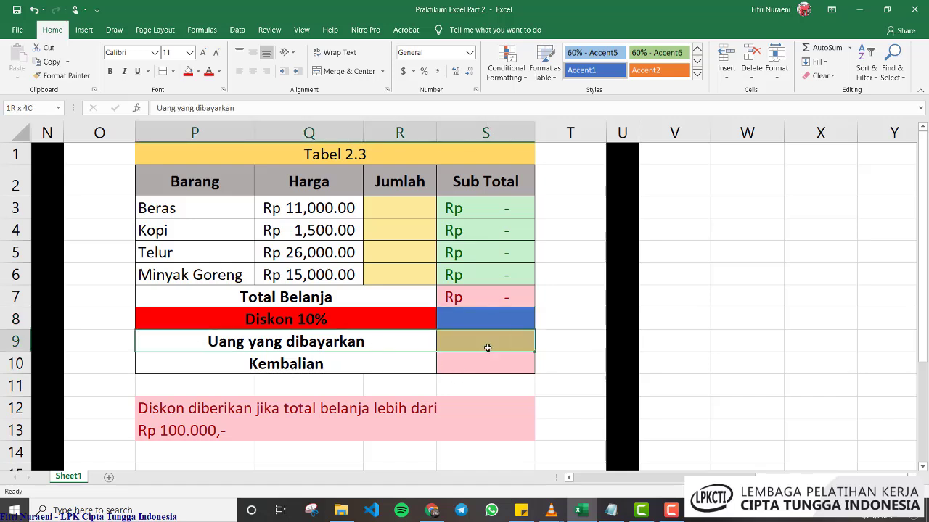
left_click(492, 320)
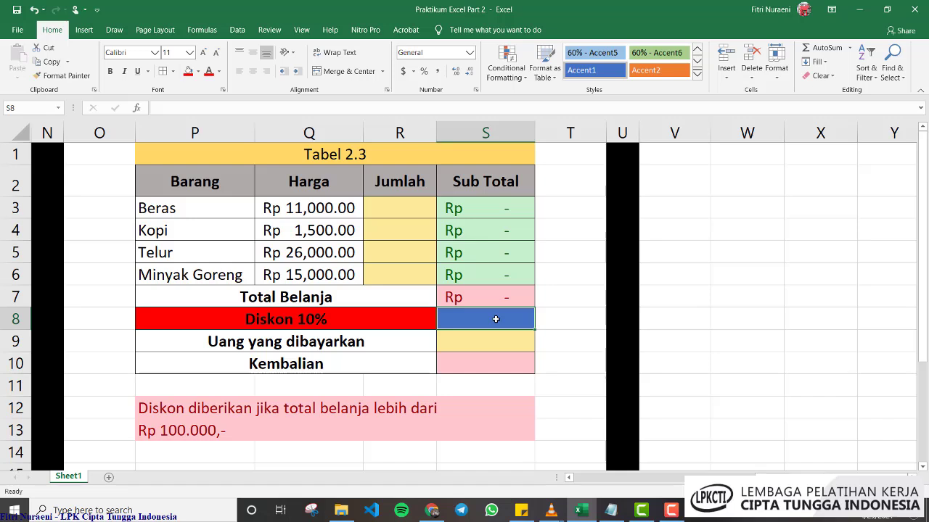
type("=")
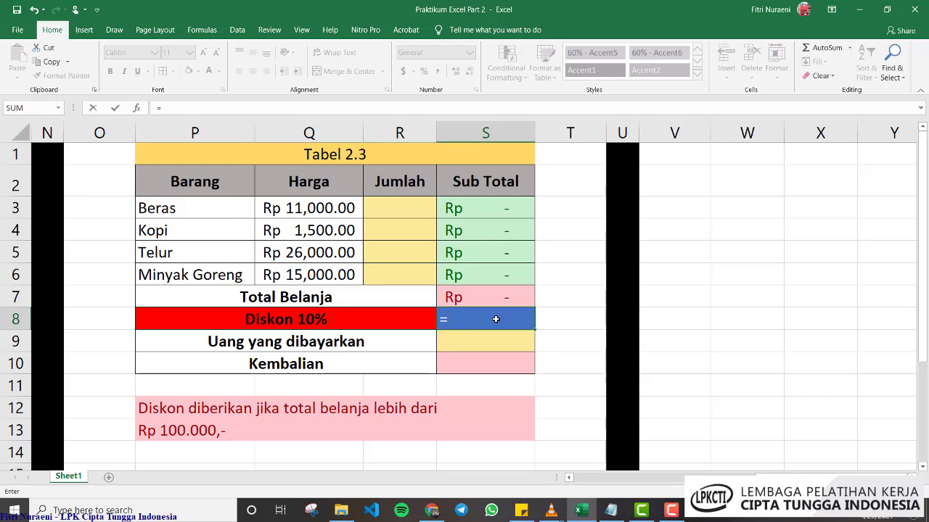
type("if")
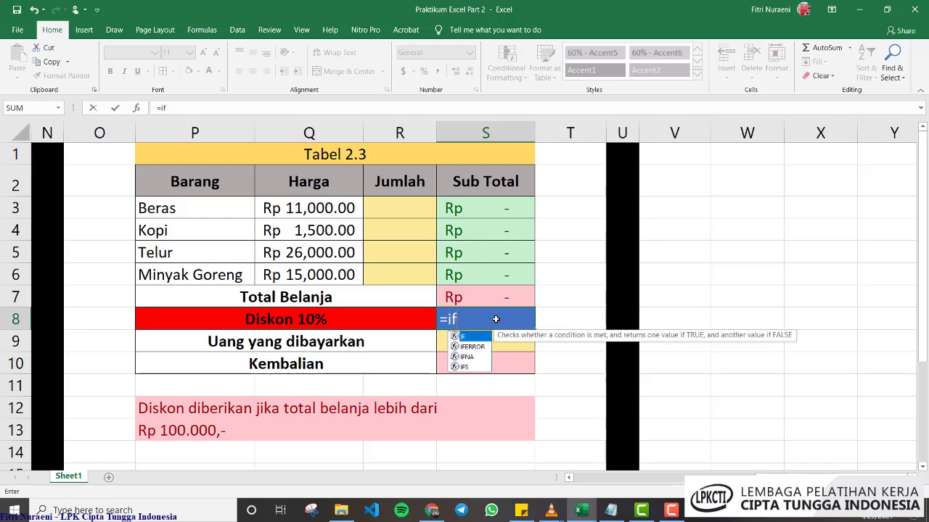
type("(")
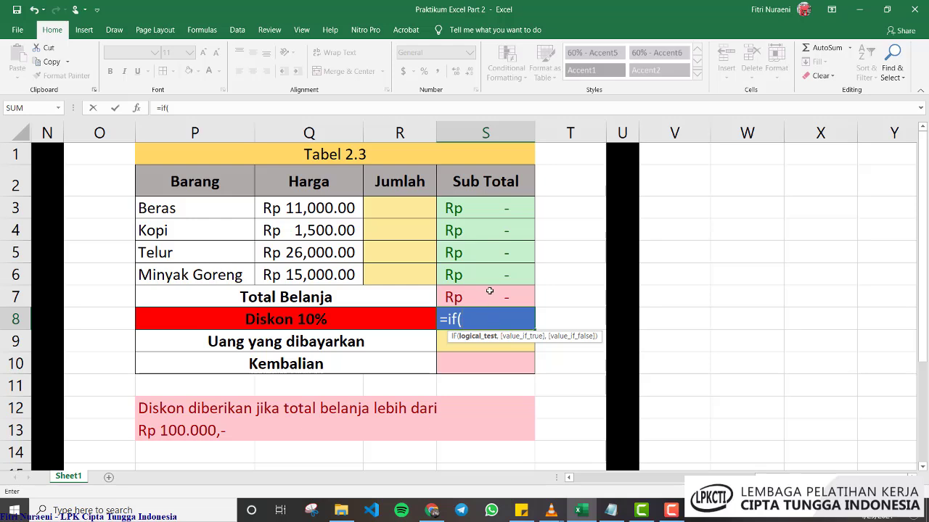
left_click(490, 290)
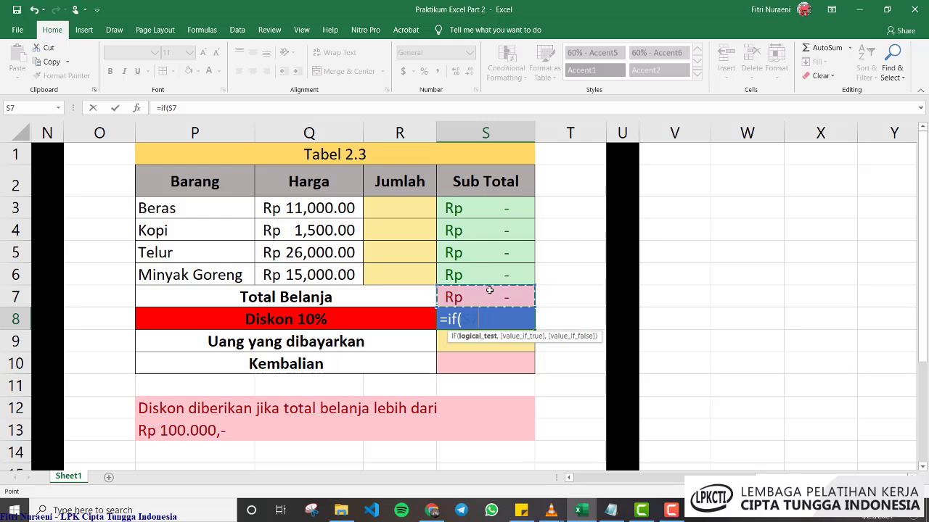
type(">100")
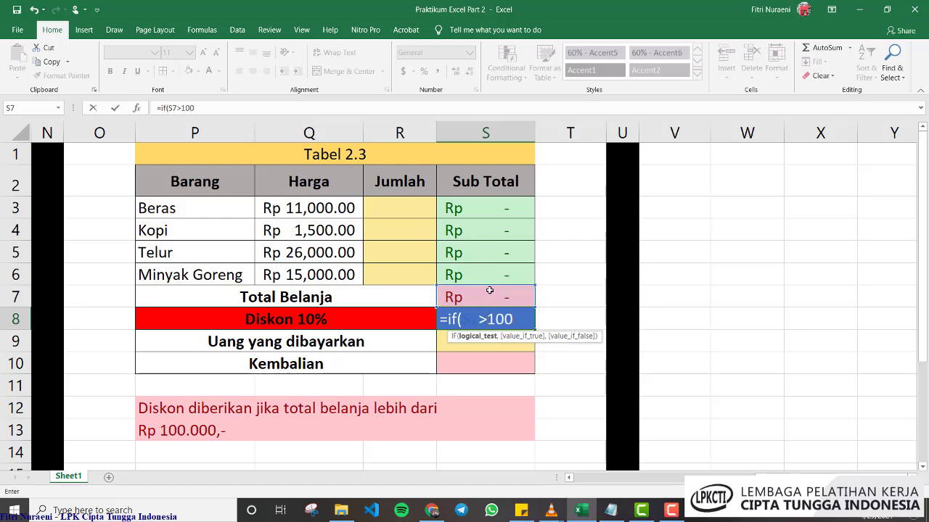
type("000")
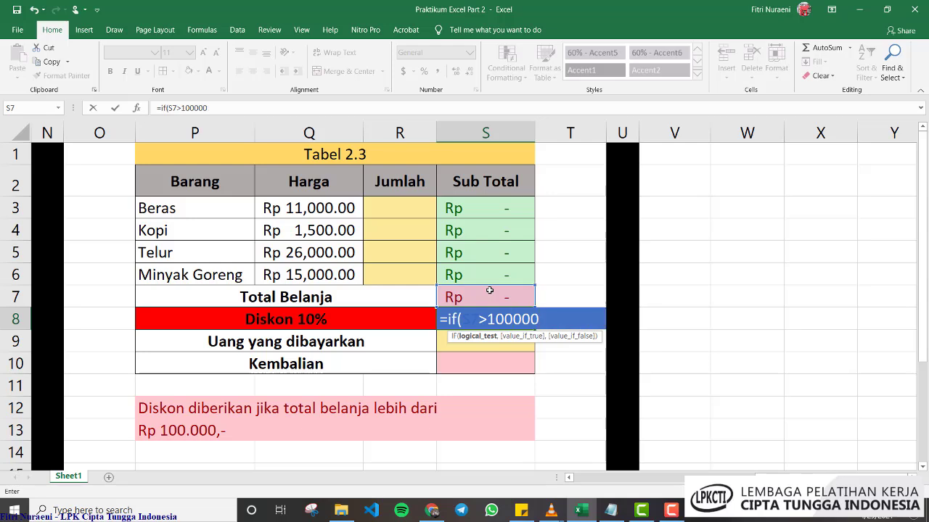
type(",")
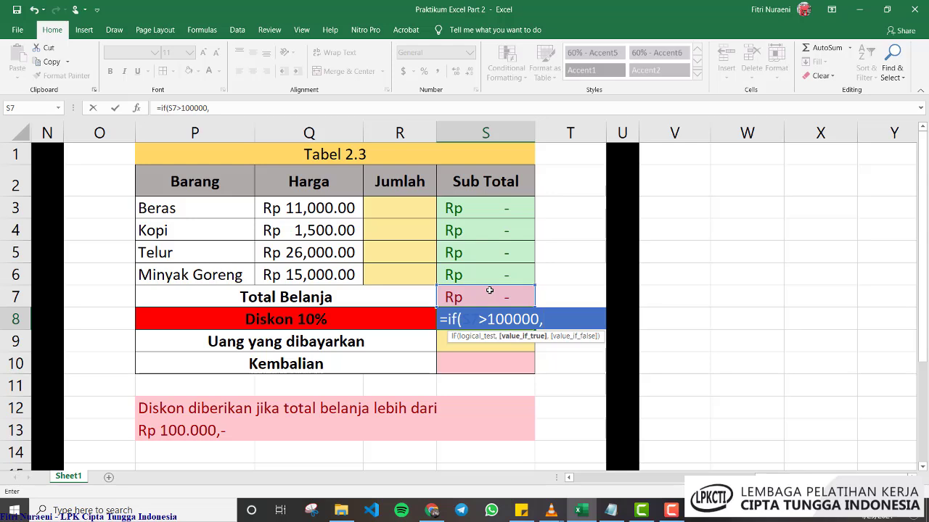
key("BackSpace")
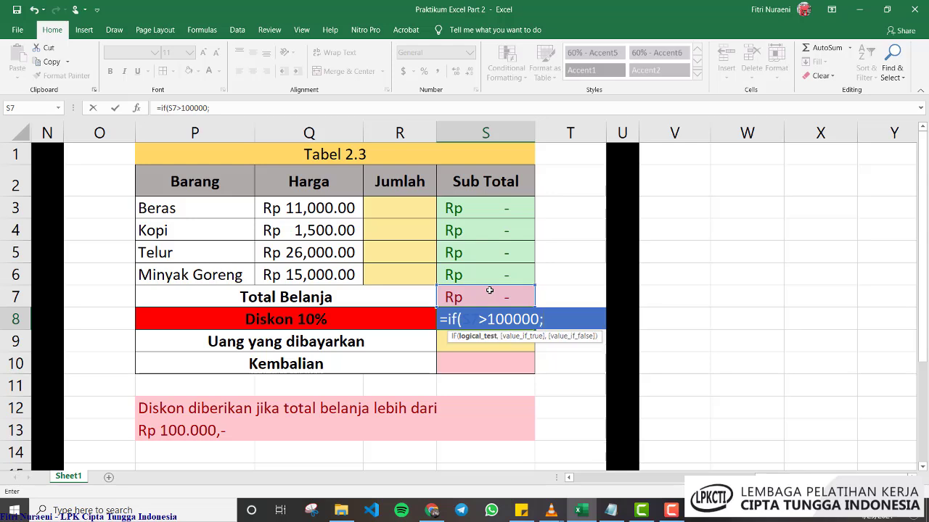
type(",")
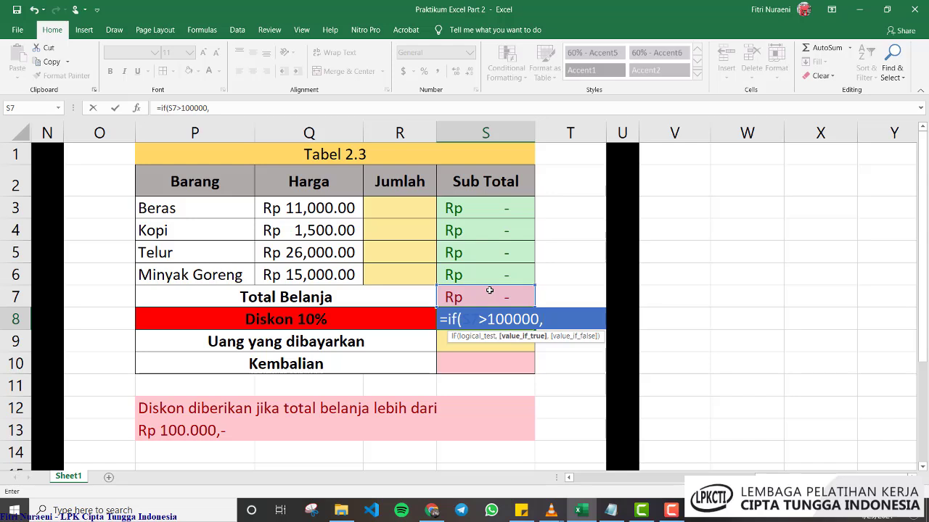
key("BackSpace")
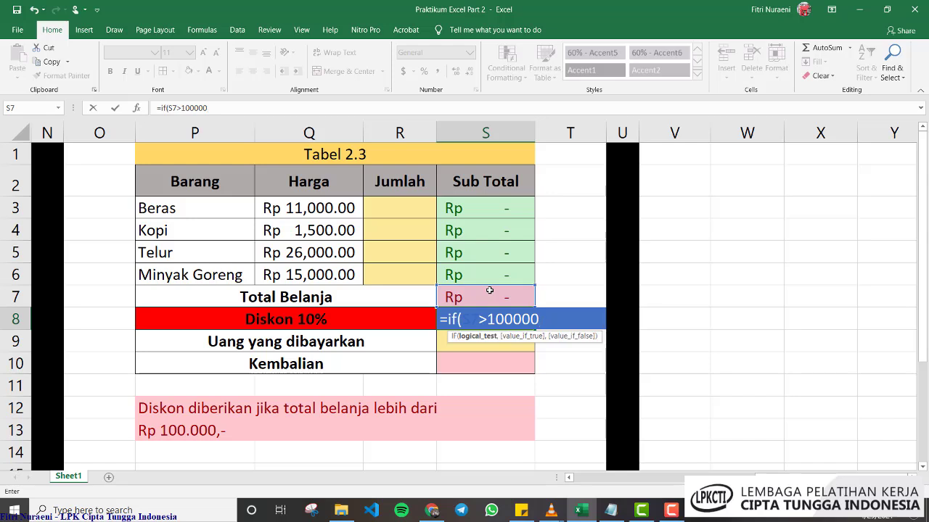
key("Return")
key("Return")
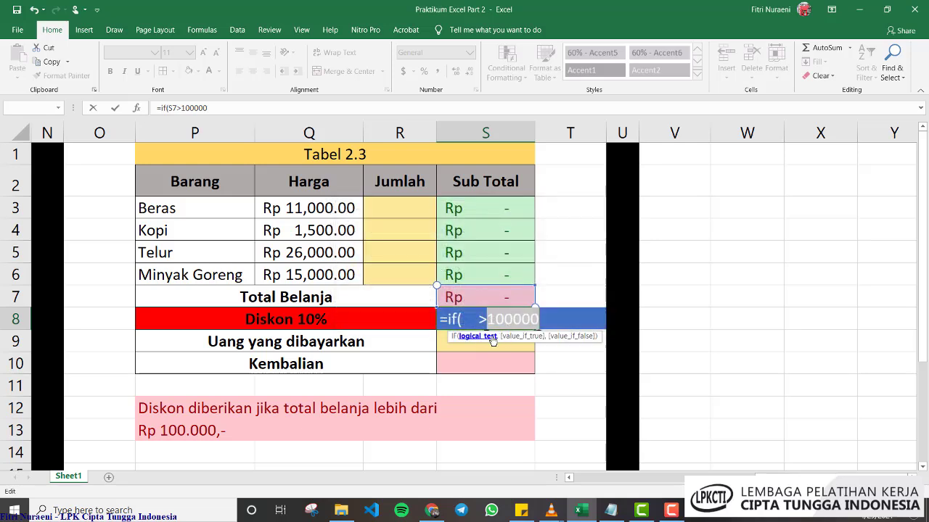
left_click(550, 320)
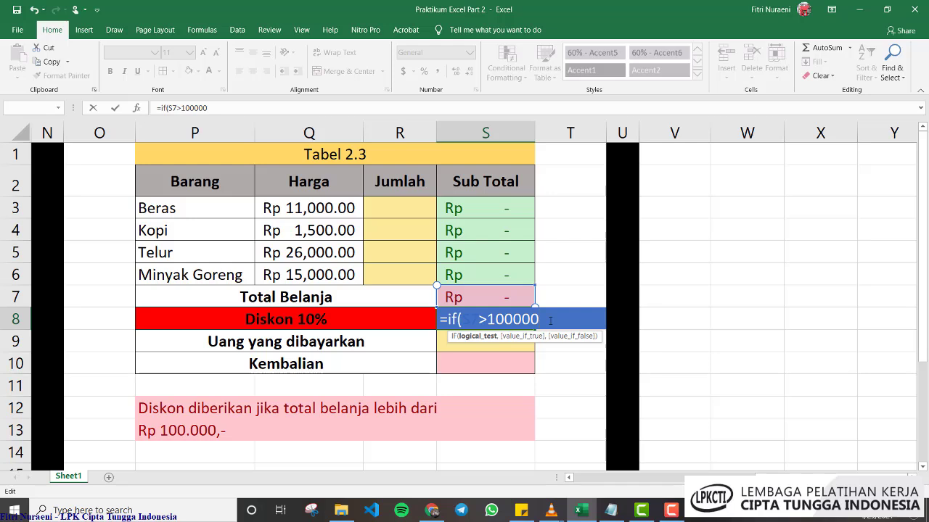
Complete the IF formula in S8 so it returns 10%*S7 when the test is true and 0 otherwise
type(",")
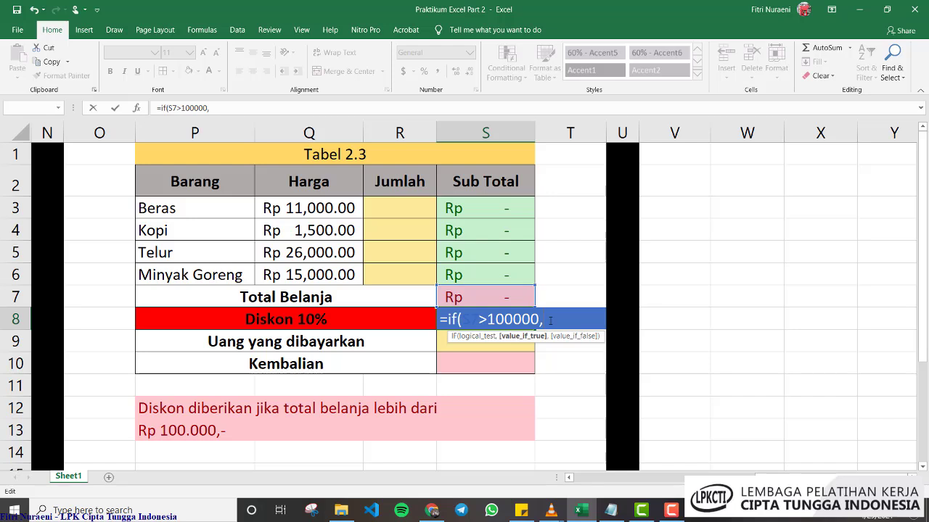
type("10%*")
left_click(523, 298)
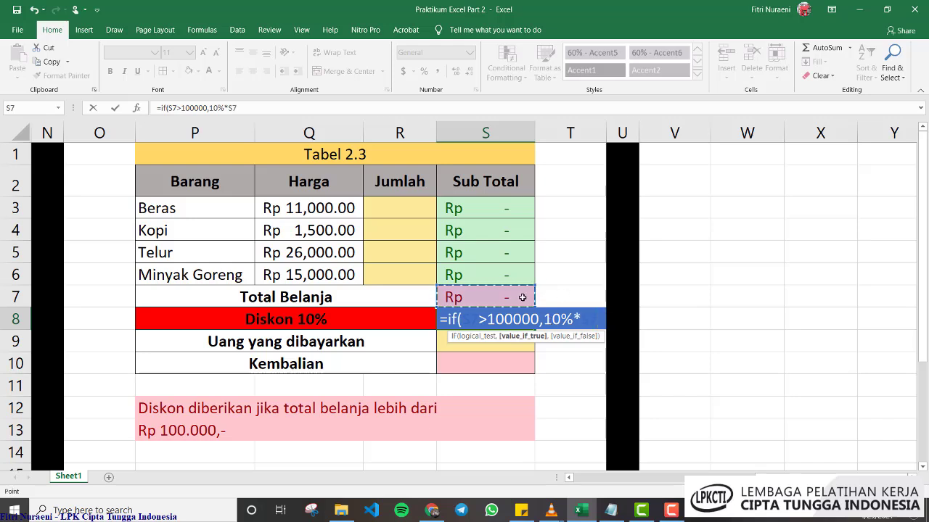
type(",")
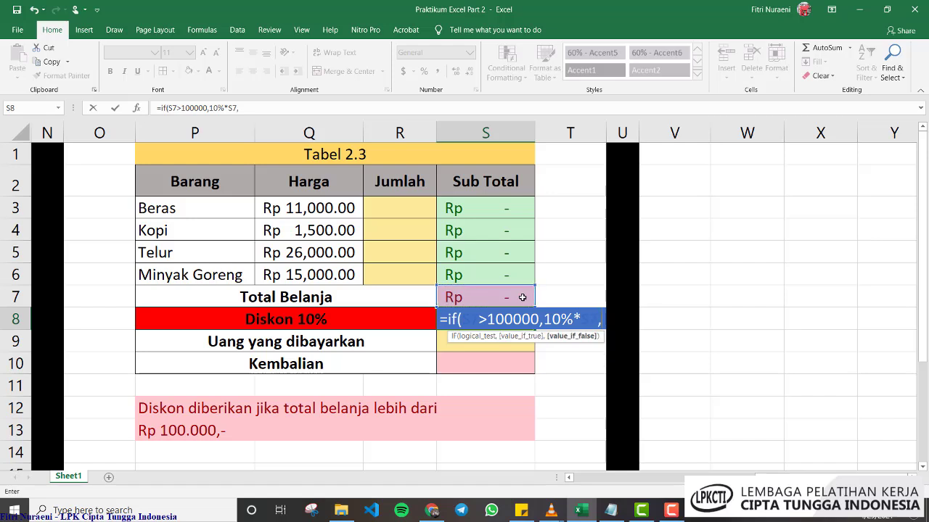
type("0")
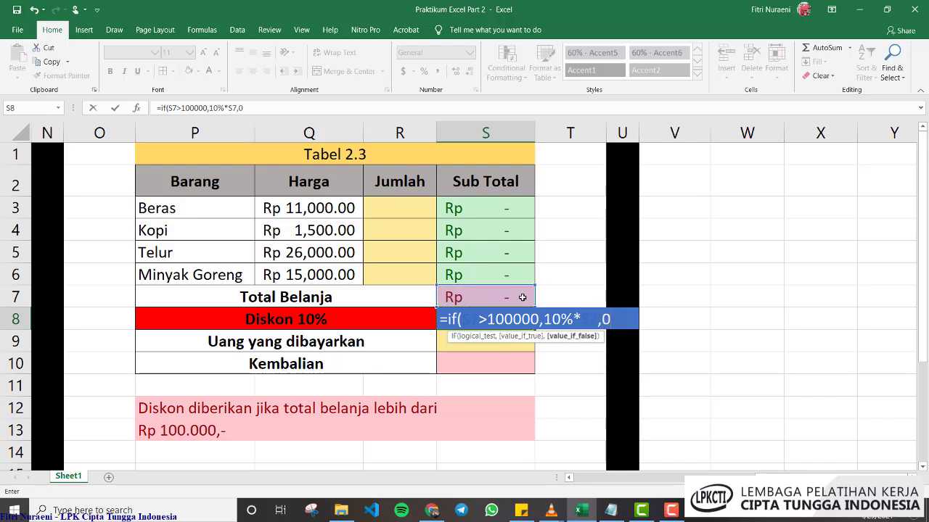
type(")4")
key("BackSpace")
key("ctrl+Return")
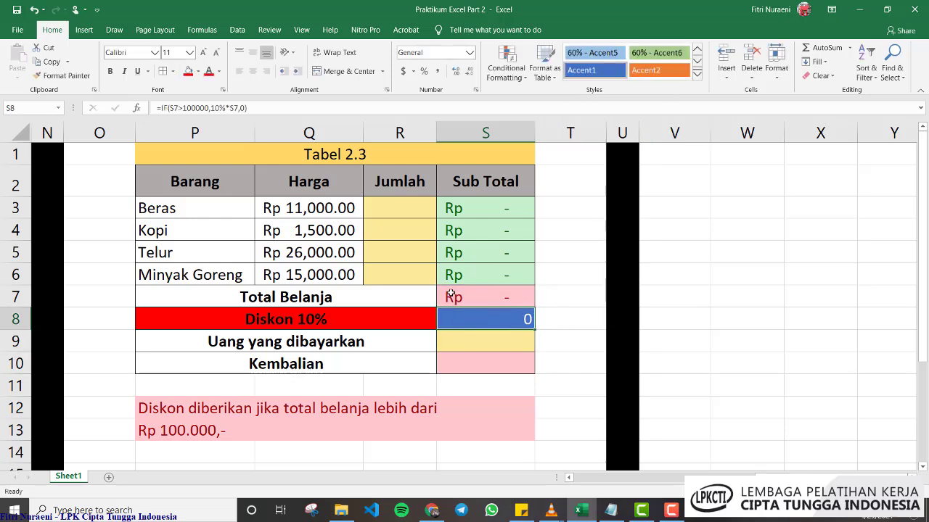
Restyle the Diskon 10% value cell S8 with the Normal cell style, all borders and a purple fill
left_click(694, 76)
left_click(616, 68)
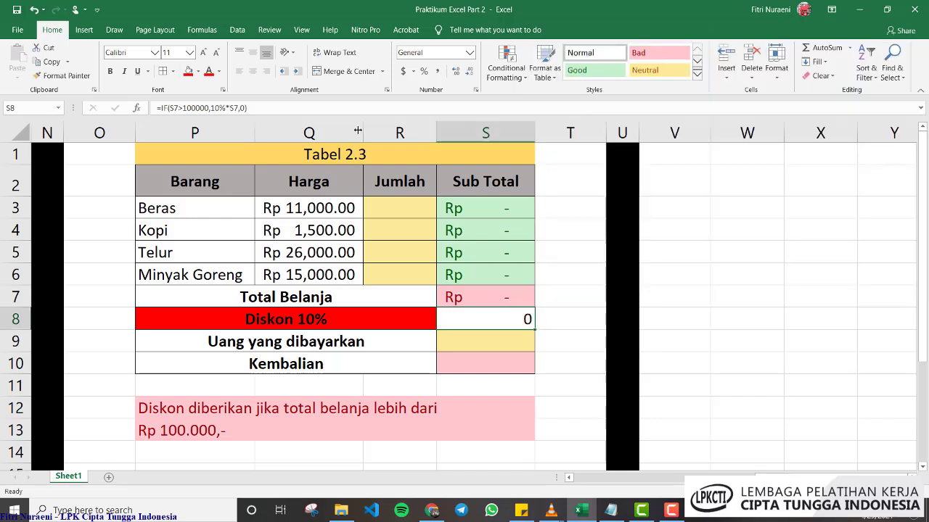
left_click(172, 72)
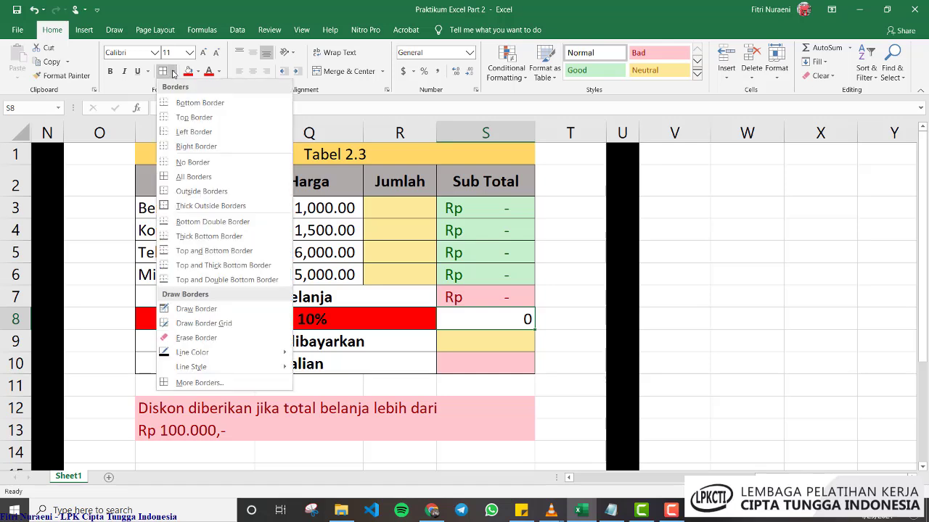
left_click(181, 177)
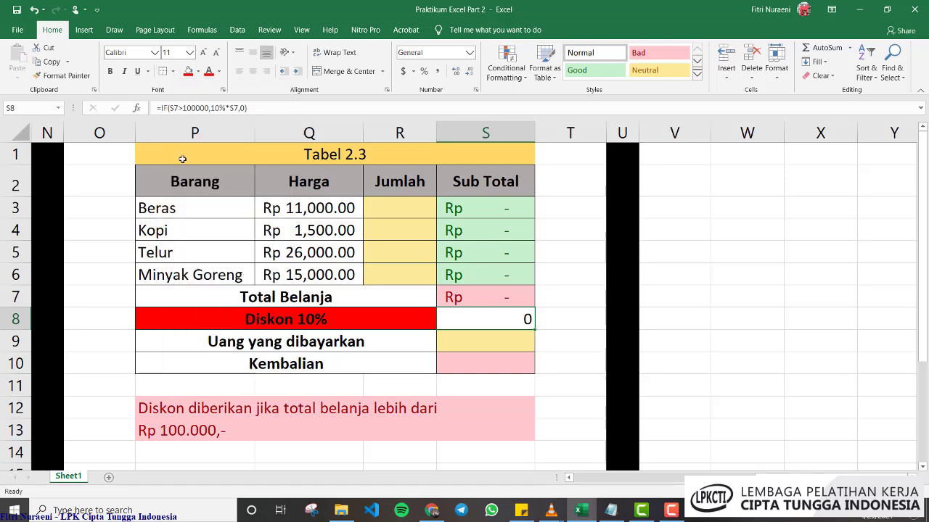
left_click(198, 71)
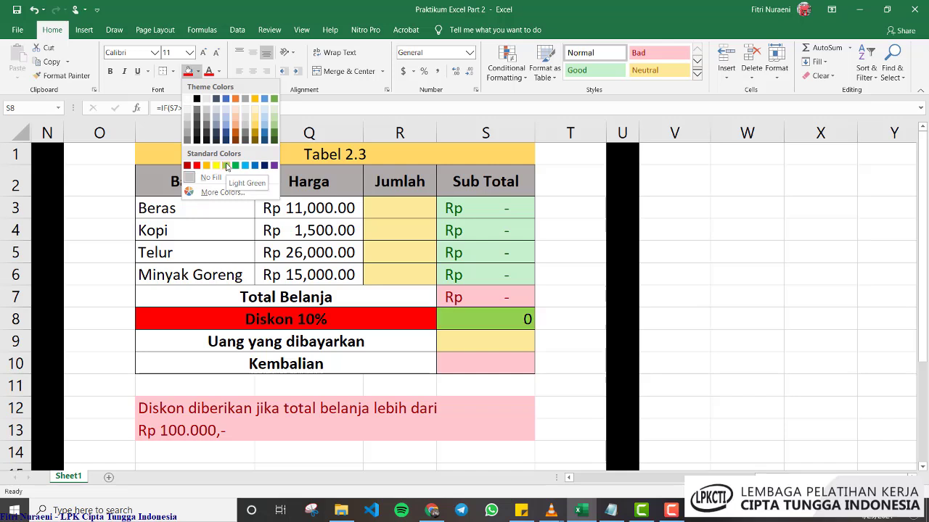
left_click(272, 165)
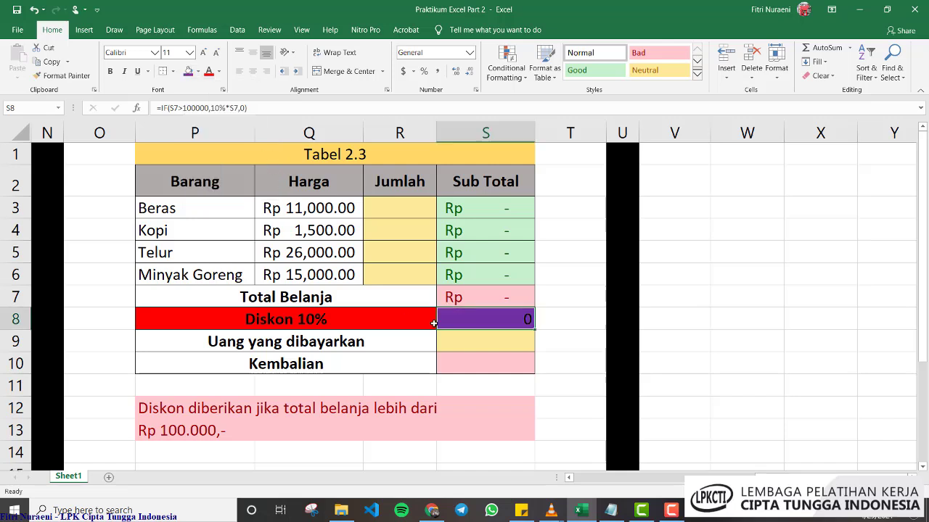
Examine the logical test, value-if-true and value-if-false parts of the IF formula in S8, leaving the formula as it is
left_click(228, 108)
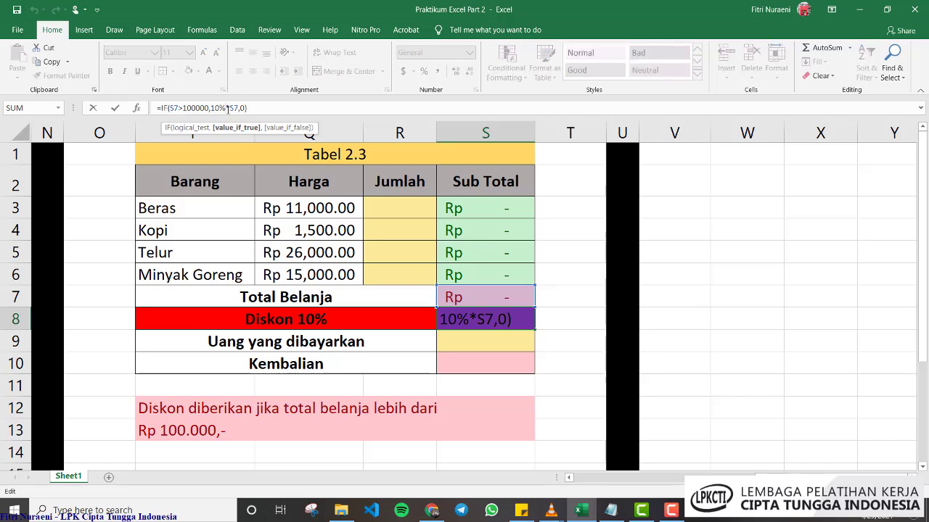
double_click(473, 319)
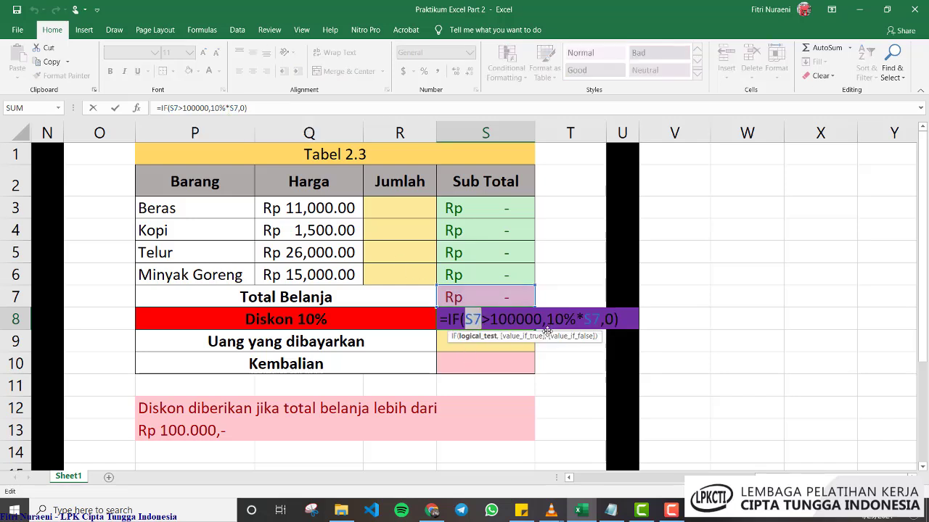
left_click(481, 319)
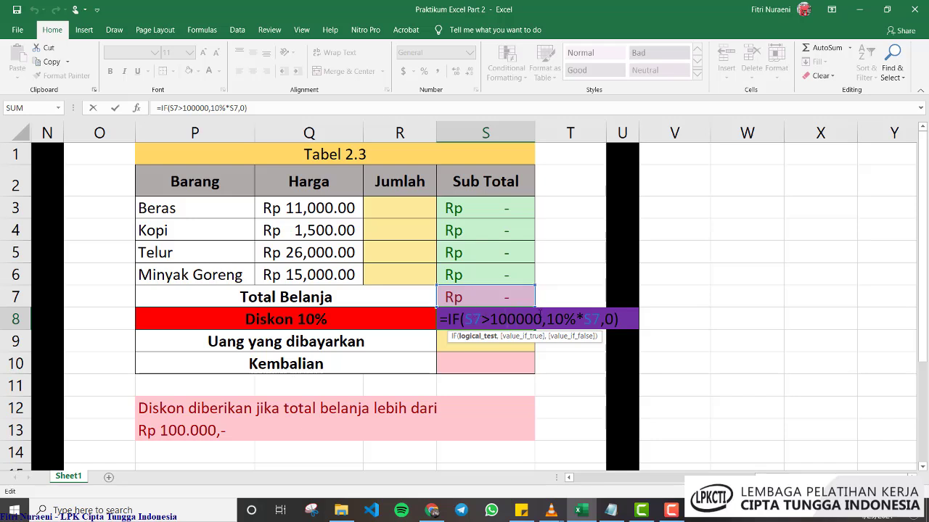
left_click_drag(546, 320, 602, 319)
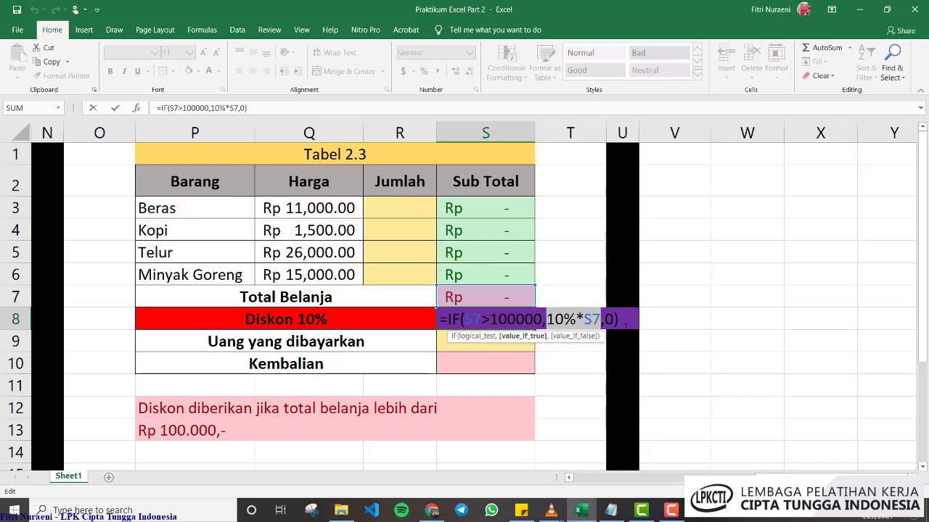
double_click(608, 319)
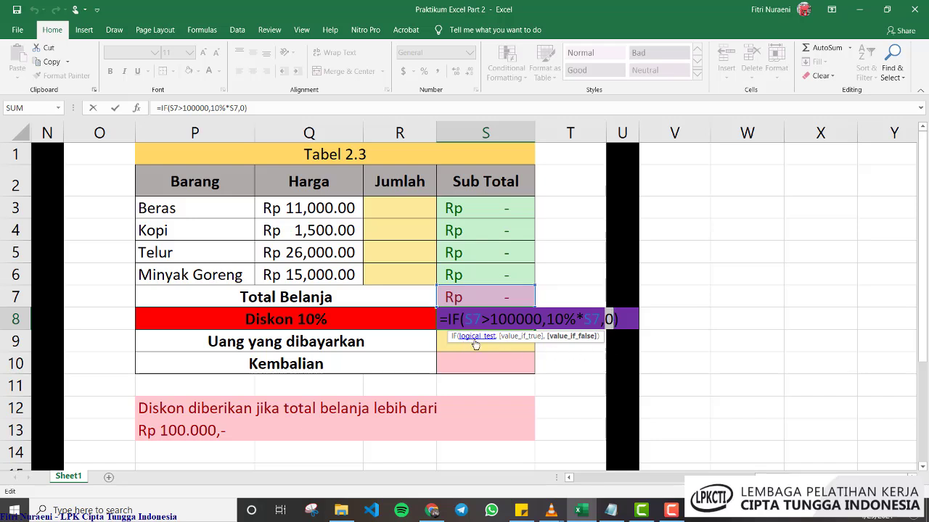
left_click_drag(543, 320, 465, 319)
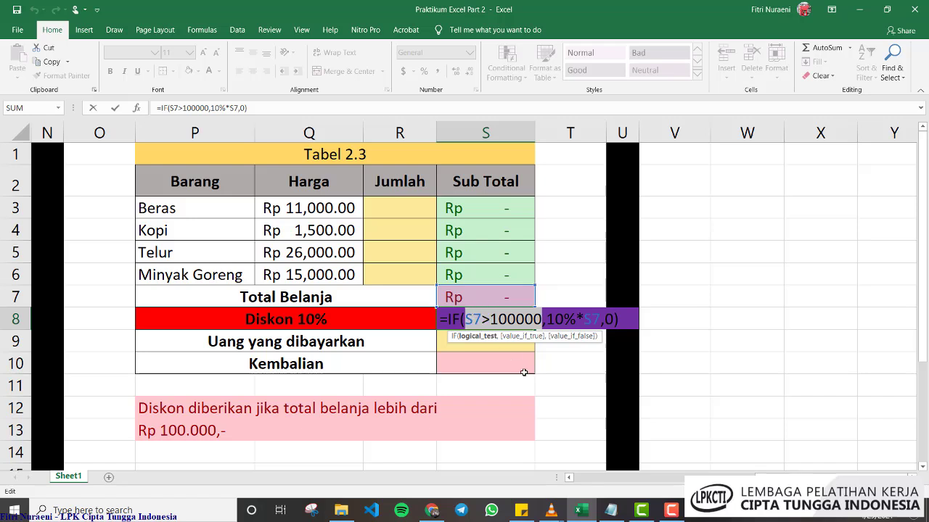
left_click(543, 320)
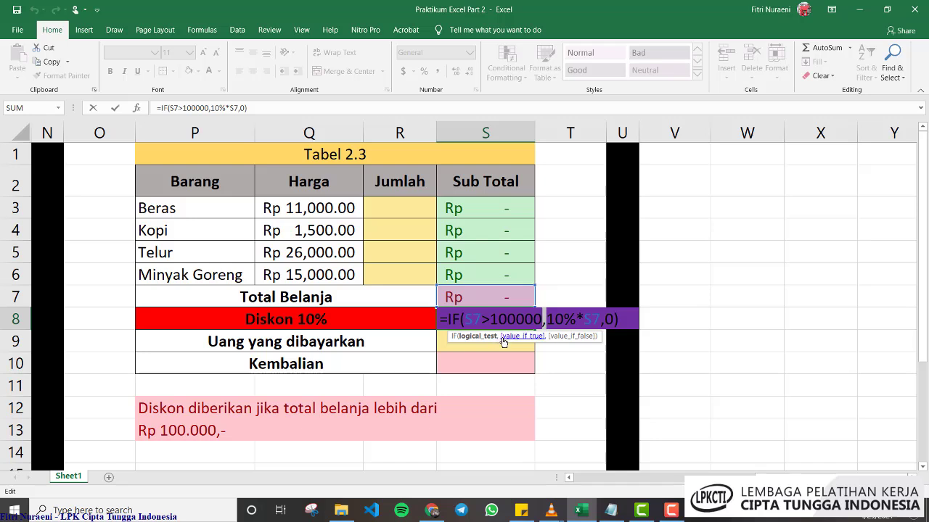
left_click_drag(544, 319, 601, 319)
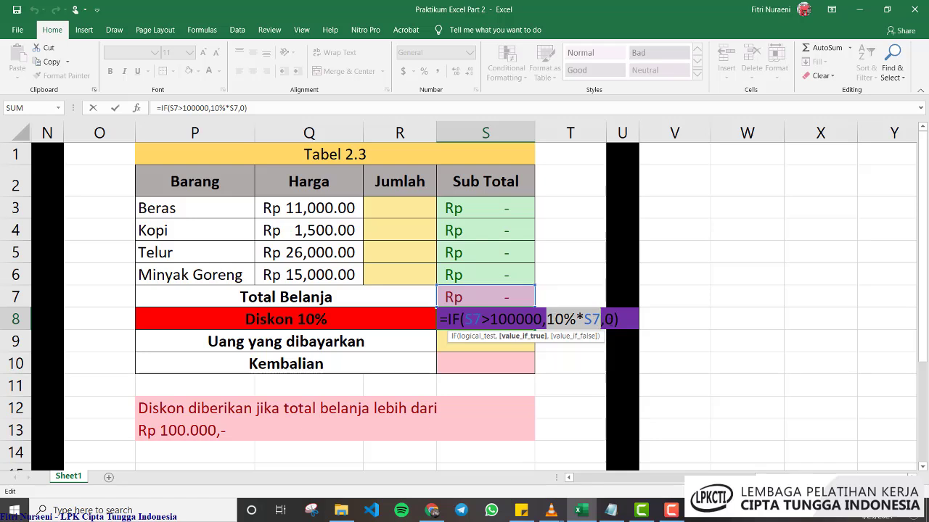
left_click(602, 320, "shift")
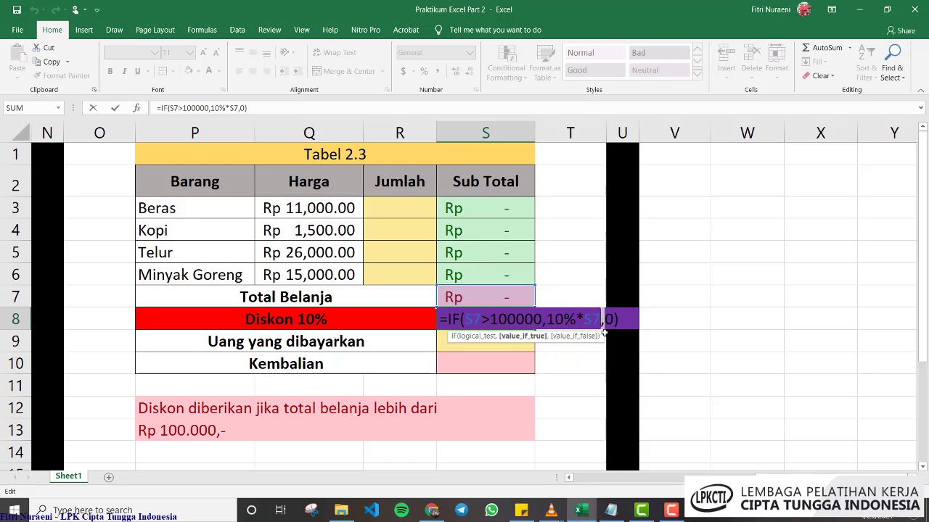
left_click(603, 319, "shift")
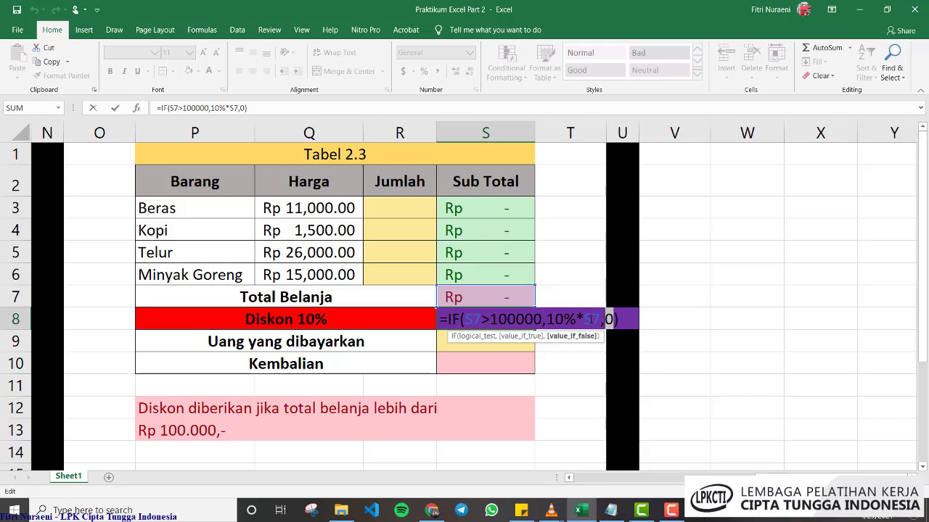
key("Return")
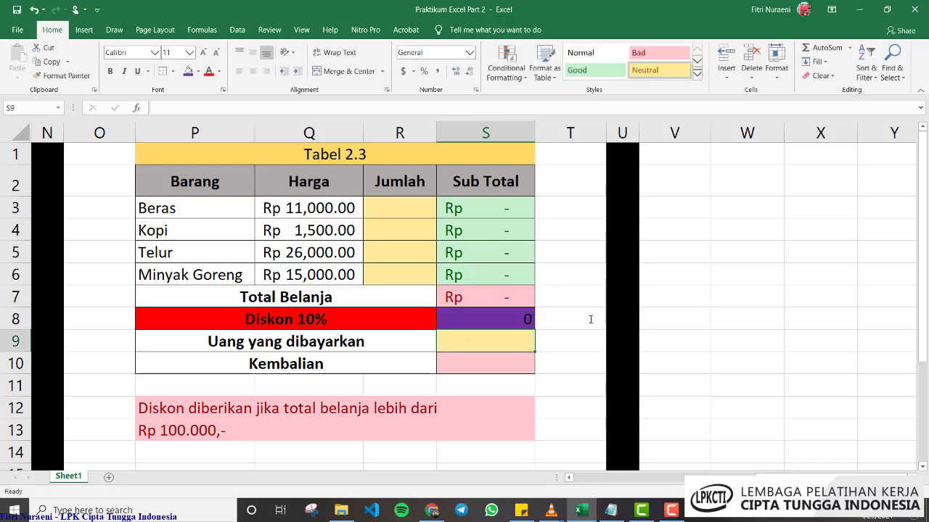
Insert blank cells in P9:S9 above the Uang yang dibayarkan row, shifting the existing cells down
left_click_drag(272, 343, 332, 341)
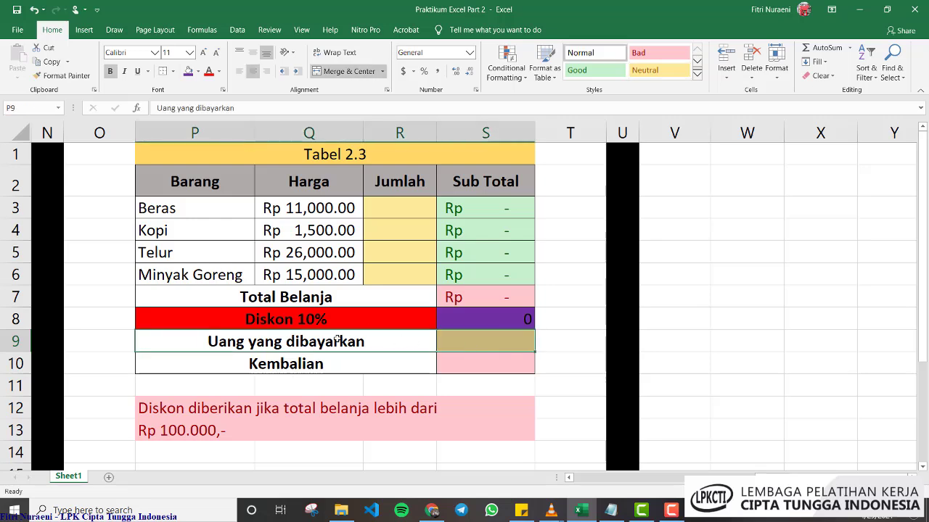
right_click(469, 339)
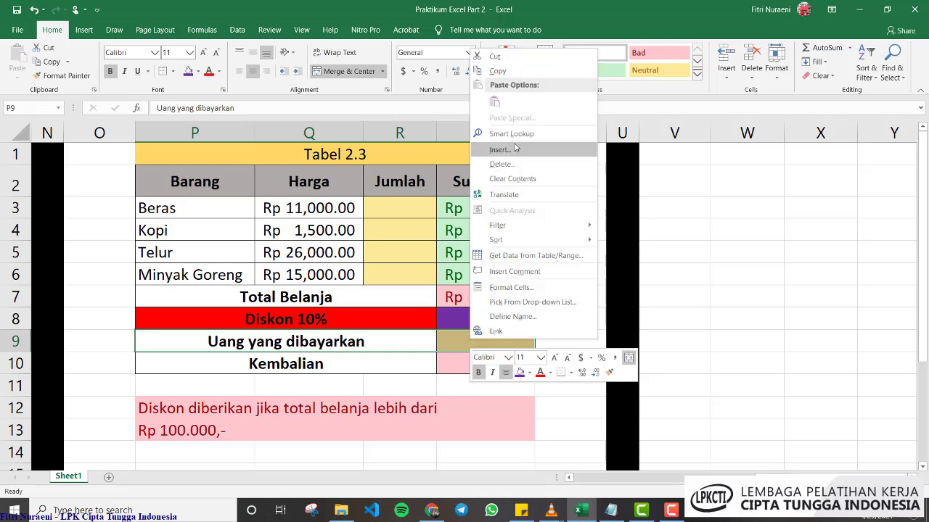
left_click(500, 149)
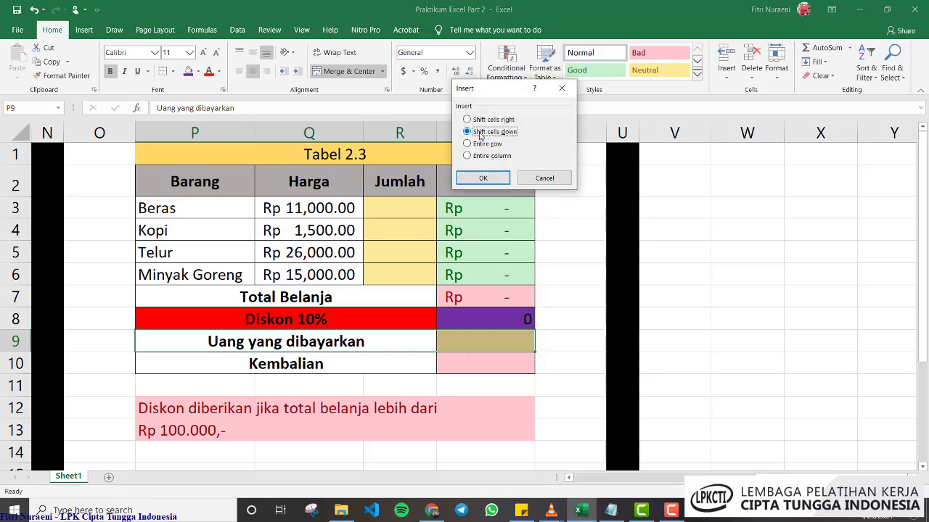
left_click(490, 179)
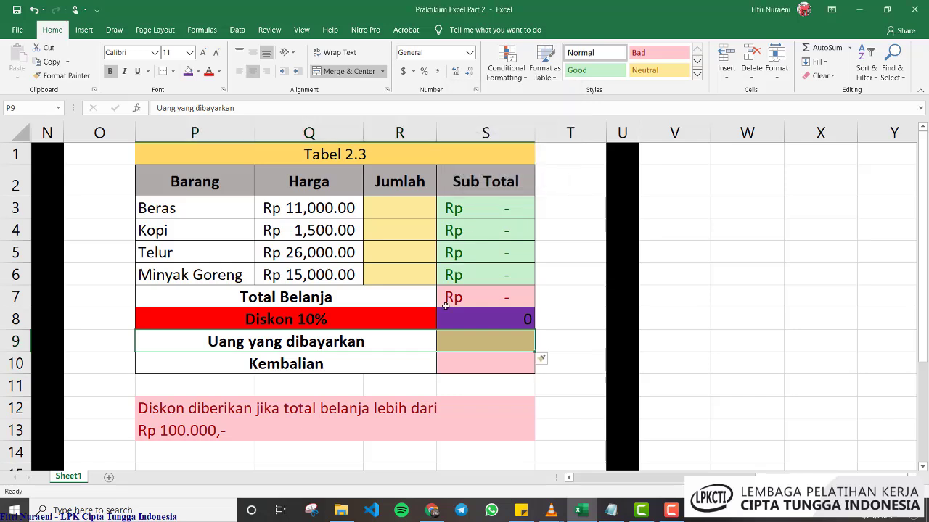
Merge and center the new cells P9:R9 and label them "Total Belanja Setelah Diskon"
left_click(332, 342)
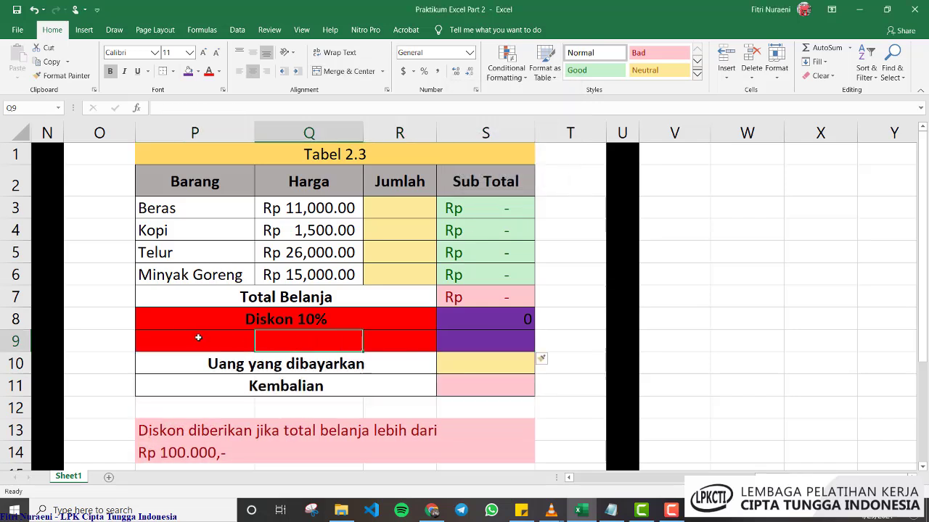
left_click_drag(197, 339, 373, 338)
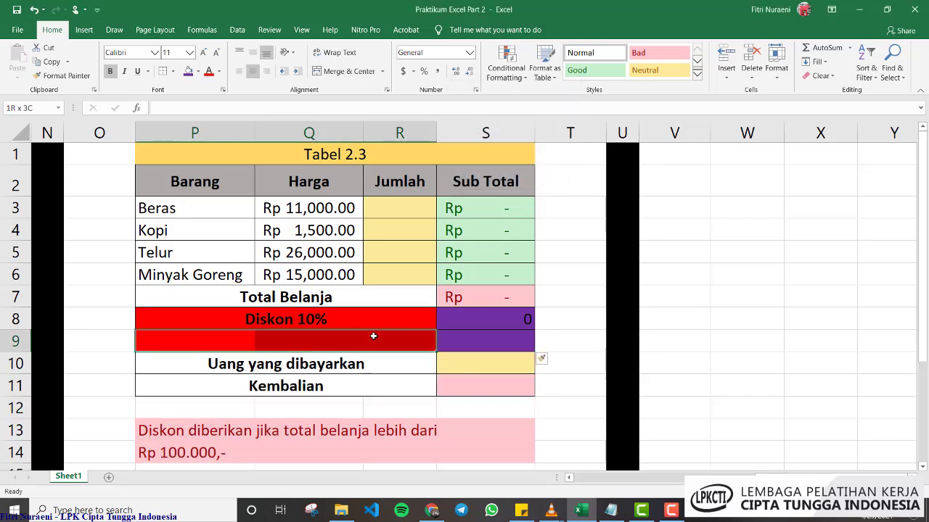
left_click(344, 71)
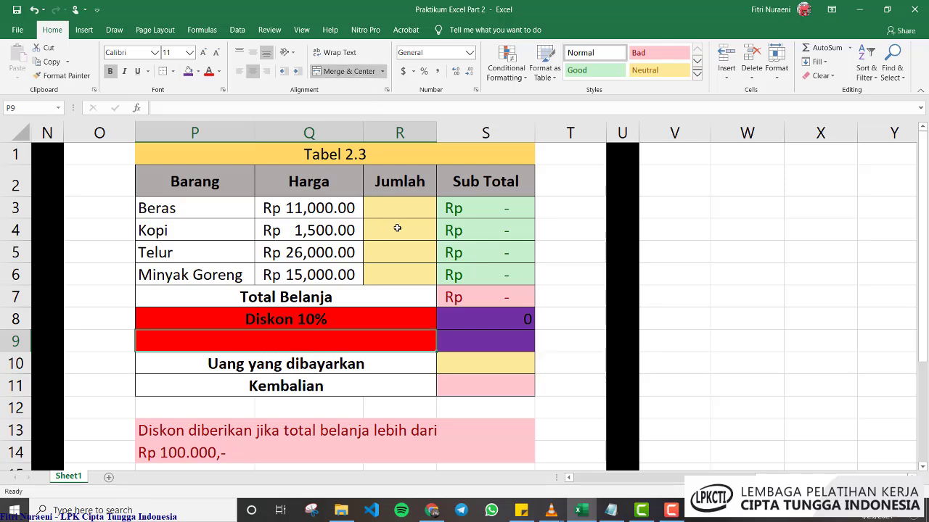
type("Total Belanja")
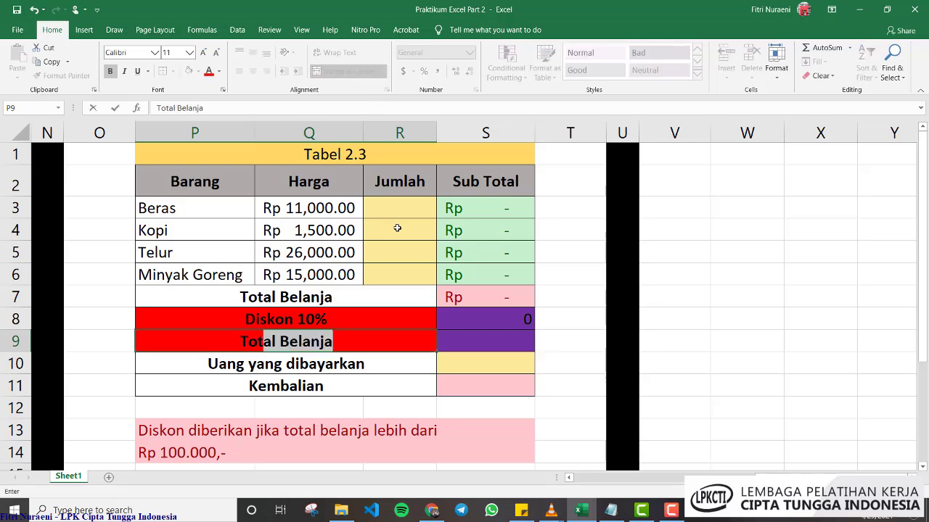
key("Tab")
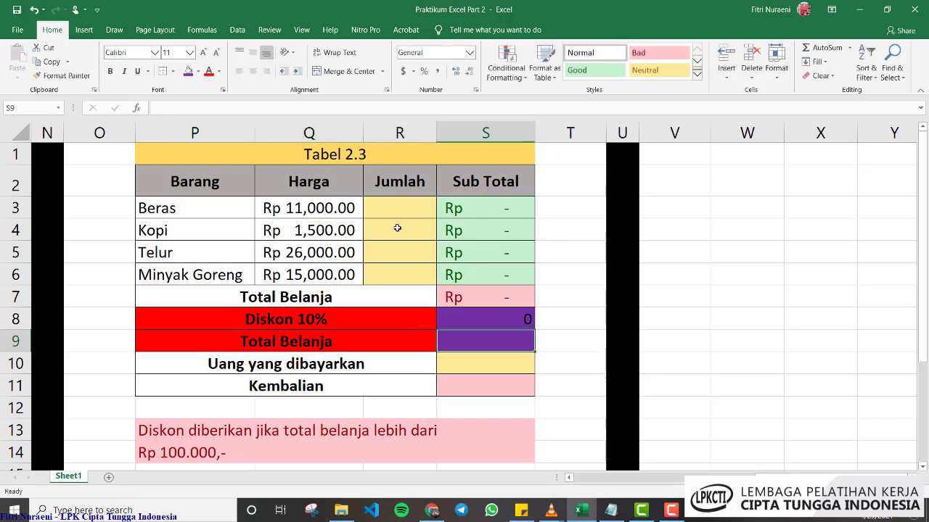
left_click(320, 338)
left_click(329, 109)
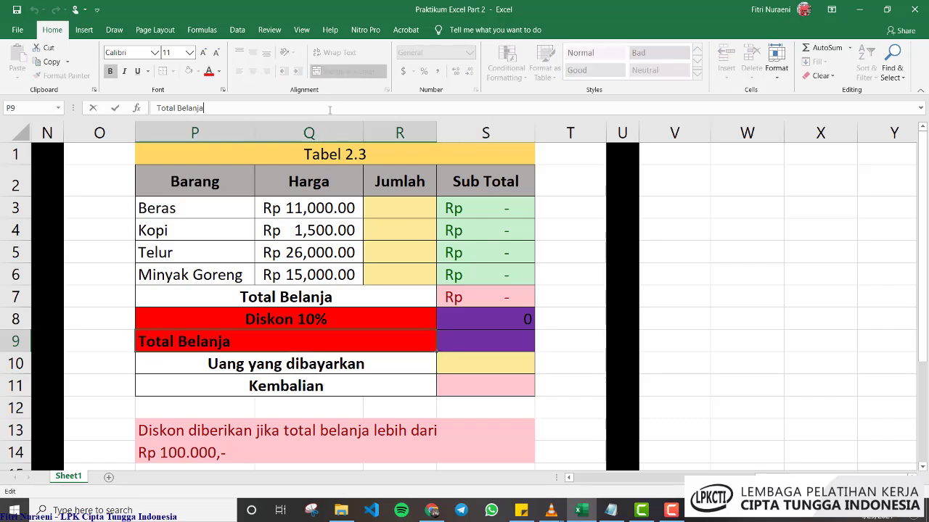
type("Setelah")
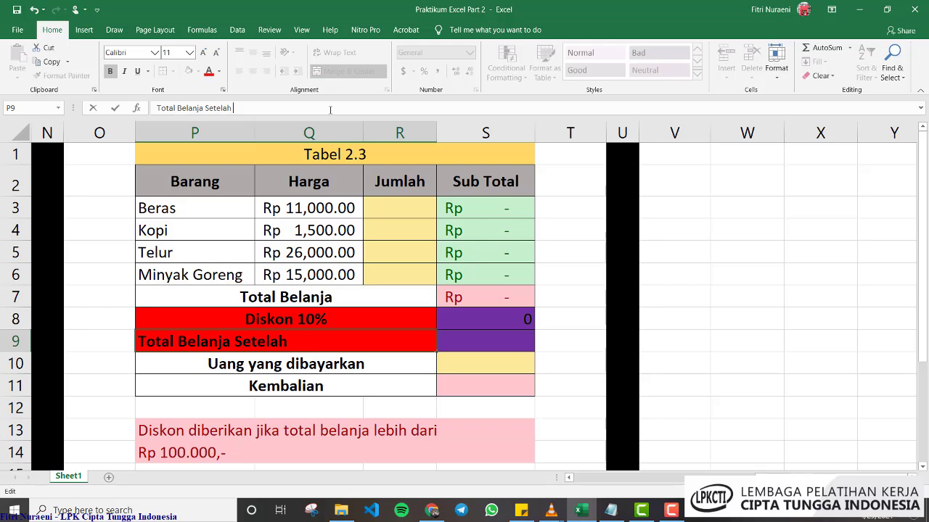
type(" Diskon")
key("Return")
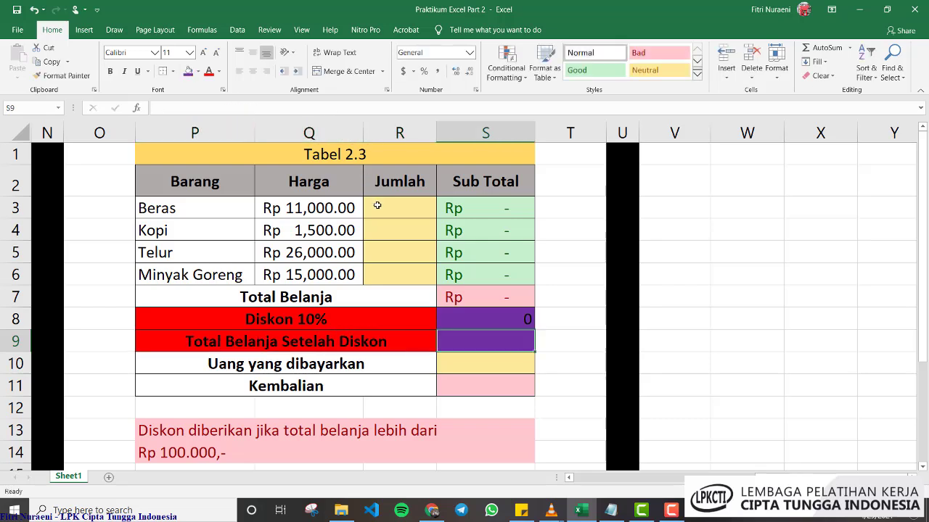
Enter the formula =S7-S8 in S9 to subtract the discount from Total Belanja
type("=")
left_click(491, 299)
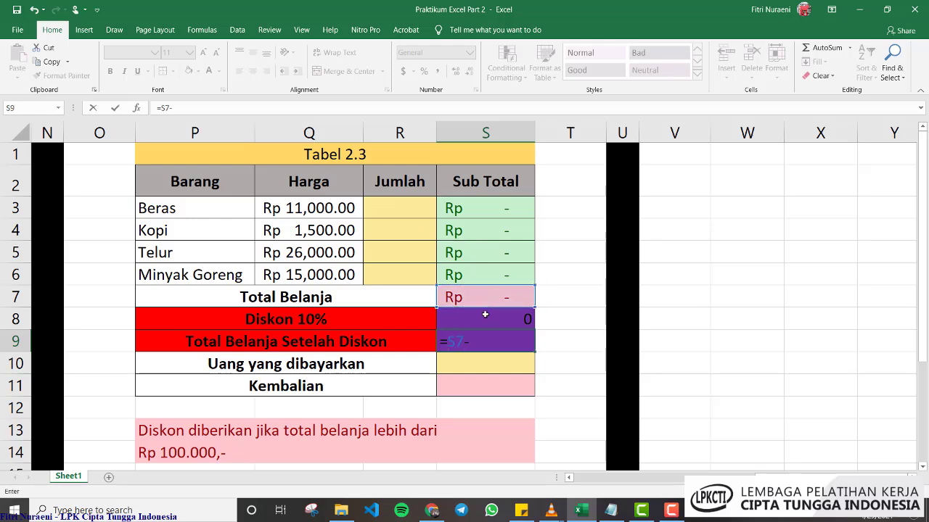
key("Return")
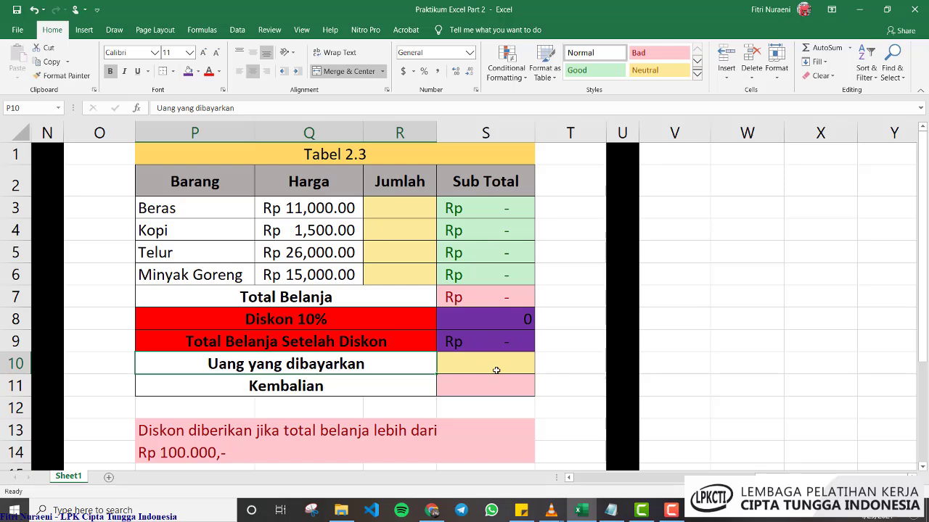
Enter the formula =S10-S9 in the Kembalian cell S11
left_click(487, 383)
type("=")
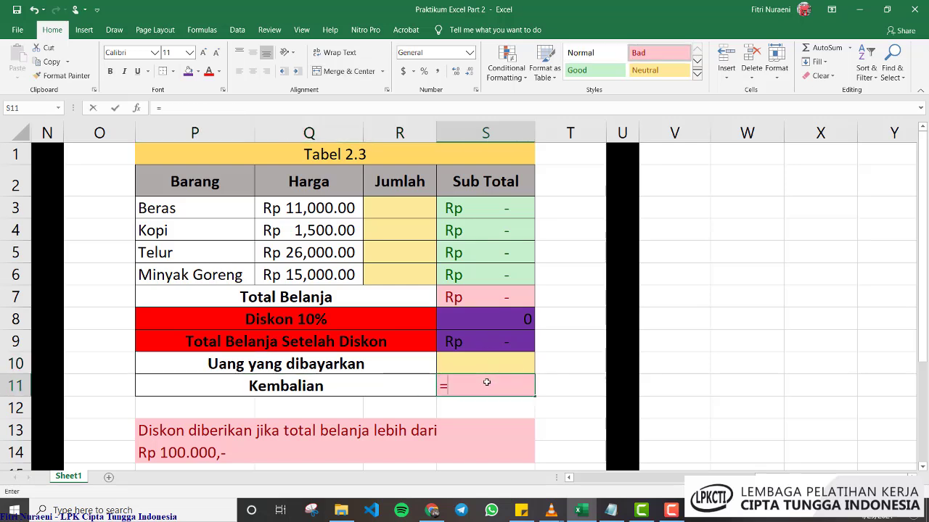
left_click(492, 362)
type("-")
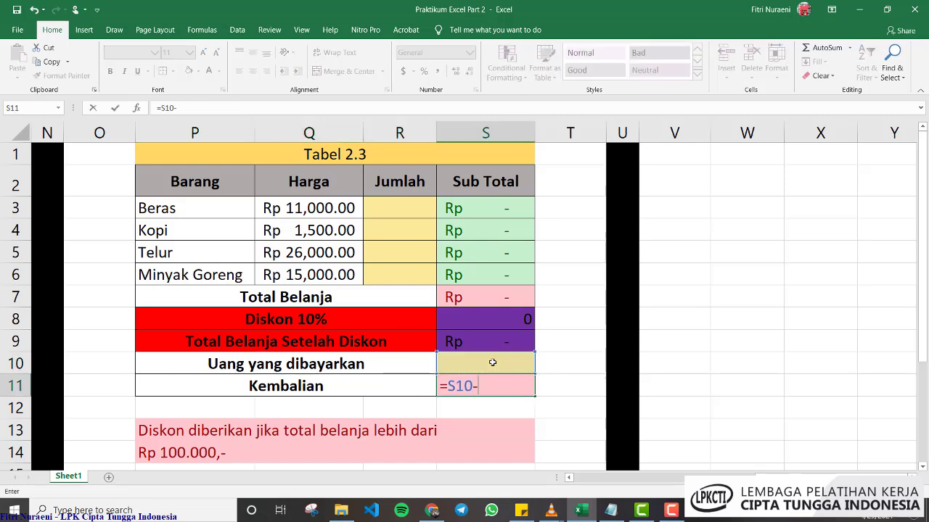
left_click(494, 344)
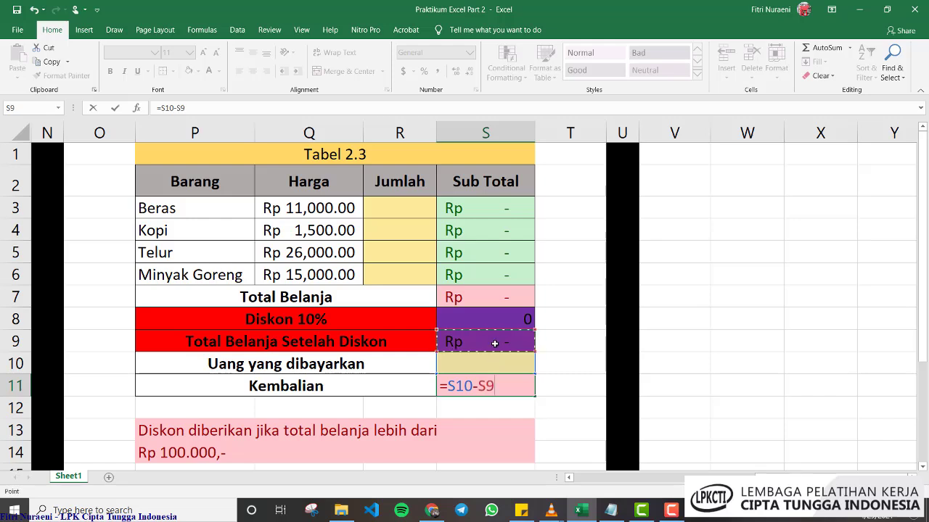
key("Return")
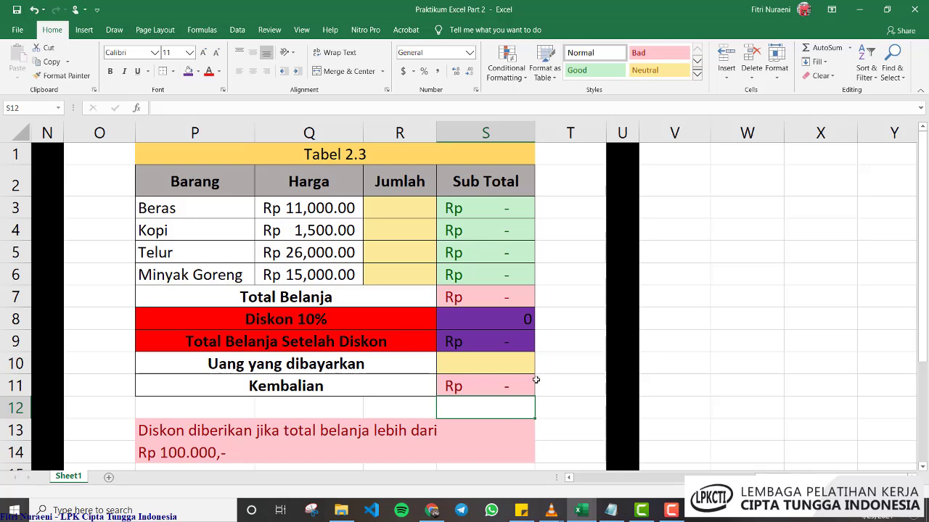
Try copying the formatting of the Total Belanja value S7 onto the Diskon 10% value cell S8
left_click(585, 347)
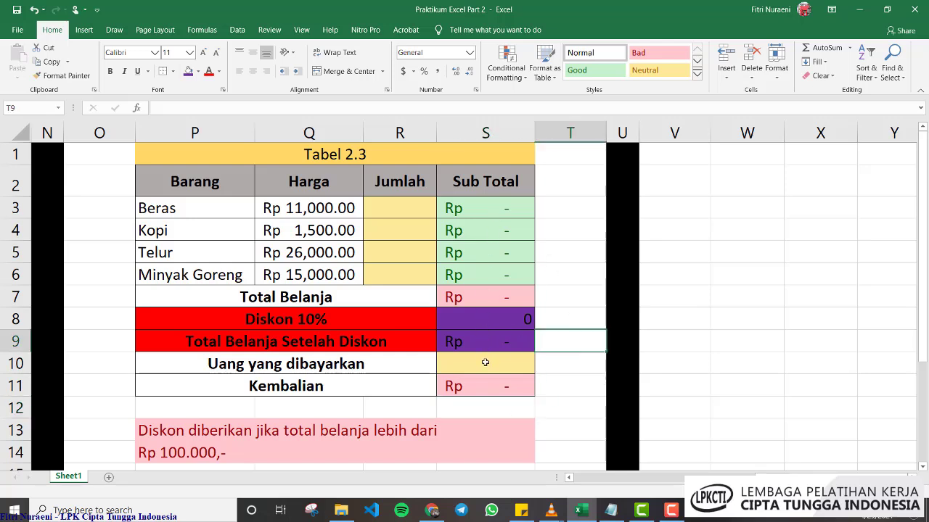
left_click(470, 306)
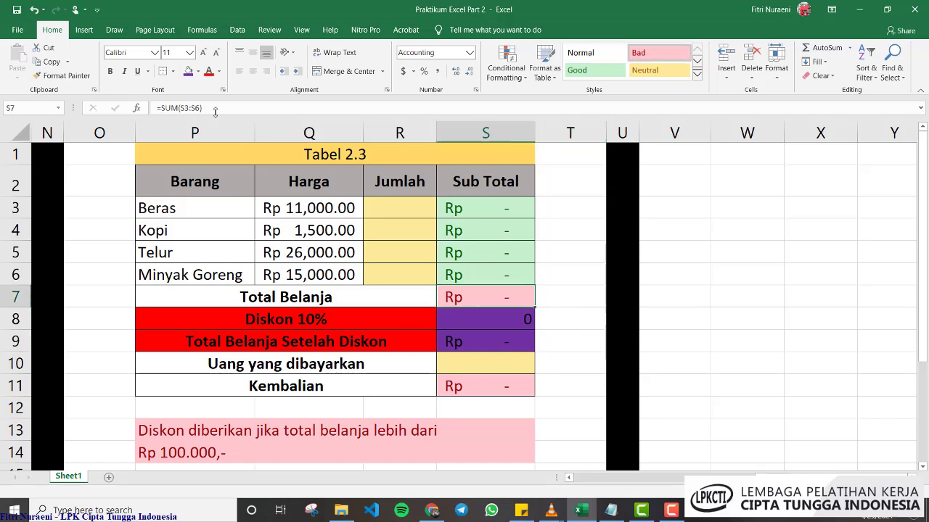
left_click(61, 76)
left_click(484, 320)
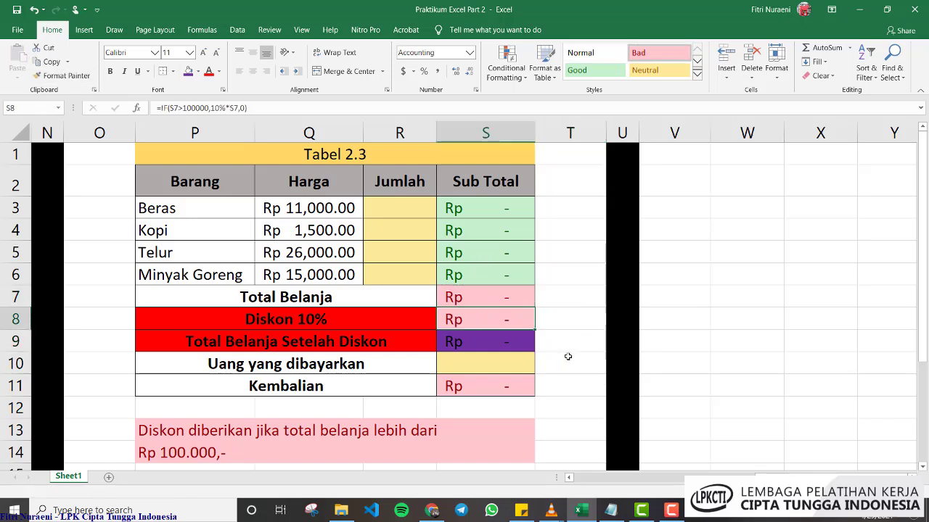
left_click(594, 314)
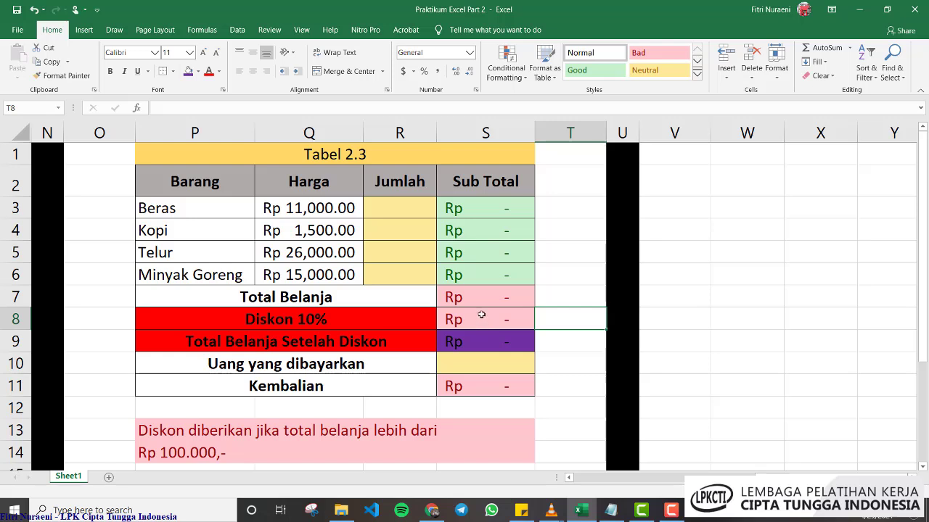
Copy the purple accounting formatting of S9 onto the Diskon 10% value cell S8
left_click(475, 341)
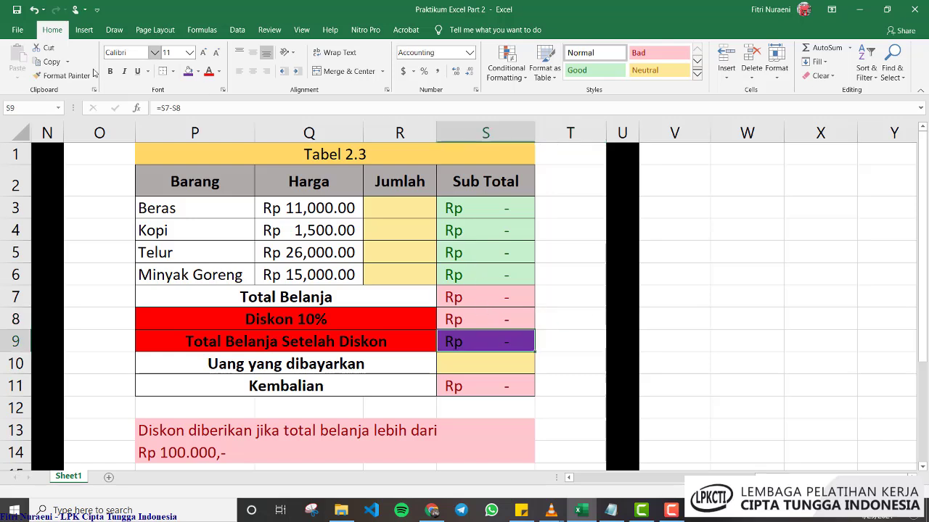
left_click(62, 76)
left_click(508, 319)
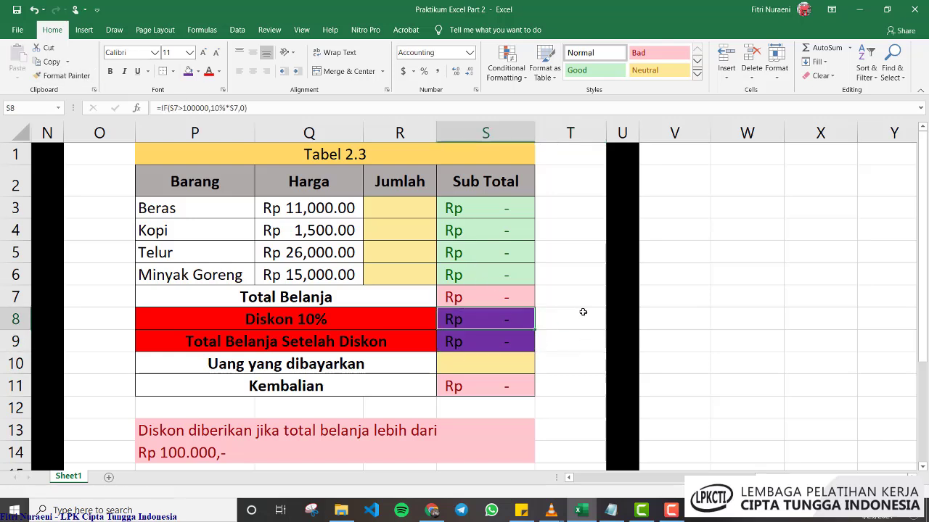
left_click(577, 272)
Enter the Jumlah quantities 5, 12, 3 and 3 in R3:R6 and autofit the width of column S
left_click(406, 208)
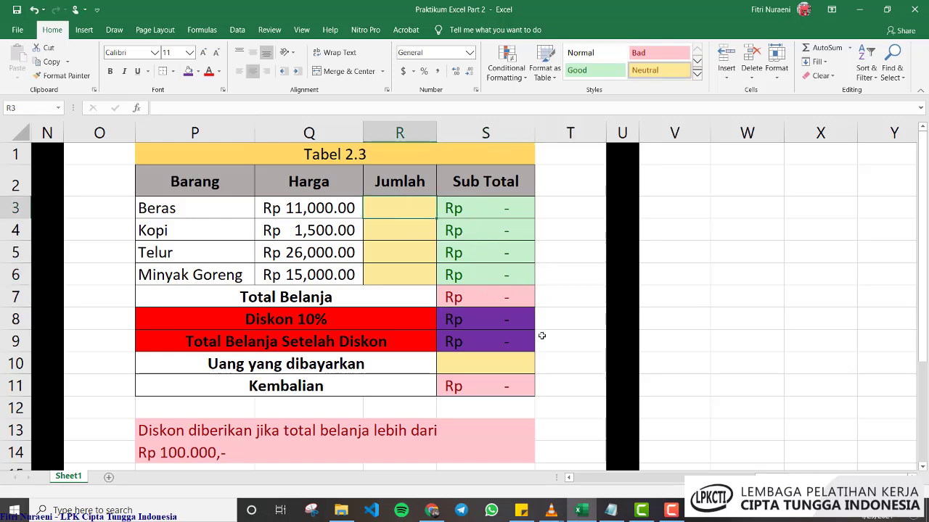
type("5")
key("Return")
type("12")
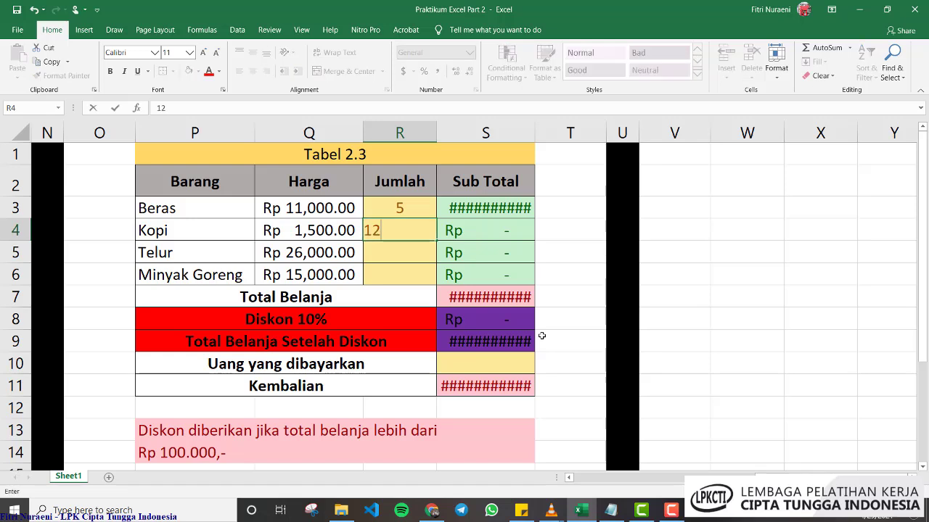
key("Return")
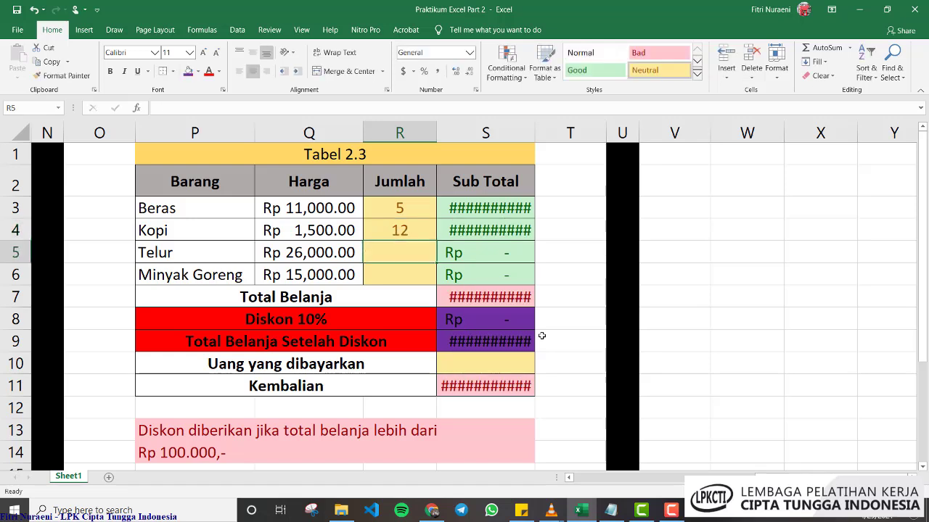
type("3")
key("Return")
type("3")
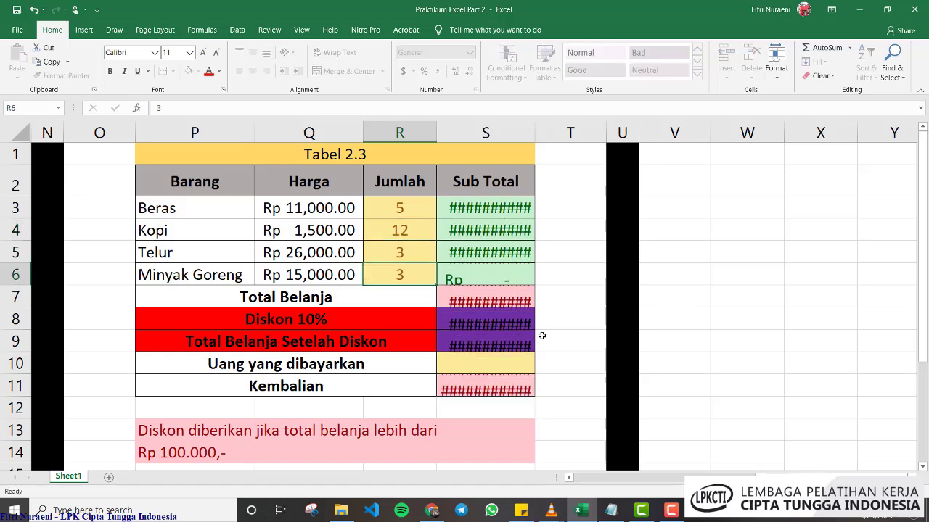
key("Return")
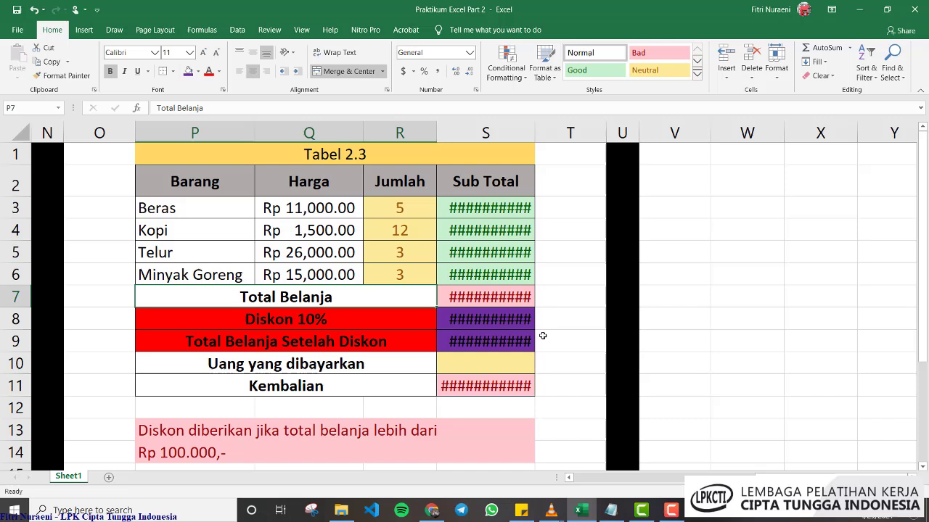
double_click(537, 134)
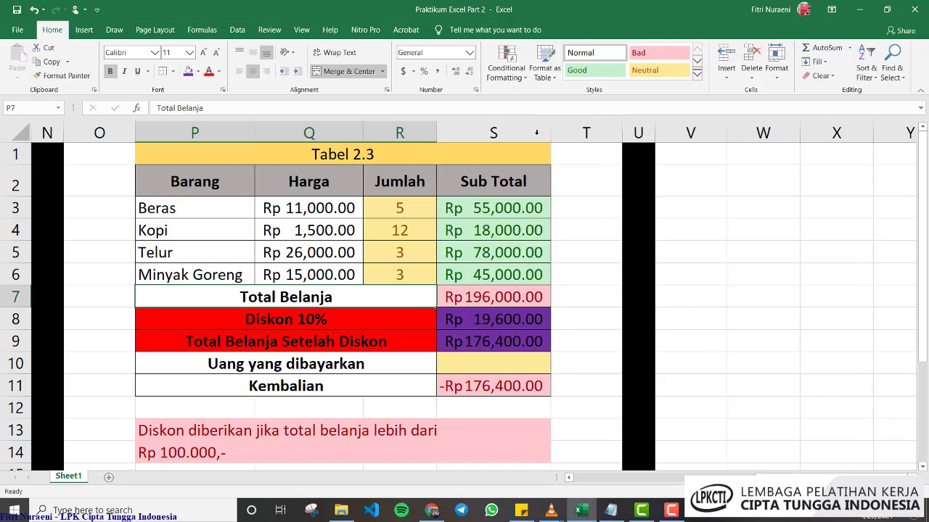
Enter 200000 as the Uang yang dibayarkan amount in S10
left_click(502, 302)
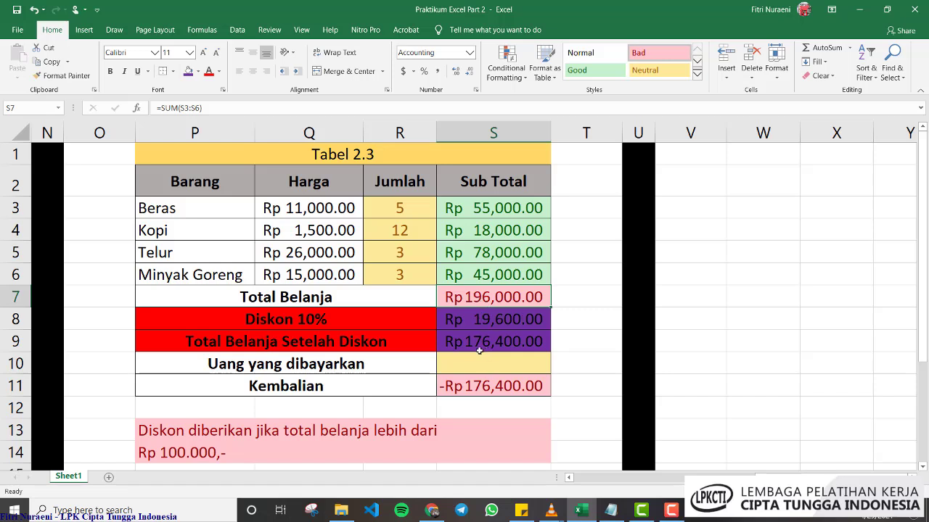
left_click(514, 360)
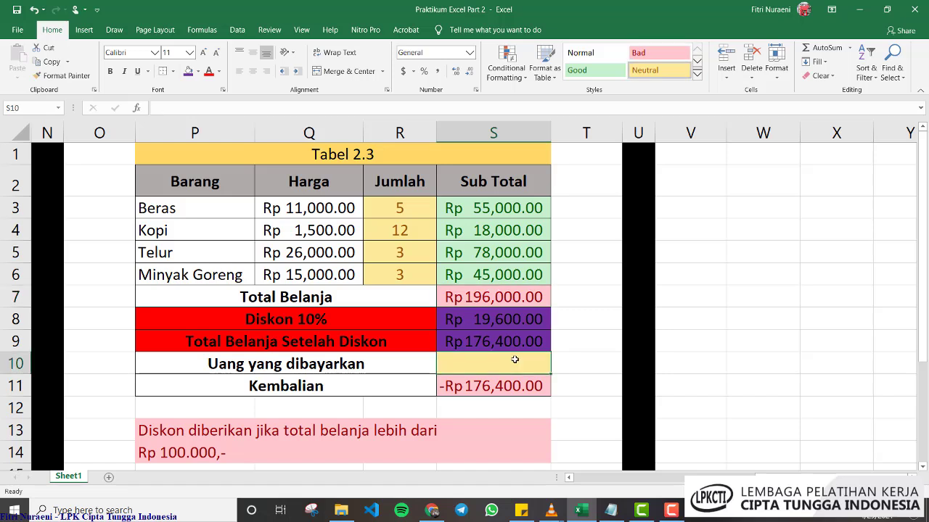
type("20000")
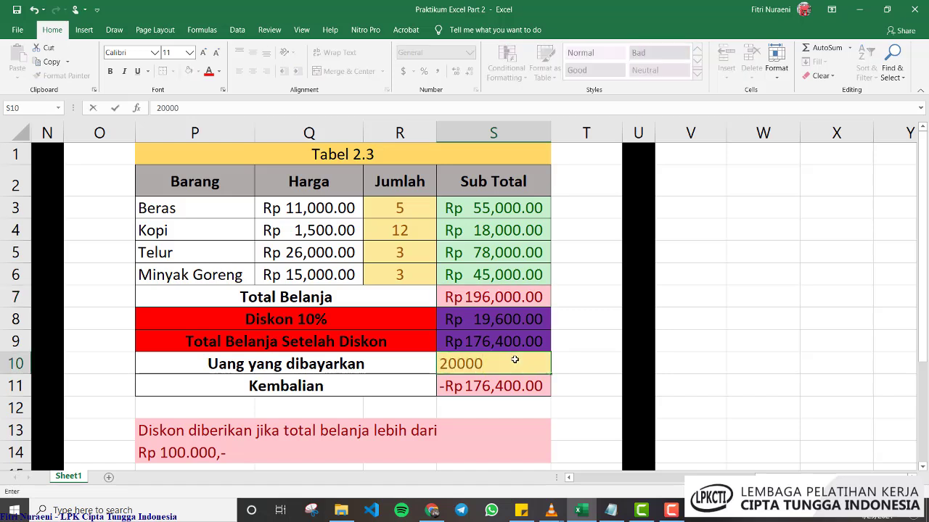
type("0")
key("Return")
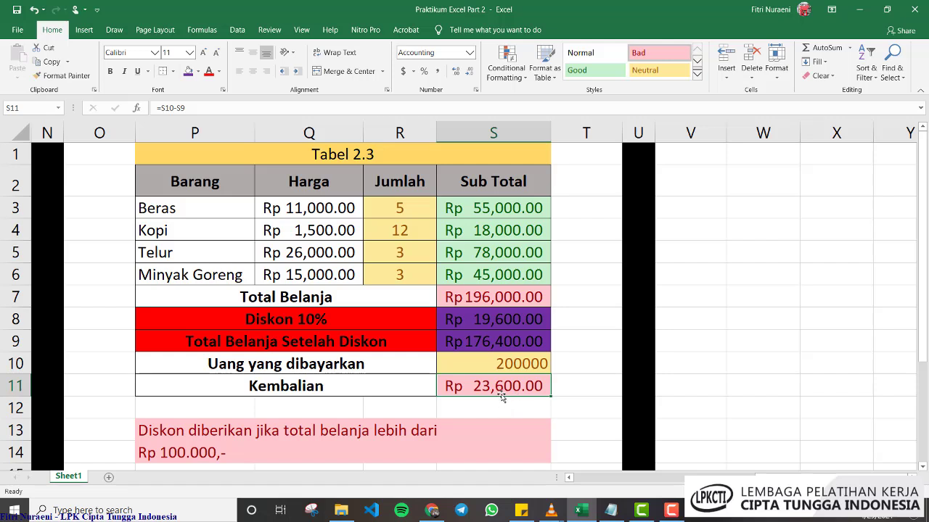
left_click(421, 211)
left_click(417, 229)
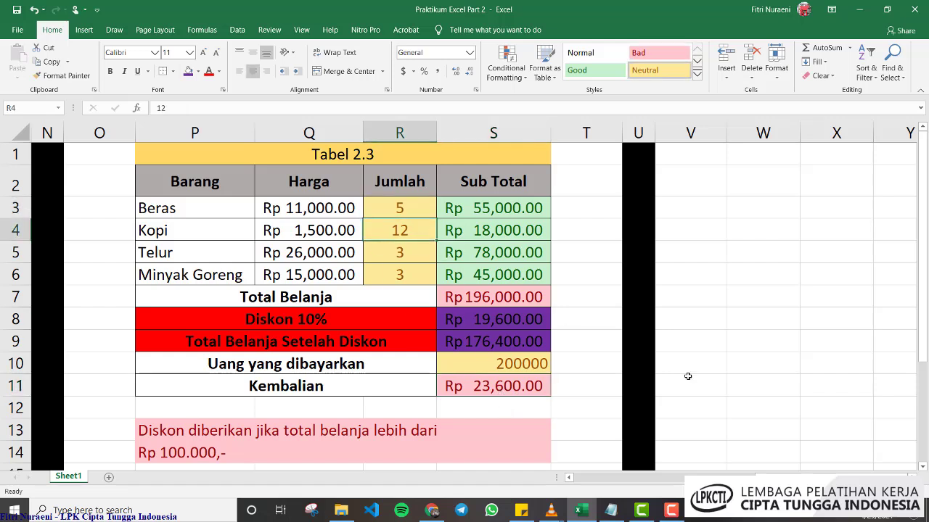
Change the Jumlah quantities in R3:R6 to 1, 0, 1 and 1 to test the discount condition
type("0")
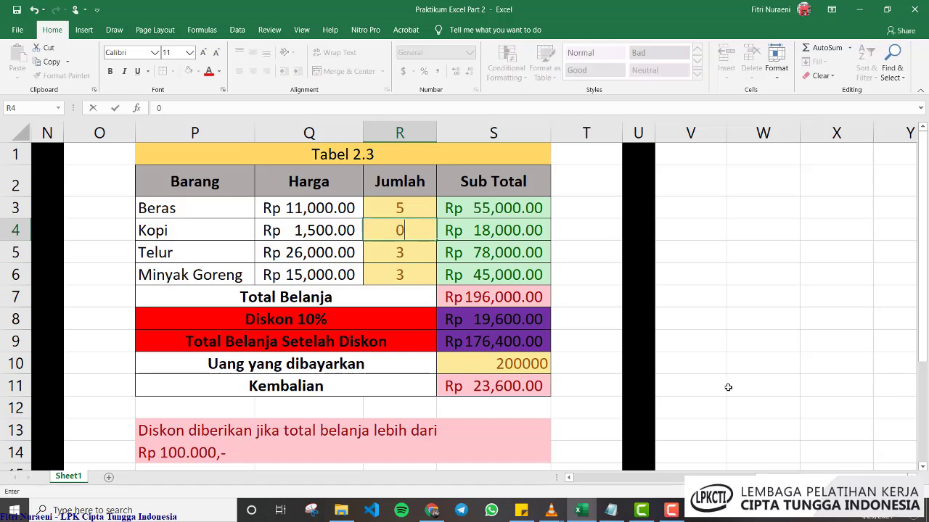
key("Return")
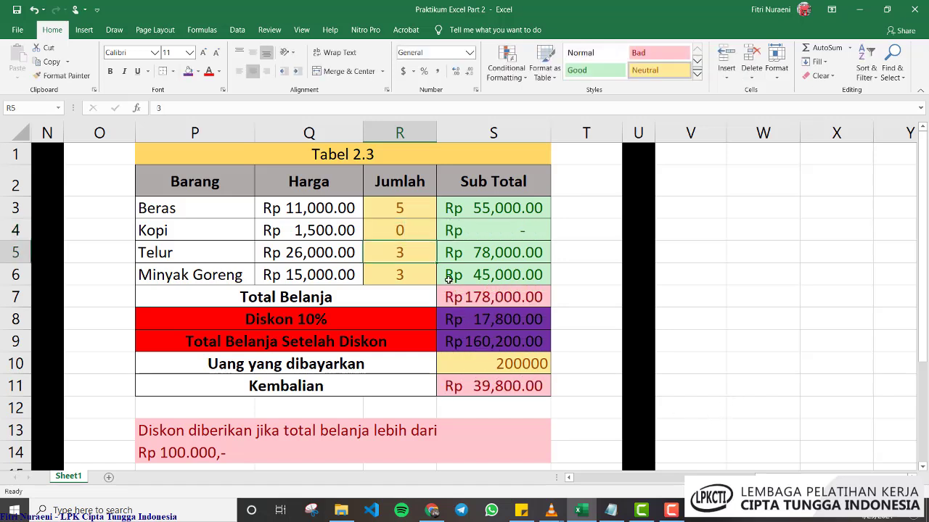
left_click(410, 209)
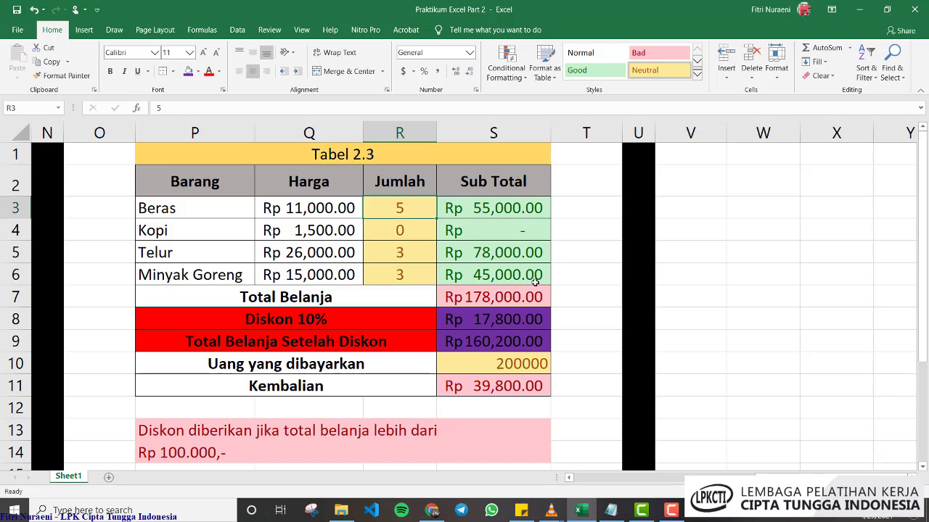
type("1")
key("Return")
key("Return")
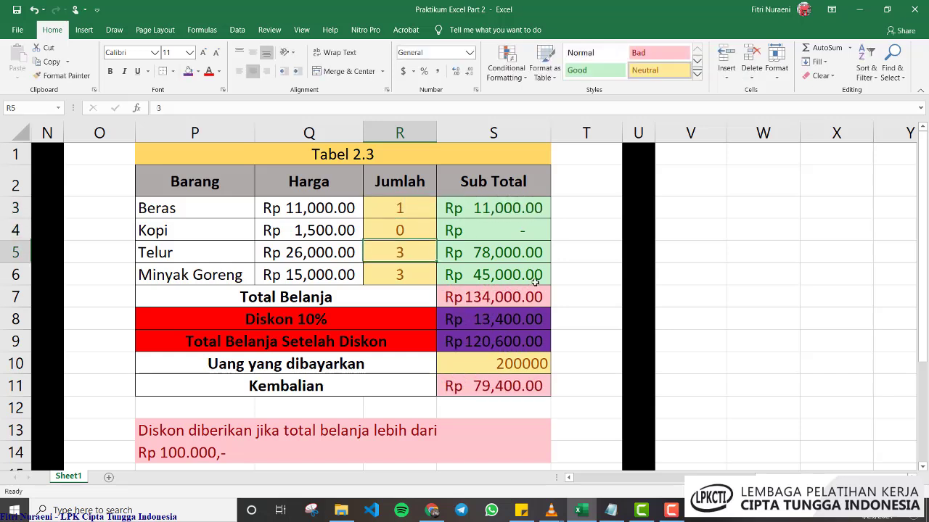
type("3")
key("BackSpace")
type("1")
key("Return")
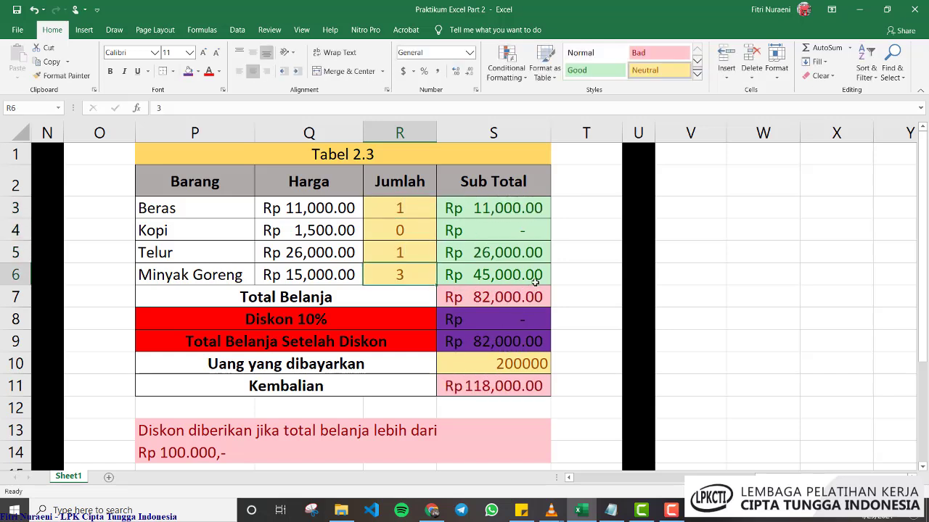
type("1")
key("Return")
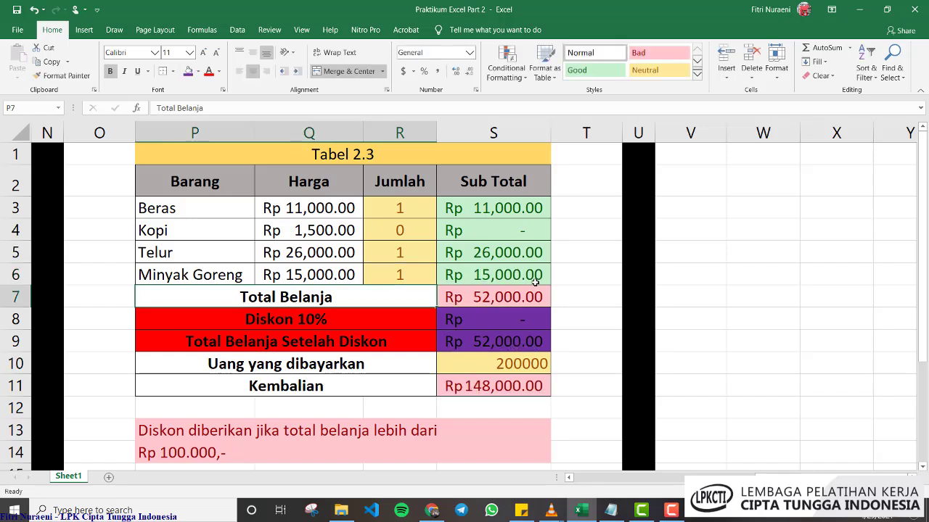
Compare the Total Belanja, Diskon 10% and Total Belanja Setelah Diskon values in S7:S9 with the payment in S10
left_click(500, 297)
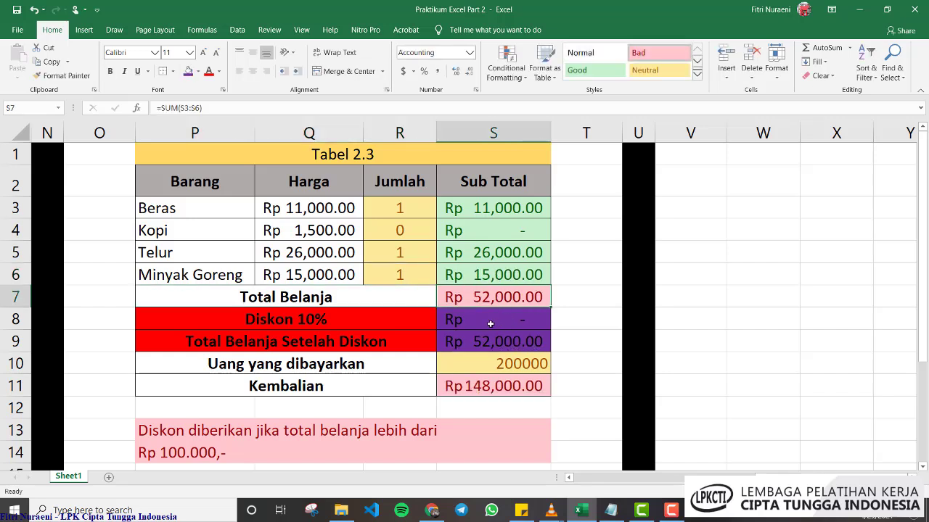
left_click(490, 323)
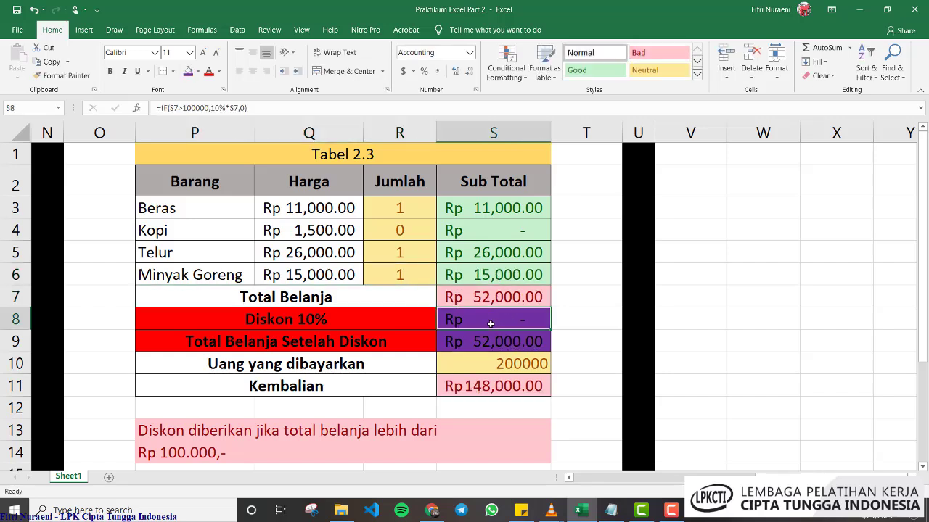
left_click(499, 367)
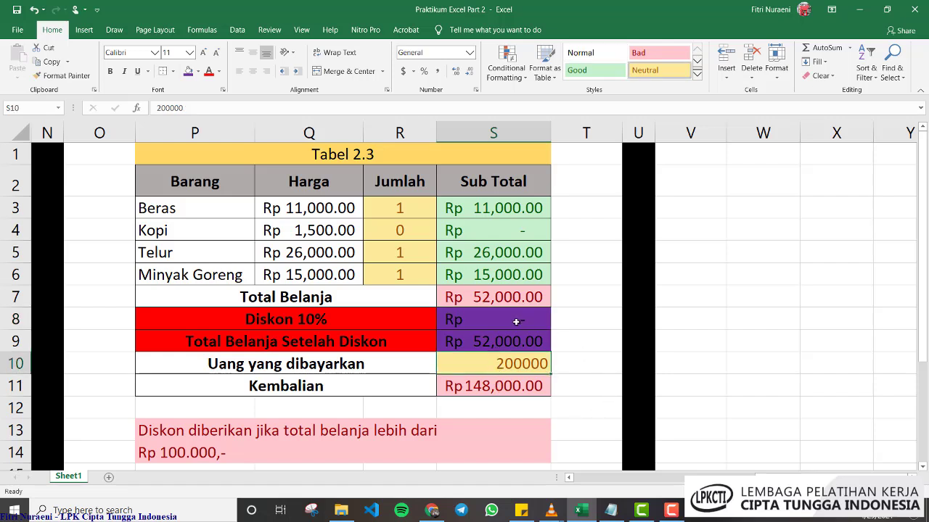
left_click(511, 344)
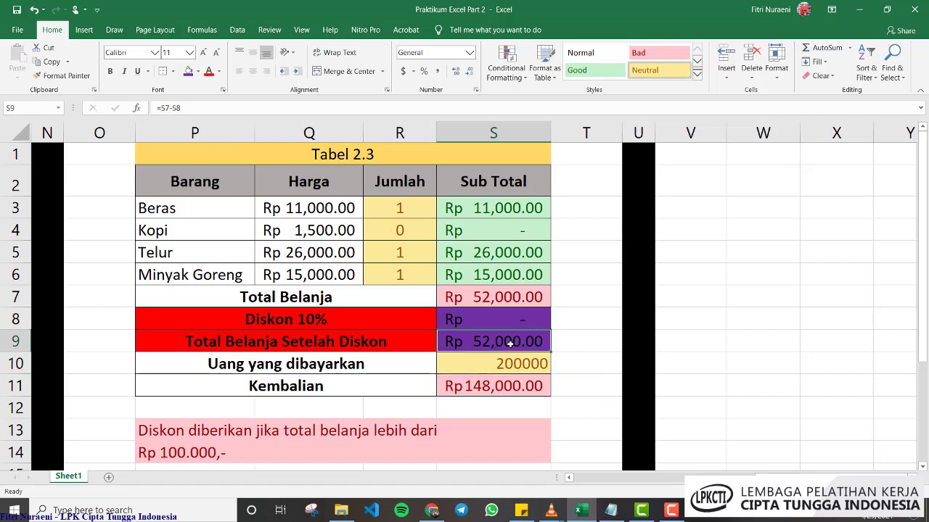
left_click(511, 297)
left_click(506, 341)
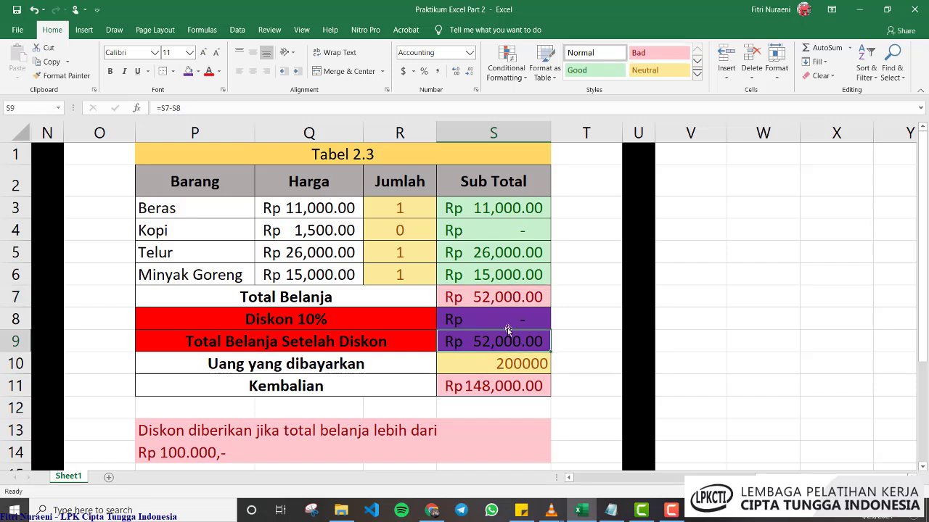
left_click(513, 303)
left_click(514, 345)
left_click(511, 317)
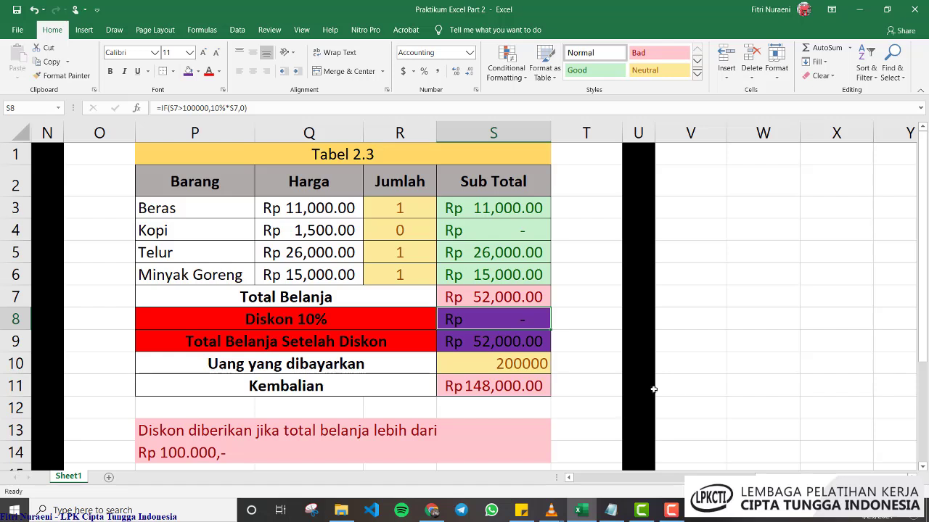
Review the Sub Total formula in S3 and fill it down again through S6
left_click(531, 207)
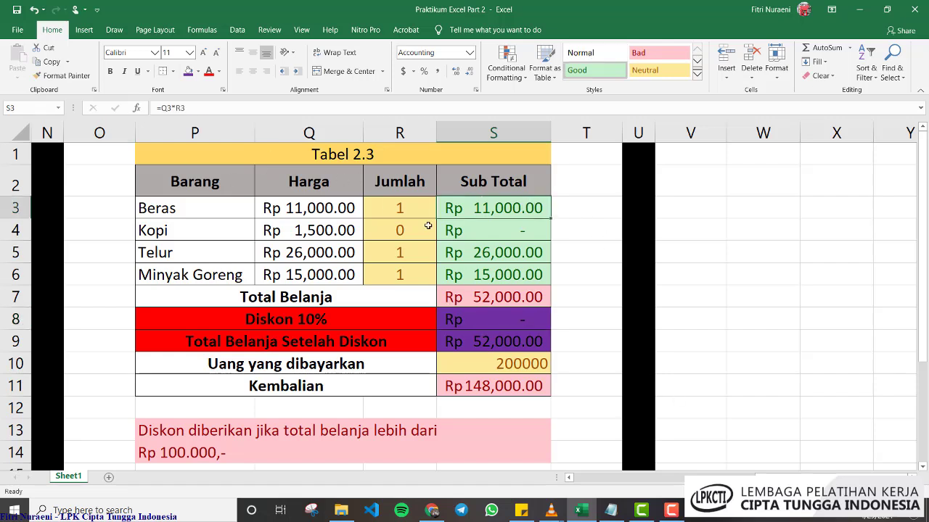
double_click(487, 210)
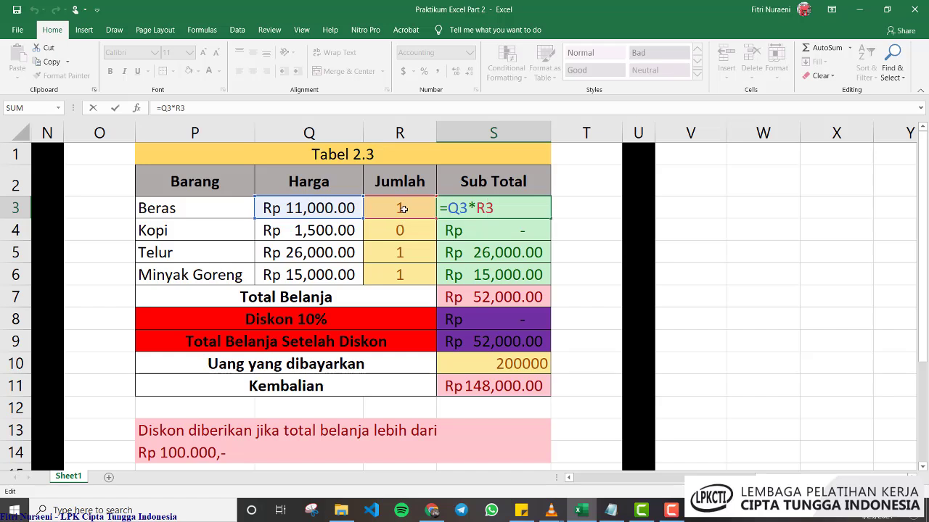
key("Return")
left_click(533, 207)
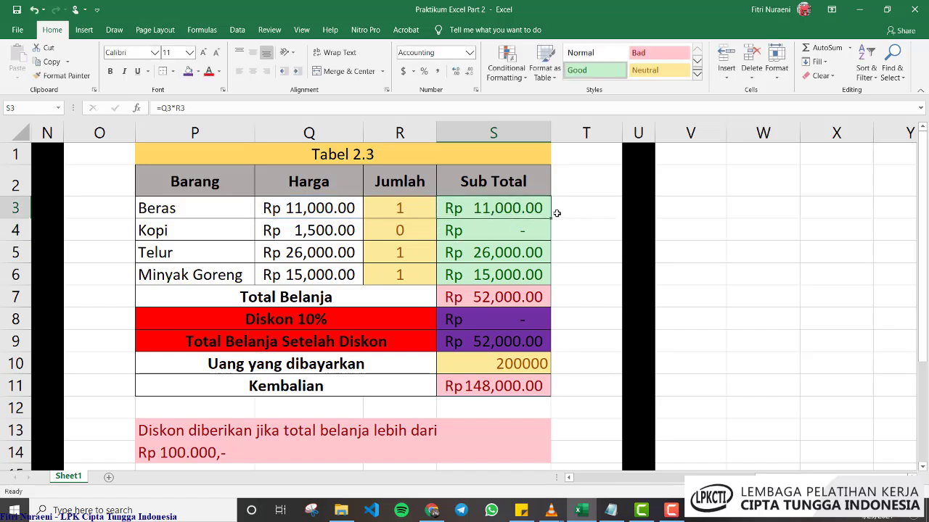
left_click_drag(550, 220, 549, 284)
left_click(543, 209)
left_click_drag(550, 218, 550, 284)
Inspect the cell range summed by the Total Belanja formula in S7, leaving the formula unedited
left_click(508, 299)
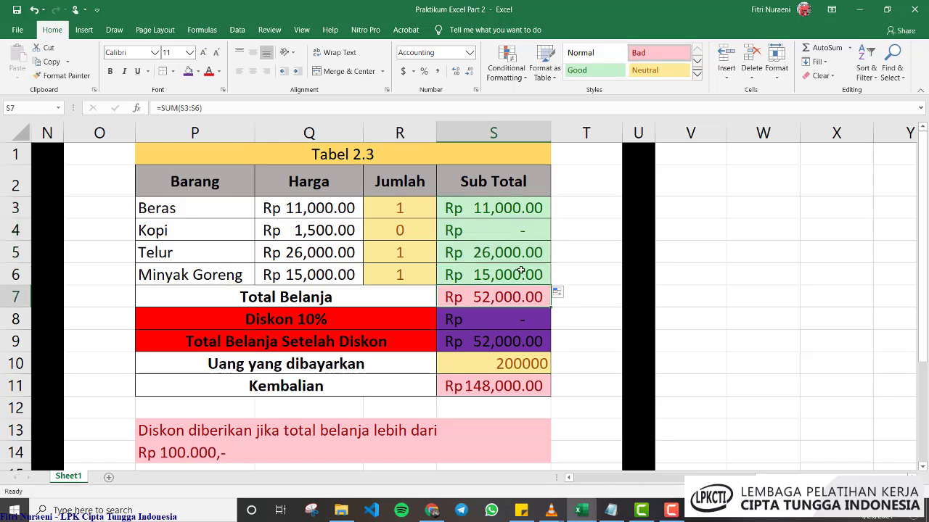
double_click(485, 290)
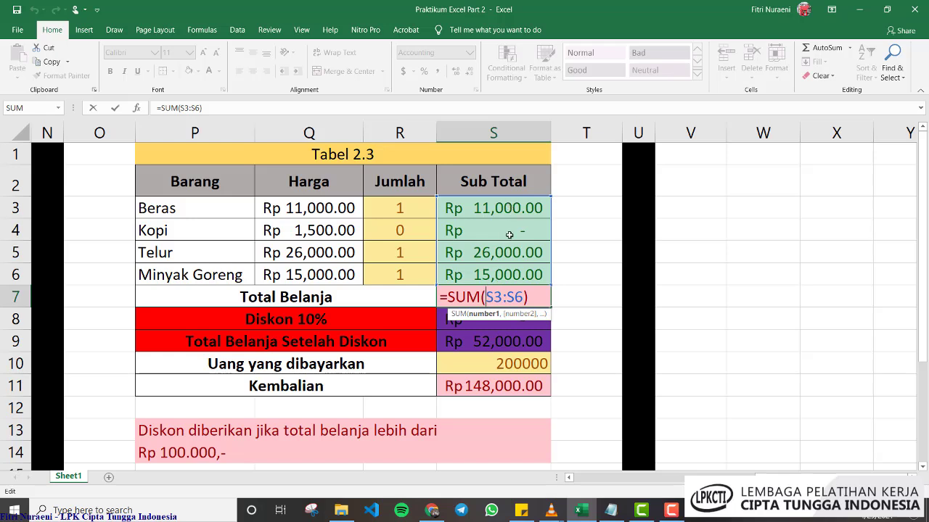
key("Return")
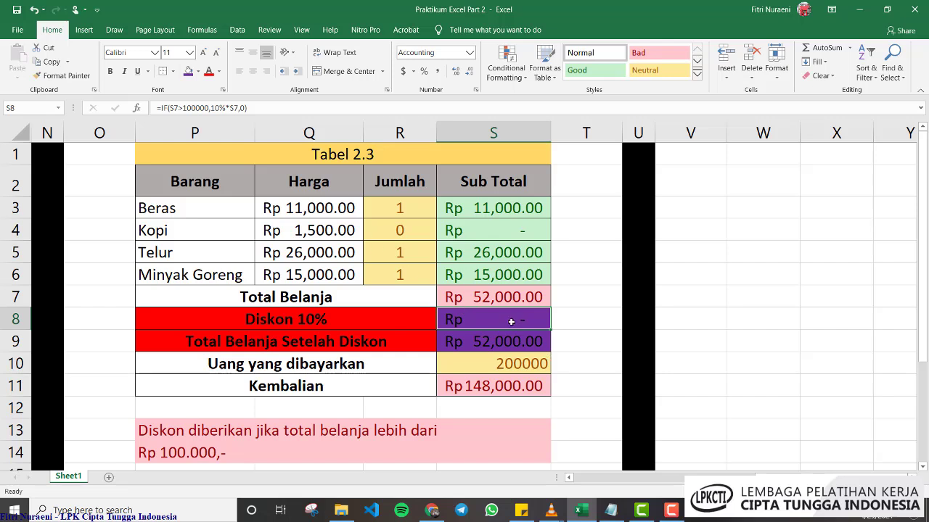
Examine the discount note in P13:S14 and the matching logical test S7>100000 in the Diskon 10% formula in S8
left_click(241, 433)
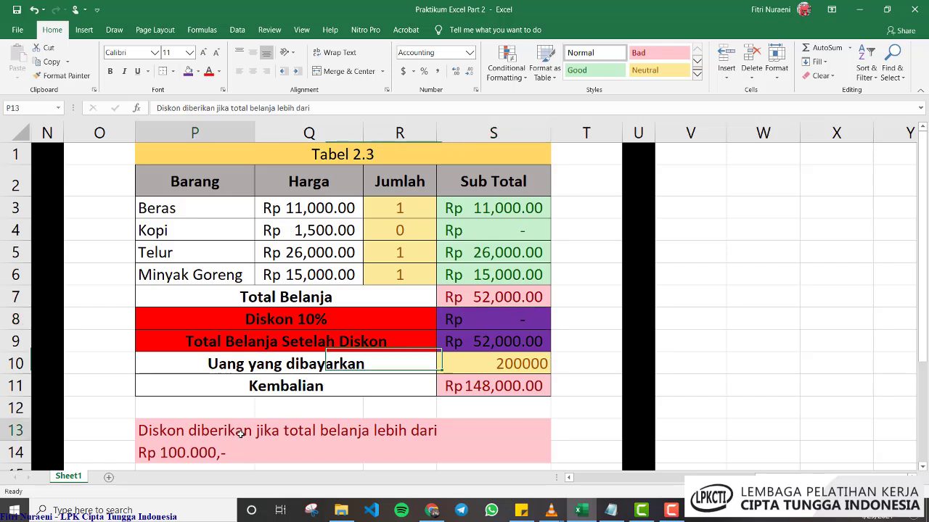
left_click_drag(241, 433, 520, 455)
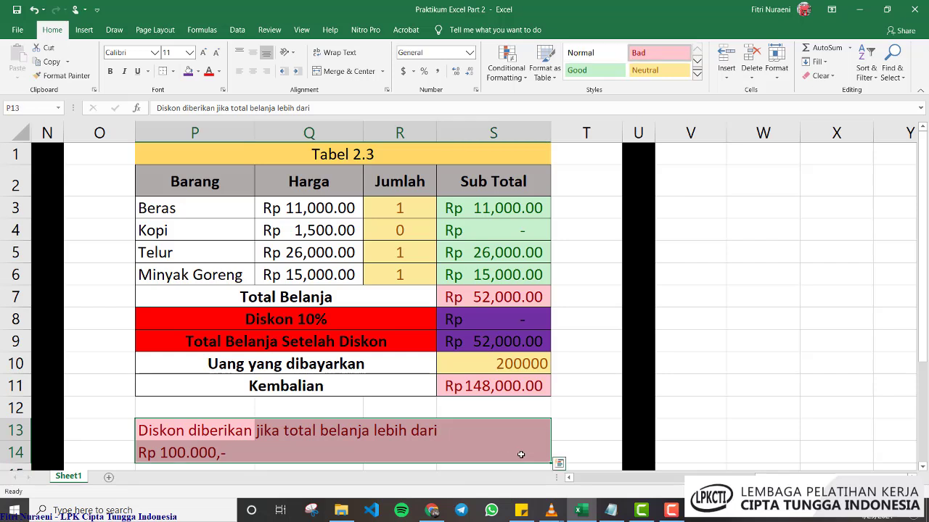
left_click(520, 323)
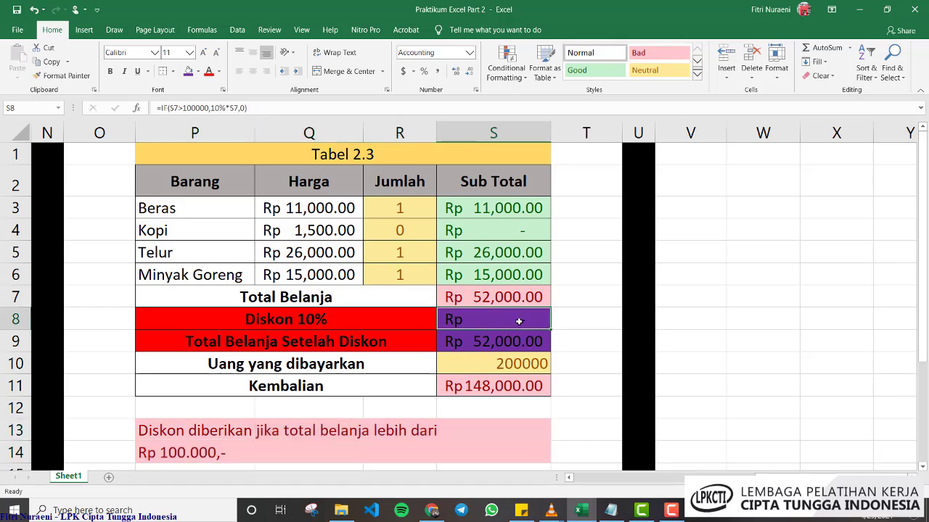
double_click(473, 319)
double_click(472, 319)
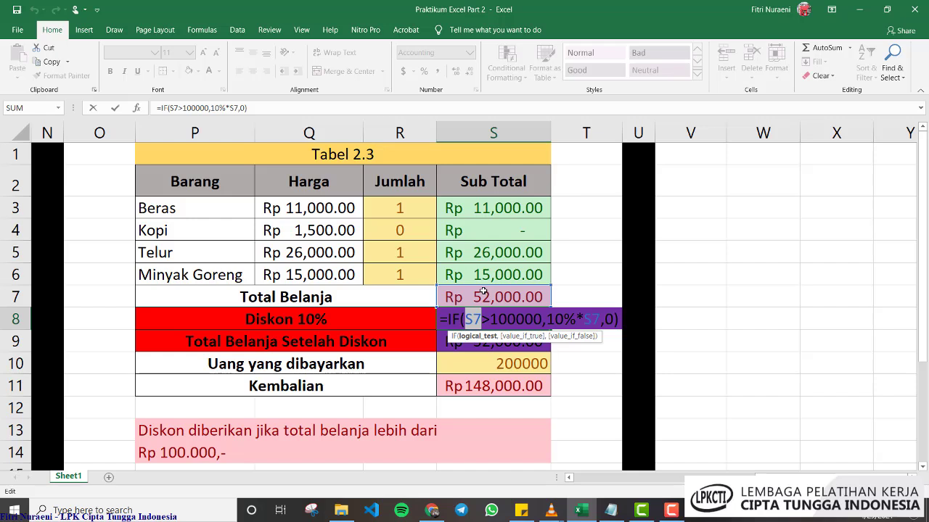
key("Right")
key("shift+Right")
key("shift+Right")
key("shift+Right")
key("shift+Right")
key("shift+Right")
key("shift+Right")
key("shift+Right")
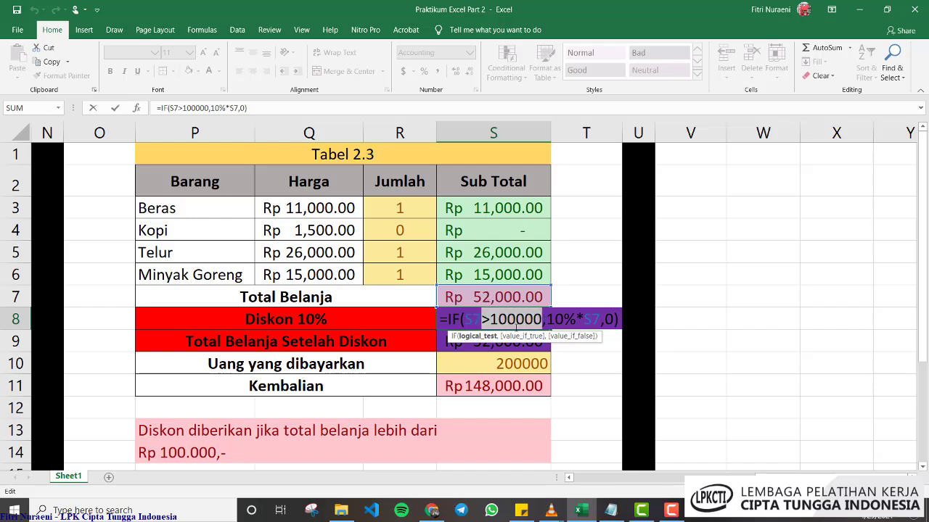
left_click(516, 321)
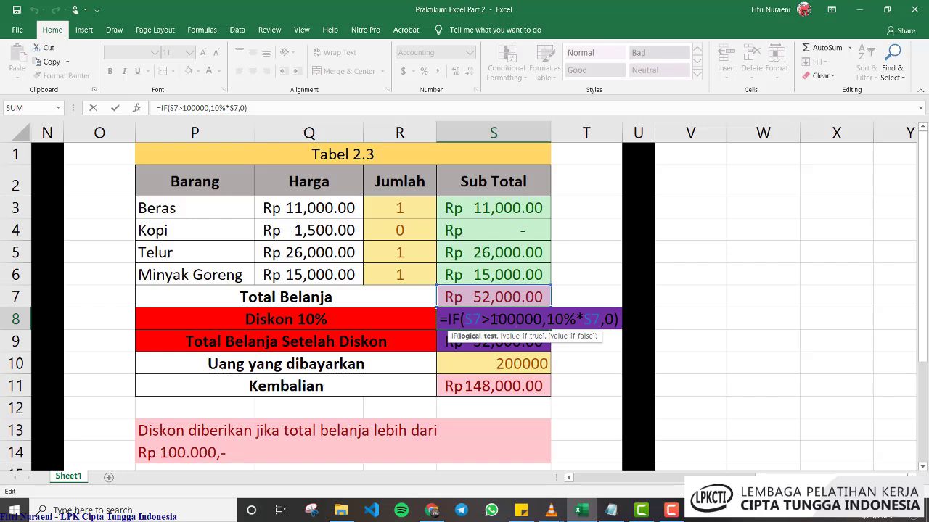
left_click_drag(489, 319, 543, 319)
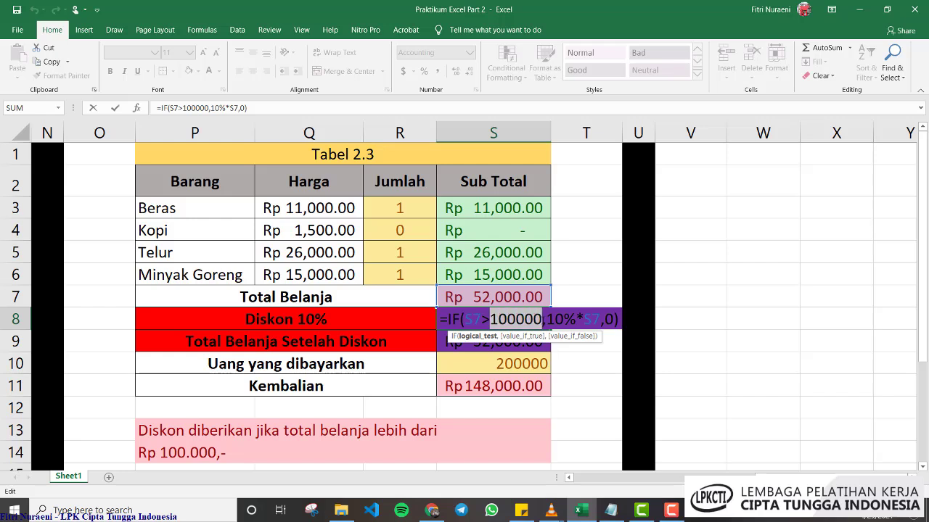
left_click(543, 319)
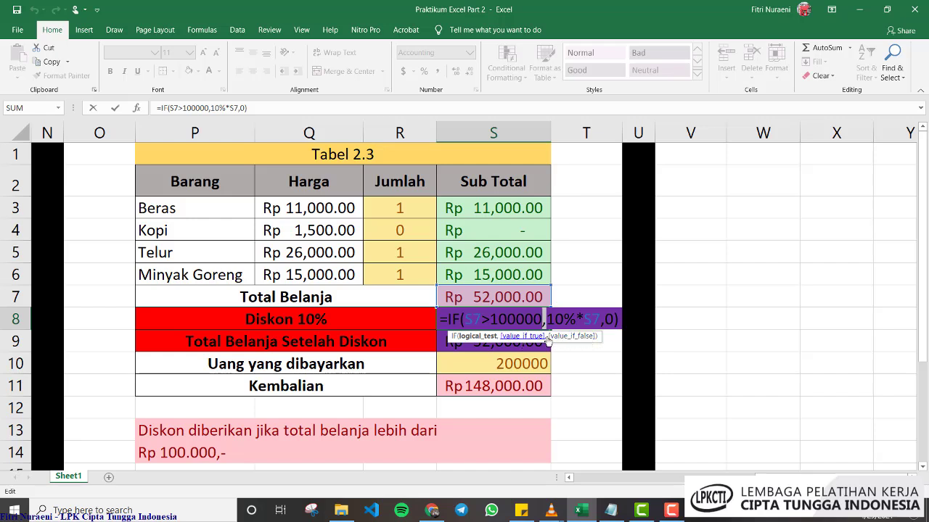
Examine the true and false results, 10%*S7 and 0, of the IF formula in S8 without changing it
left_click_drag(544, 319, 601, 319)
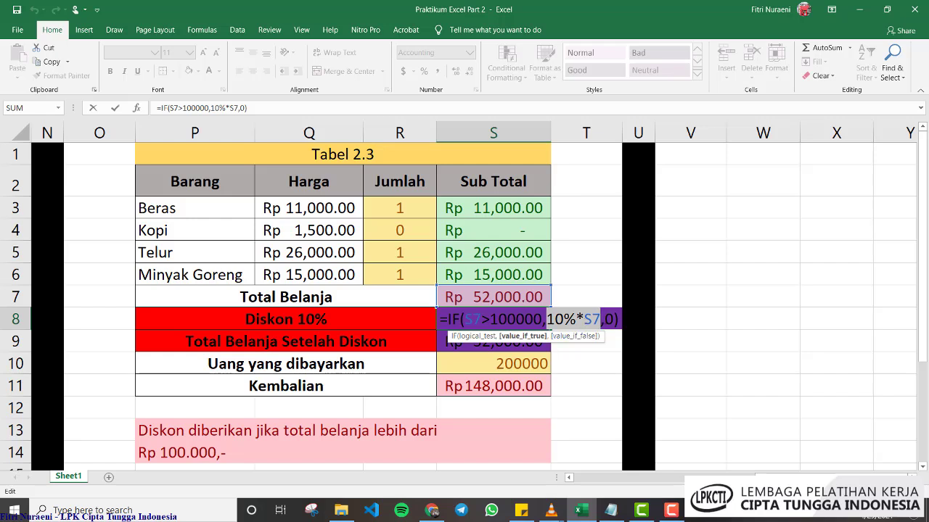
double_click(591, 319)
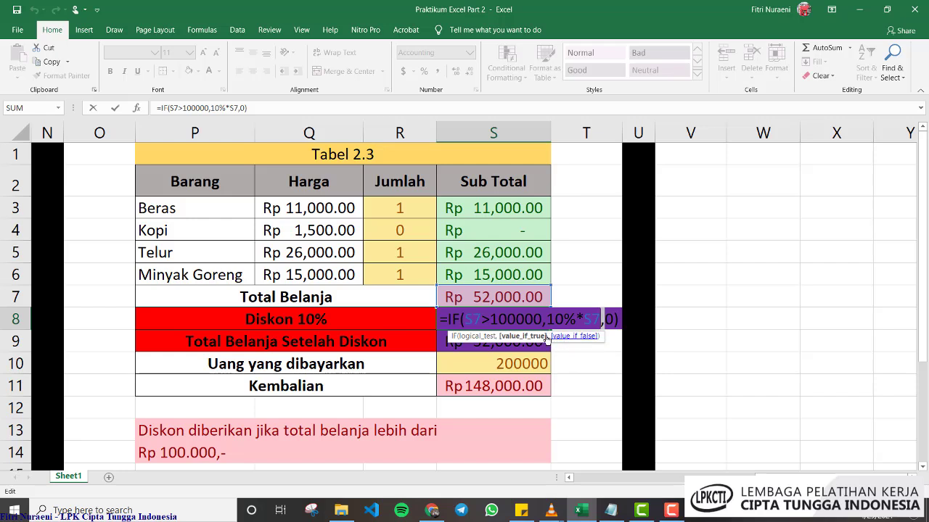
double_click(608, 319)
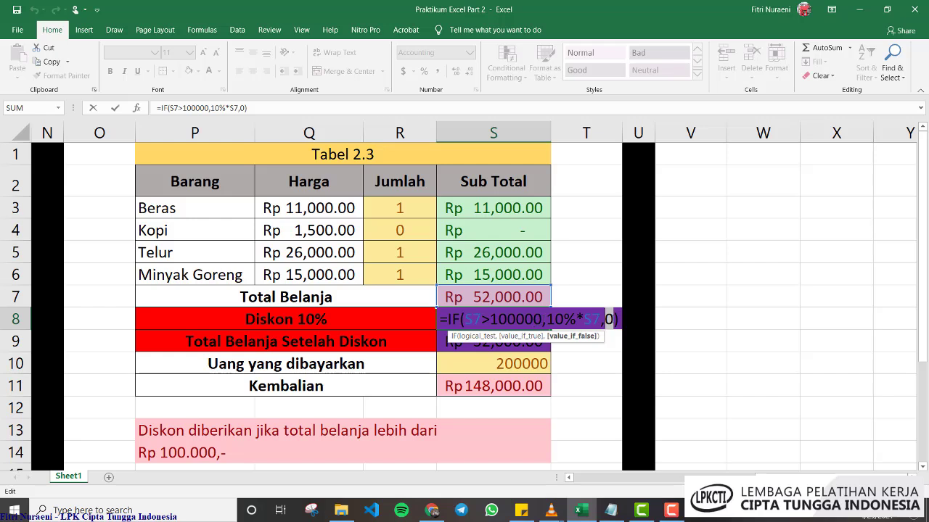
key("Return")
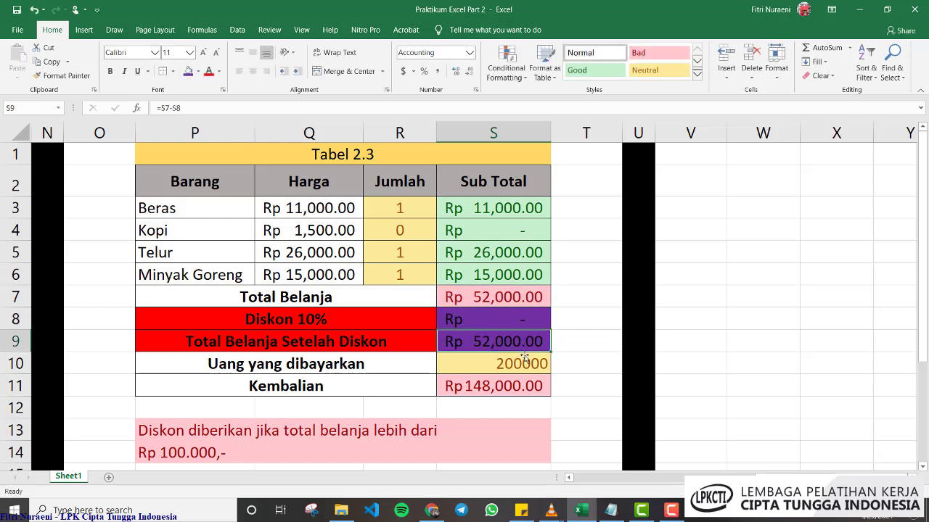
Inspect the Total Belanja Setelah Diskon formula in S9 and the Kembalian formula in S11
left_click_drag(368, 338, 499, 339)
right_click(499, 338)
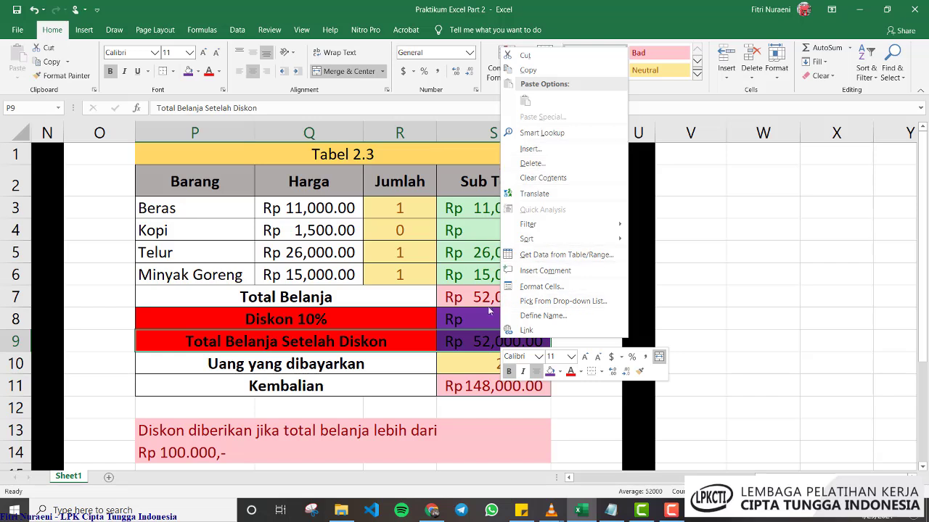
left_click(459, 336)
left_click(459, 336)
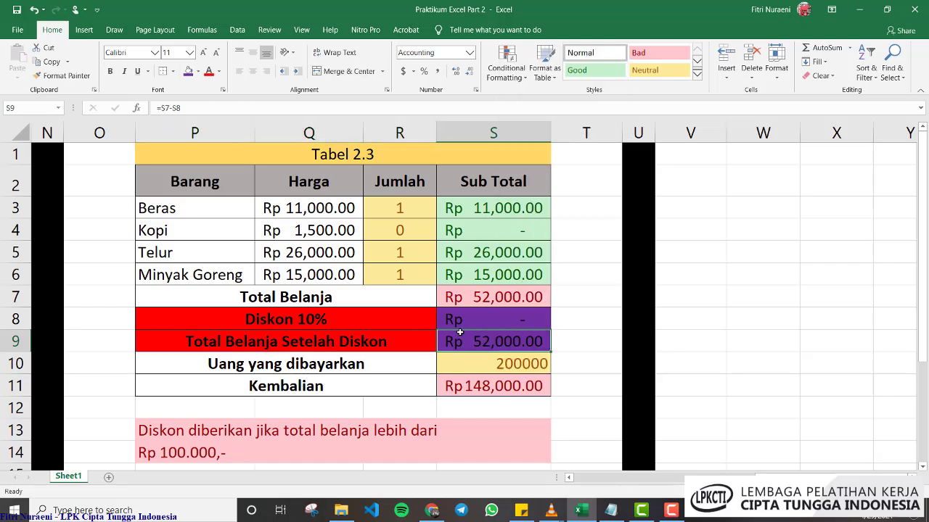
double_click(506, 338)
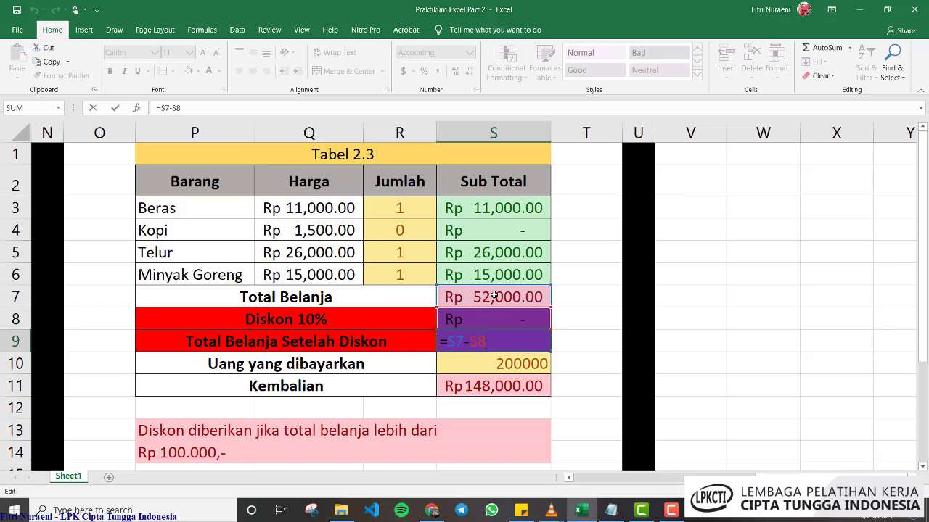
key("Return")
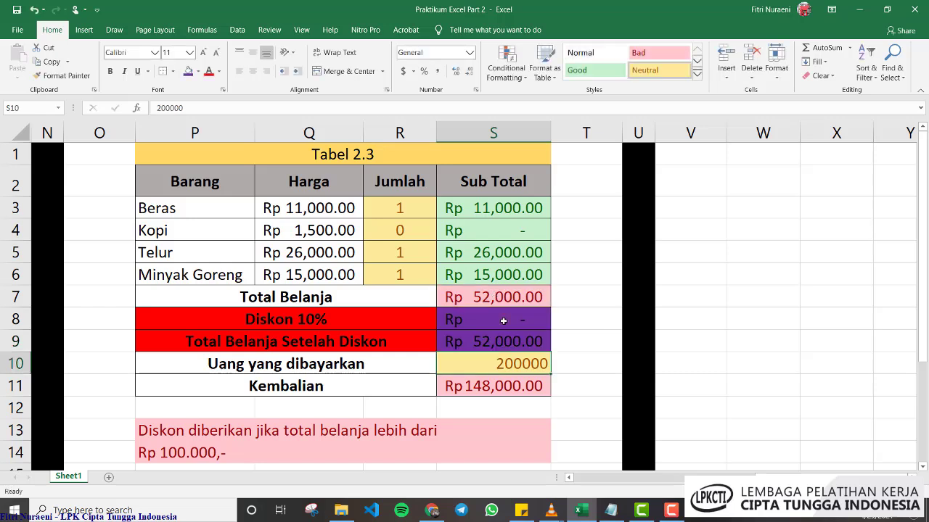
left_click(495, 385)
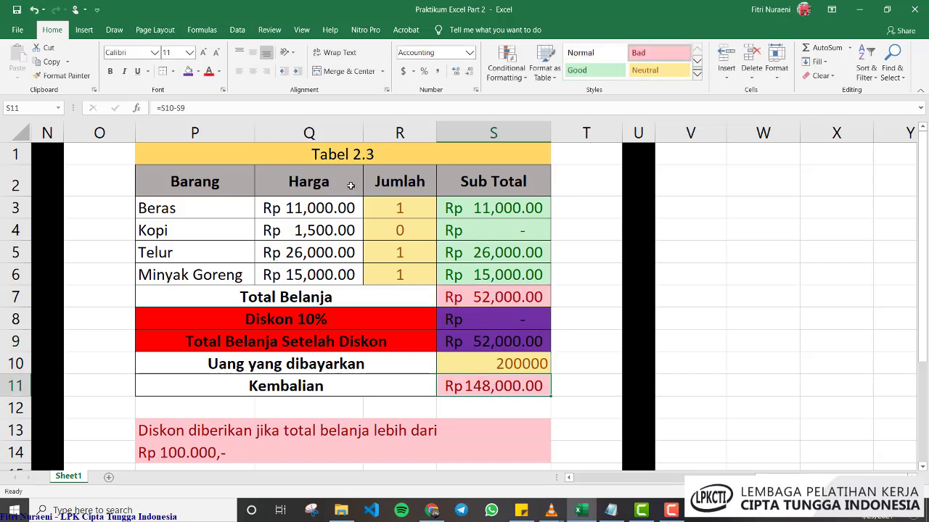
Inspect the S9 reference in the Kembalian formula in S11, leaving the formula unedited
double_click(509, 379)
double_click(509, 379)
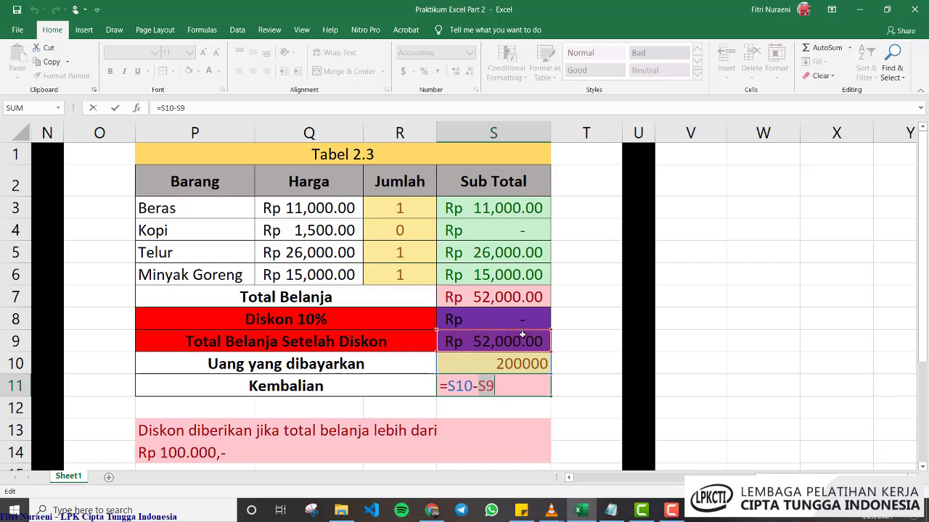
key("Return")
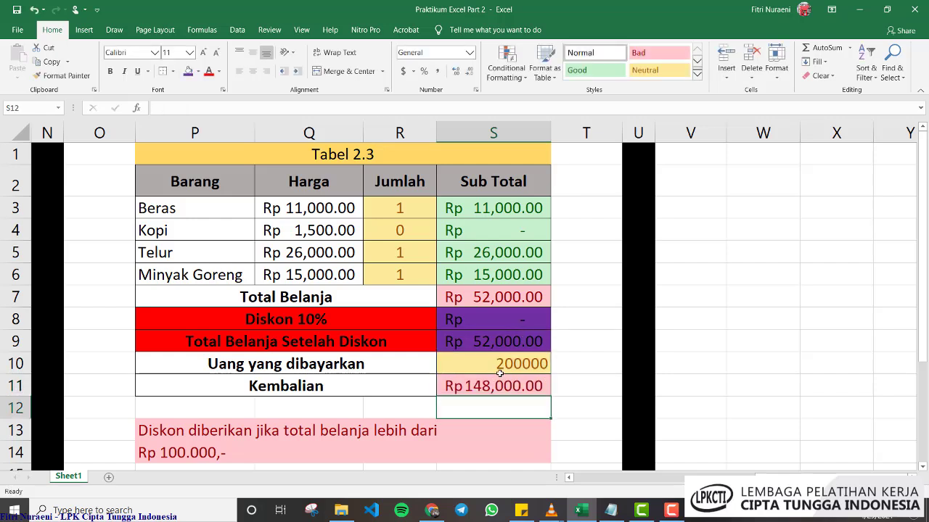
Set the Jumlah of Beras to 5 and Kopi to 3 in Tabel 2.3, and check the Diskon 10% cell S8
left_click(406, 210)
type("5")
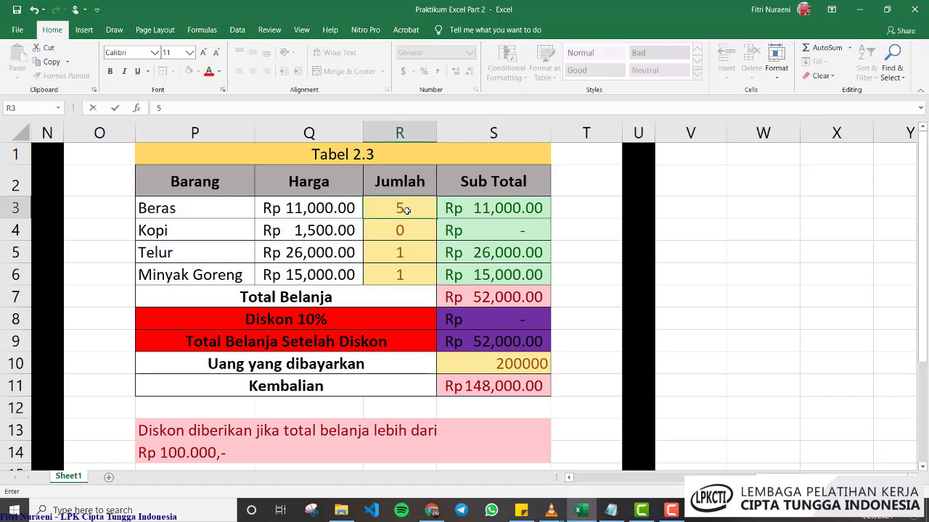
key("Return")
type("3")
key("Return")
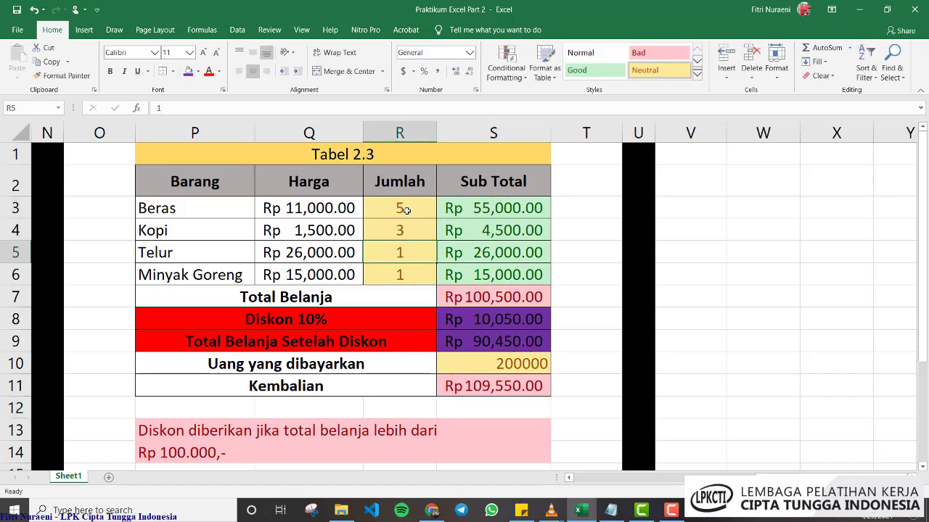
left_click(528, 321)
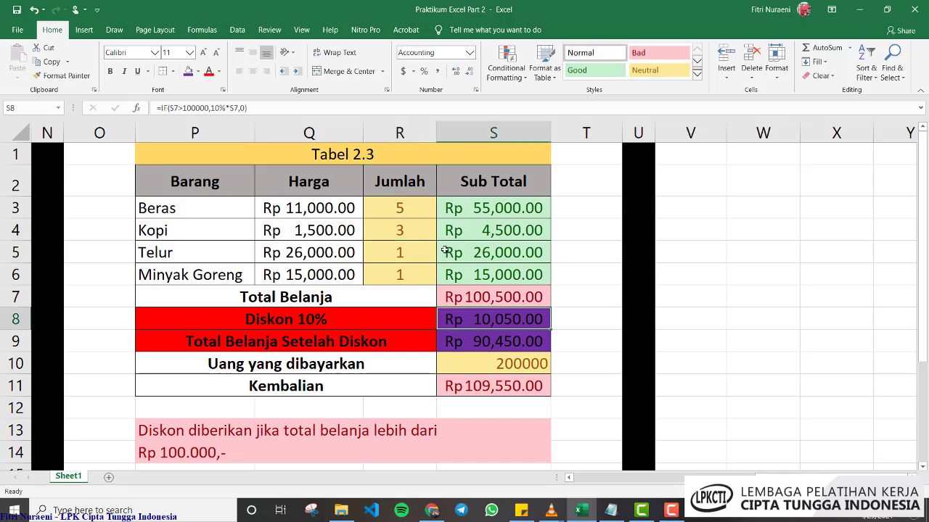
Set the Jumlah of Beras in R3 to 1 and check the Diskon 10% cell S8 again
left_click(418, 209)
type("1")
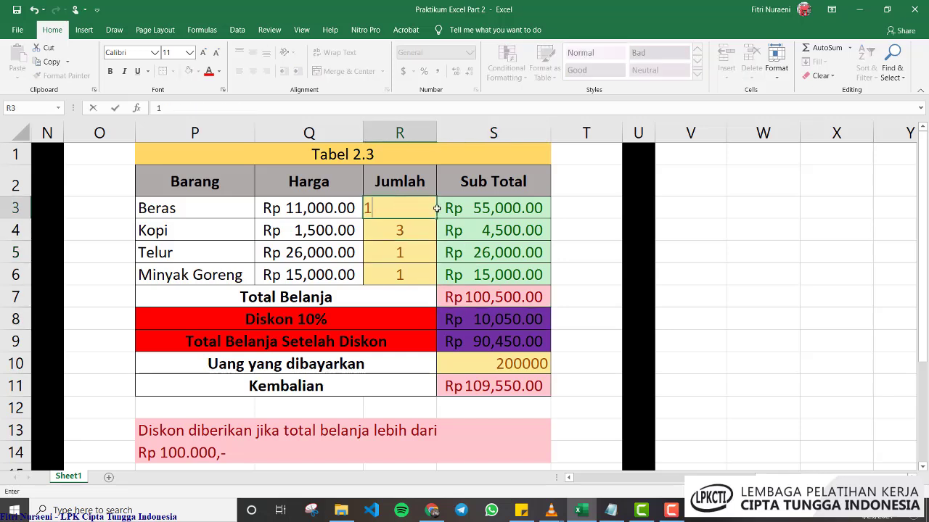
key("Return")
left_click(489, 319)
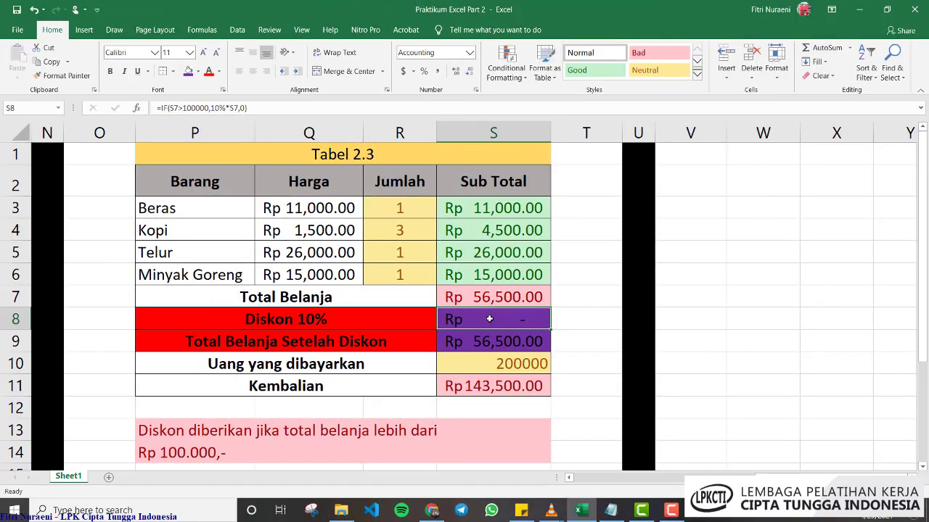
Review the completed tables from Tabel 2.1 across to Tabel 2.3, ending on the Total Belanja Setelah Diskon formula in S9
left_click(834, 401)
left_click_drag(816, 477, 592, 480)
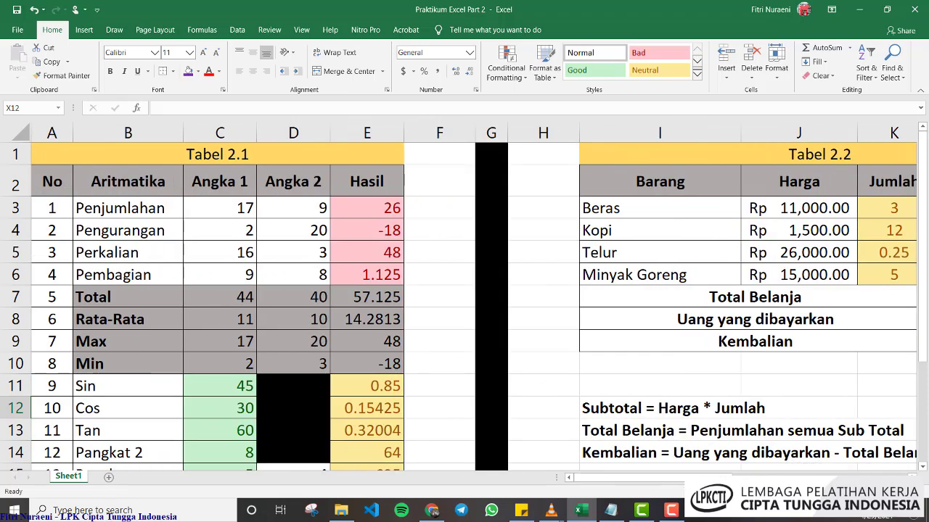
left_click_drag(704, 477, 864, 475)
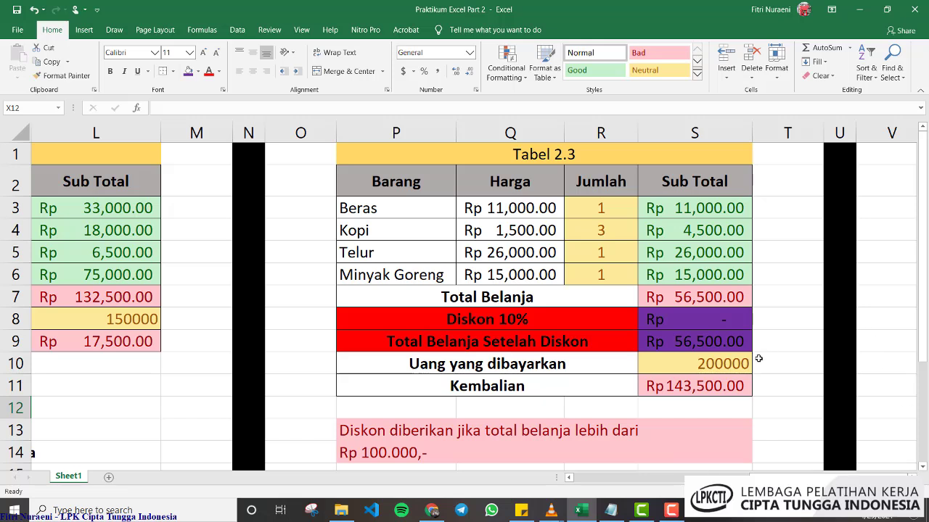
left_click(690, 341)
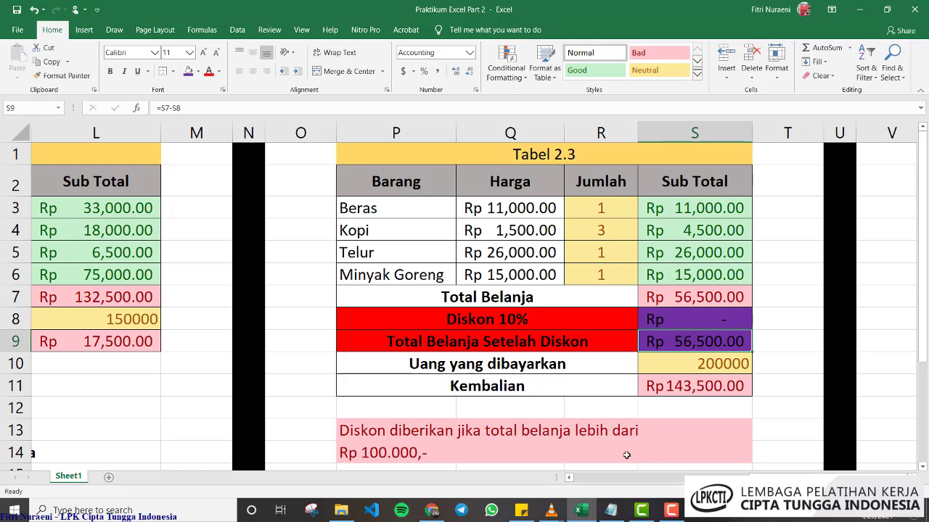
mouse_move(613, 513)
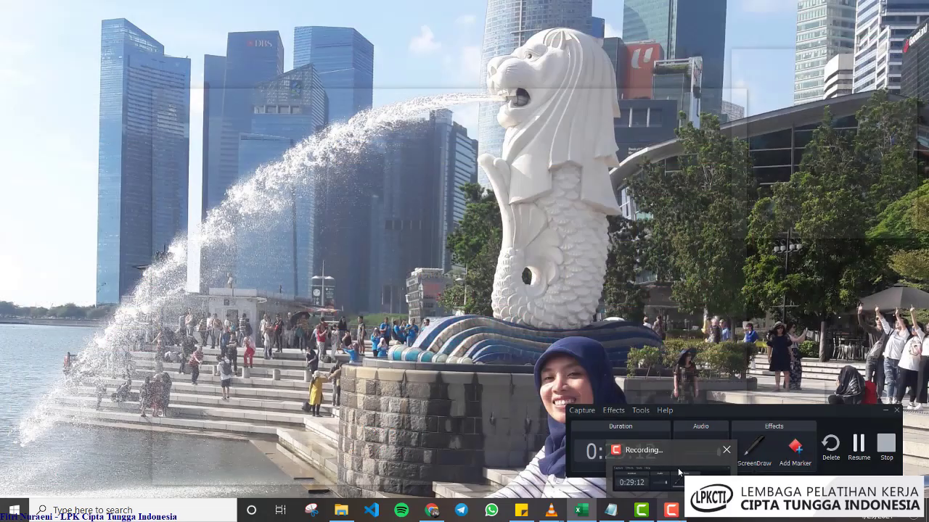
left_click(671, 468)
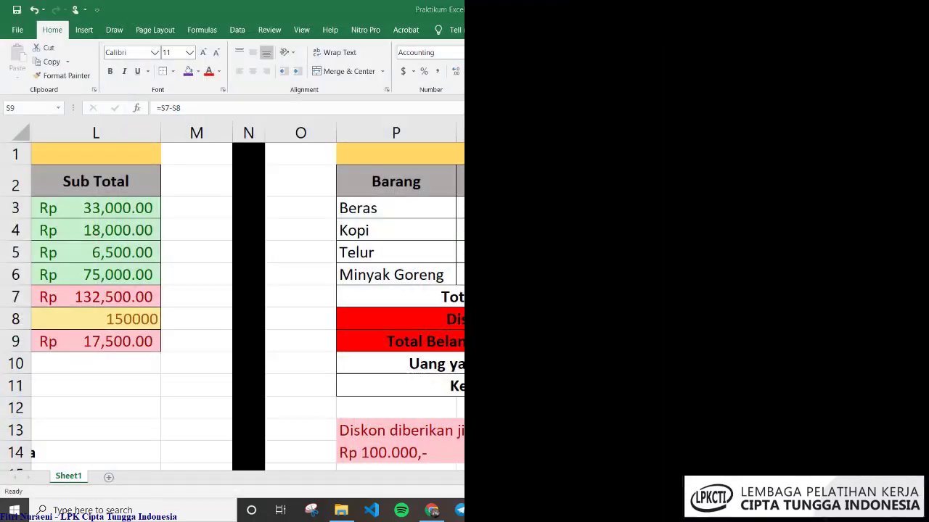